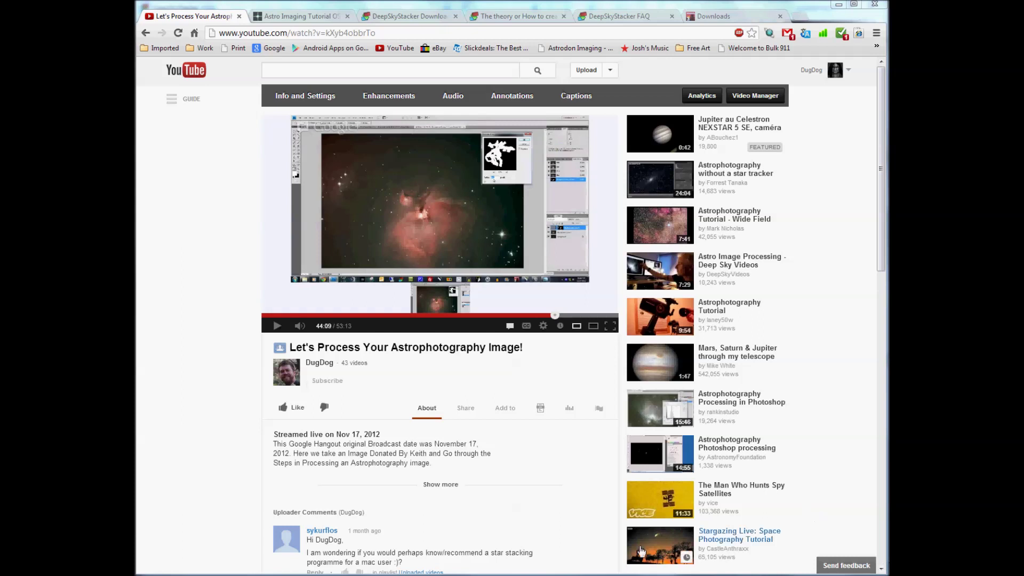
# Switch to DeepSkyStacker and load all the RAW light frames from the RAW SUBS folder
pyautogui.click(522, 533)
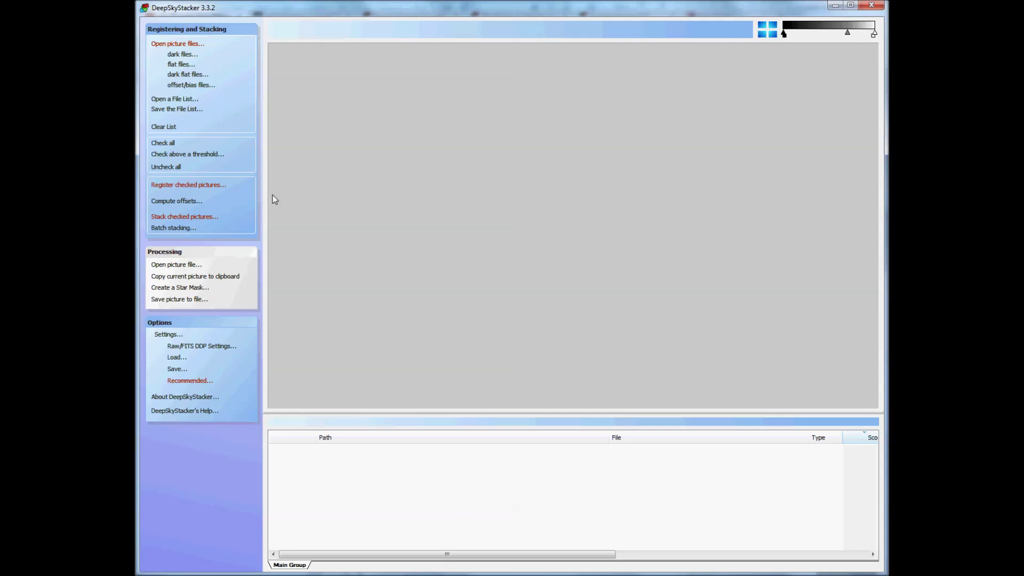
pyautogui.click(184, 44)
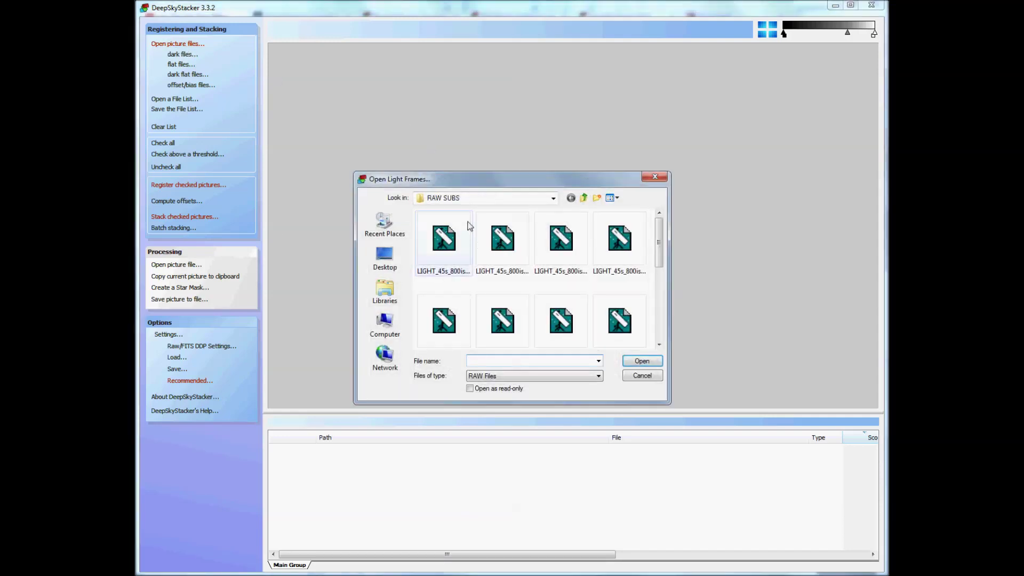
pyautogui.click(459, 225)
pyautogui.moveTo(659, 246); pyautogui.dragTo(676, 335)
pyautogui.keyDown('shift'); pyautogui.click(626, 305); pyautogui.keyUp('shift')
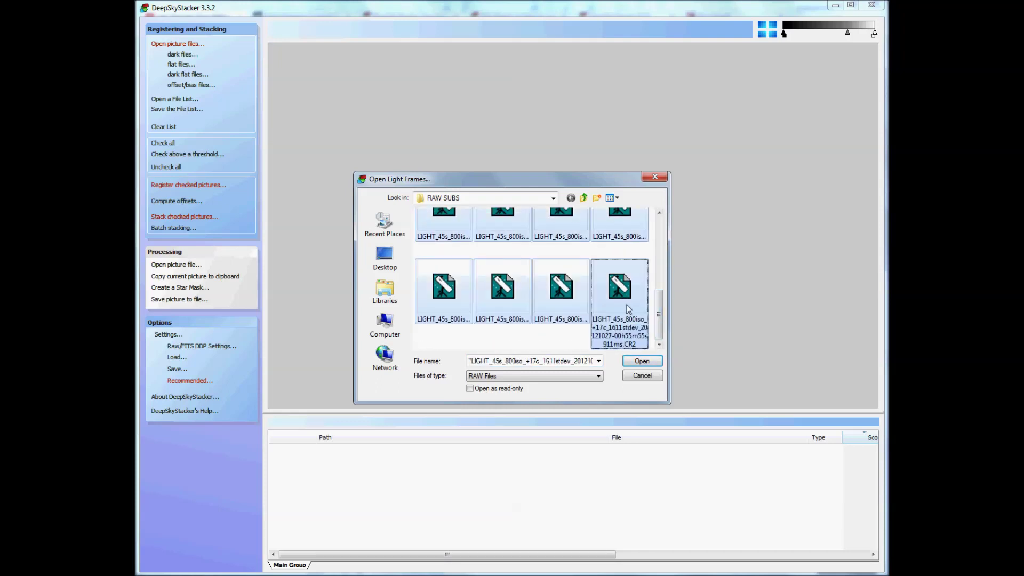
pyautogui.click(641, 361)
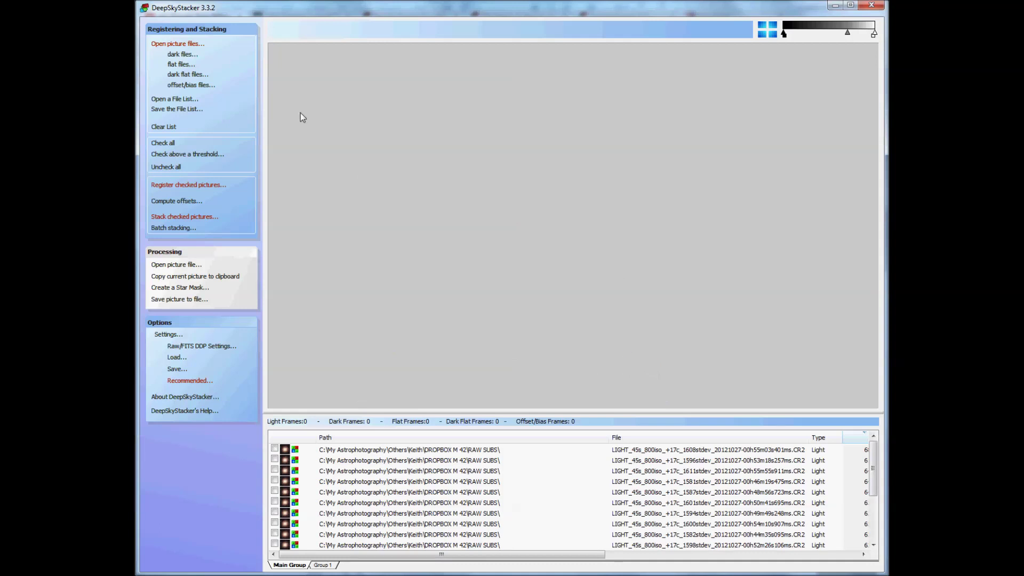
# Add all the dark frames from the RAW DARKS folder and check every frame in the file list
pyautogui.click(176, 57)
pyautogui.click(461, 230)
pyautogui.hotkey('ctrl', 'a')
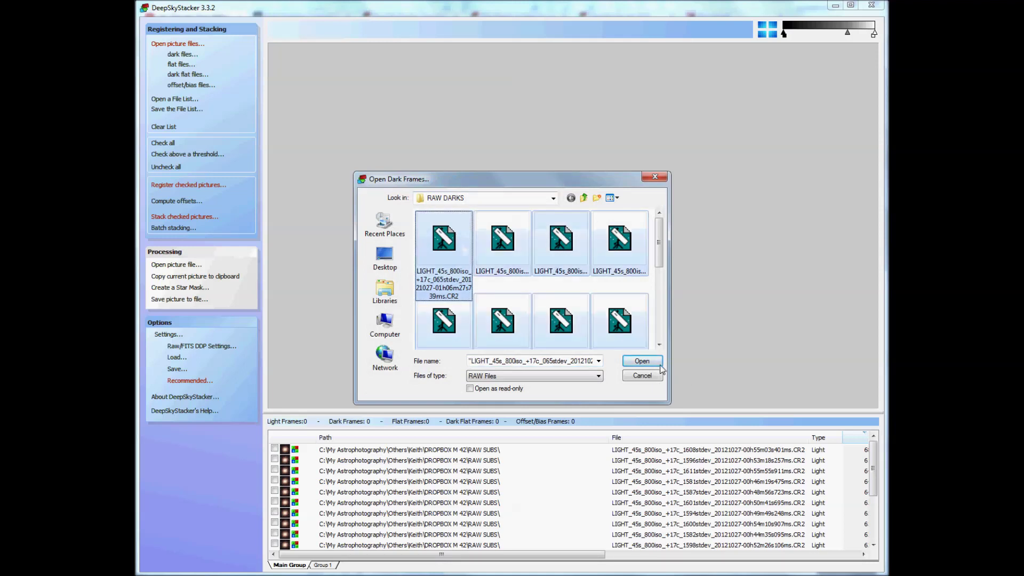
pyautogui.click(643, 359)
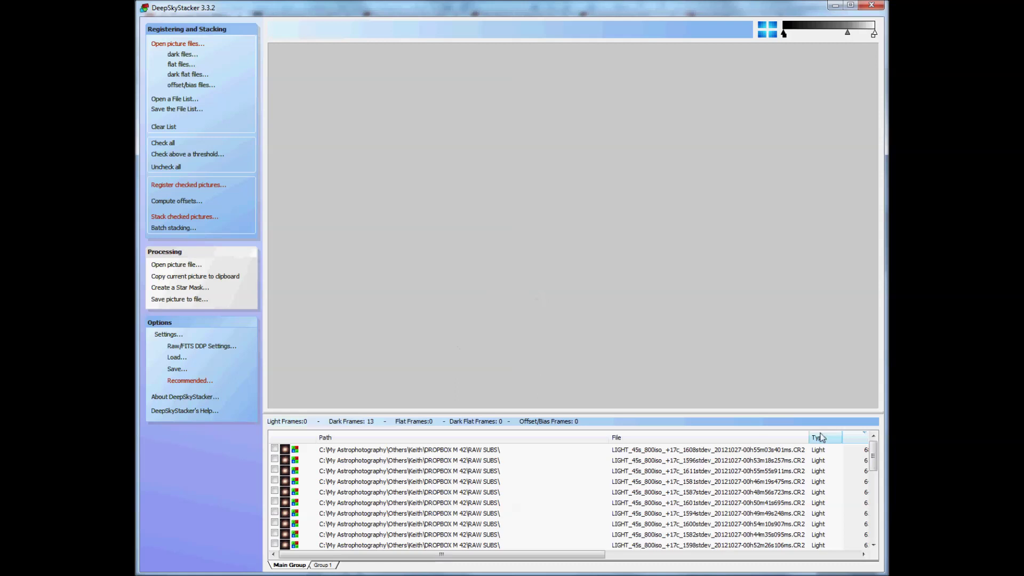
pyautogui.moveTo(874, 458); pyautogui.dragTo(873, 499)
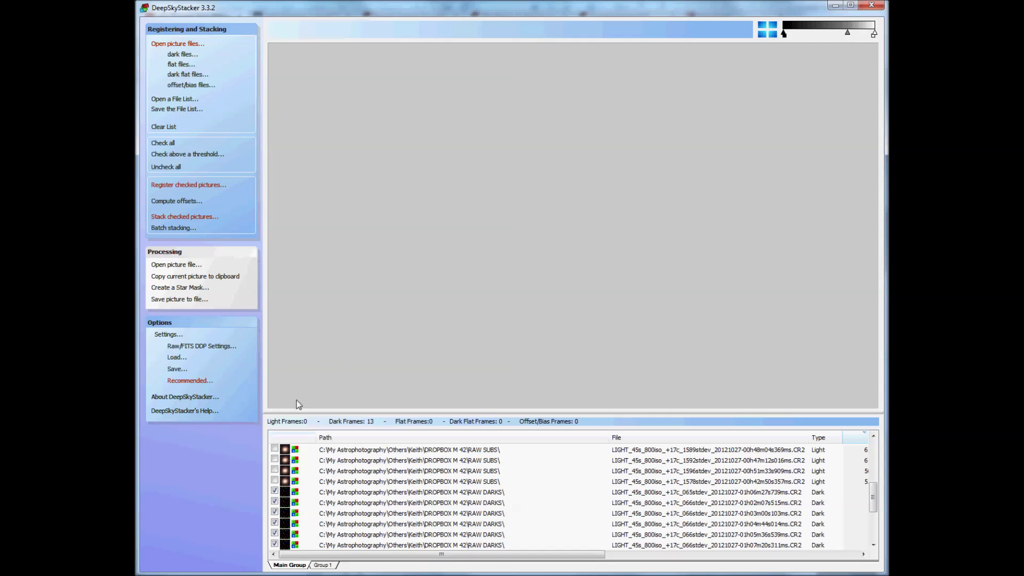
pyautogui.click(163, 144)
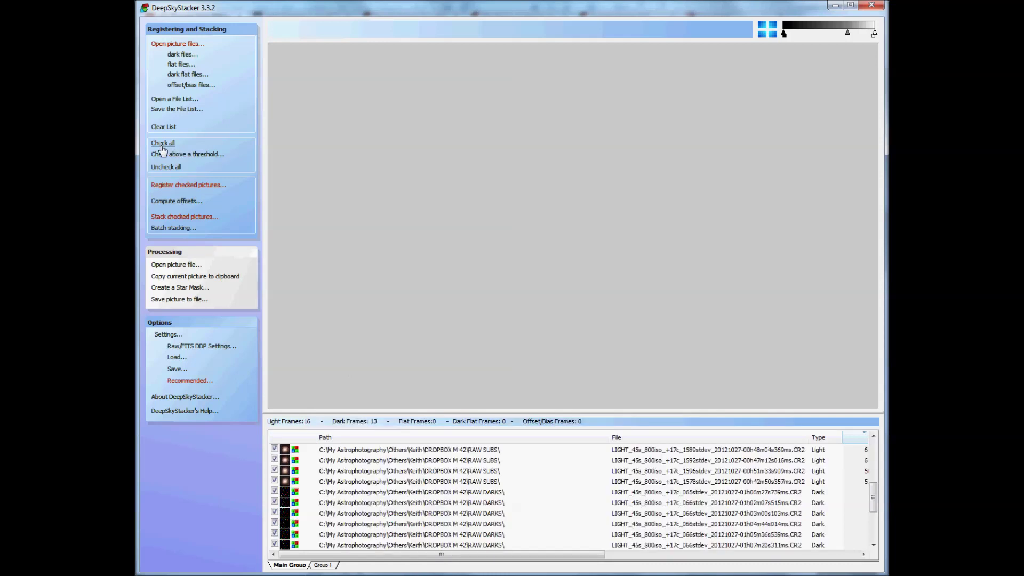
# Open the register settings for the checked pictures and review the recommended settings, accepting them as they are
pyautogui.click(179, 188)
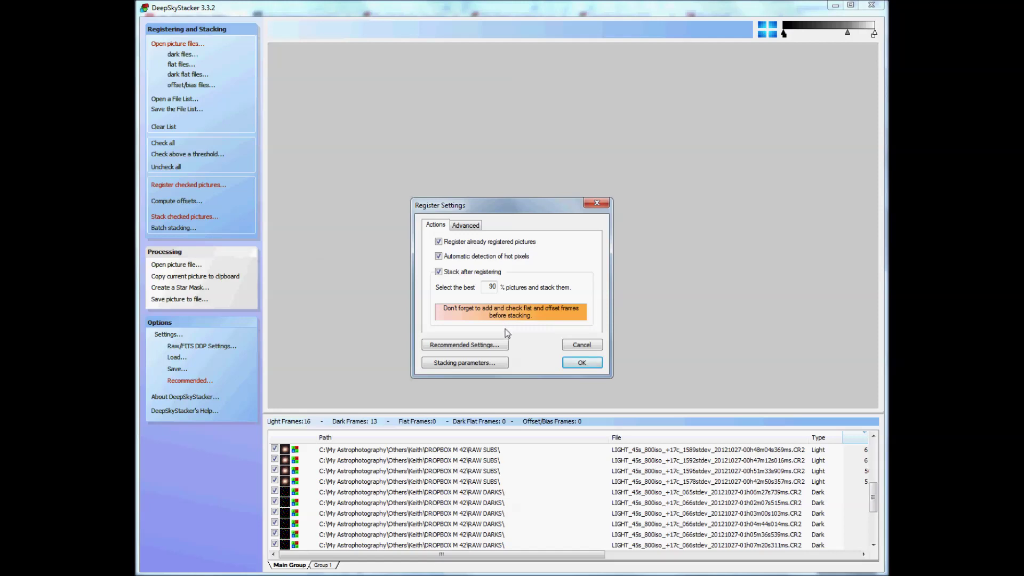
pyautogui.click(466, 347)
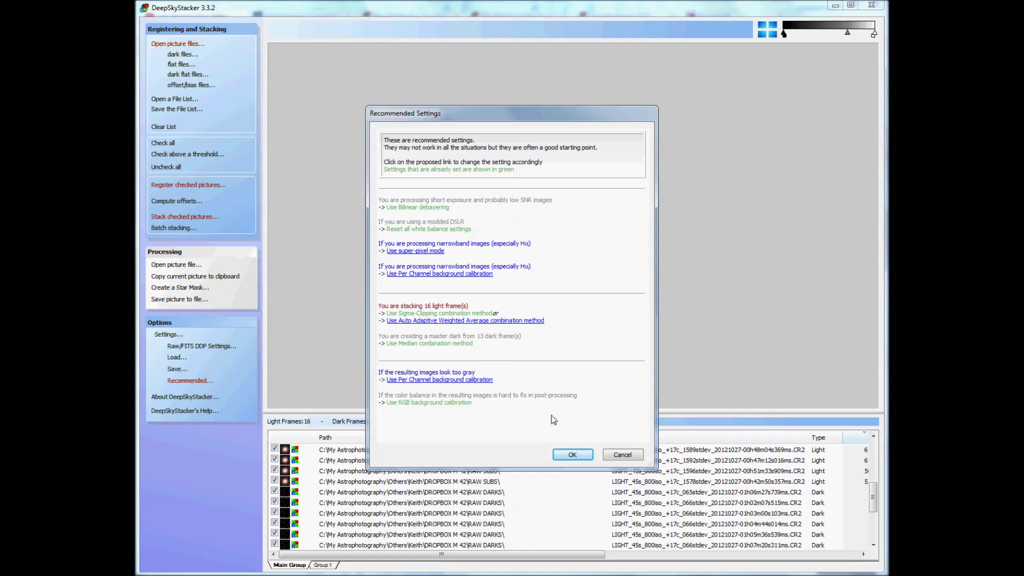
pyautogui.click(567, 454)
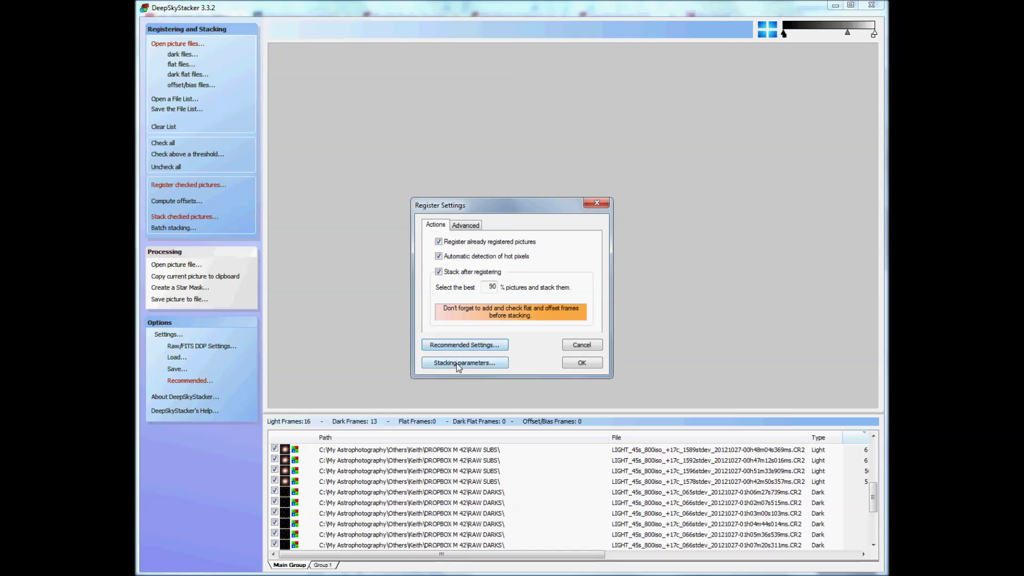
# Review the stacking parameters for result, light, dark, alignment, intermediate files, cosmetic and output
pyautogui.click(458, 363)
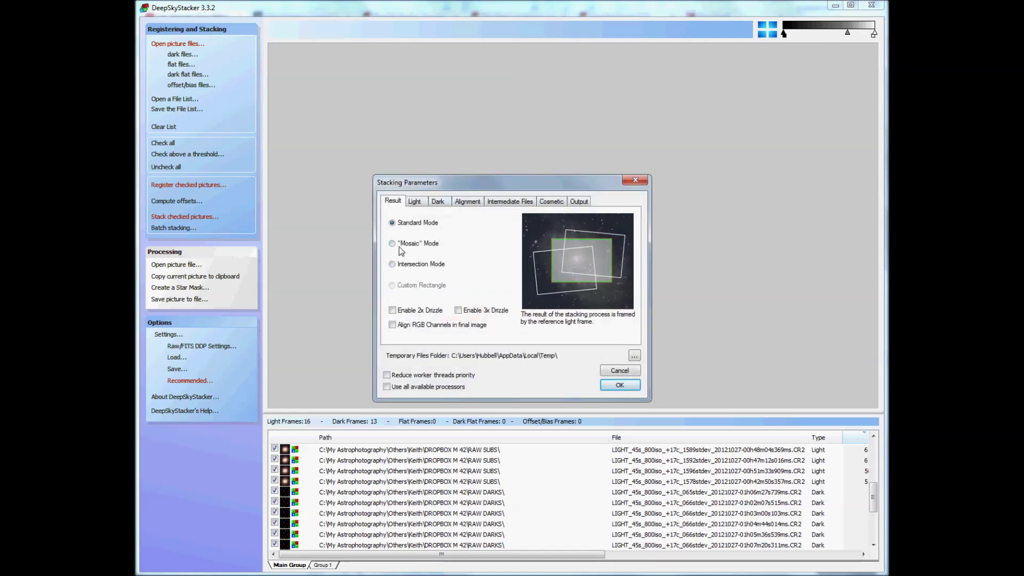
pyautogui.click(415, 201)
pyautogui.click(441, 203)
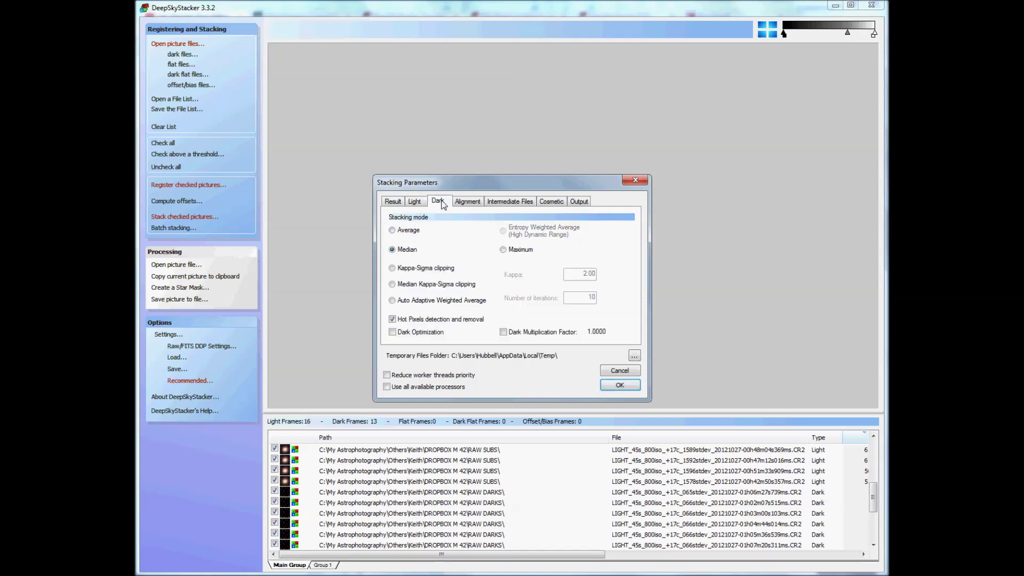
pyautogui.click(463, 201)
pyautogui.click(512, 201)
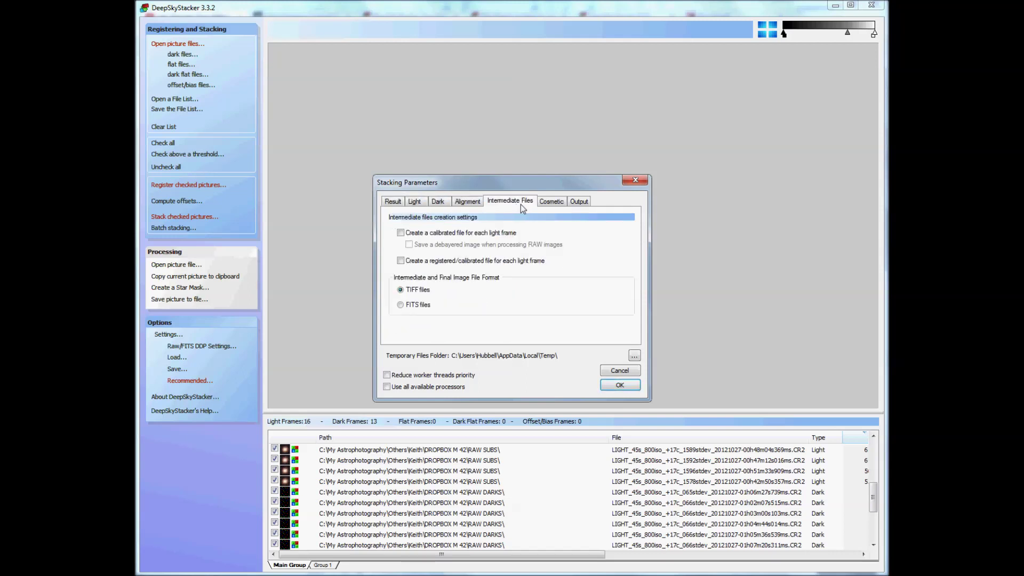
pyautogui.click(558, 201)
pyautogui.click(579, 201)
pyautogui.click(391, 202)
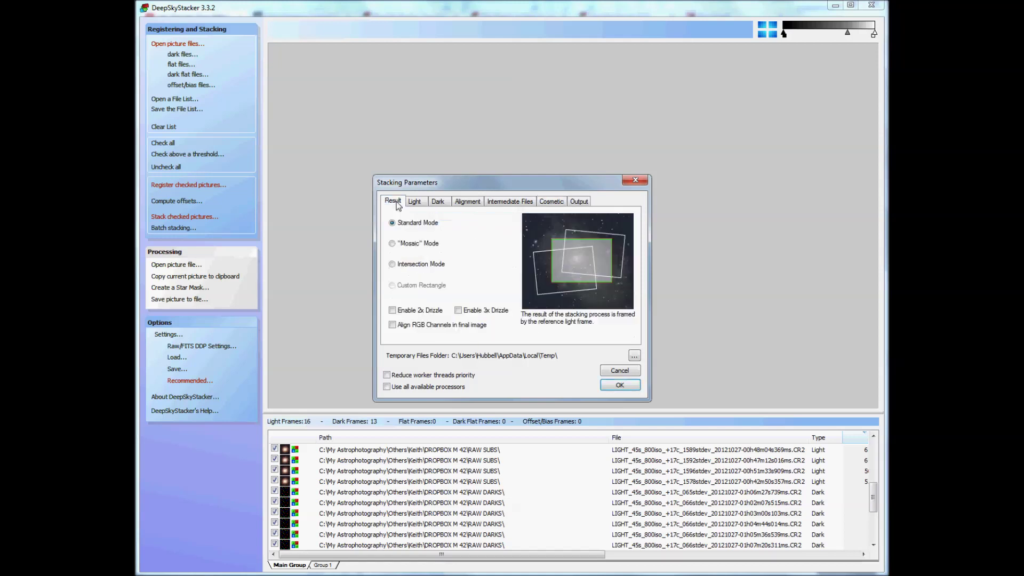
# Accept the stacking parameters and register settings, and start registering and stacking the checked pictures
pyautogui.click(627, 385)
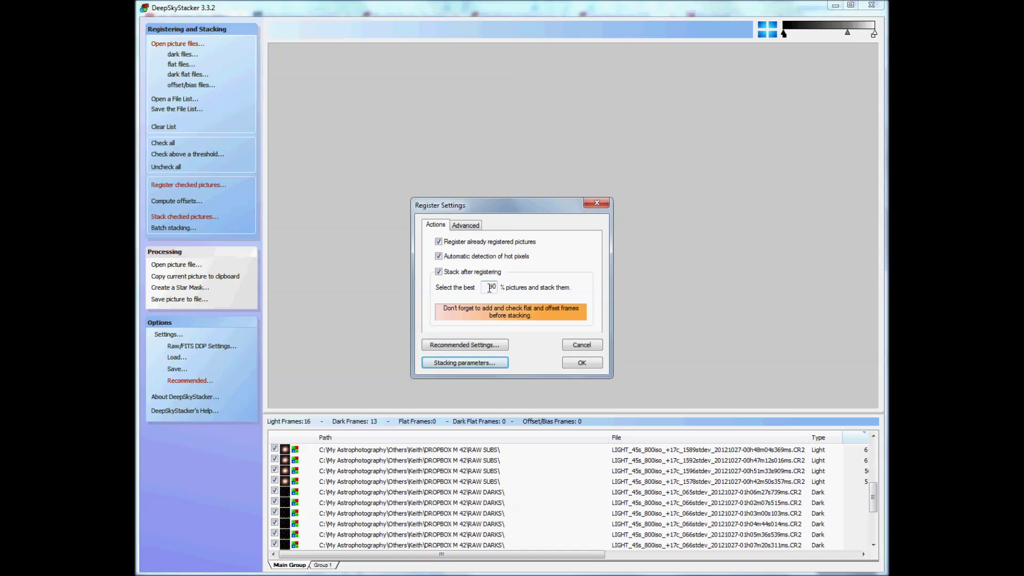
pyautogui.click(580, 364)
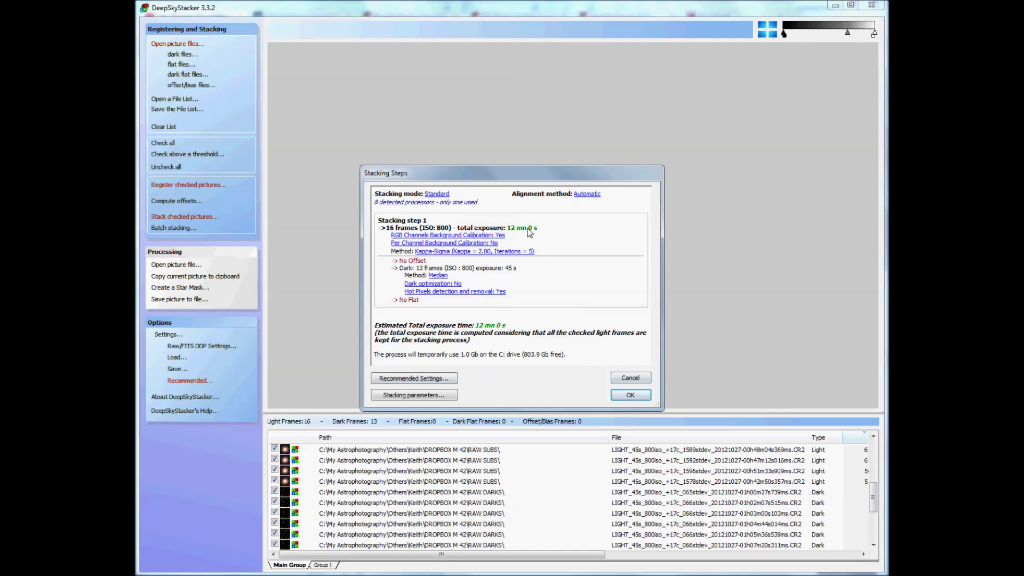
pyautogui.click(629, 395)
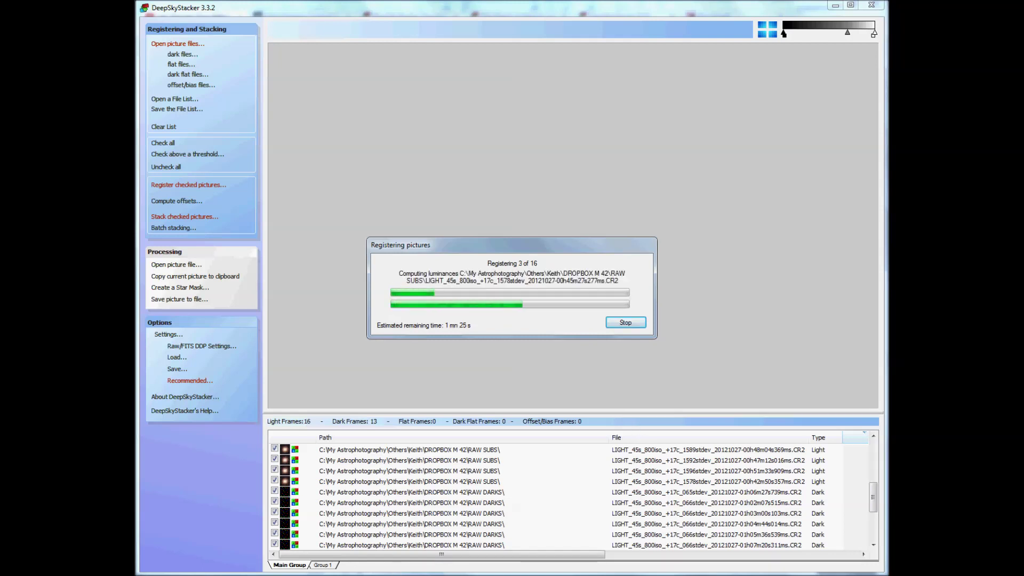
# Switch to Chrome and compare the original and reprocessed nebula images in the OSC One Shot Color RGB Processing tutorial
pyautogui.hotkey('alt', 'Tab')
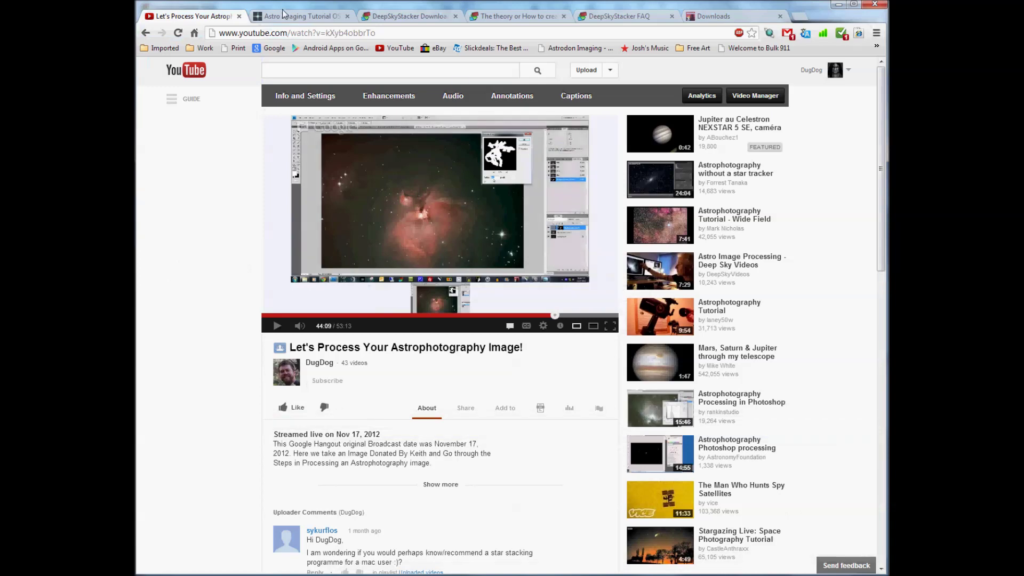
pyautogui.click(283, 14)
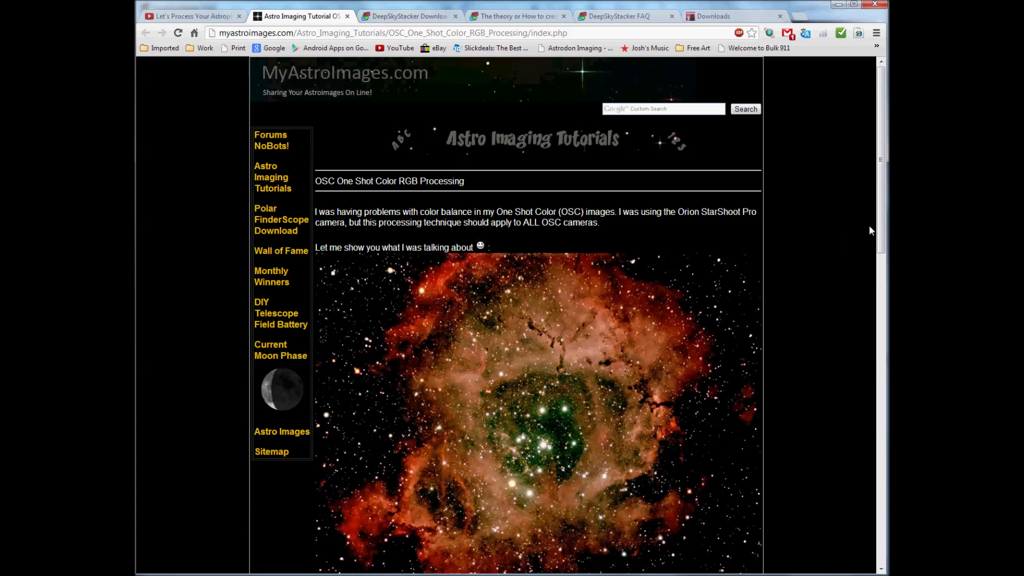
pyautogui.moveTo(878, 200); pyautogui.dragTo(882, 237)
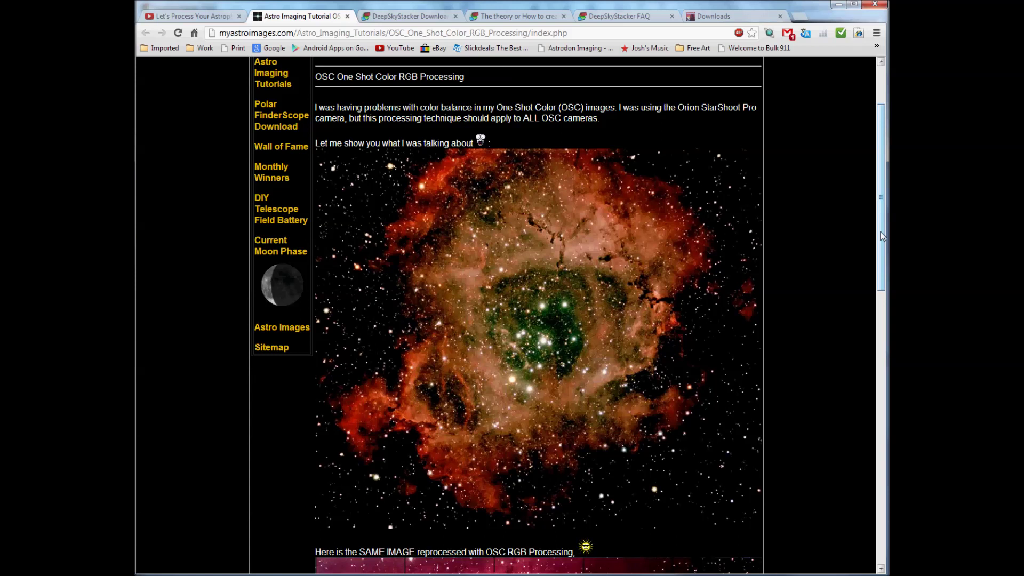
pyautogui.moveTo(882, 236); pyautogui.dragTo(879, 363)
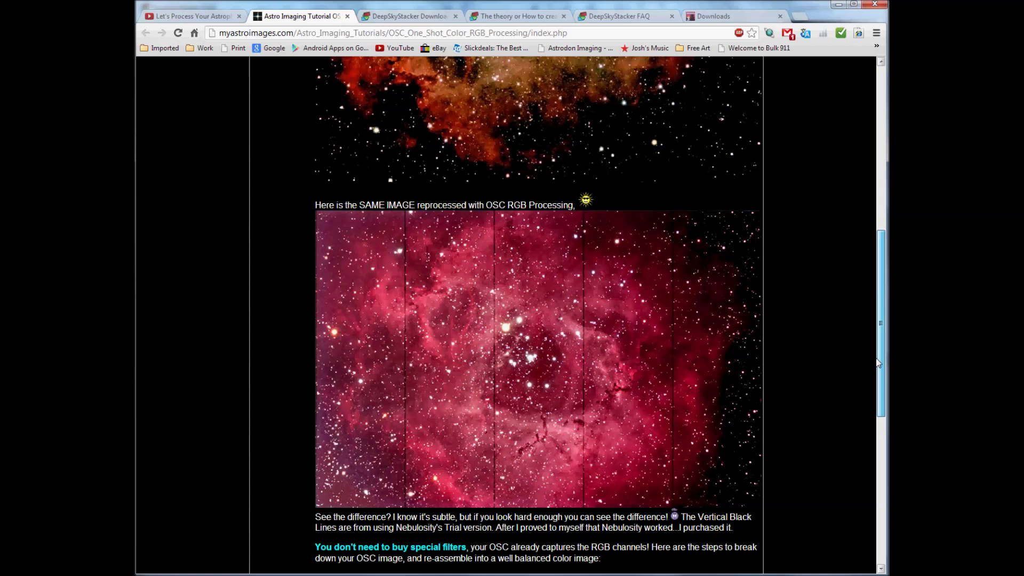
pyautogui.moveTo(879, 364)
pyautogui.mouseDown()
pyautogui.moveTo(879, 337)
pyautogui.moveTo(877, 368)
pyautogui.mouseUp()
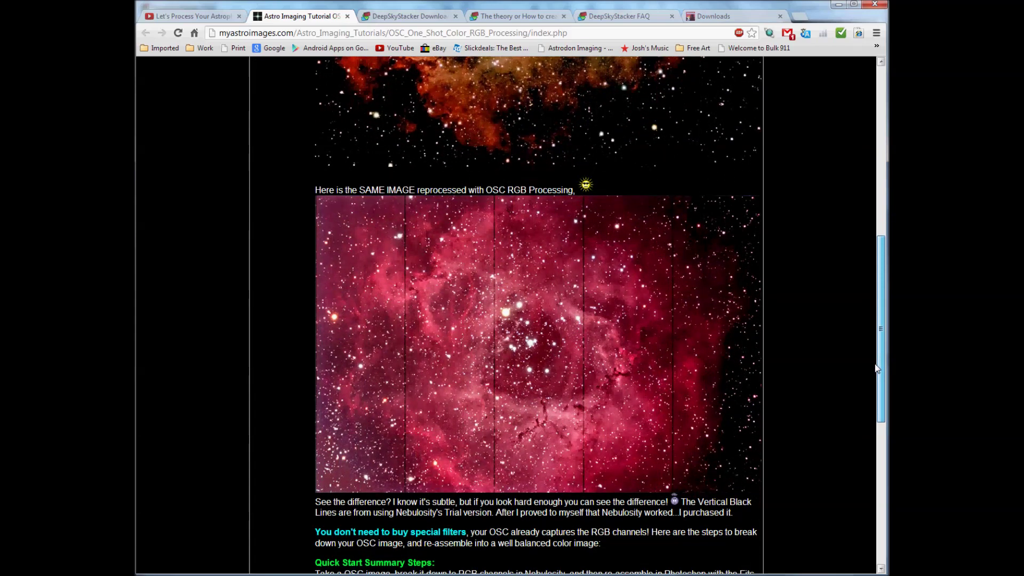
pyautogui.moveTo(878, 369); pyautogui.dragTo(863, 251)
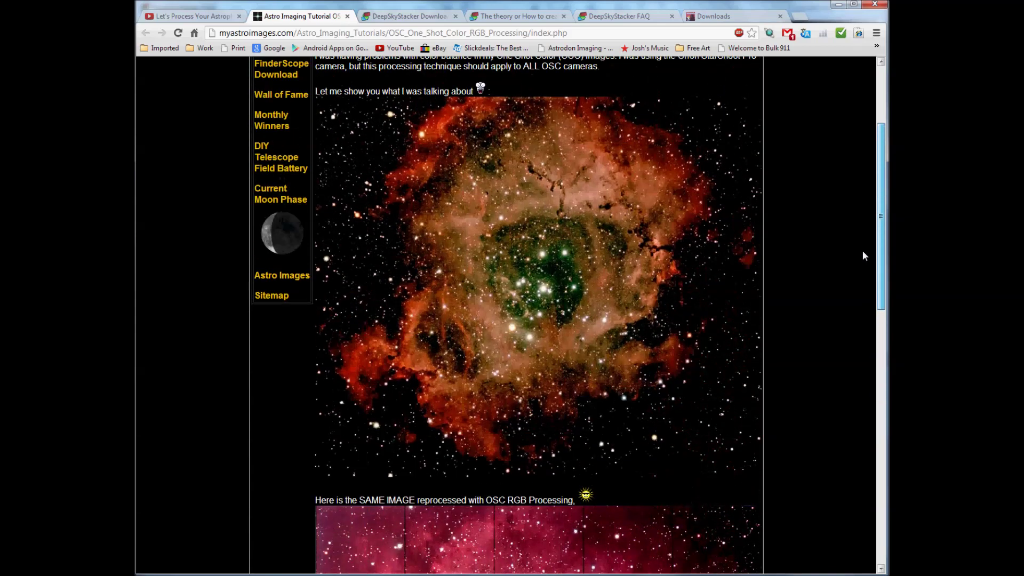
pyautogui.moveTo(862, 250); pyautogui.dragTo(862, 250)
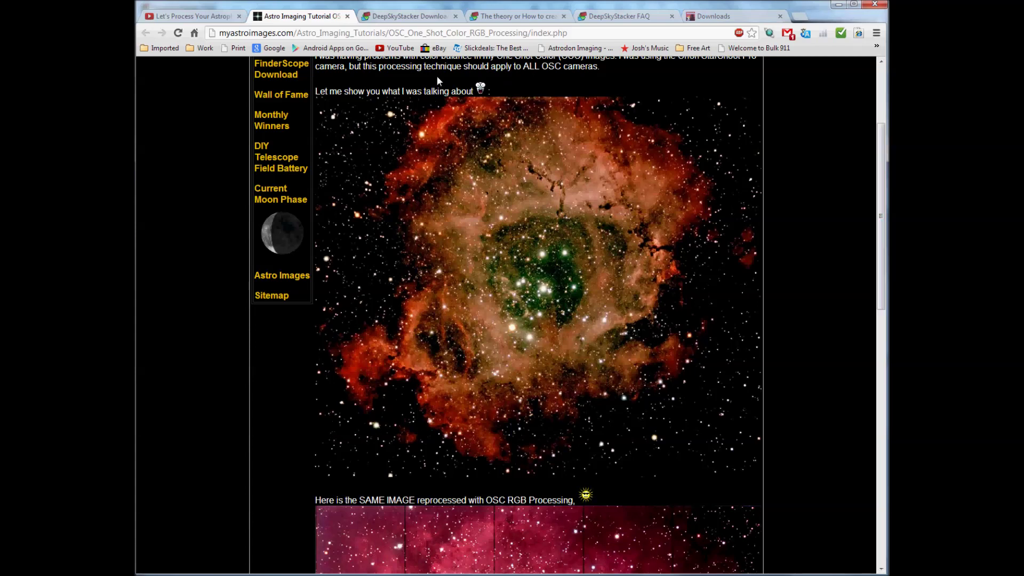
# View the DeepSkyStacker download page, and examine the stack comparison and calibration process diagrams on the Theory page
pyautogui.click(405, 17)
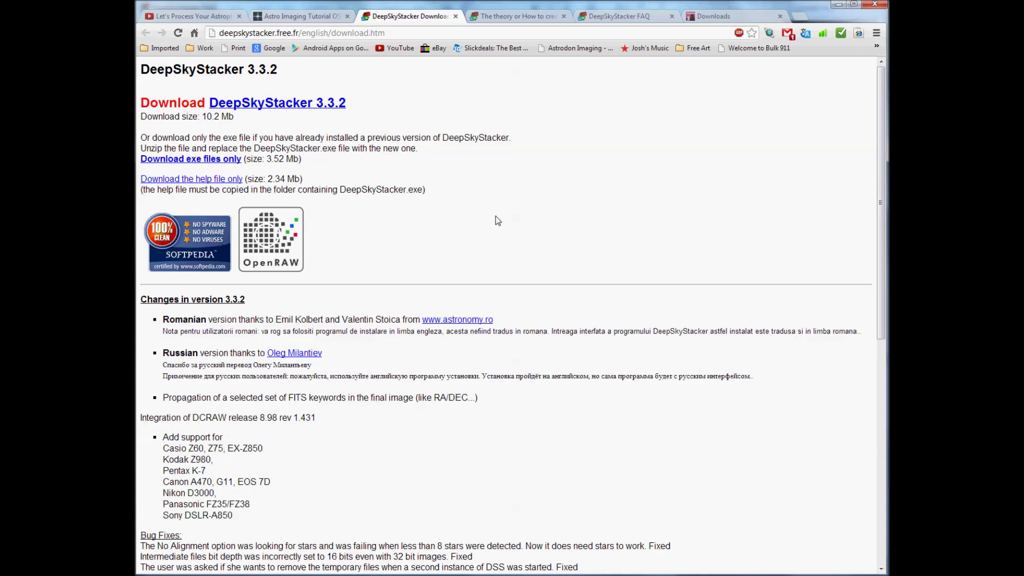
pyautogui.click(494, 17)
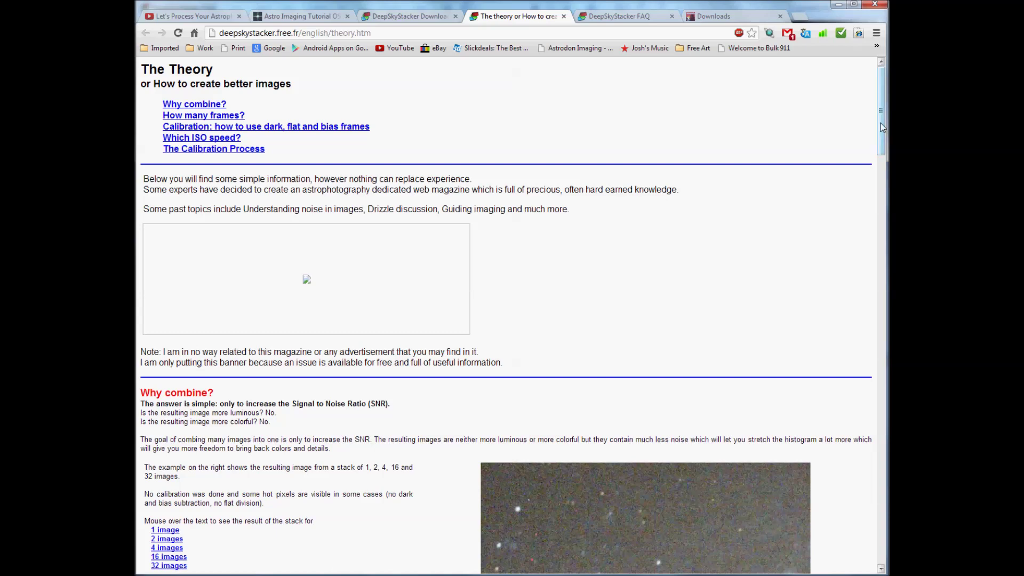
pyautogui.moveTo(881, 126); pyautogui.dragTo(881, 133)
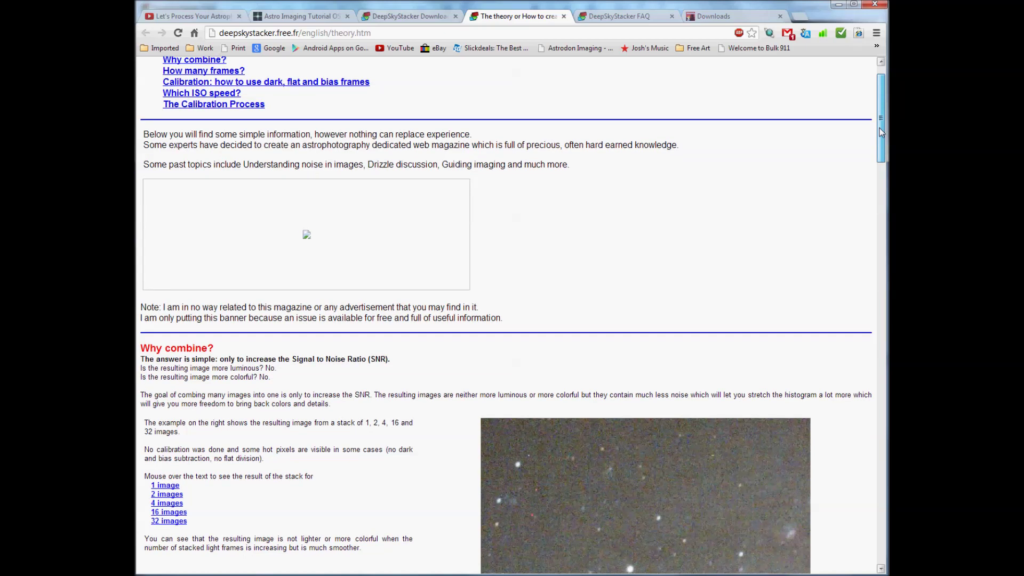
pyautogui.moveTo(881, 133); pyautogui.dragTo(880, 176)
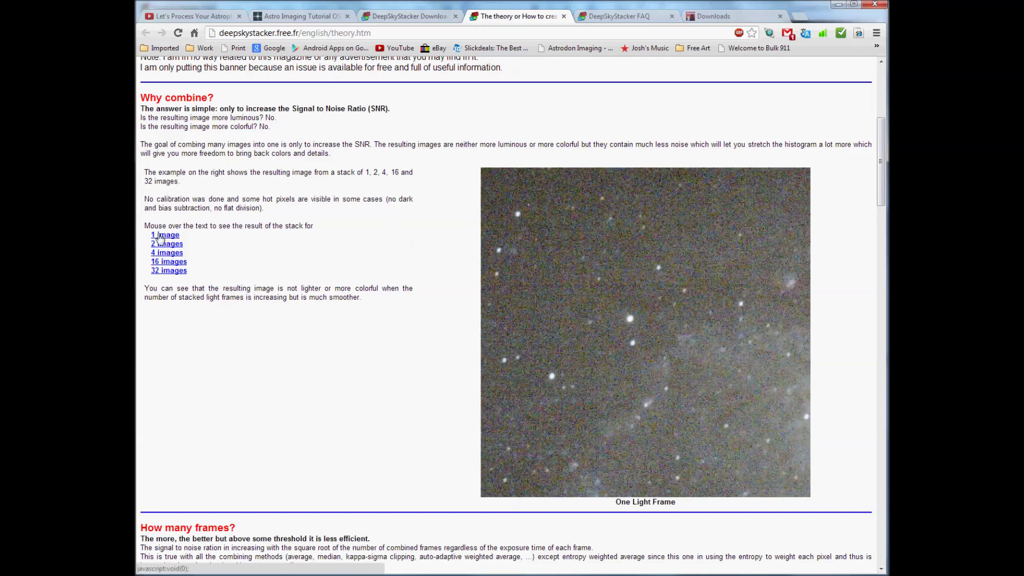
pyautogui.moveTo(159, 245)
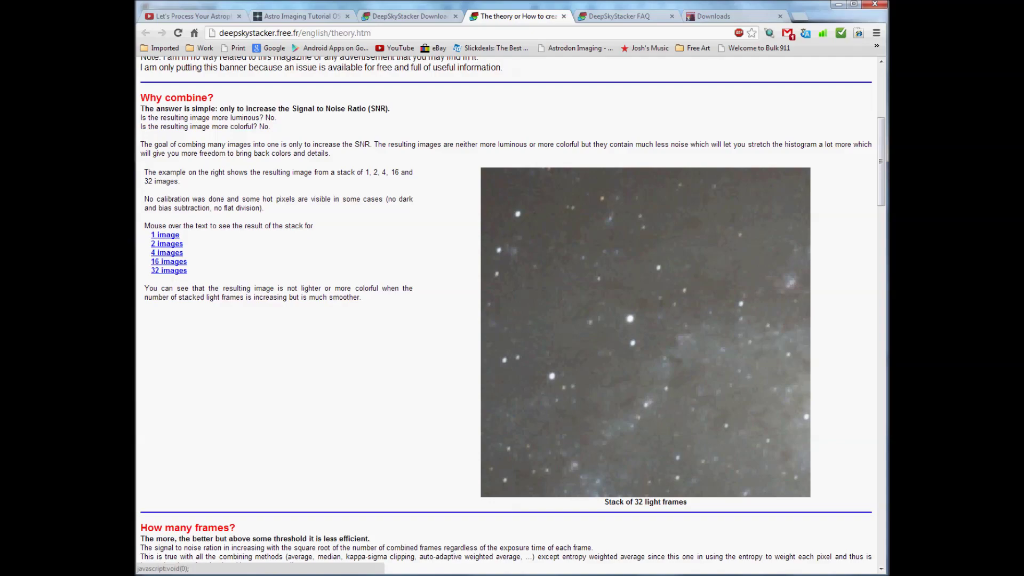
pyautogui.moveTo(880, 131); pyautogui.dragTo(860, 406)
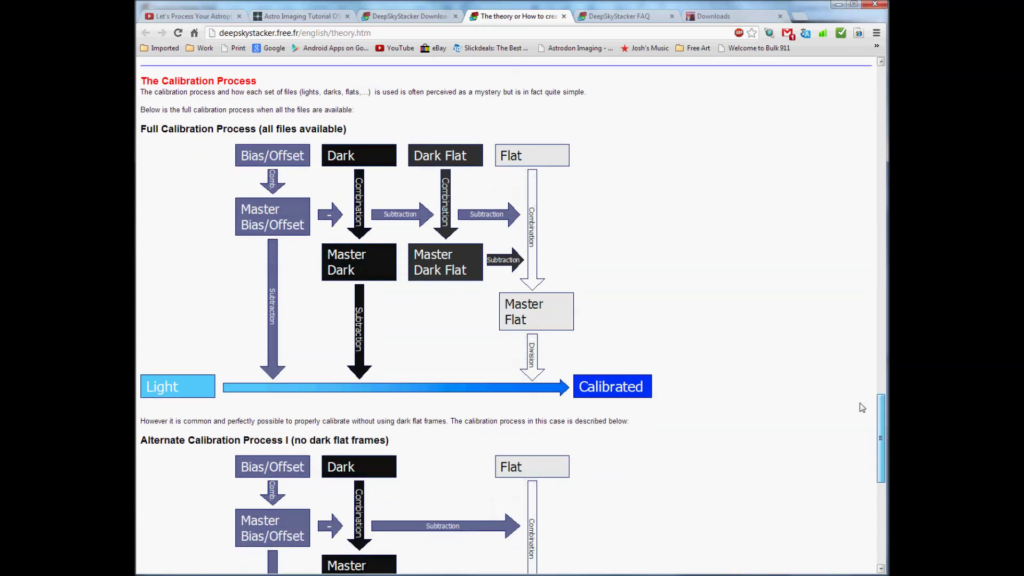
pyautogui.moveTo(862, 408); pyautogui.dragTo(840, 53)
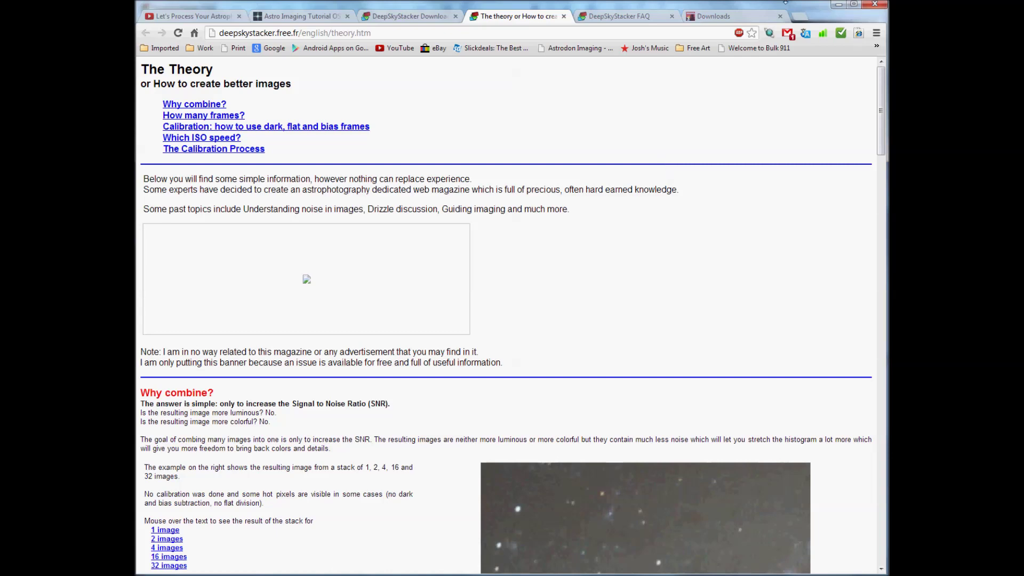
# Bring up the DeepSkyStacker FAQ on light, dark, flat and bias frames, and switch to the hangout reference sheet in Word
pyautogui.click(710, 21)
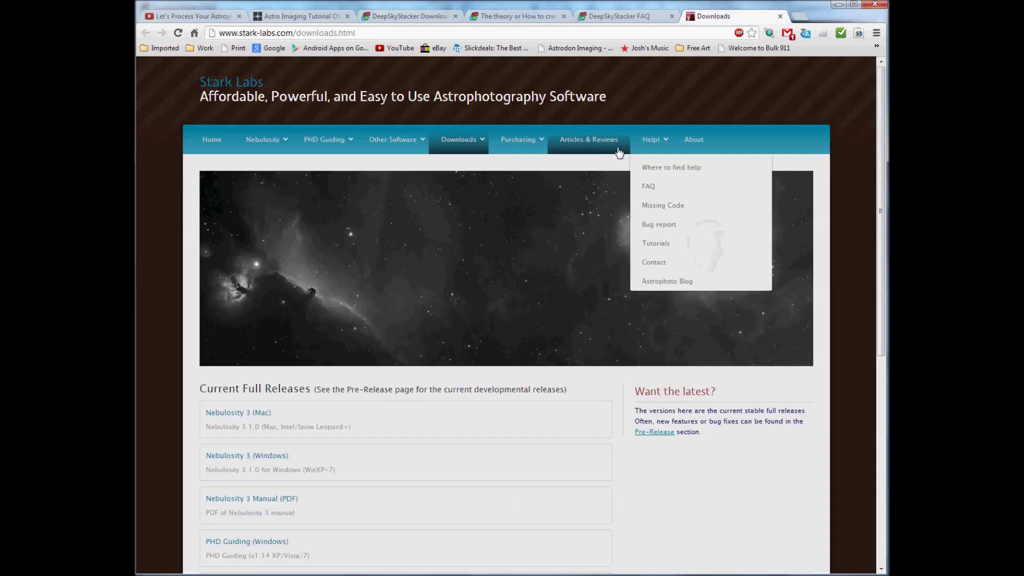
pyautogui.click(628, 21)
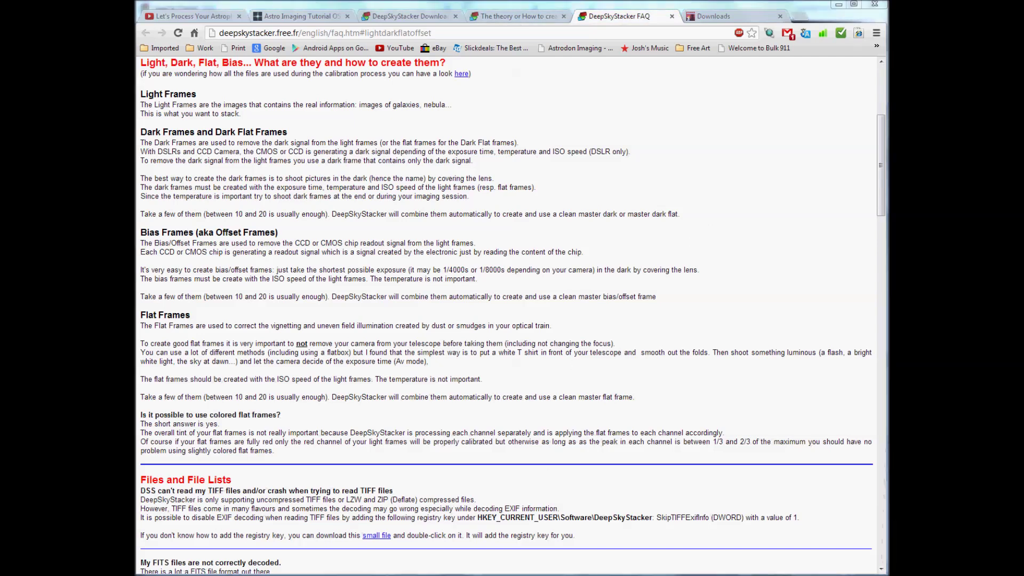
pyautogui.hotkey('alt', 'Tab')
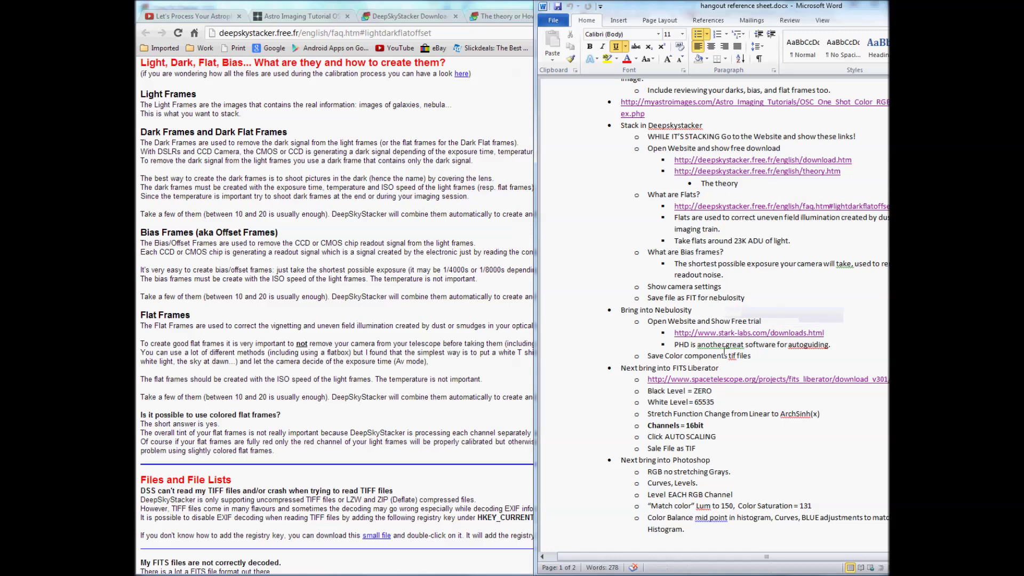
# Open the FITS Liberator download page linked in the hangout reference sheet
pyautogui.keyDown('ctrl'); pyautogui.click(723, 381); pyautogui.keyUp('ctrl')
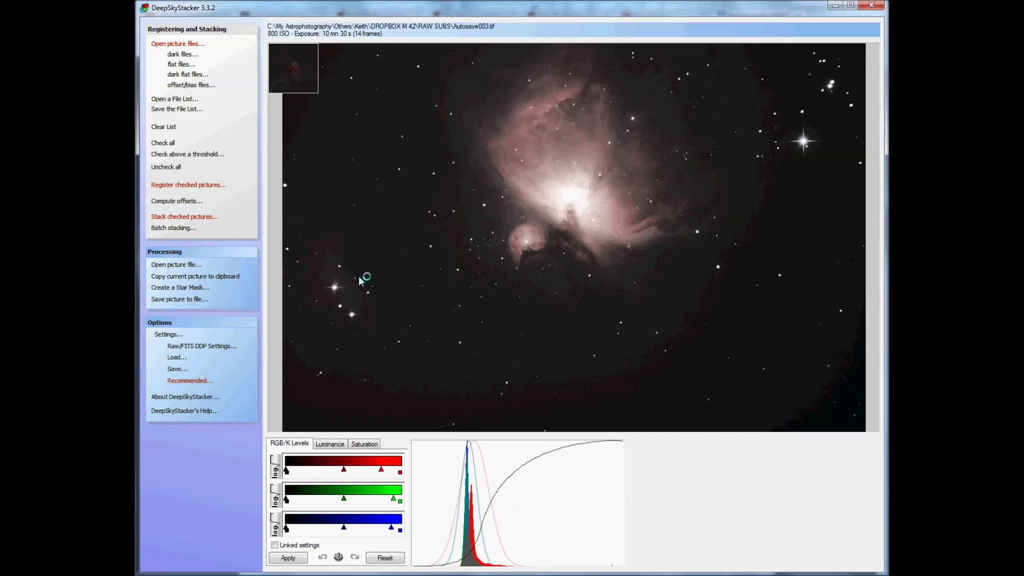
# Save the stack as an uncompressed 16-bit FITS image named with the owner's possessive first name plus M42, and close DeepSkyStacker without saving list changes
pyautogui.click(172, 299)
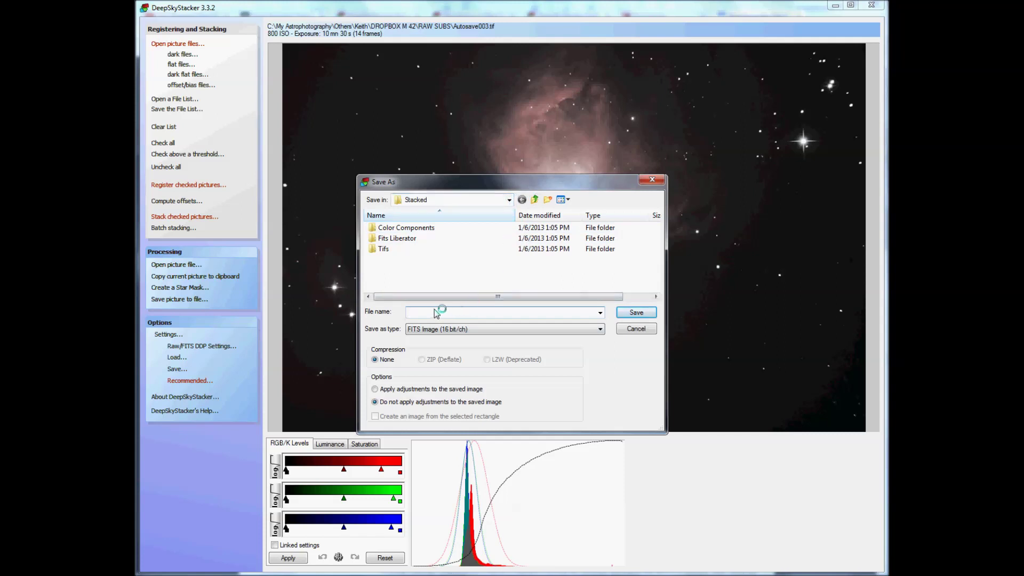
pyautogui.write("keith's M42")
pyautogui.click(634, 314)
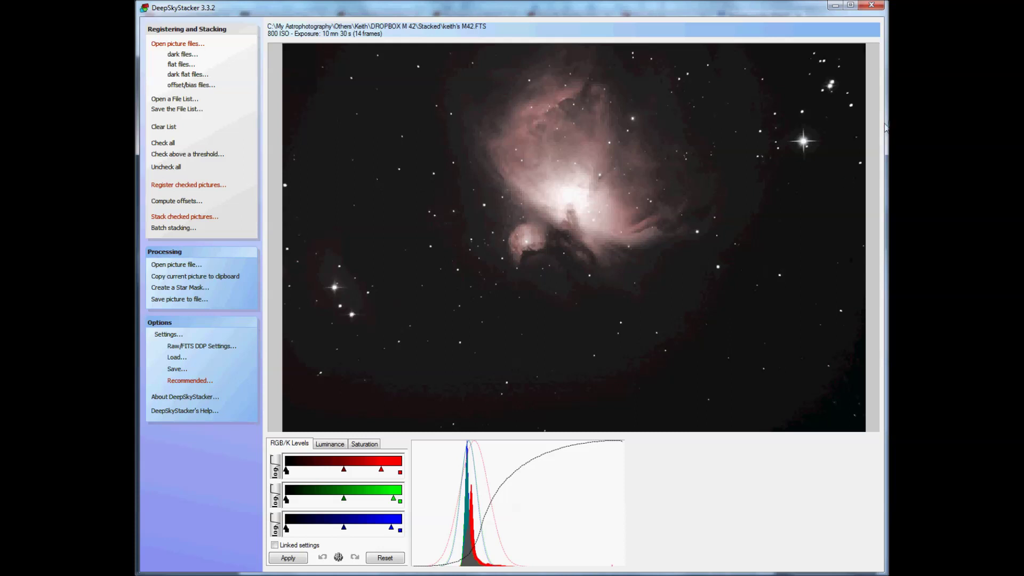
pyautogui.click(871, 8)
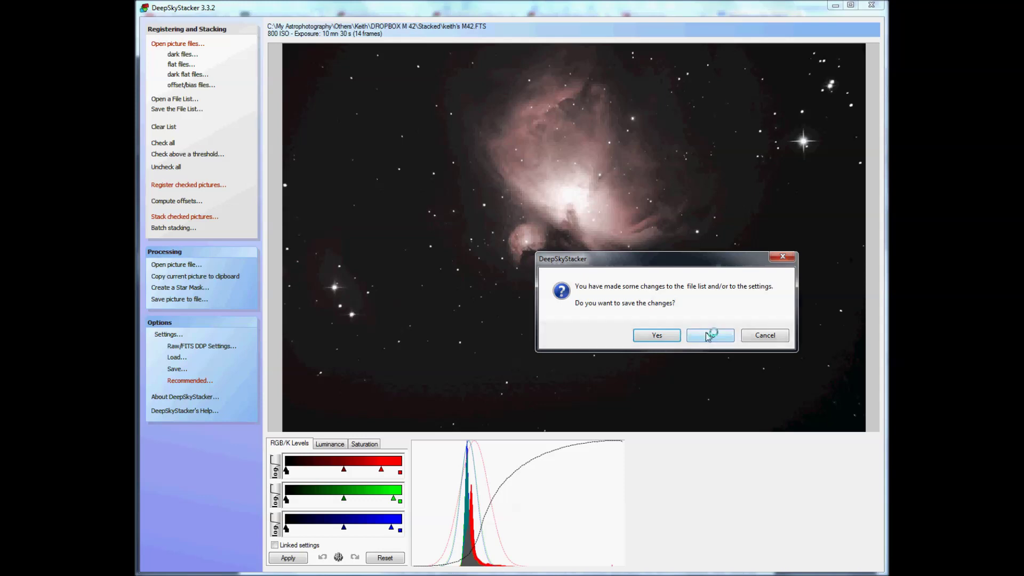
pyautogui.click(708, 336)
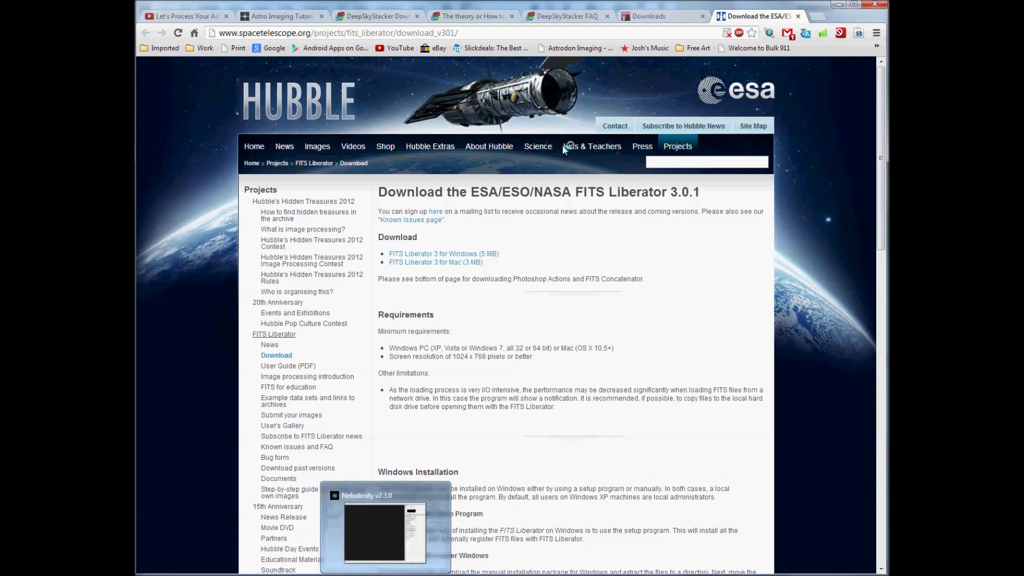
# Switch to the Stark Labs Downloads page in Chrome and review the current Nebulosity and PHD Guiding releases
pyautogui.click(651, 16)
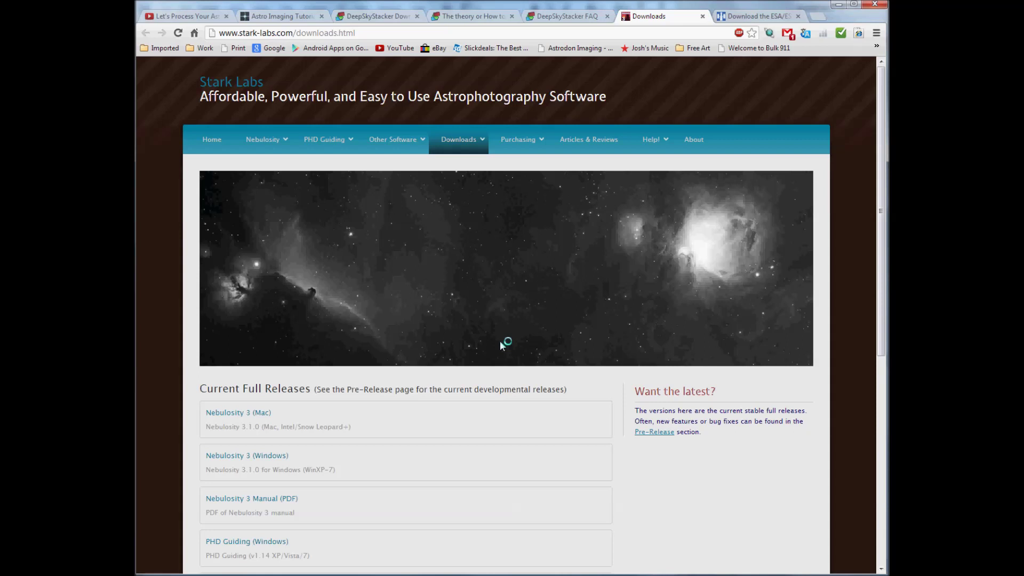
pyautogui.scroll(-1, 508, 326)
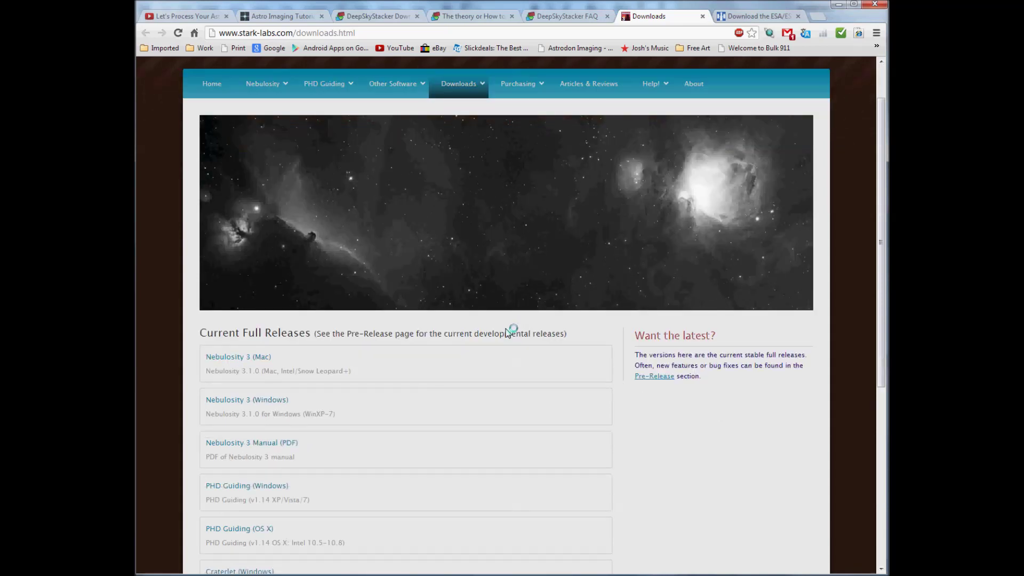
pyautogui.scroll(-1, 507, 328)
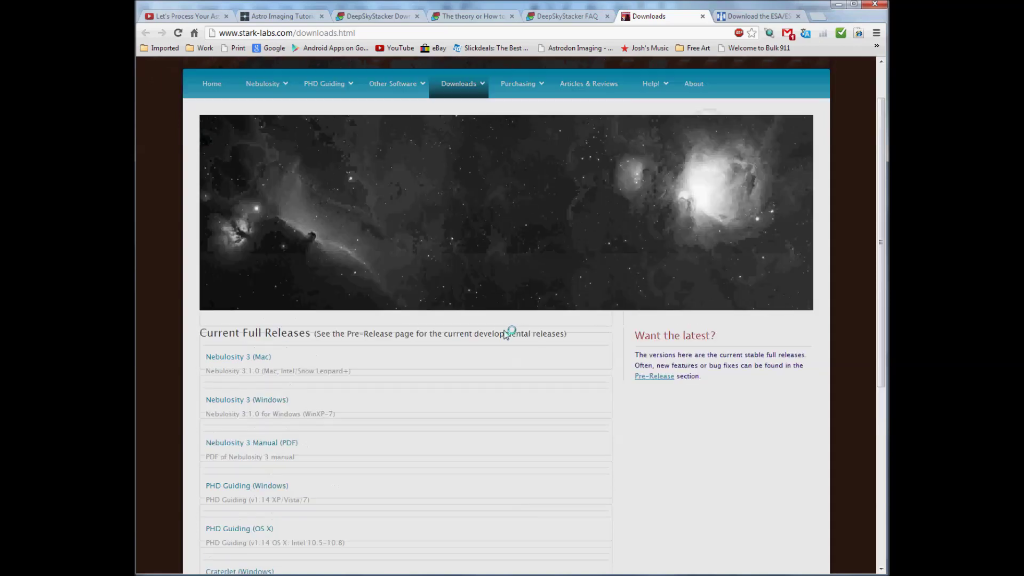
pyautogui.scroll(-1, 507, 333)
pyautogui.scroll(-1, 507, 336)
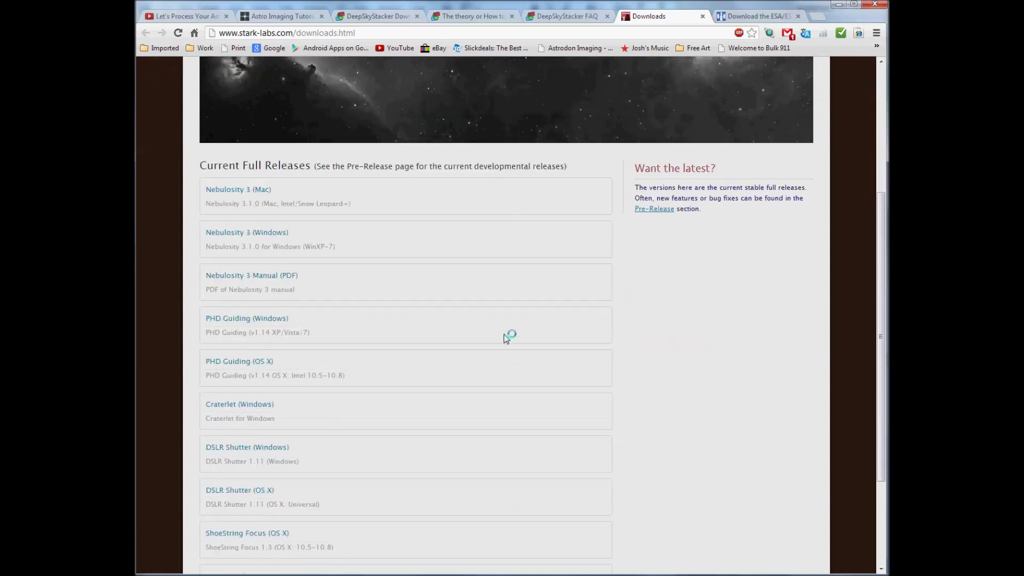
pyautogui.scroll(3, 507, 339)
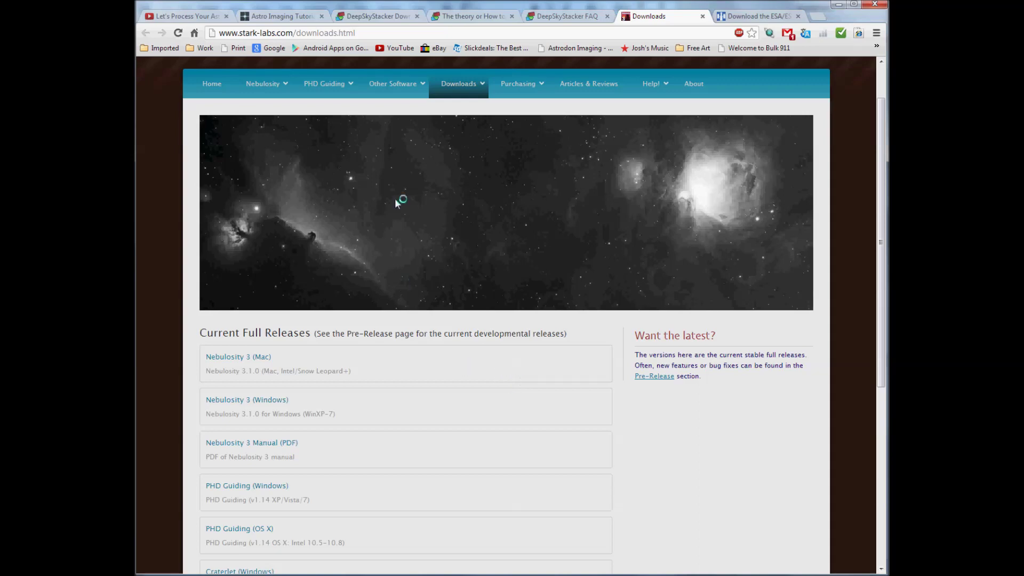
# Revisit the OSC One Shot Color RGB Processing tutorial and compare the original nebula image with the reprocessed one
pyautogui.click(267, 16)
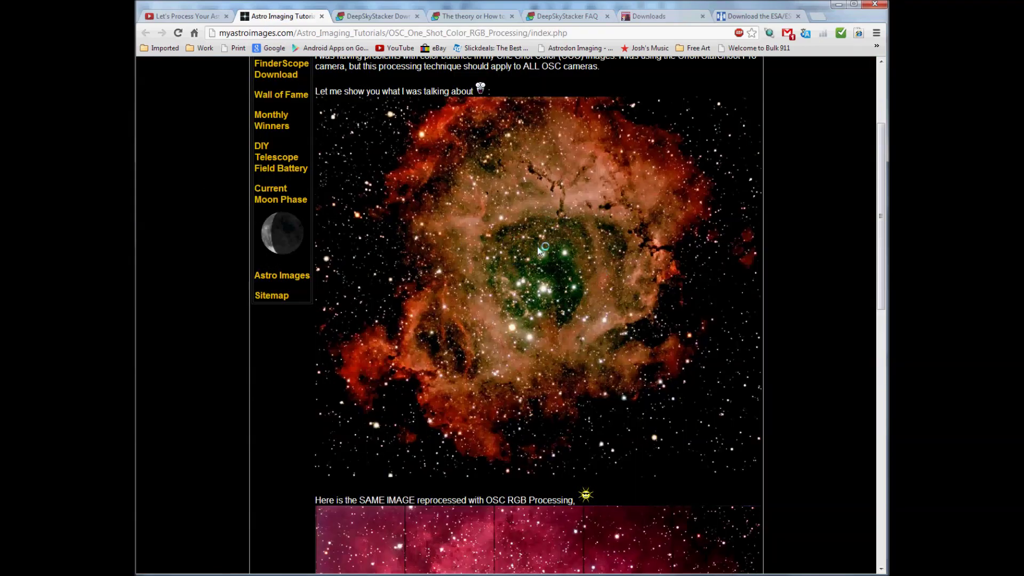
pyautogui.scroll(1, 539, 249)
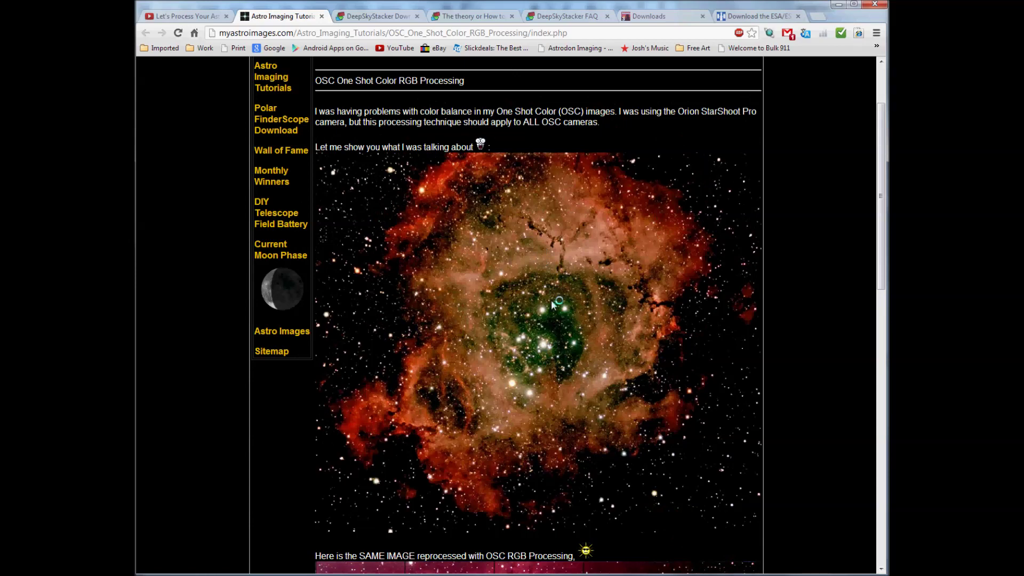
pyautogui.scroll(-1, 561, 319)
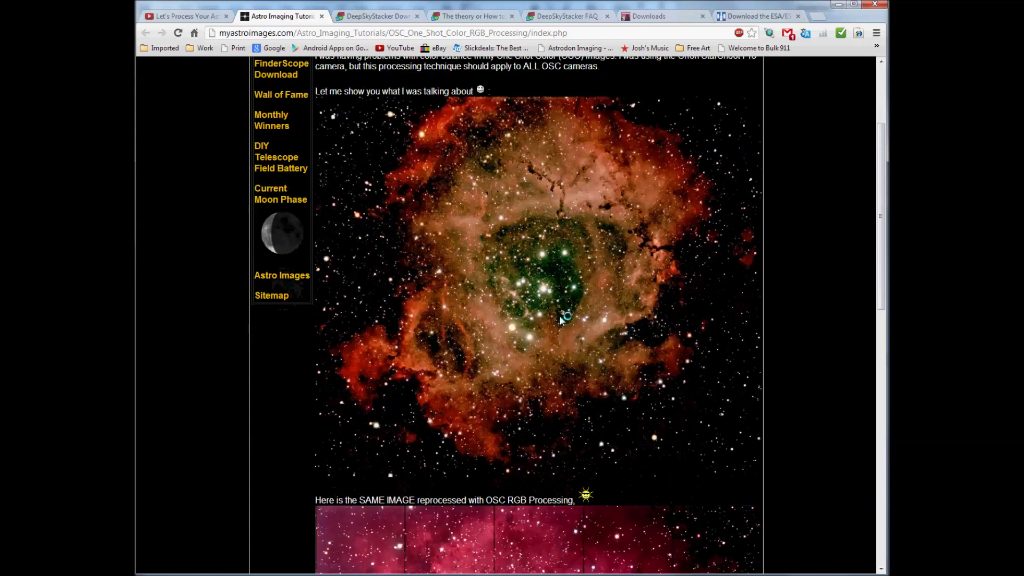
pyautogui.scroll(-5, 561, 319)
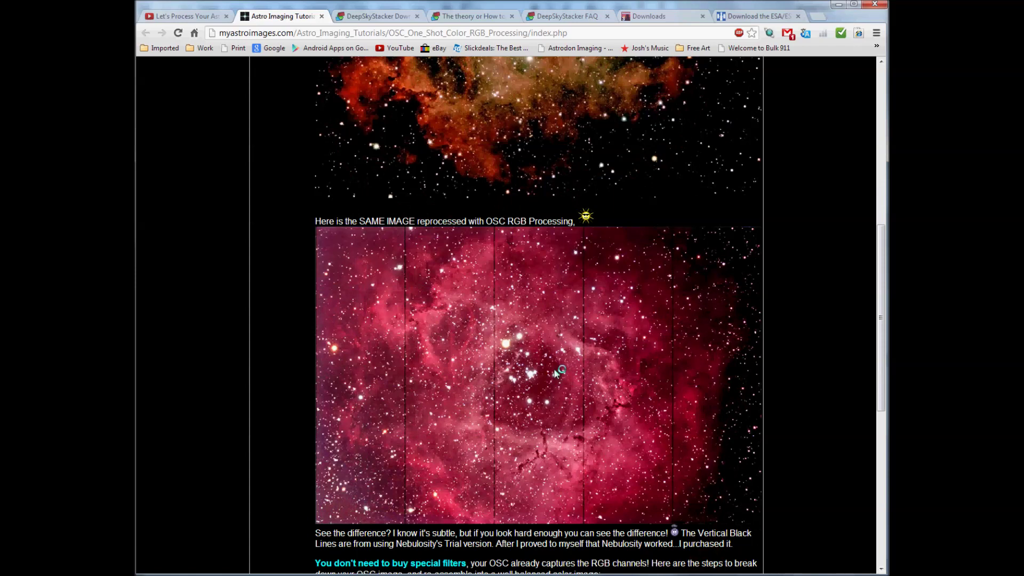
pyautogui.scroll(1, 556, 371)
pyautogui.scroll(-1, 539, 379)
# Return to the Stark Labs site and review the Nebulosity purchasing options, demo limitations and license prices
pyautogui.click(646, 16)
pyautogui.scroll(-3, 549, 323)
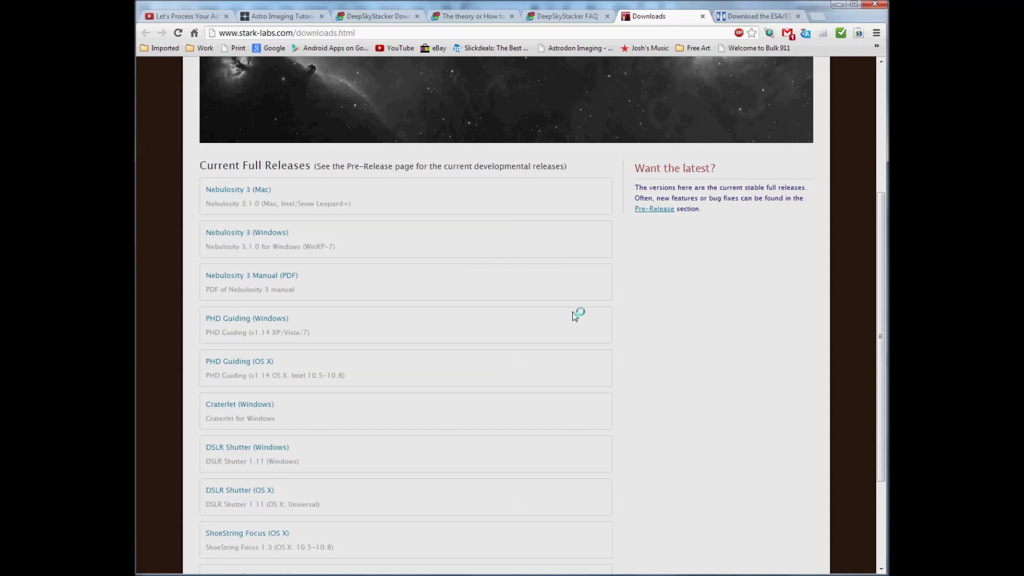
pyautogui.scroll(-3, 576, 319)
pyautogui.scroll(7, 573, 310)
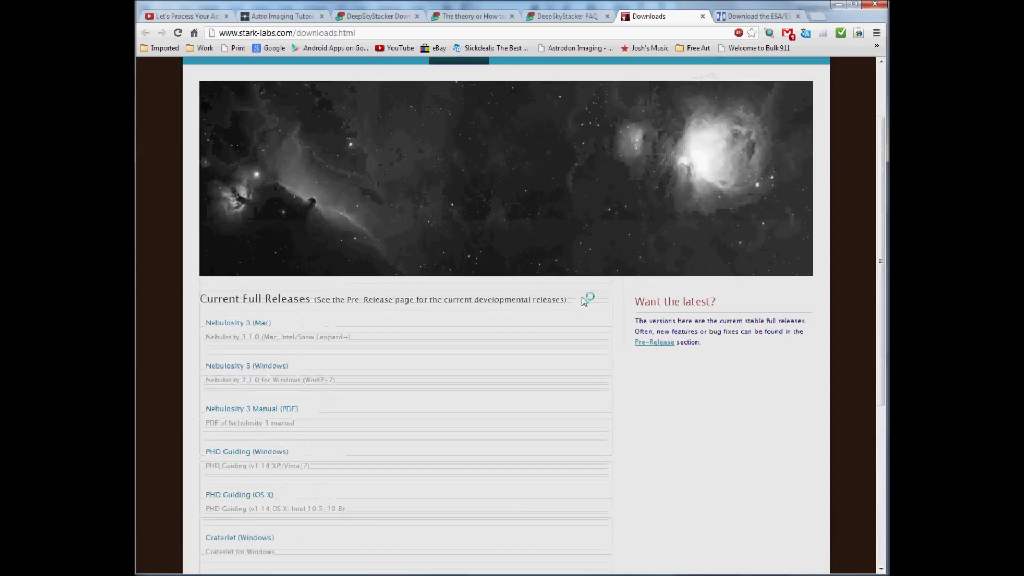
pyautogui.moveTo(518, 139)
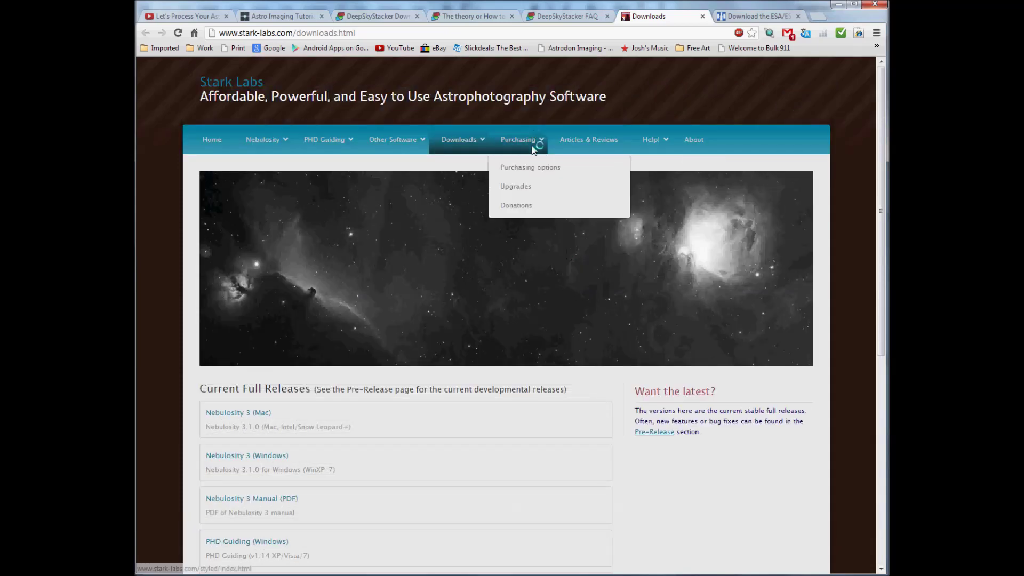
pyautogui.click(525, 167)
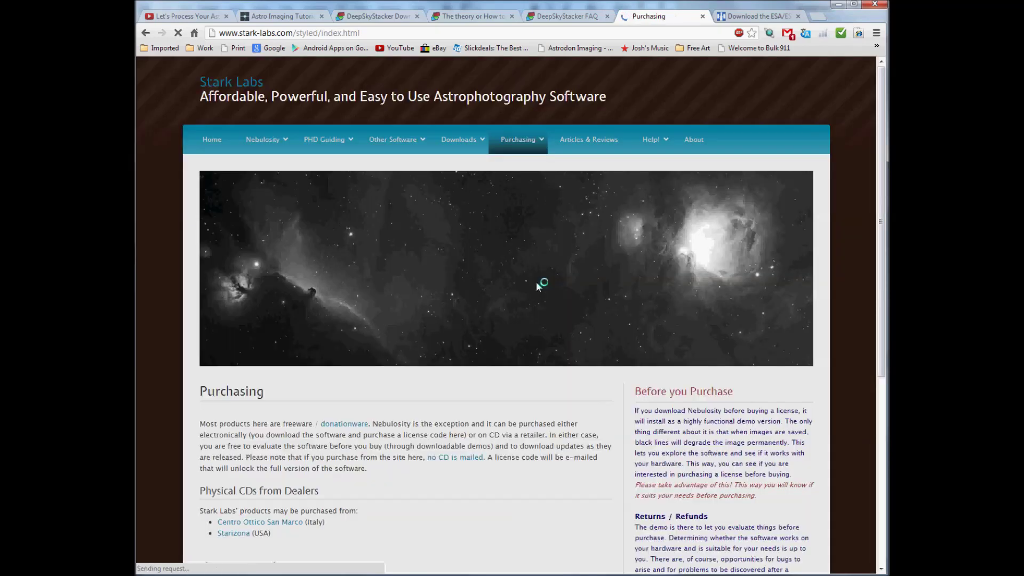
pyautogui.scroll(-2, 501, 378)
pyautogui.scroll(-3, 501, 379)
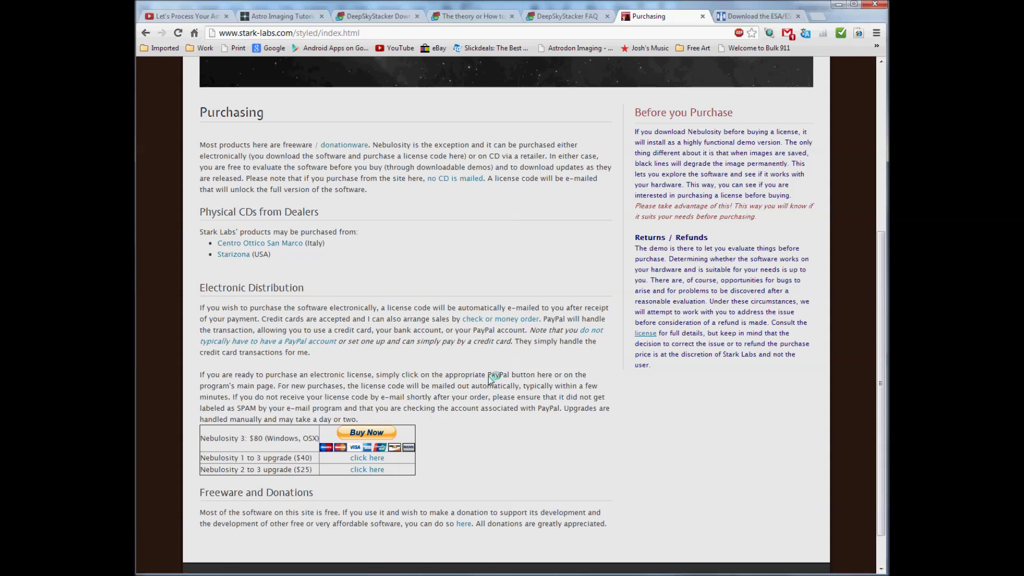
pyautogui.scroll(4, 490, 378)
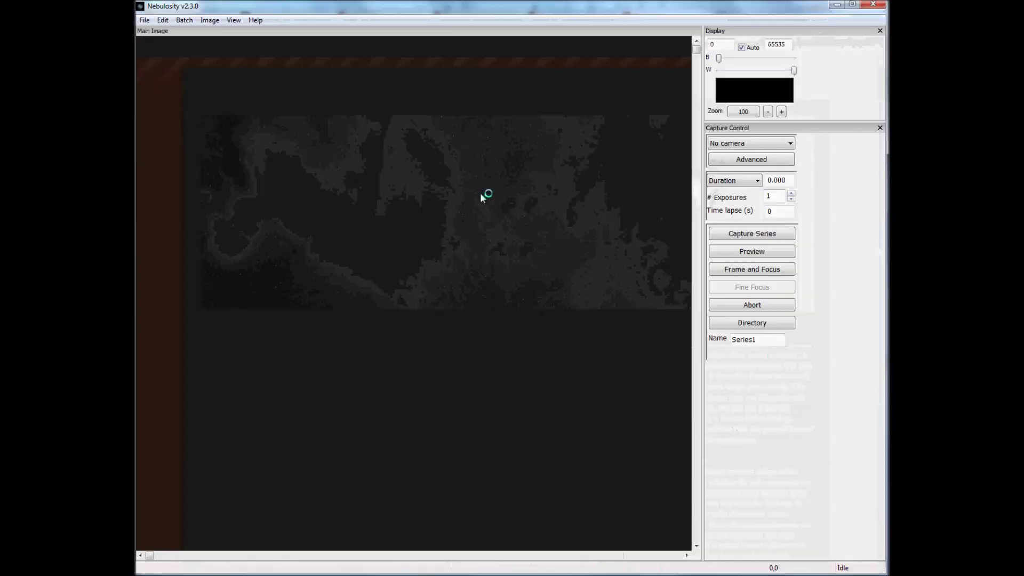
# Switch to Nebulosity and load the saved M42 FTS file from the Stacked folder
pyautogui.click(144, 20)
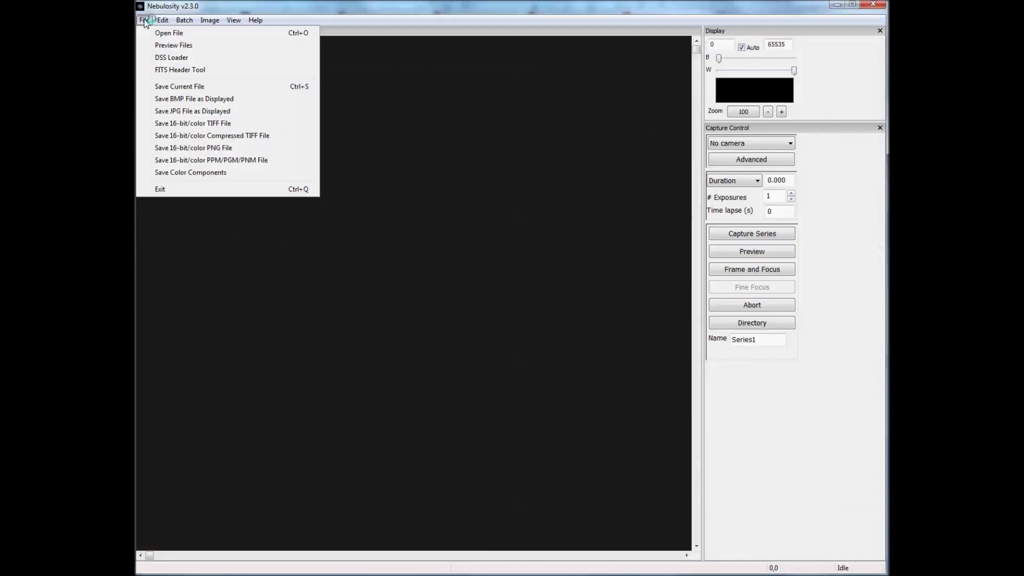
pyautogui.click(397, 212)
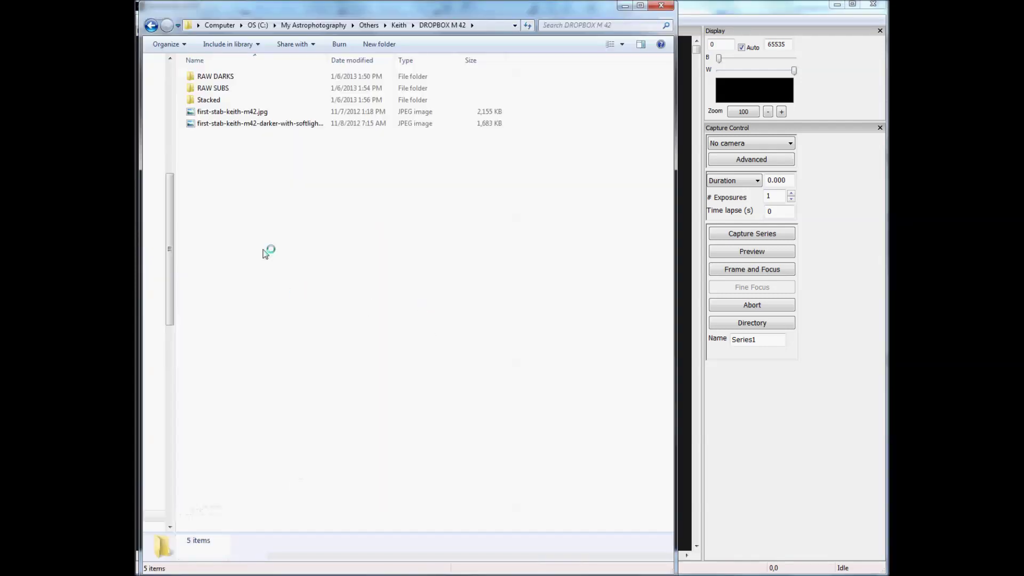
pyautogui.doubleClick(208, 99)
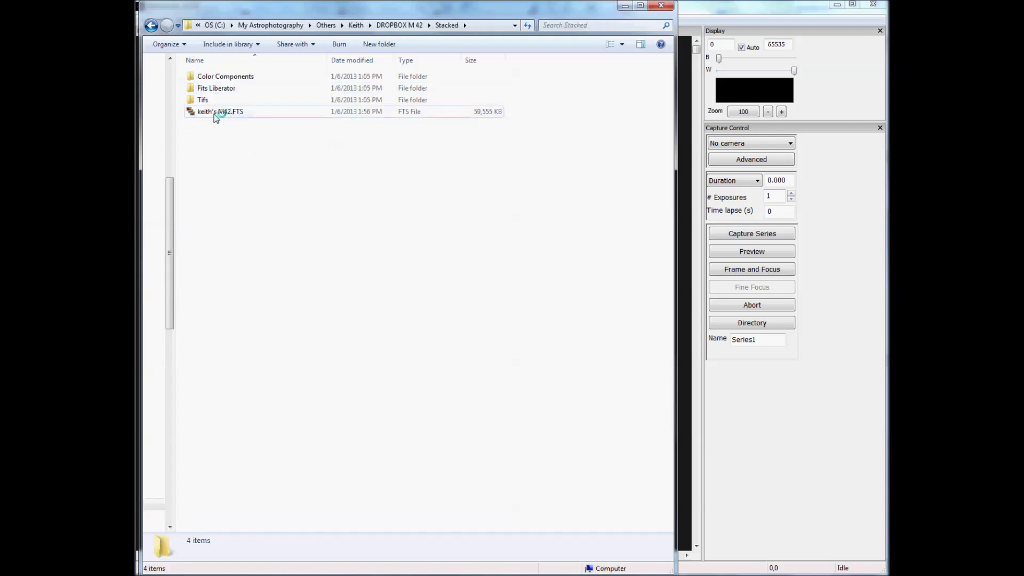
pyautogui.moveTo(216, 114); pyautogui.dragTo(358, 289)
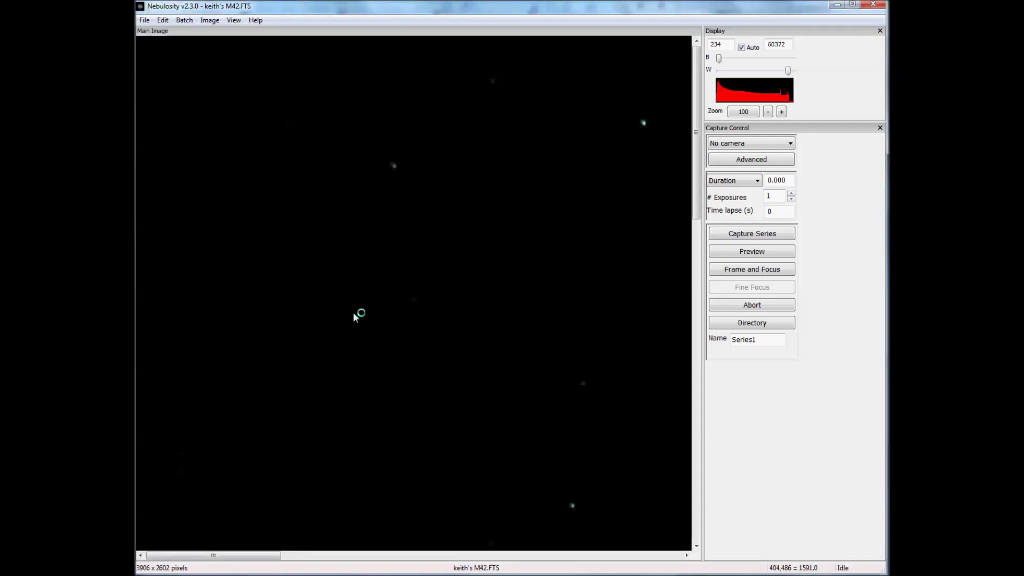
# Export the M42 image's color components as FITS files into the Color Components folder, using the owner's first name and m42 as base filename
pyautogui.click(143, 22)
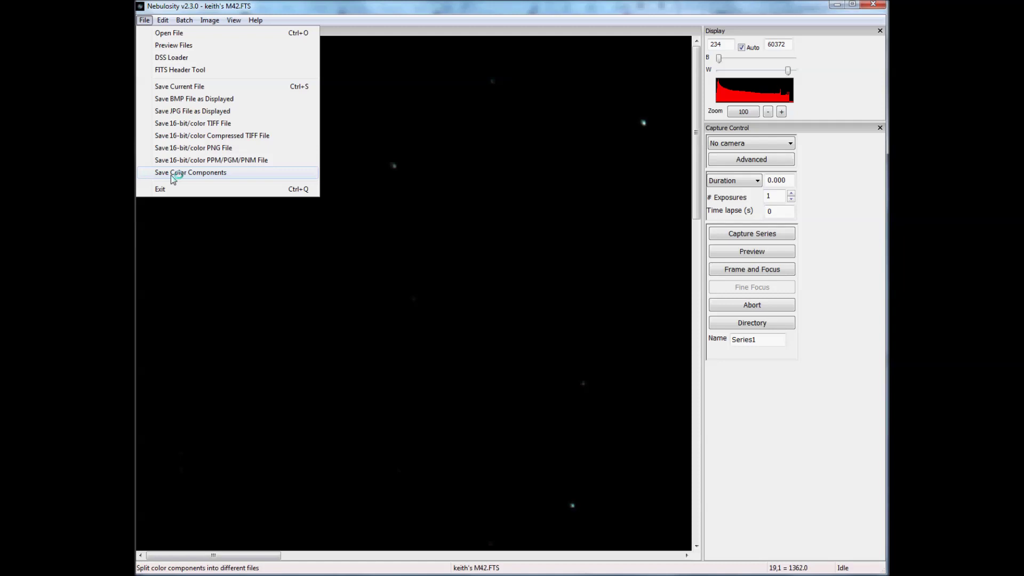
pyautogui.click(448, 31)
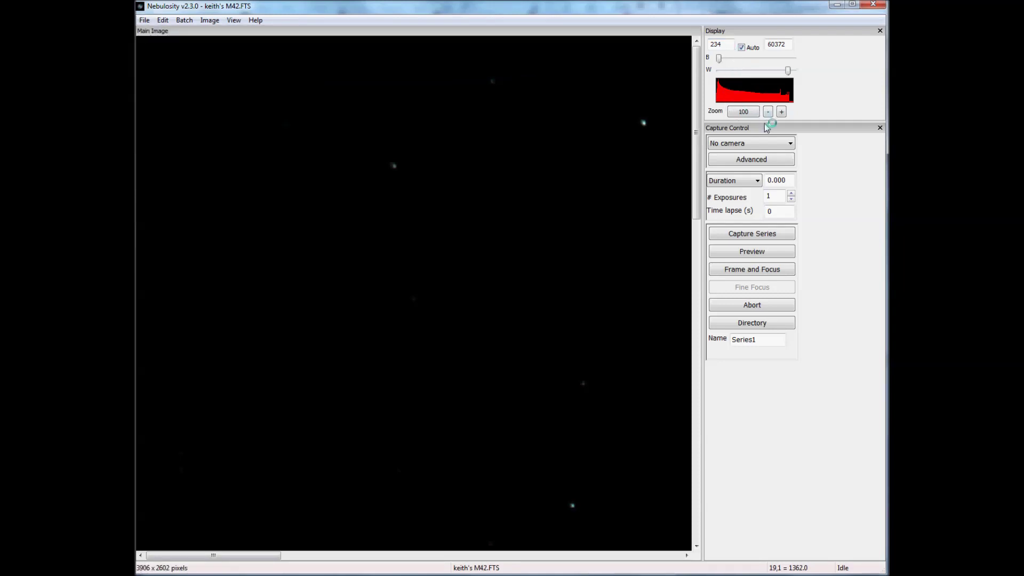
pyautogui.click(781, 112)
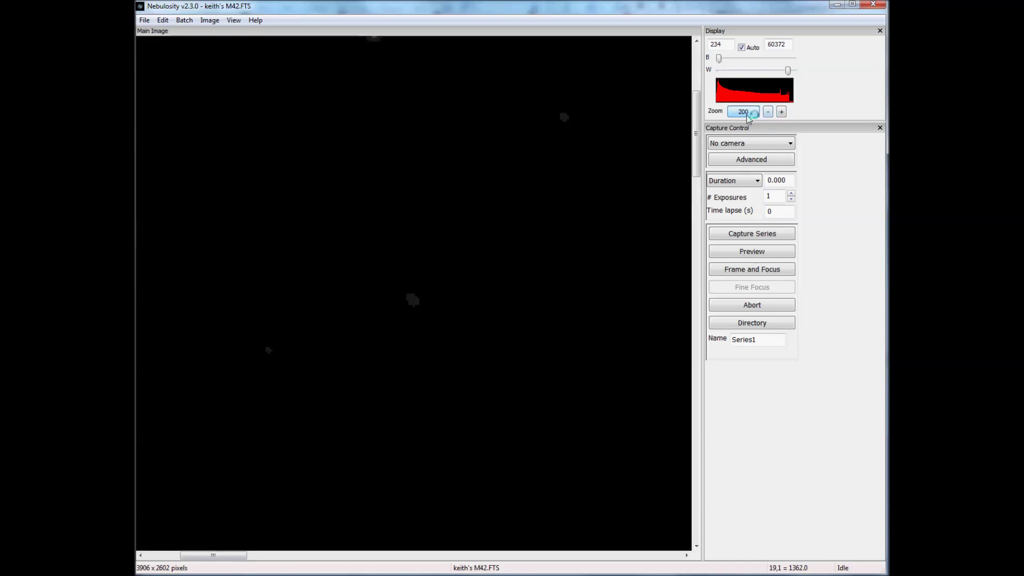
pyautogui.click(770, 114)
pyautogui.click(771, 113)
pyautogui.click(771, 113)
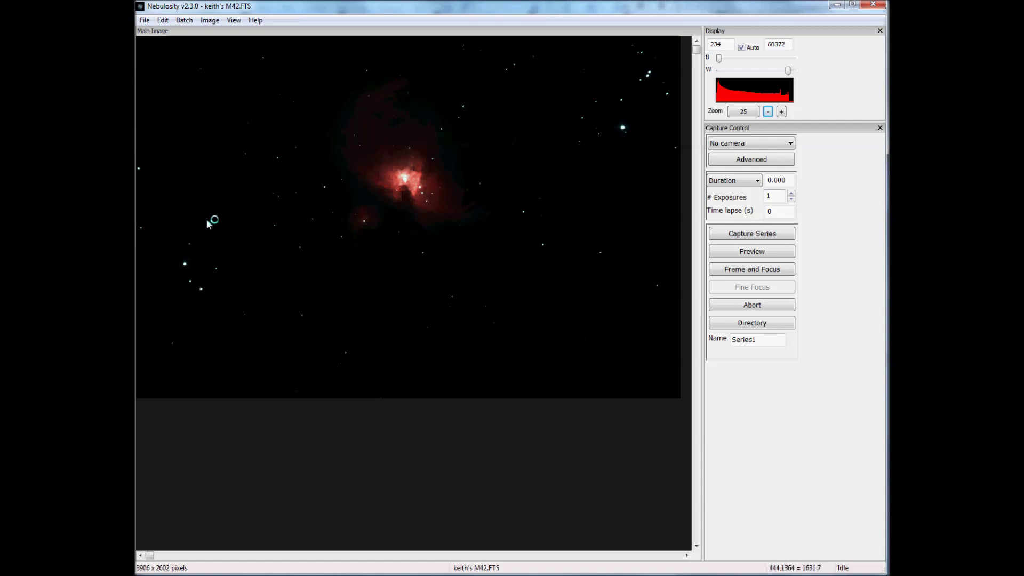
pyautogui.click(143, 20)
pyautogui.click(176, 172)
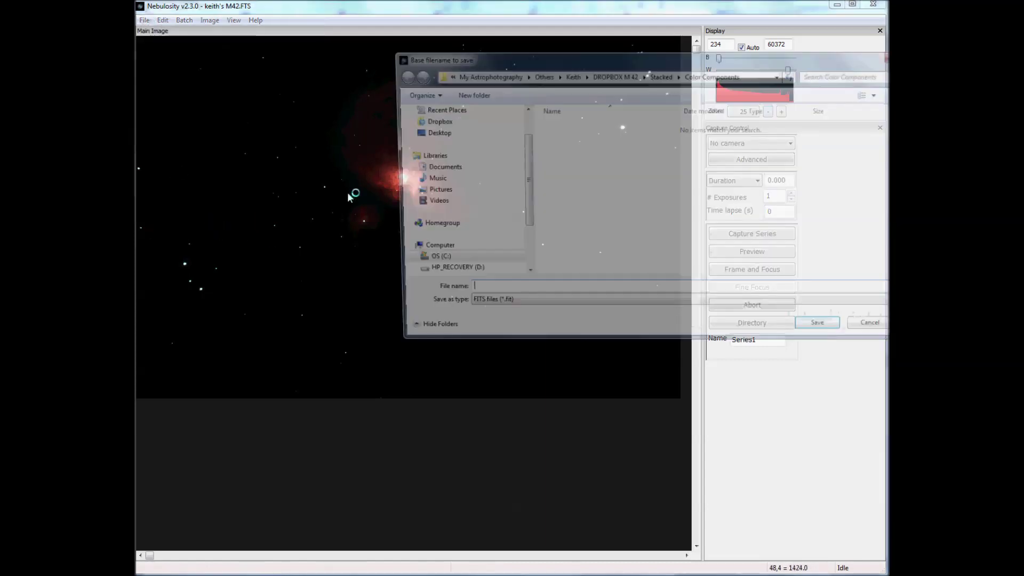
pyautogui.moveTo(551, 59); pyautogui.dragTo(394, 59)
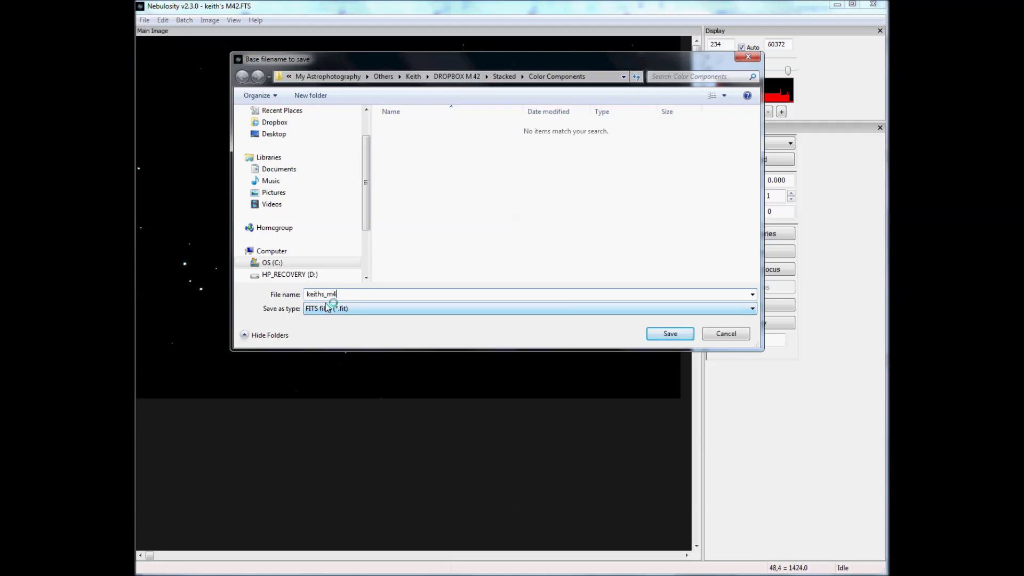
pyautogui.click(669, 335)
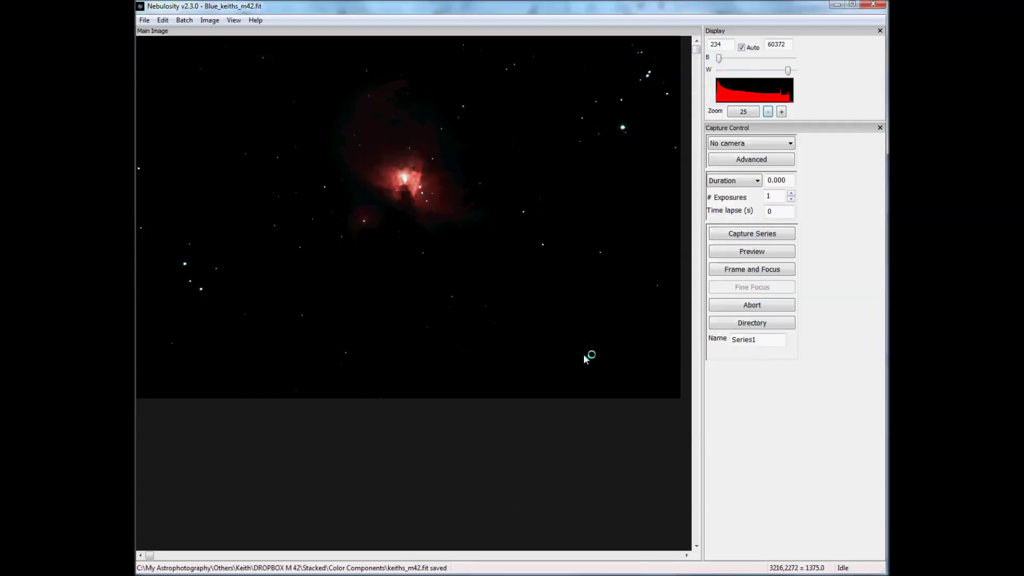
# Check the red, green and blue component files in the Color Components folder, and close Nebulosity
pyautogui.click(184, 575)
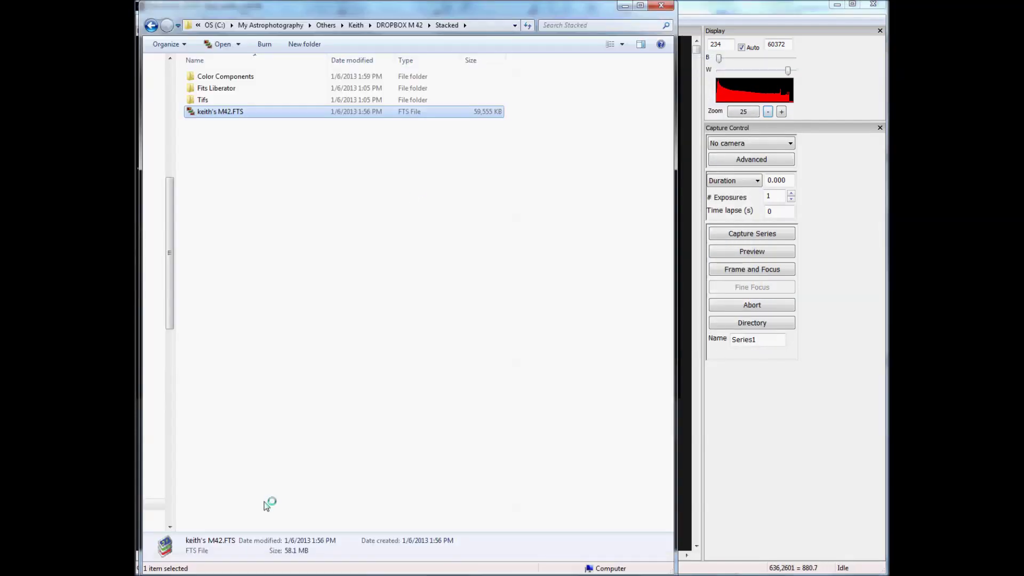
pyautogui.doubleClick(213, 77)
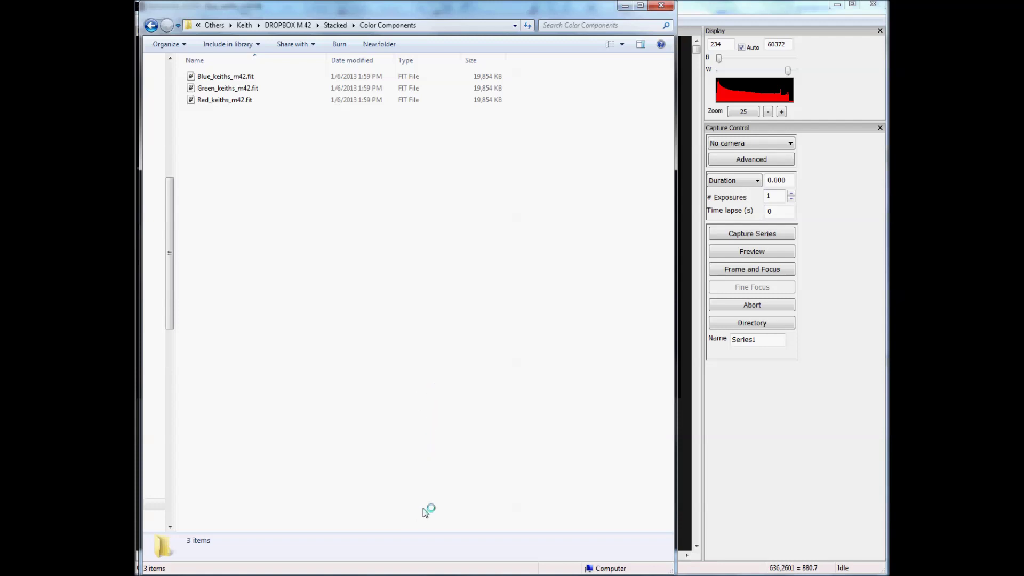
pyautogui.click(681, 199)
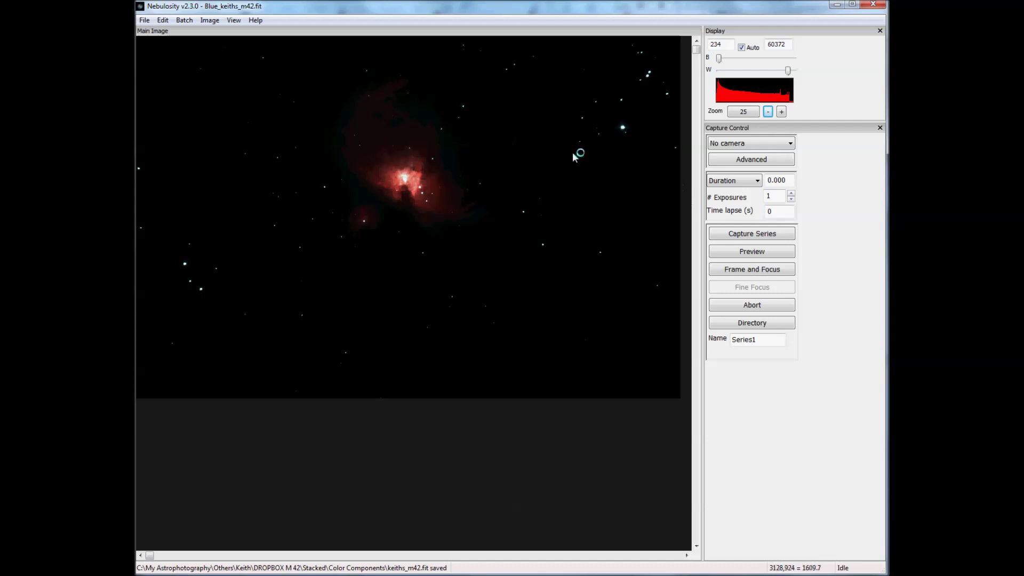
pyautogui.click(875, 6)
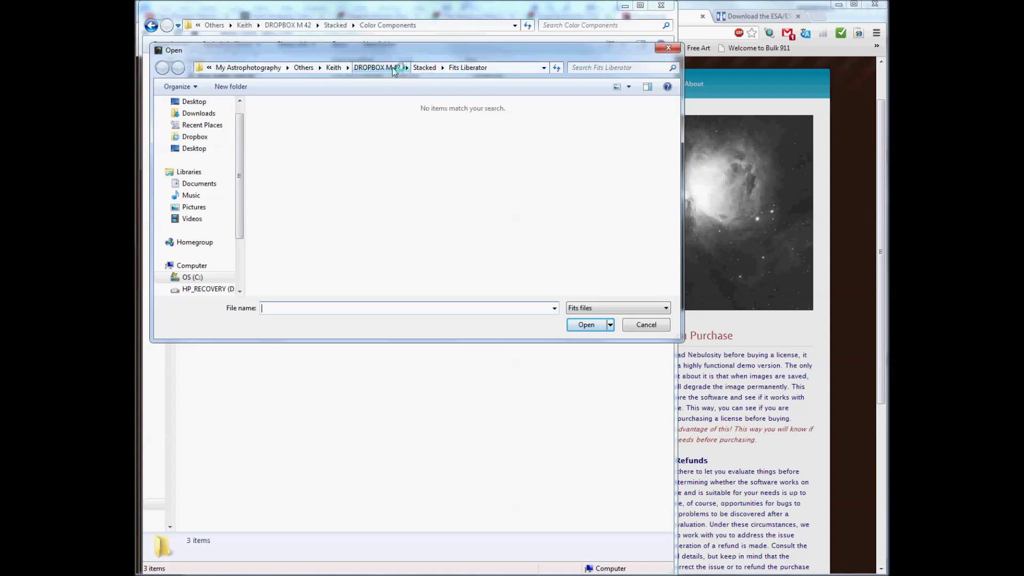
# Open the red component FIT file from the Color Components folder inside Stacked, and move the image window fully into view
pyautogui.click(393, 69)
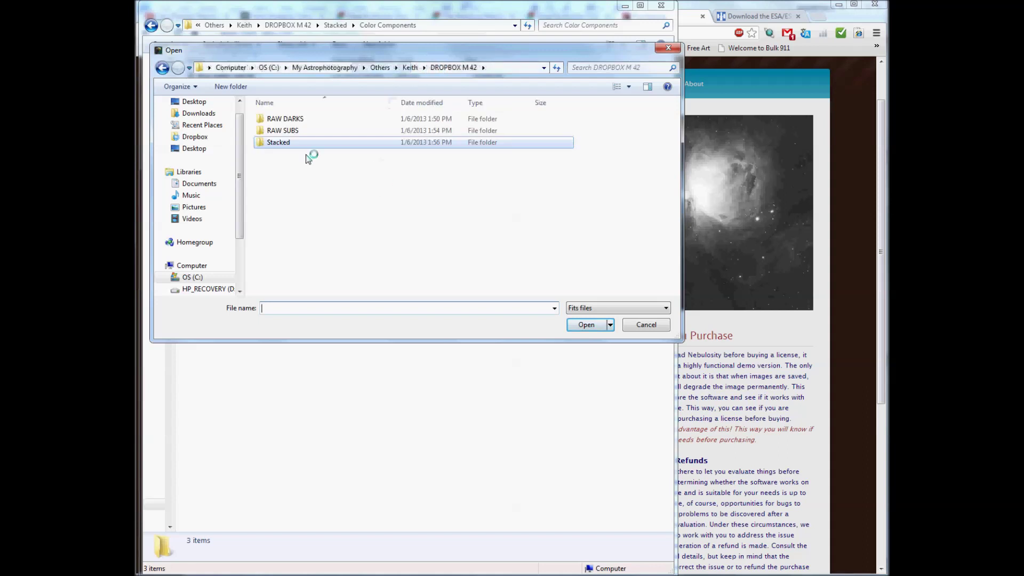
pyautogui.doubleClick(279, 142)
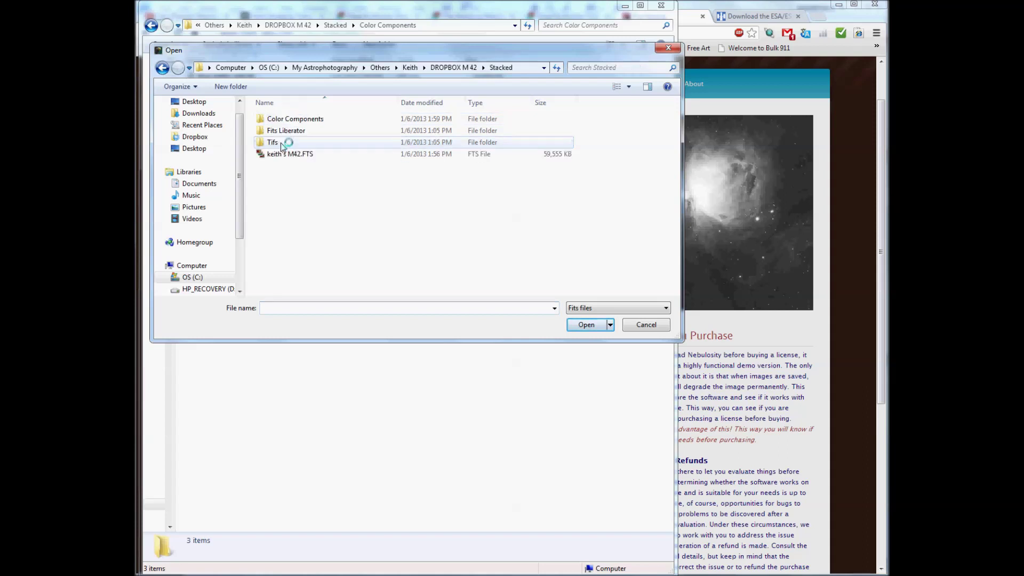
pyautogui.doubleClick(288, 118)
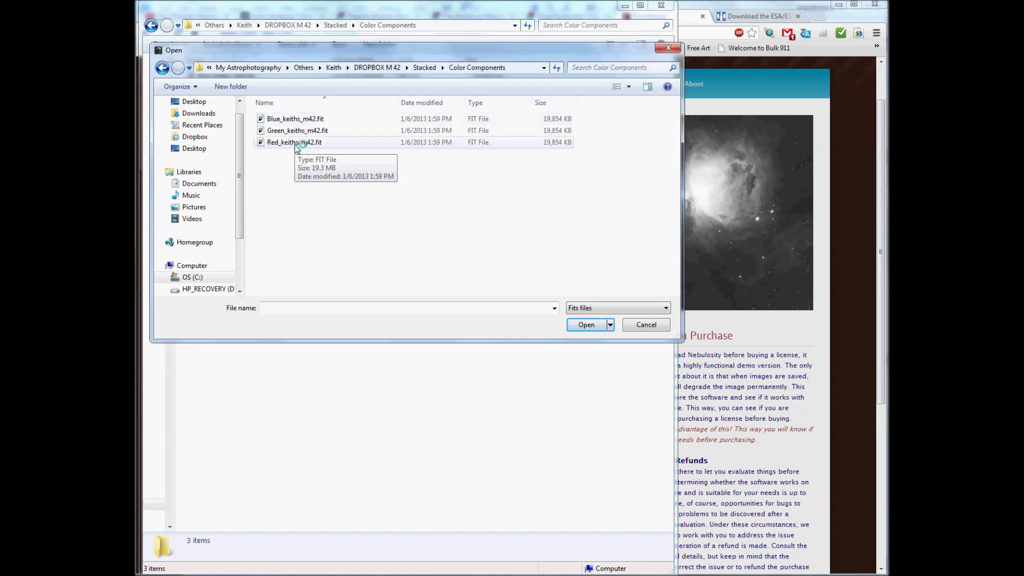
pyautogui.click(297, 144)
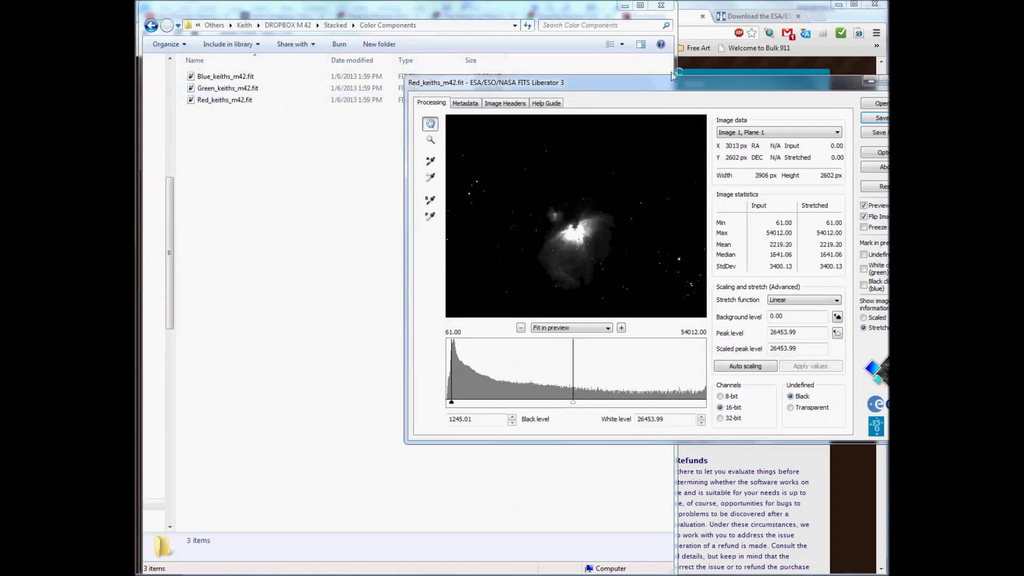
pyautogui.moveTo(642, 91); pyautogui.dragTo(394, 88)
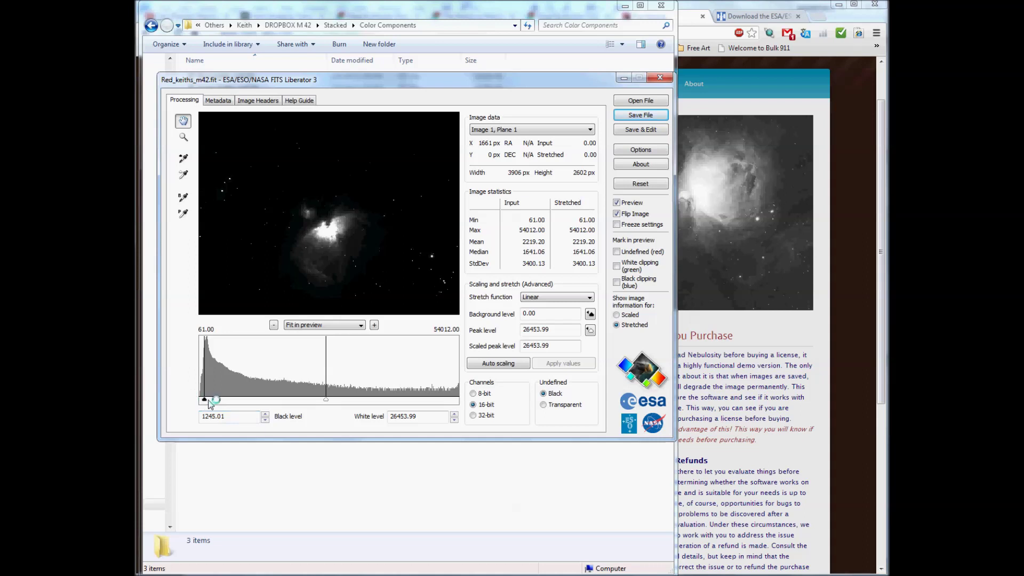
# Set the red component's black level to 0 and its white level to 65535
pyautogui.moveTo(205, 403); pyautogui.dragTo(207, 404)
pyautogui.moveTo(206, 400); pyautogui.dragTo(167, 400)
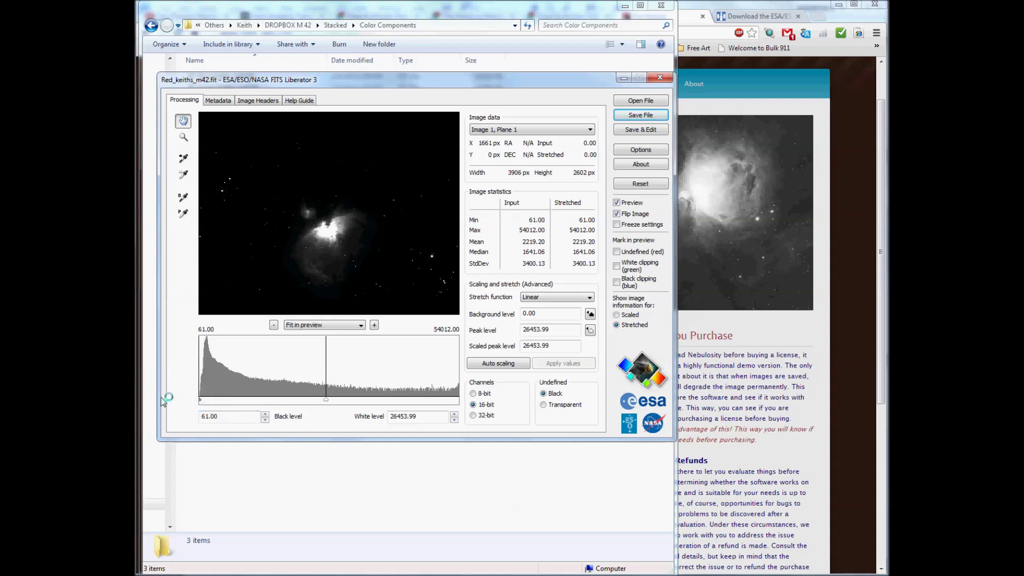
pyautogui.write('0')
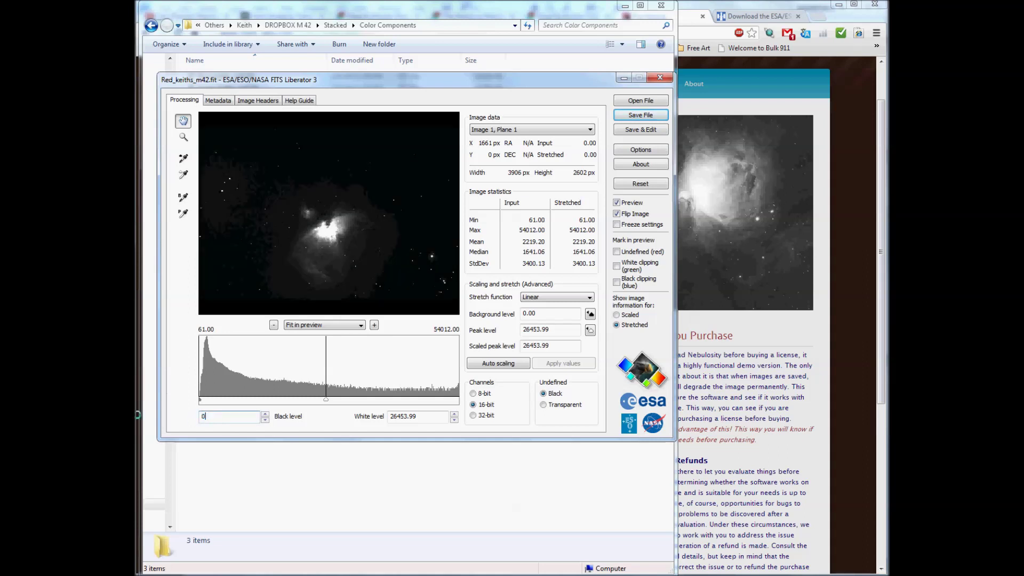
pyautogui.press('Tab')
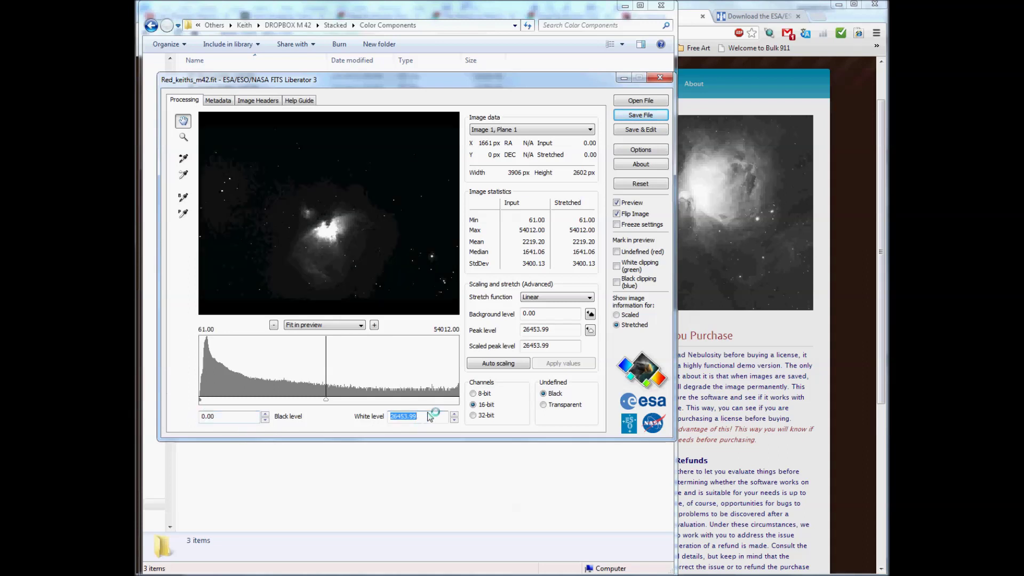
pyautogui.write('65')
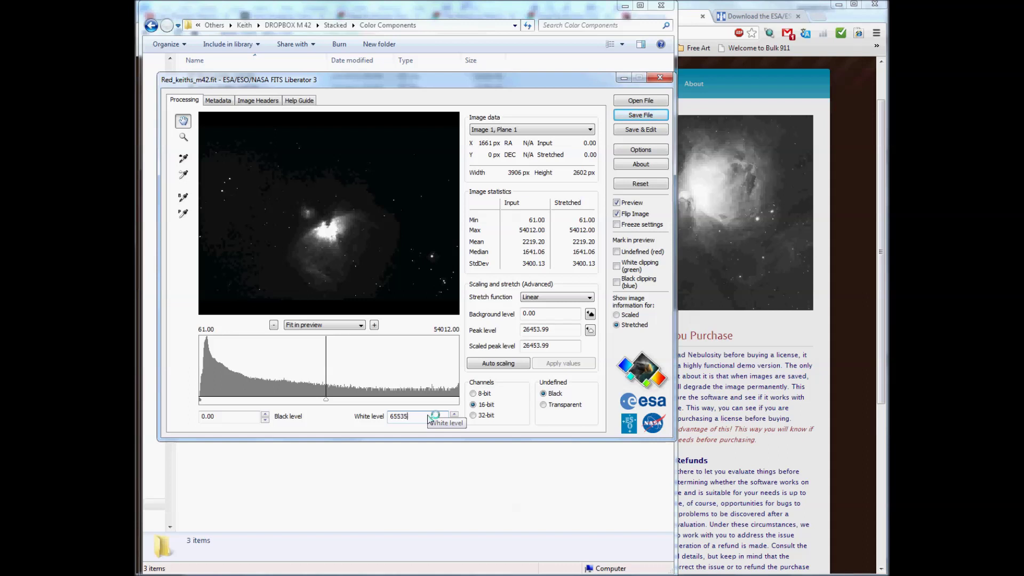
pyautogui.write('535')
pyautogui.press('Tab')
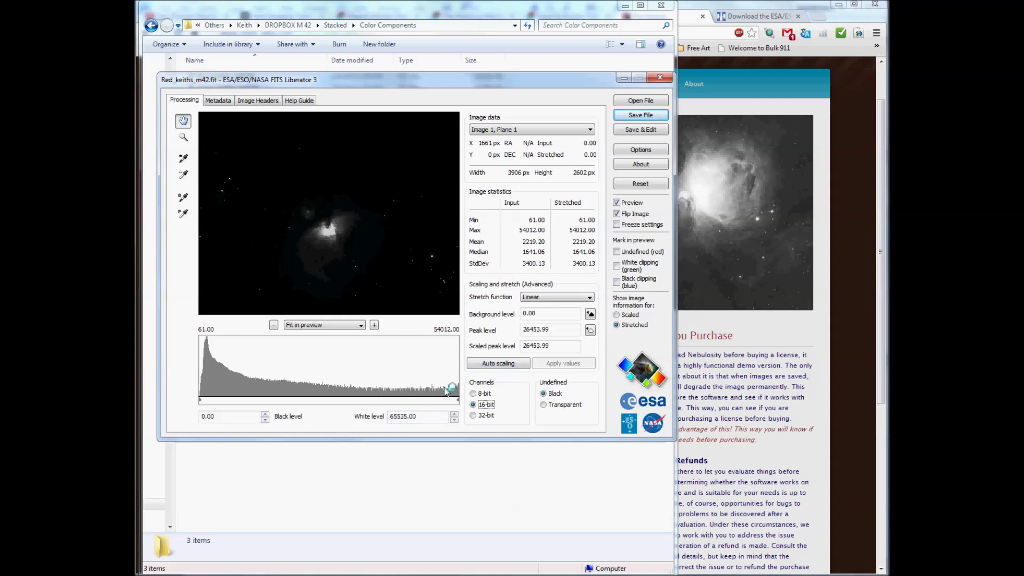
# Try lowering the red component's white level to about 6978, and set it back to 65535
pyautogui.moveTo(458, 399); pyautogui.dragTo(234, 400)
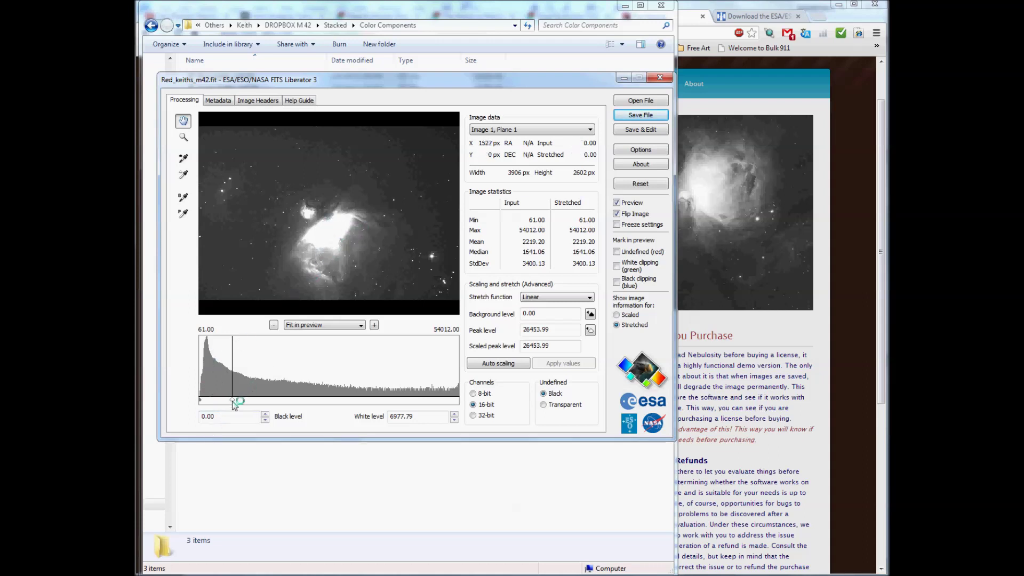
pyautogui.moveTo(235, 405); pyautogui.dragTo(483, 394)
pyautogui.click(423, 420)
pyautogui.moveTo(424, 420); pyautogui.dragTo(338, 429)
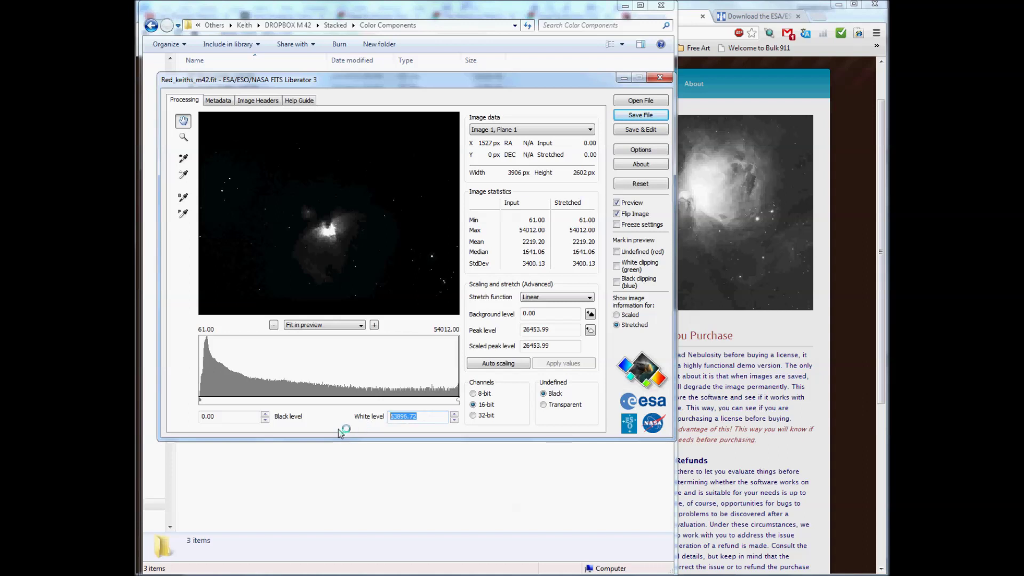
pyautogui.write('65535')
pyautogui.press('Return')
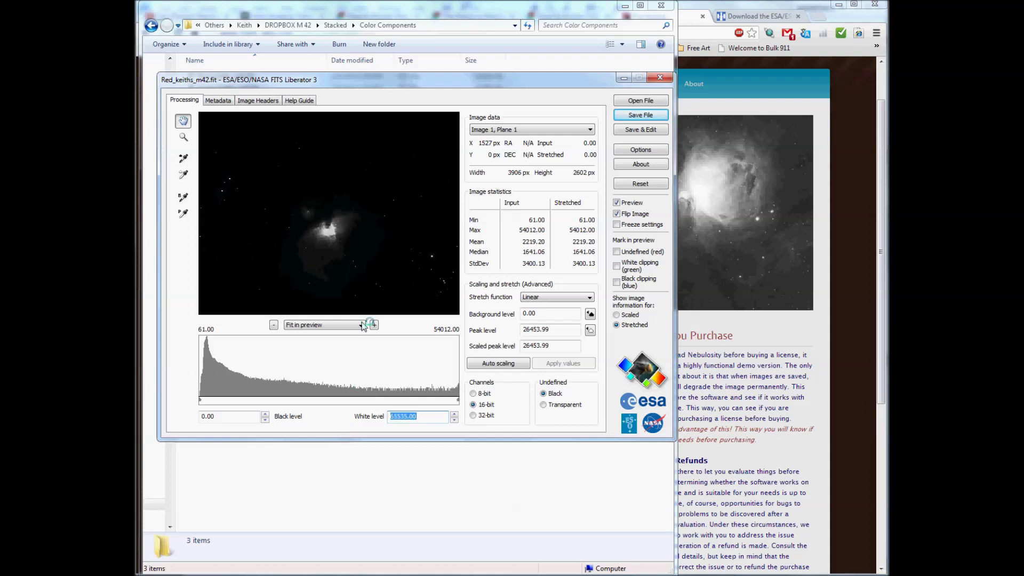
# Apply the ArcSinh(x) stretch function to the red component and run auto scaling
pyautogui.click(555, 299)
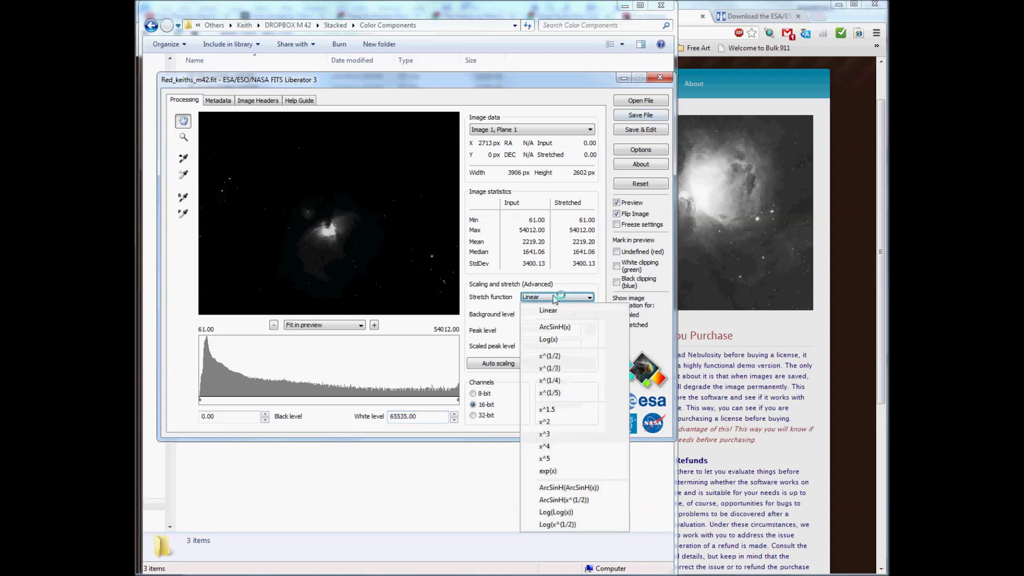
pyautogui.click(570, 328)
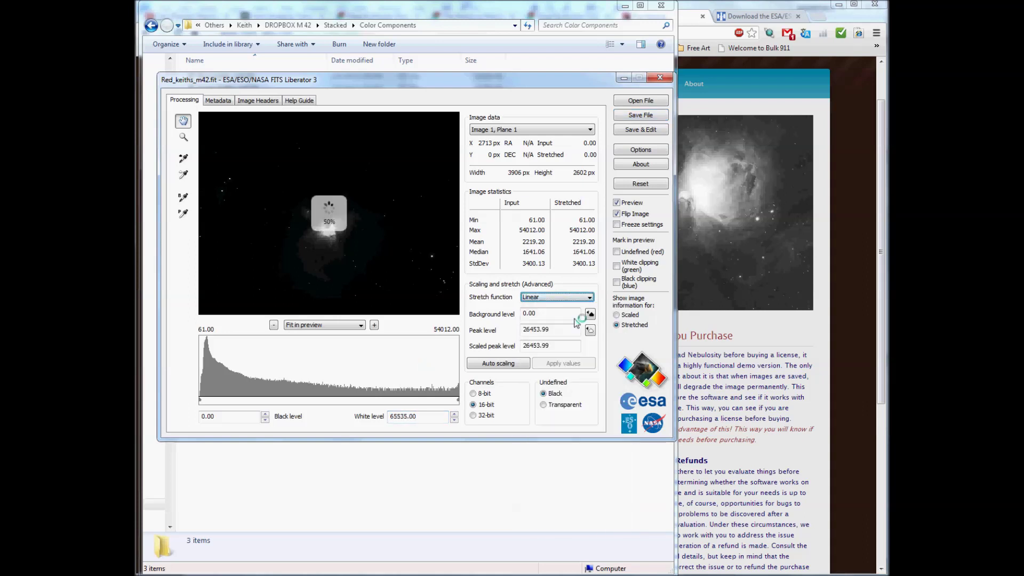
pyautogui.click(511, 364)
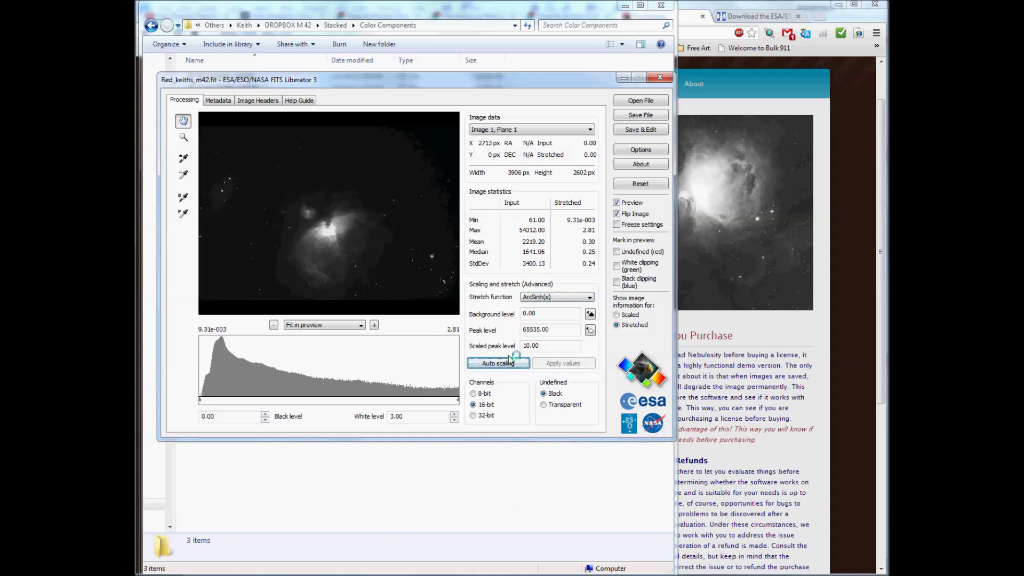
# Save the stretched red component as a TIFF file in the Fits Liberator folder, keeping the suggested file name
pyautogui.click(632, 116)
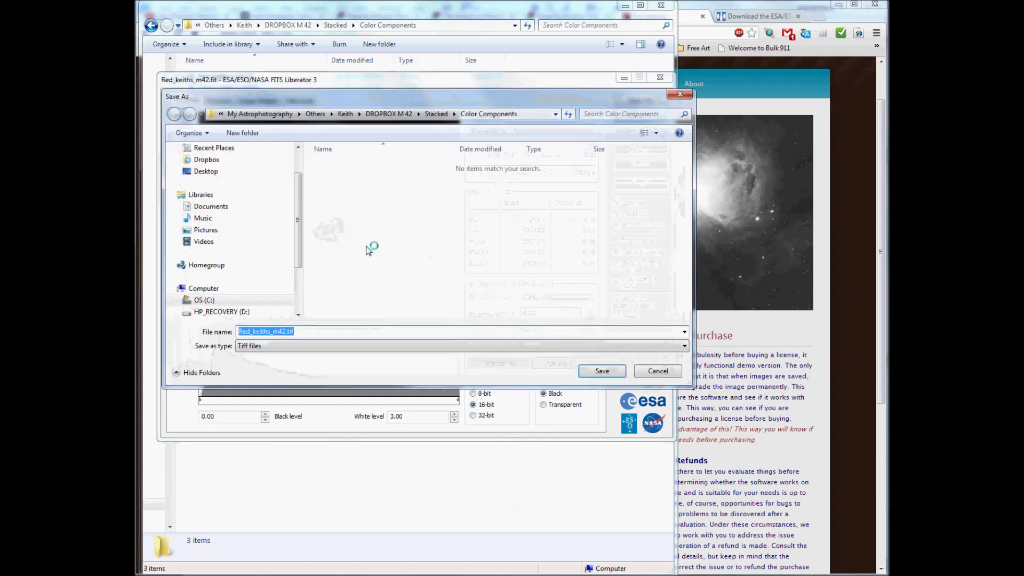
pyautogui.click(435, 114)
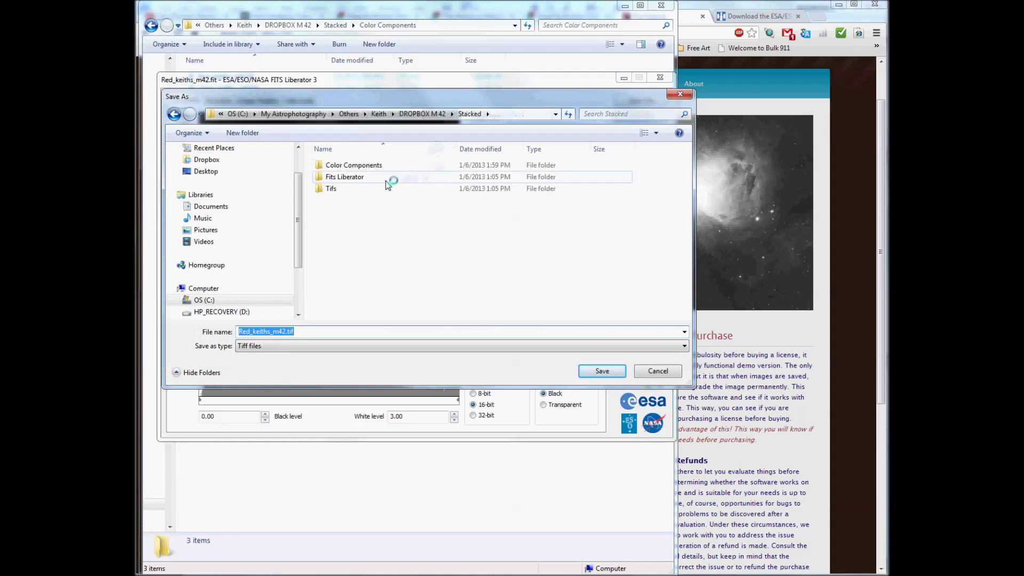
pyautogui.doubleClick(337, 180)
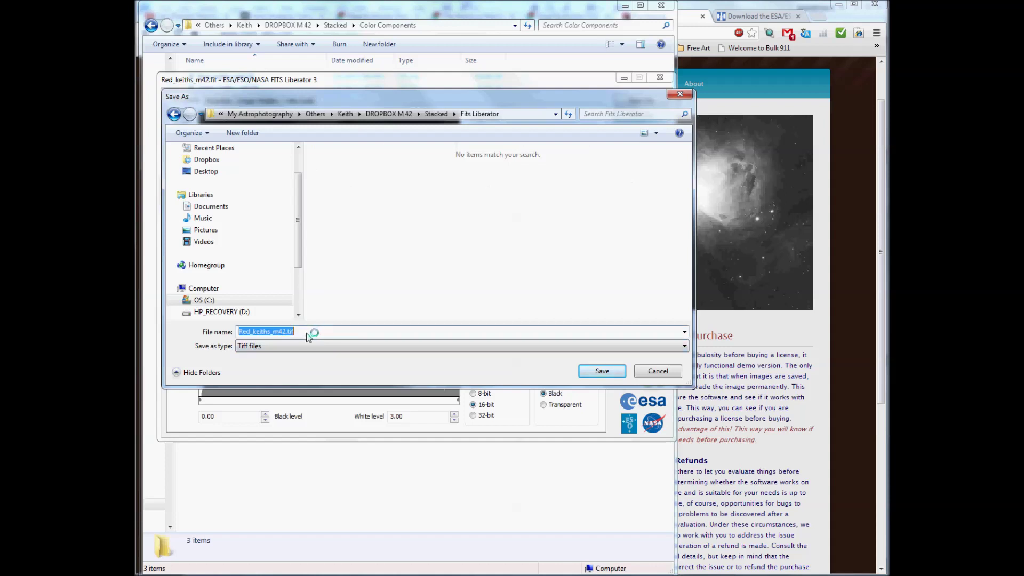
pyautogui.click(319, 336)
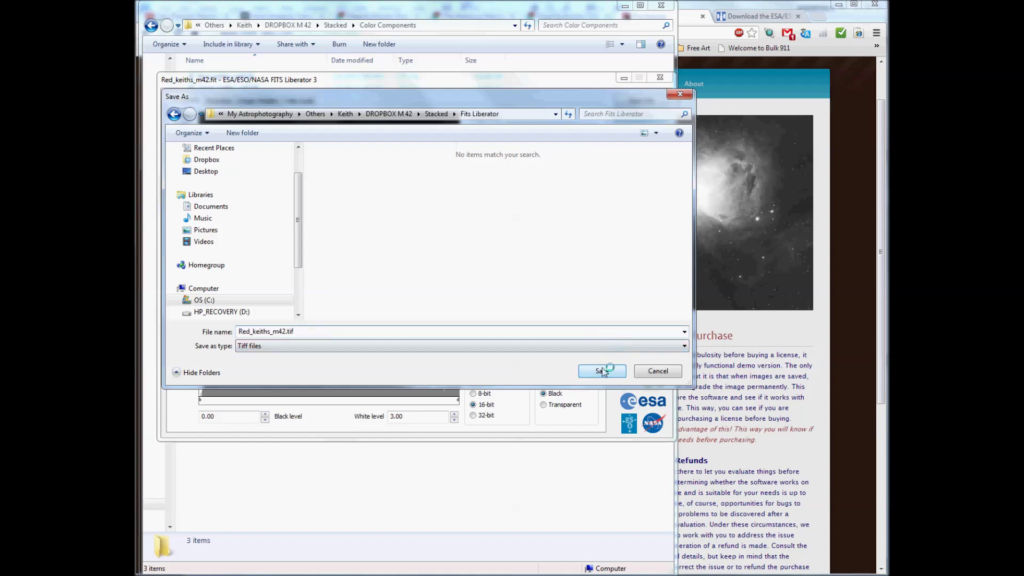
pyautogui.click(602, 370)
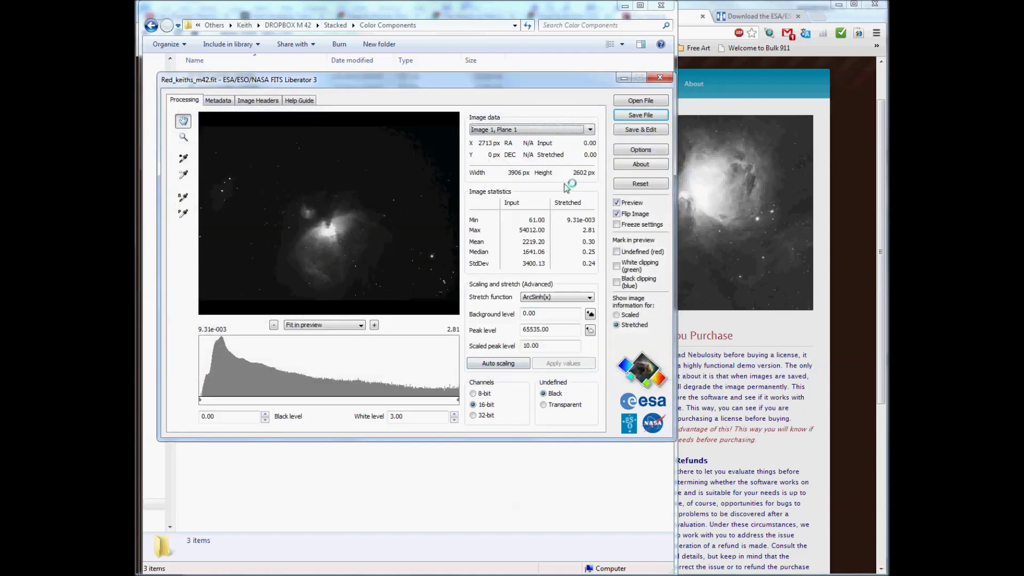
# Open the green component FIT file from the Color Components folder
pyautogui.click(634, 100)
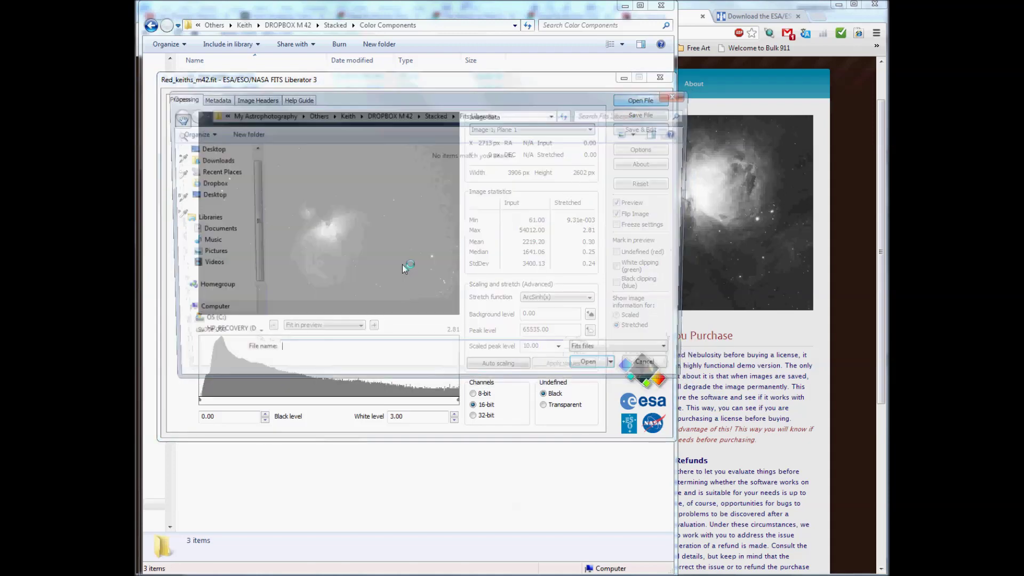
pyautogui.click(435, 114)
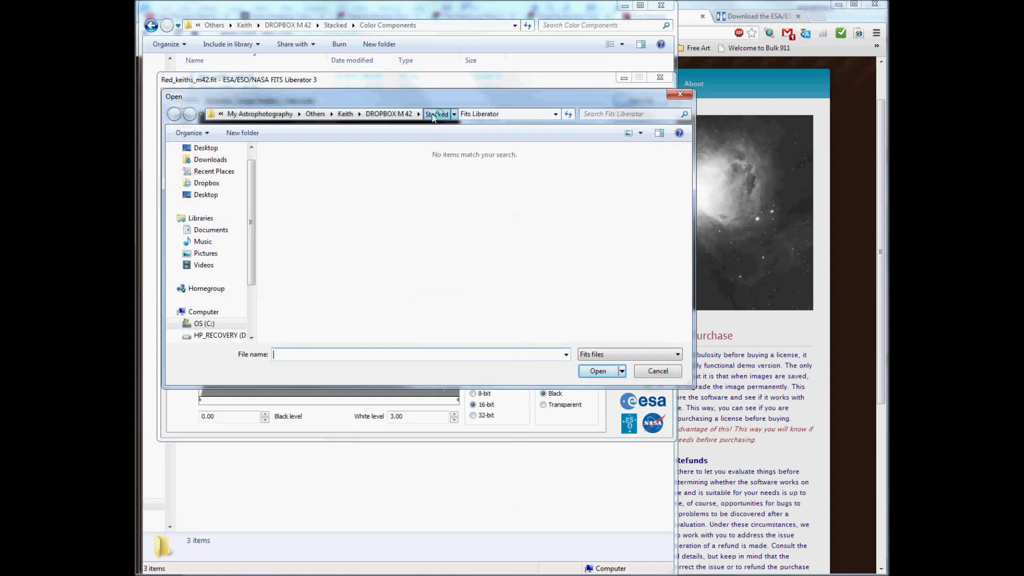
pyautogui.doubleClick(280, 166)
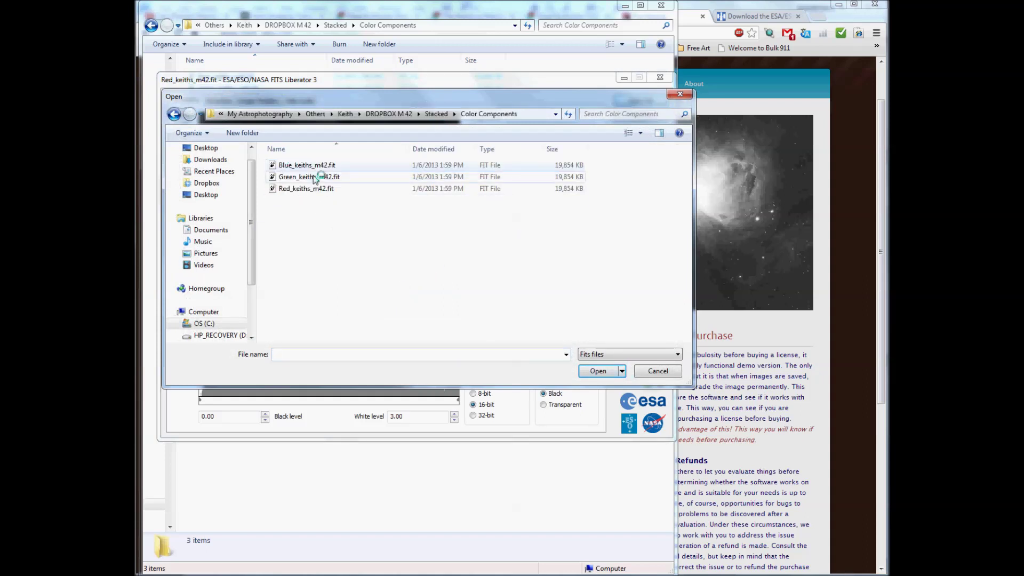
pyautogui.click(309, 176)
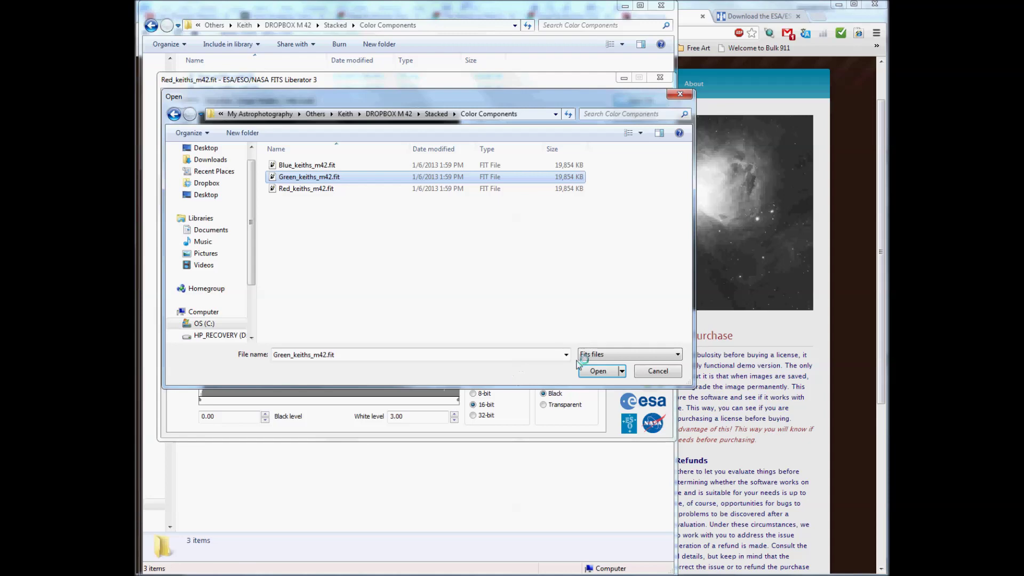
pyautogui.click(600, 371)
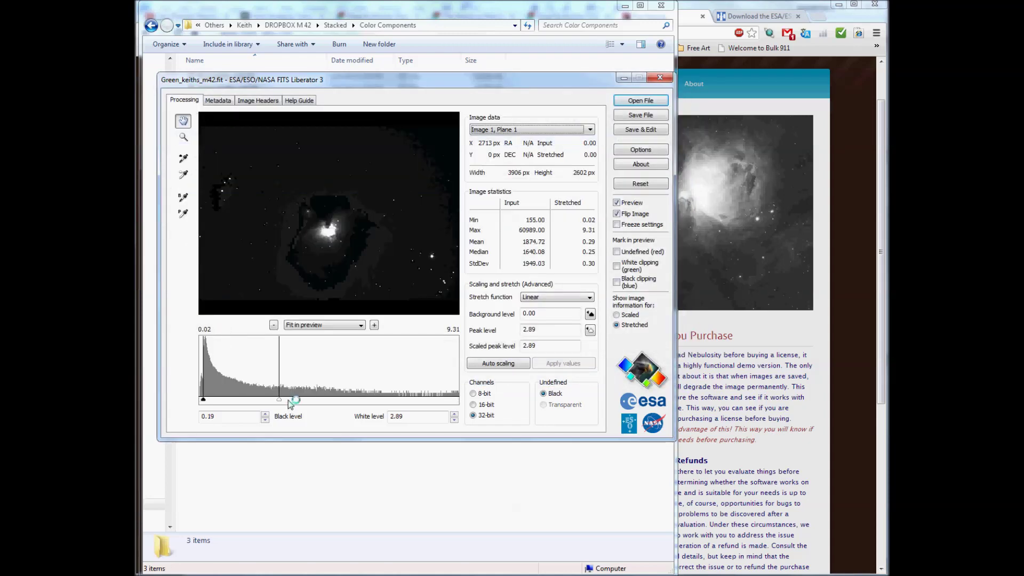
# Set the green component's black level to 0, white level to 65535 and channels to 16-bit
pyautogui.moveTo(203, 400); pyautogui.dragTo(153, 401)
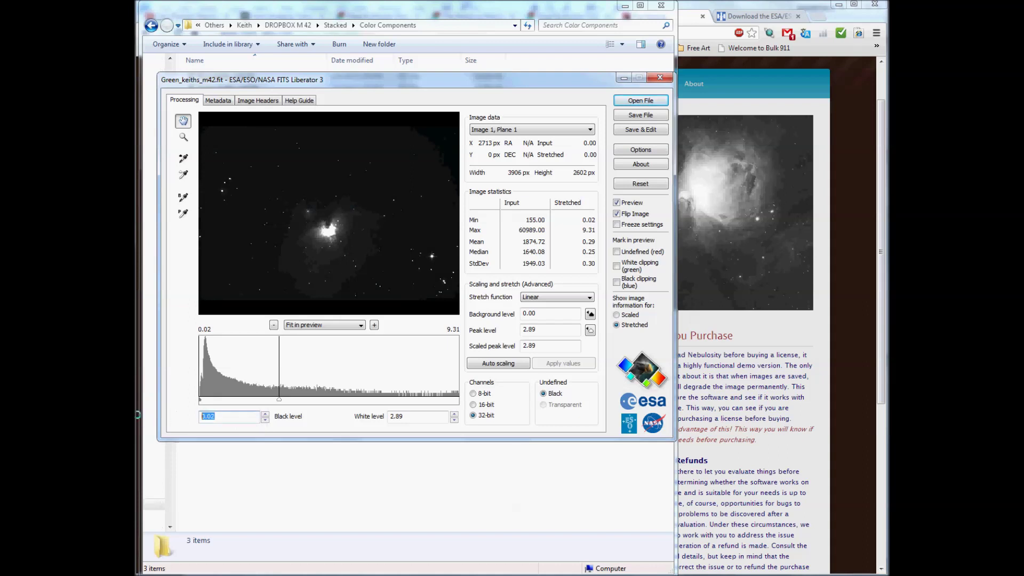
pyautogui.press('Tab')
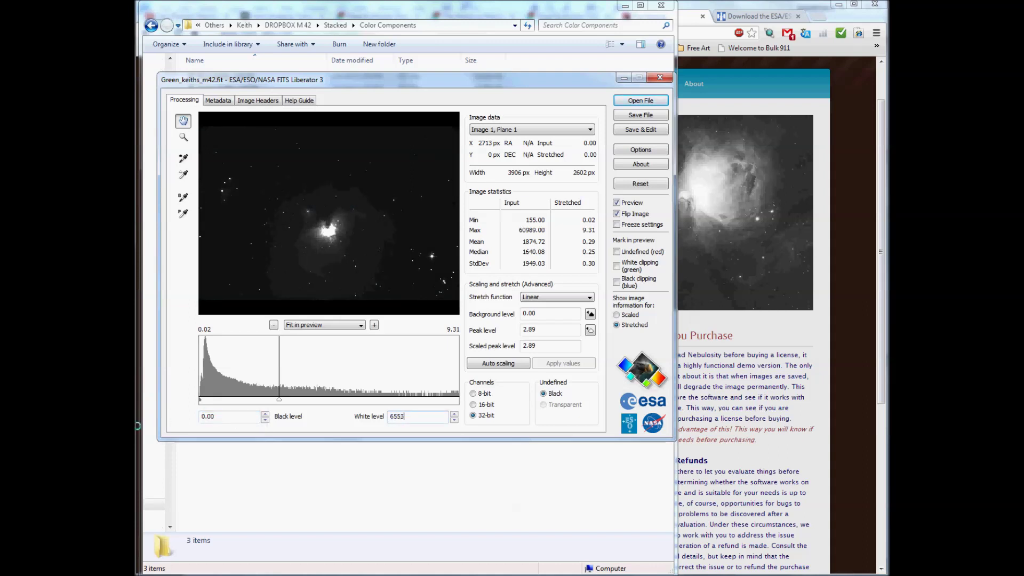
pyautogui.press('Tab')
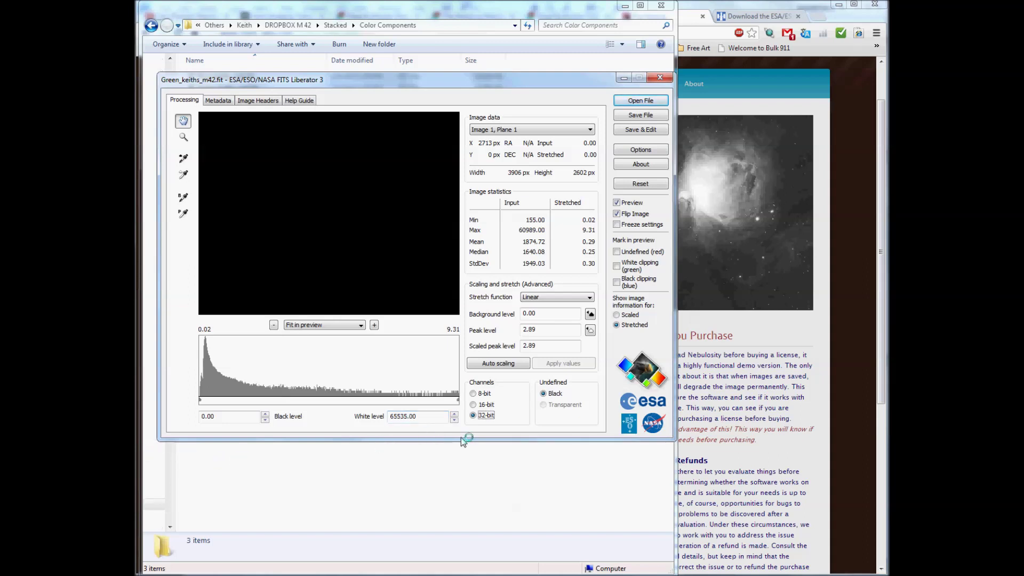
pyautogui.click(474, 407)
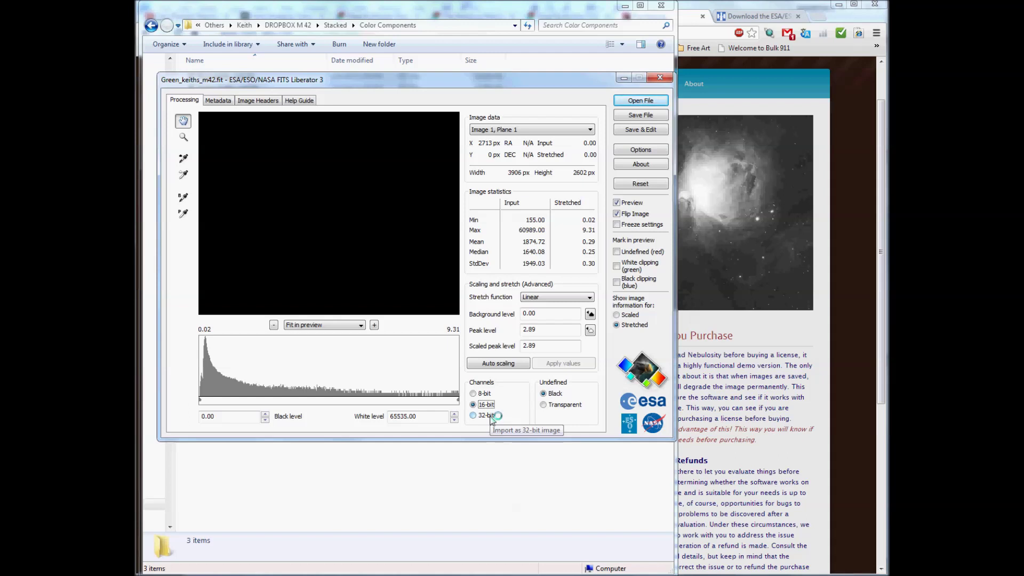
# Apply the ArcSinh(x) stretch function to the green component and run auto scaling
pyautogui.click(578, 297)
pyautogui.click(562, 326)
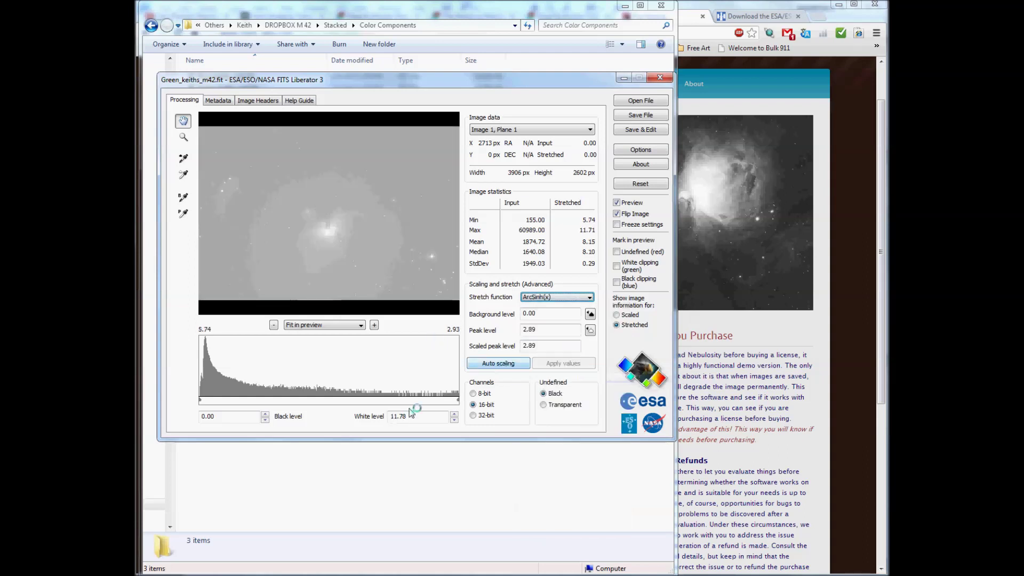
pyautogui.click(504, 365)
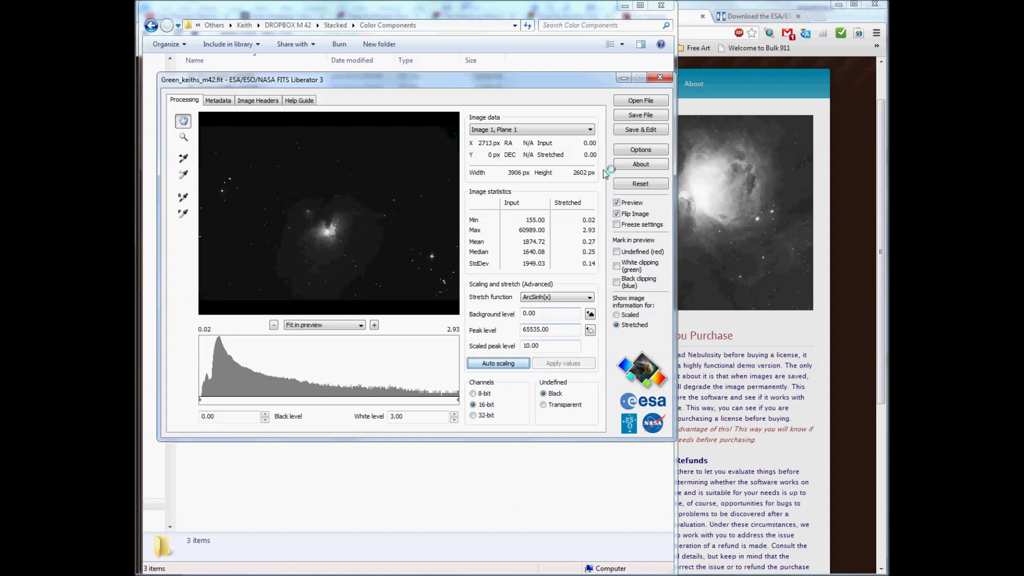
# Save the stretched green component as a TIFF file in the Fits Liberator folder, keeping the suggested file name
pyautogui.click(640, 115)
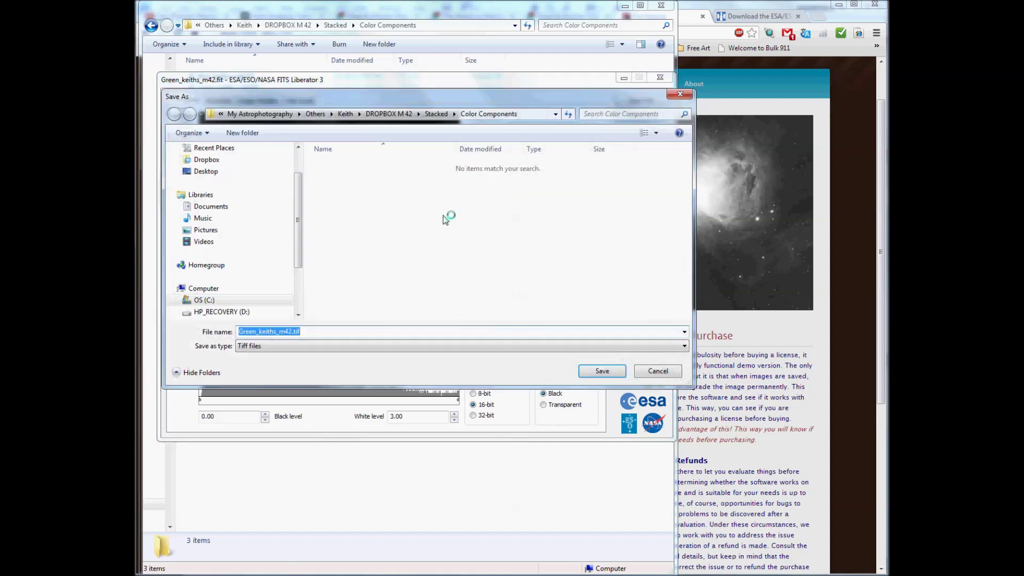
pyautogui.click(438, 114)
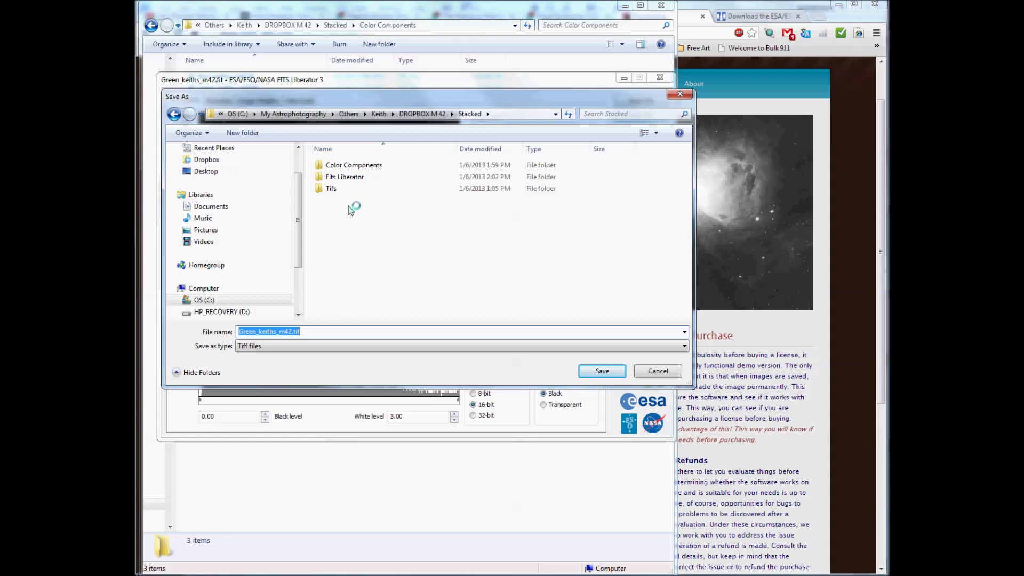
pyautogui.doubleClick(349, 179)
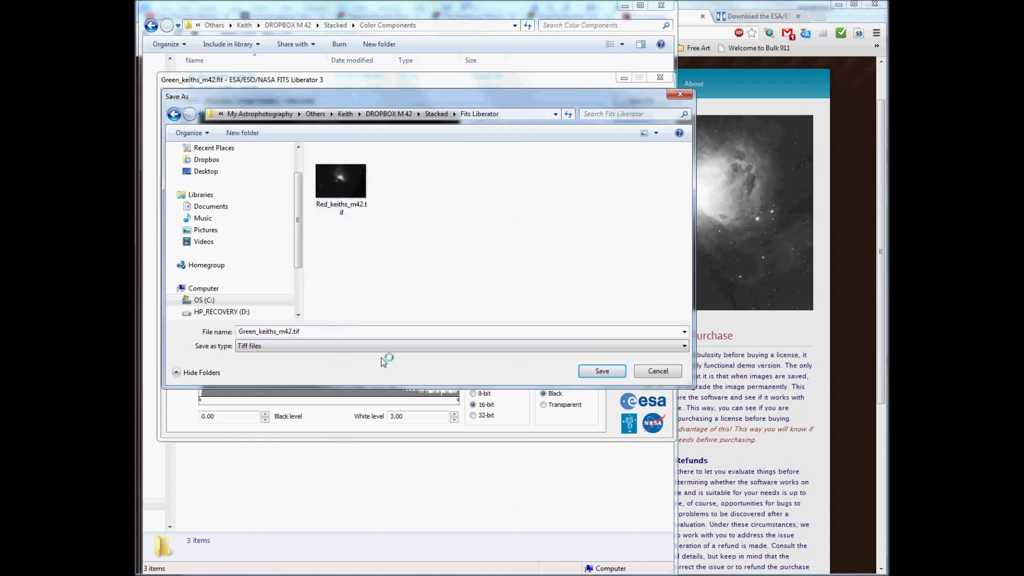
pyautogui.click(600, 371)
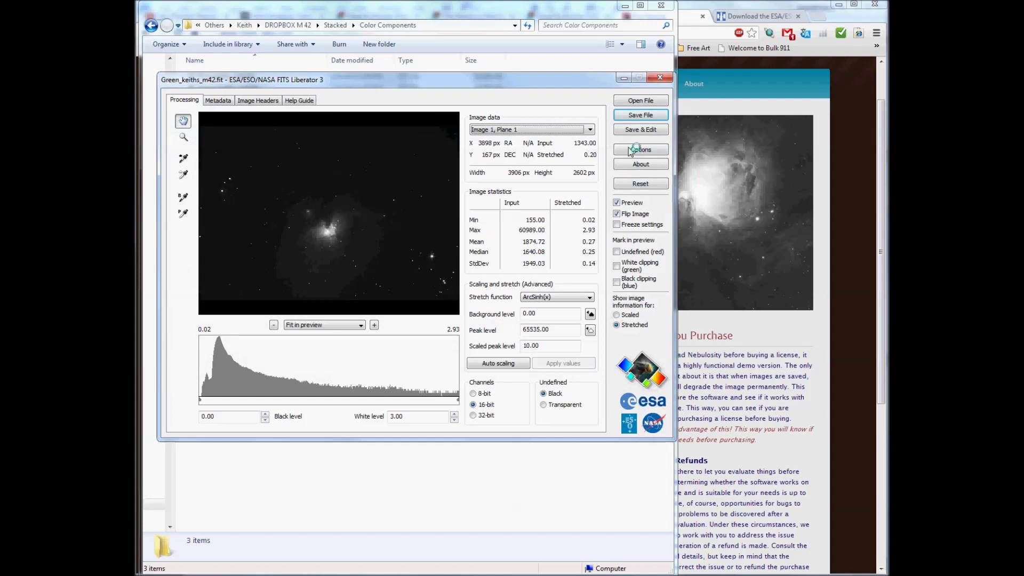
# Open the blue component FIT file from the Color Components folder
pyautogui.click(640, 102)
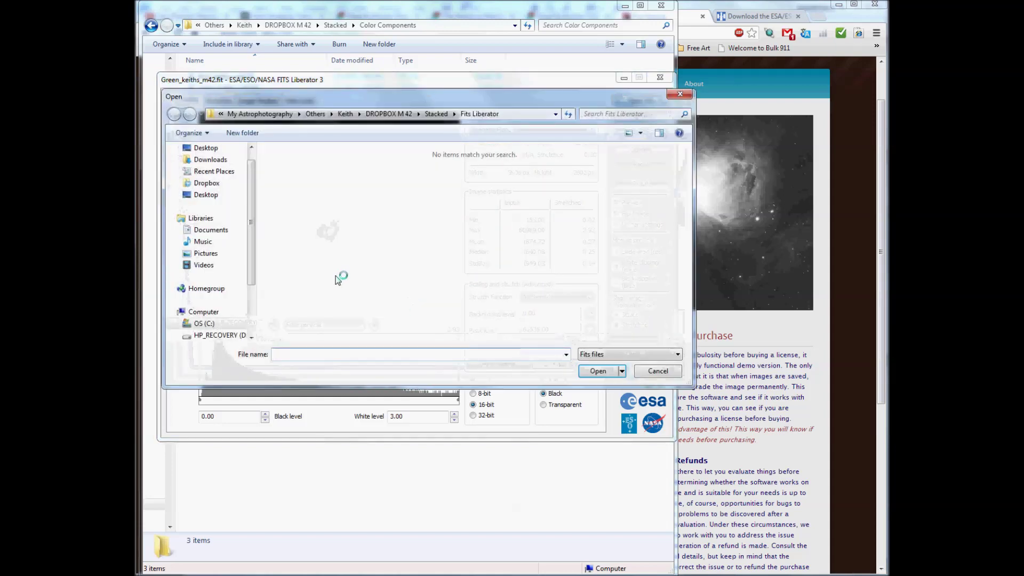
pyautogui.click(437, 114)
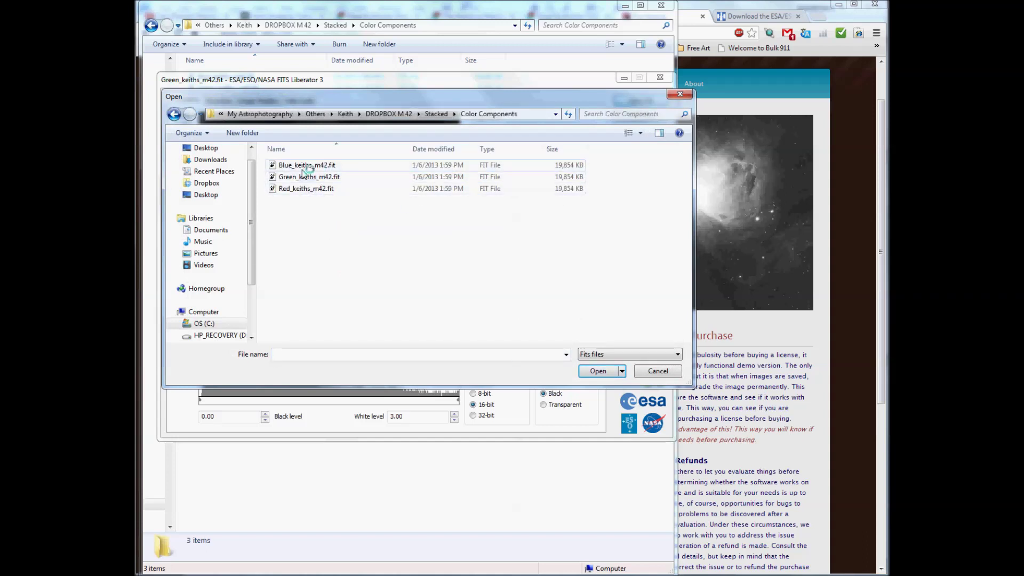
pyautogui.click(304, 166)
pyautogui.click(592, 372)
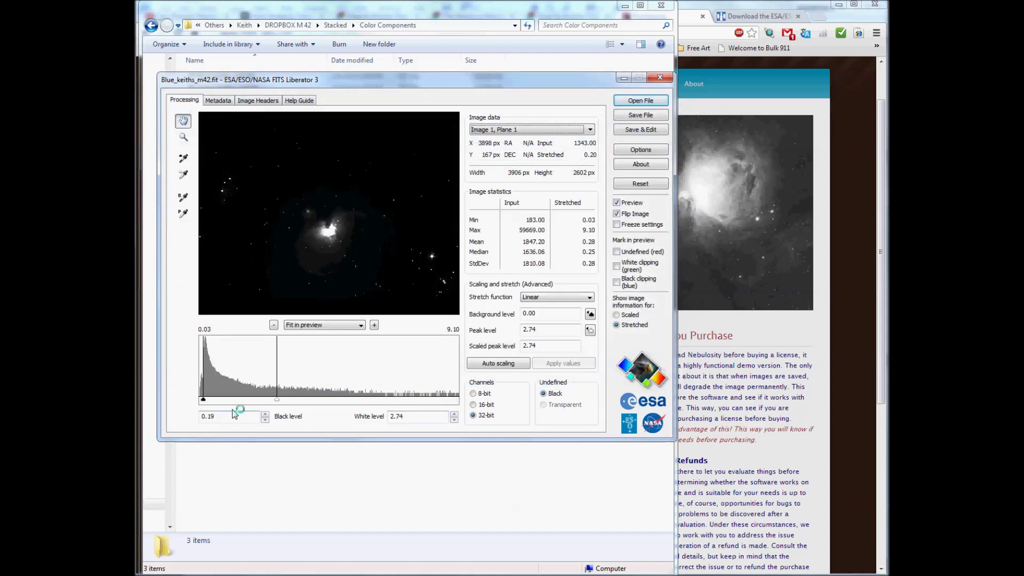
# Set the blue component's black level to 0, white level to 65535 and channels to 16-bit
pyautogui.moveTo(202, 400); pyautogui.dragTo(200, 400)
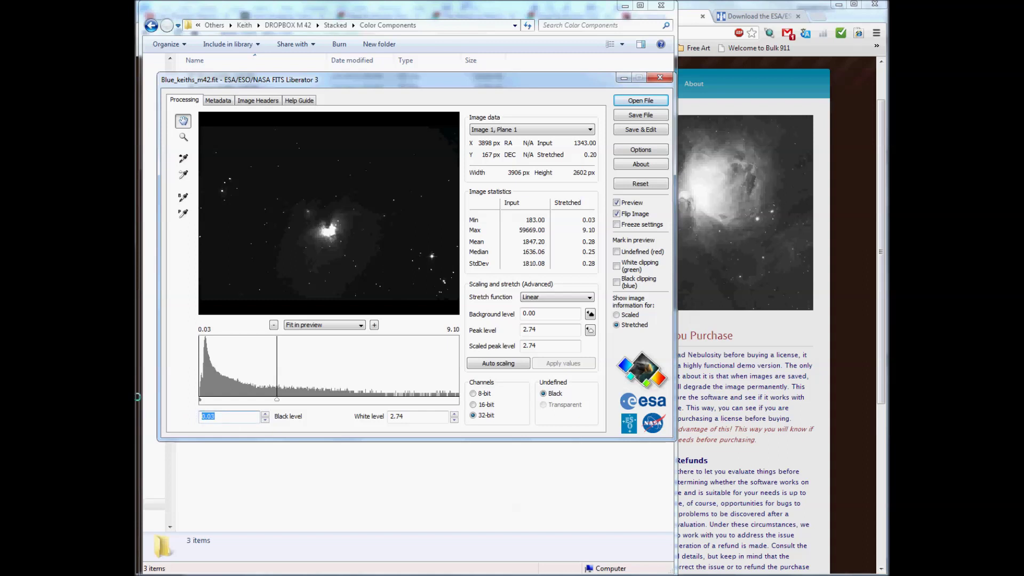
pyautogui.press('Tab')
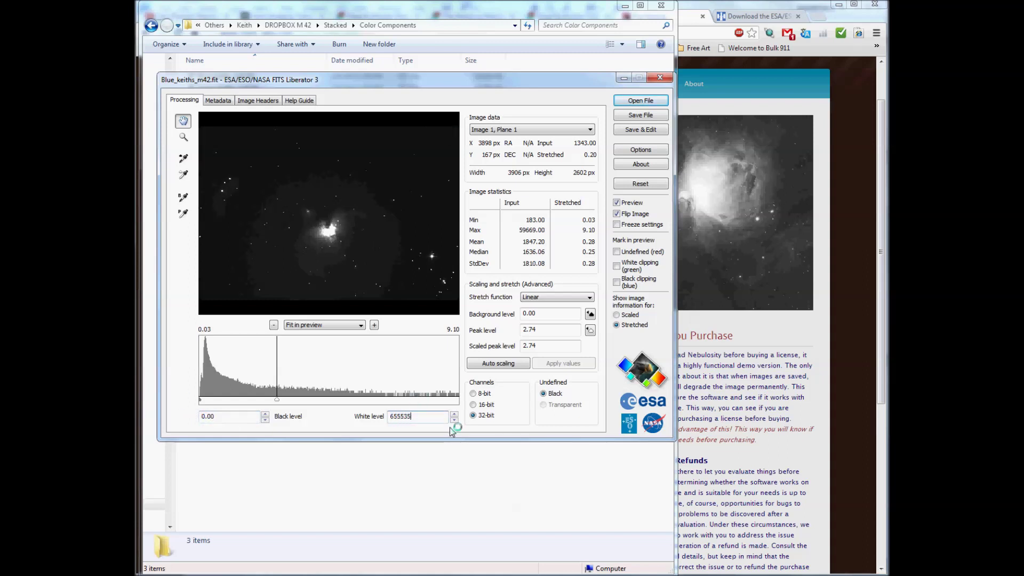
pyautogui.press('BackSpace')
pyautogui.press('BackSpace')
pyautogui.press('BackSpace')
pyautogui.write('35')
pyautogui.click(486, 417)
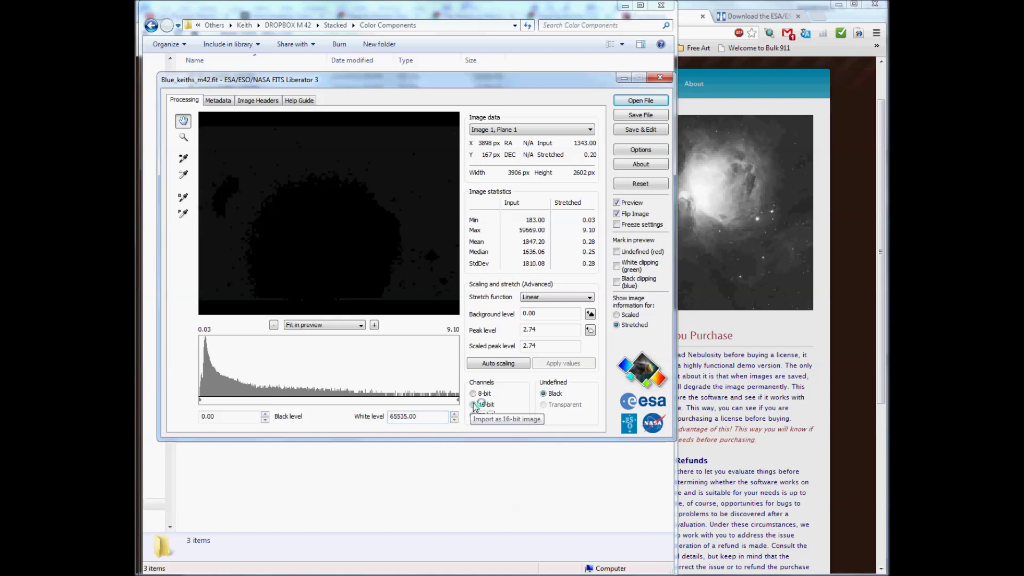
pyautogui.click(474, 405)
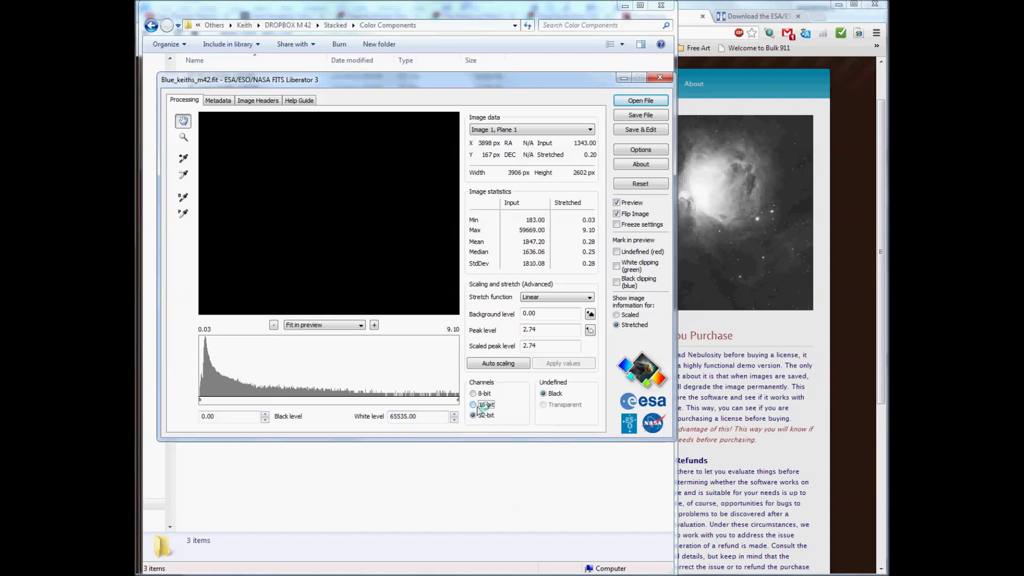
# Apply the ArcSinh(x) stretch function to the blue component and run auto scaling
pyautogui.click(568, 299)
pyautogui.click(566, 327)
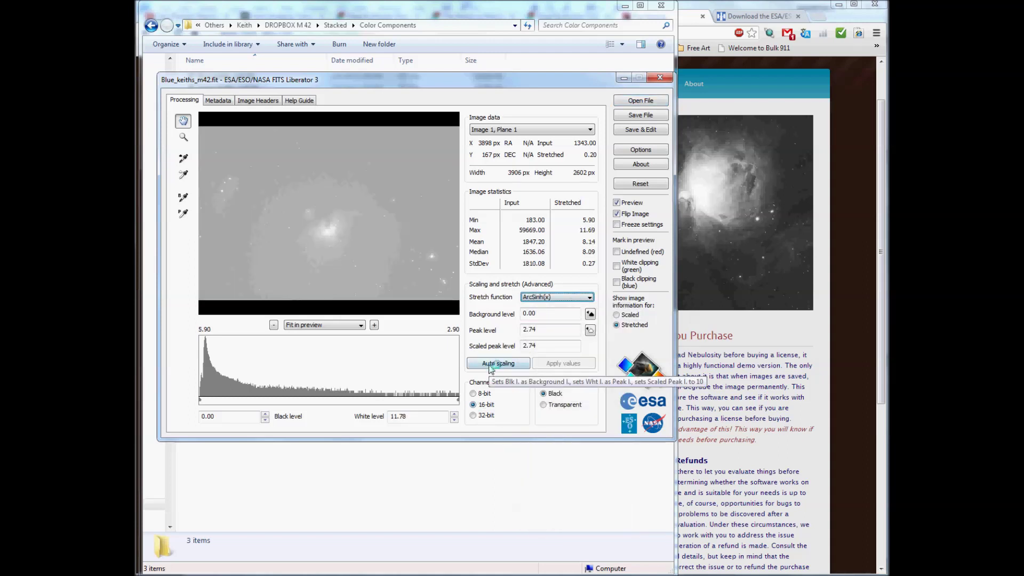
pyautogui.click(490, 365)
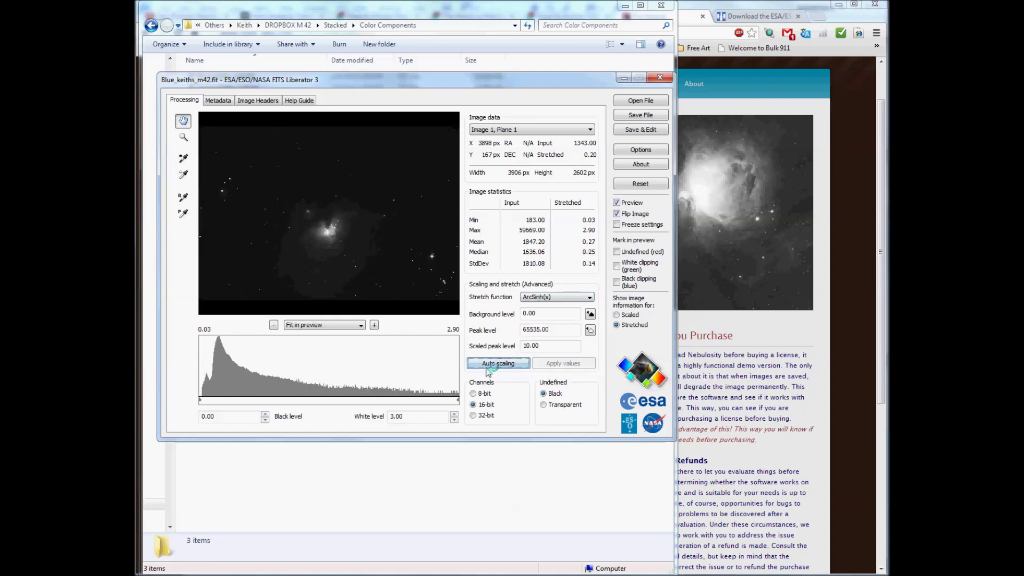
# Save the stretched blue component as a TIFF file in the Fits Liberator folder and close FITS Liberator
pyautogui.click(640, 115)
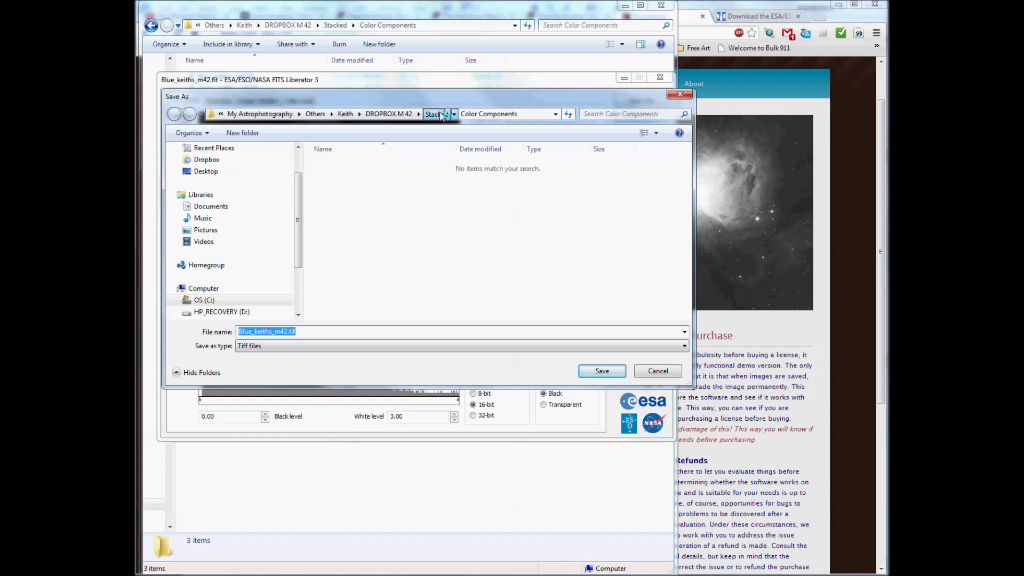
pyautogui.doubleClick(344, 177)
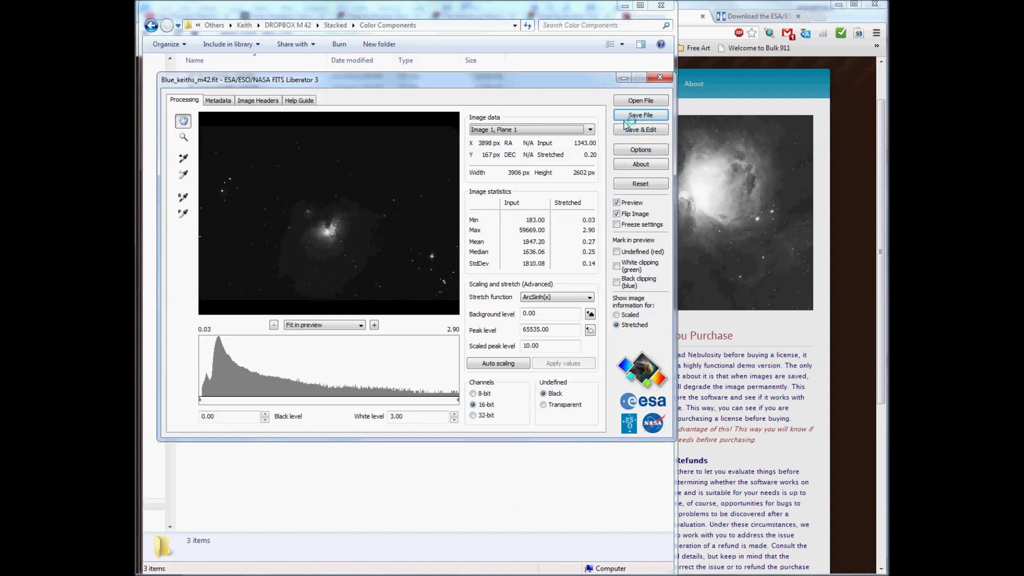
pyautogui.click(660, 80)
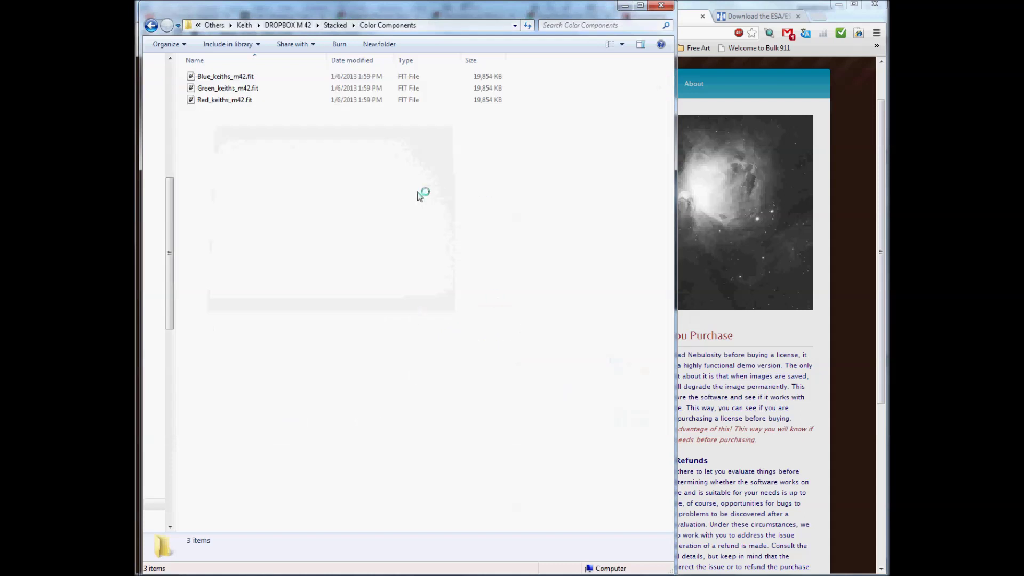
# Open the blue, green and red TIFF files from the Fits Liberator folder in Photoshop
pyautogui.click(340, 25)
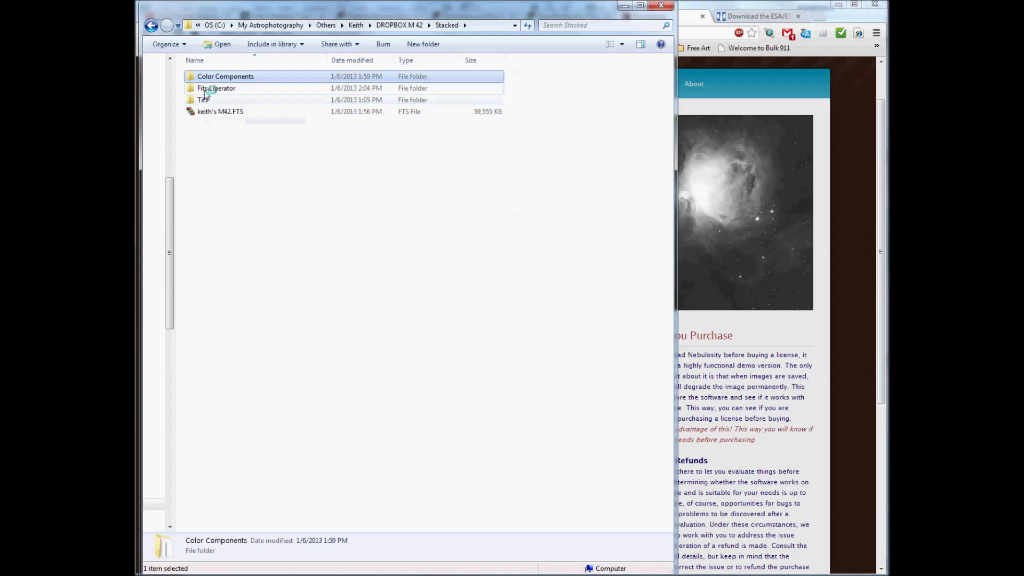
pyautogui.click(205, 91)
pyautogui.doubleClick(205, 90)
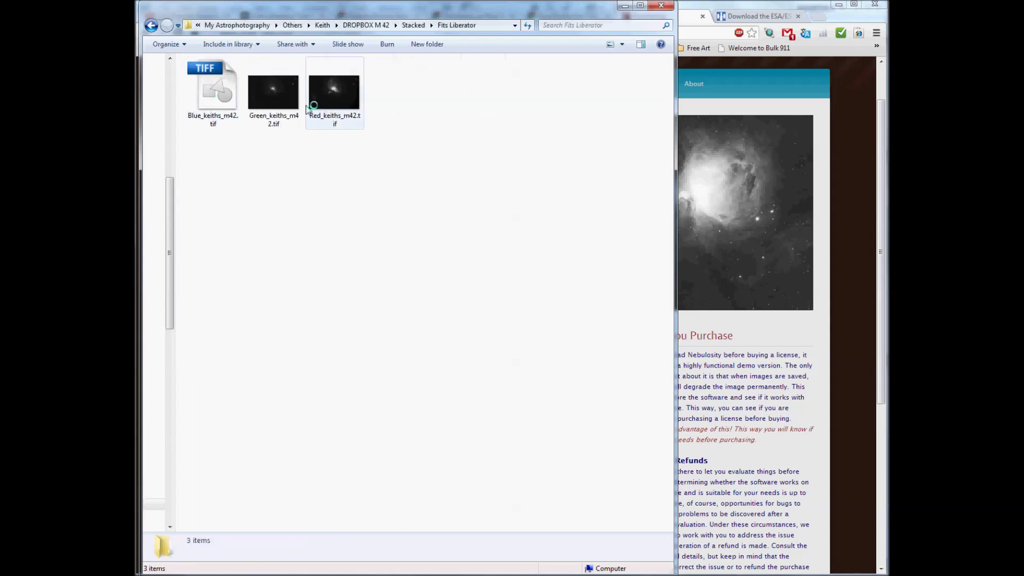
pyautogui.click(209, 92)
pyautogui.keyDown('shift'); pyautogui.click(343, 92); pyautogui.keyUp('shift')
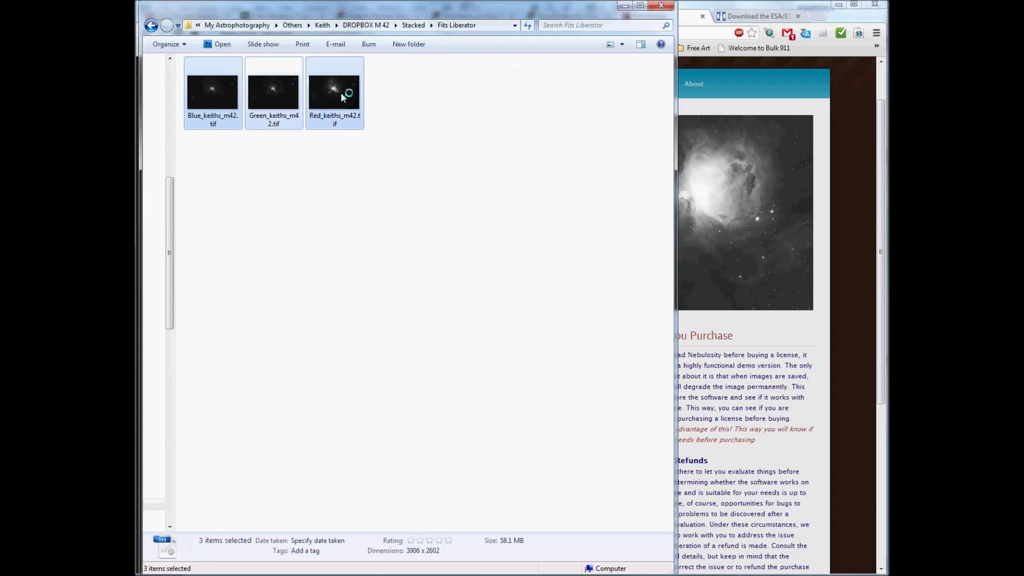
pyautogui.moveTo(224, 95); pyautogui.dragTo(304, 259)
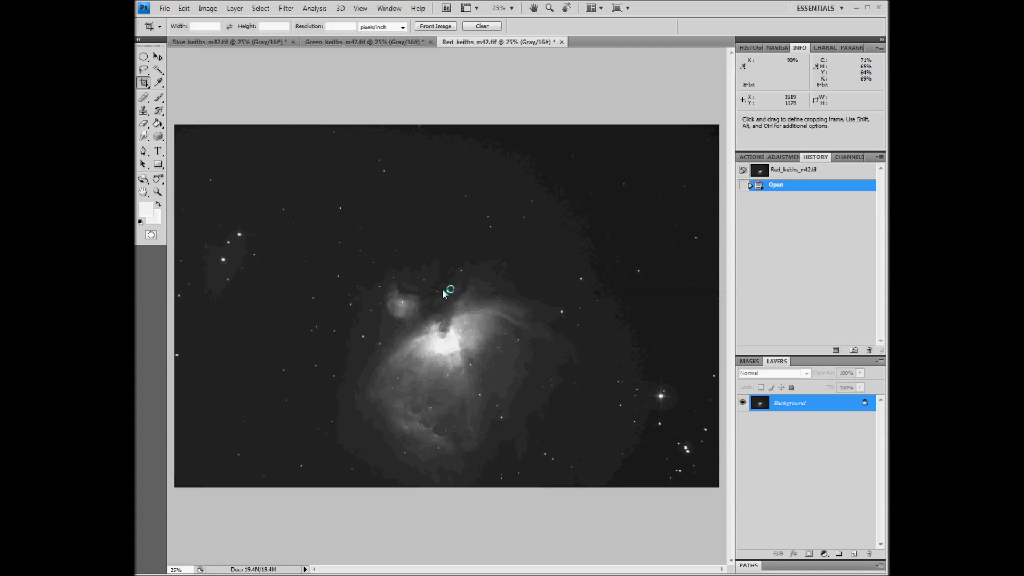
# Compare the stretched red, green and blue images for differences in nebula detail
pyautogui.click(377, 43)
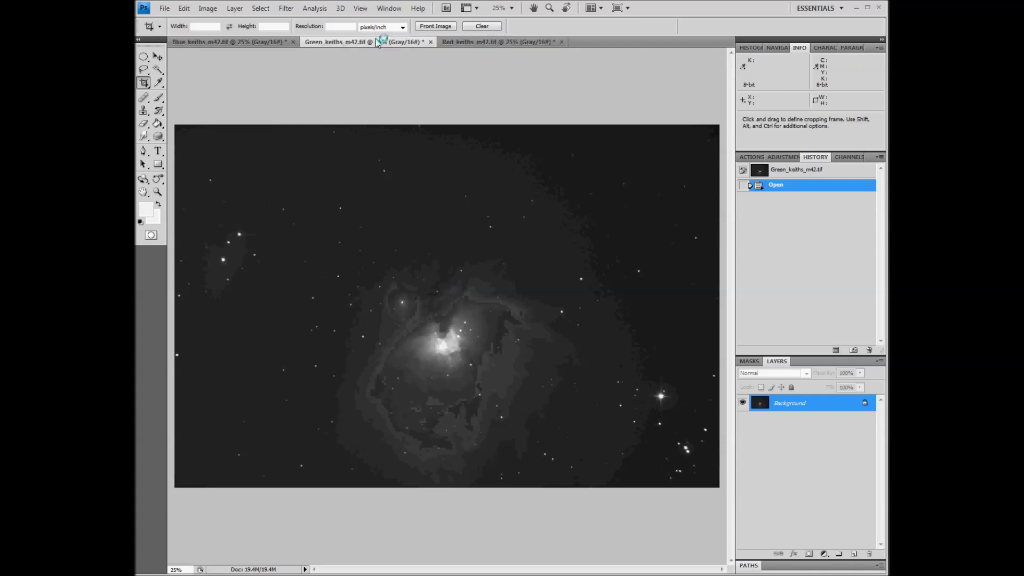
pyautogui.click(247, 43)
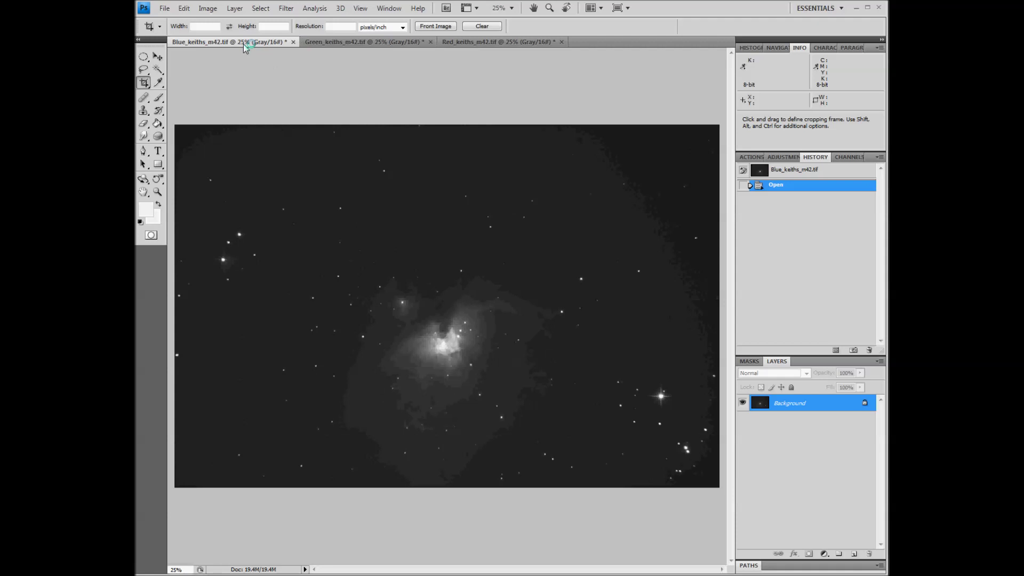
pyautogui.click(348, 46)
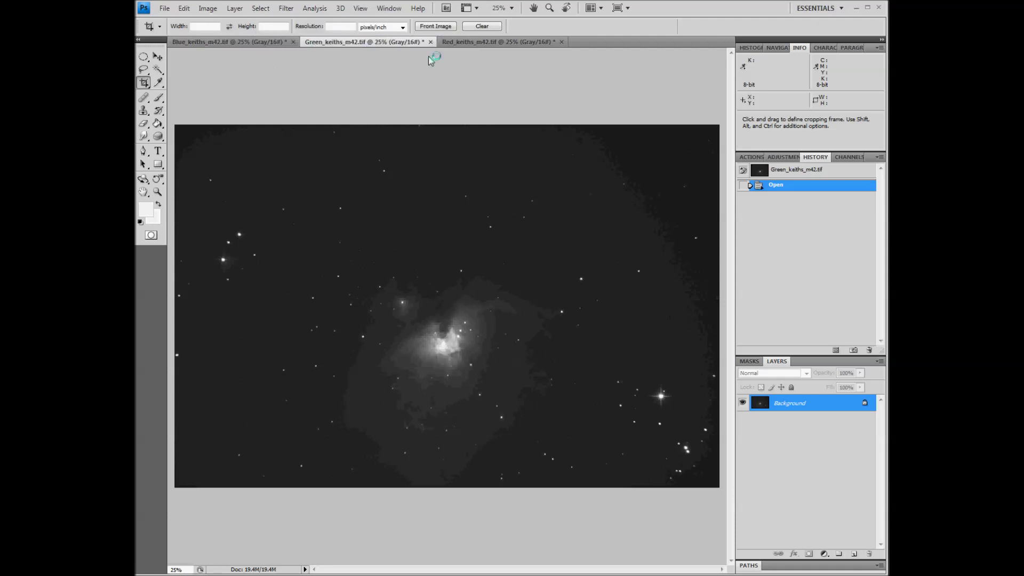
pyautogui.click(477, 46)
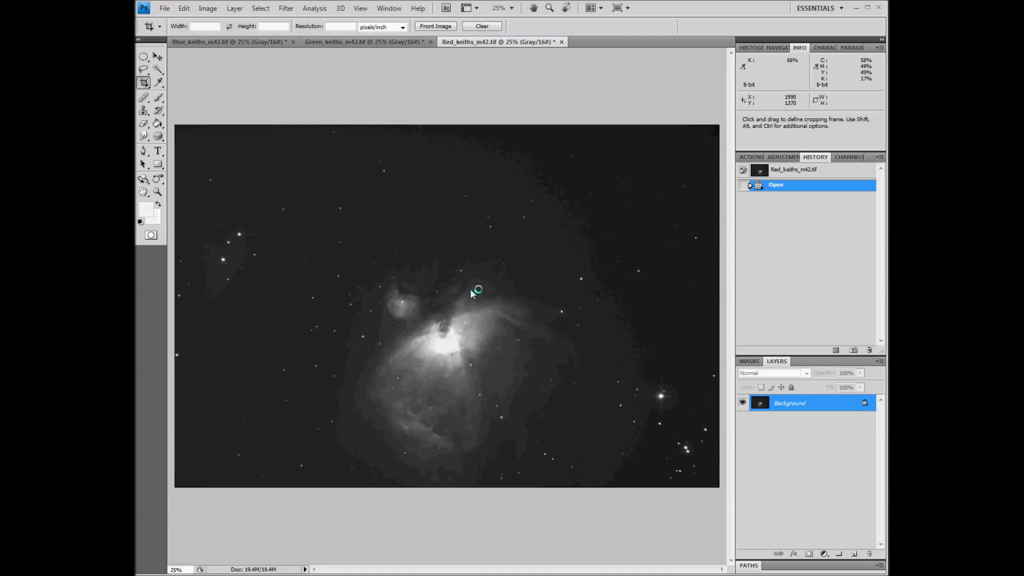
pyautogui.click(382, 43)
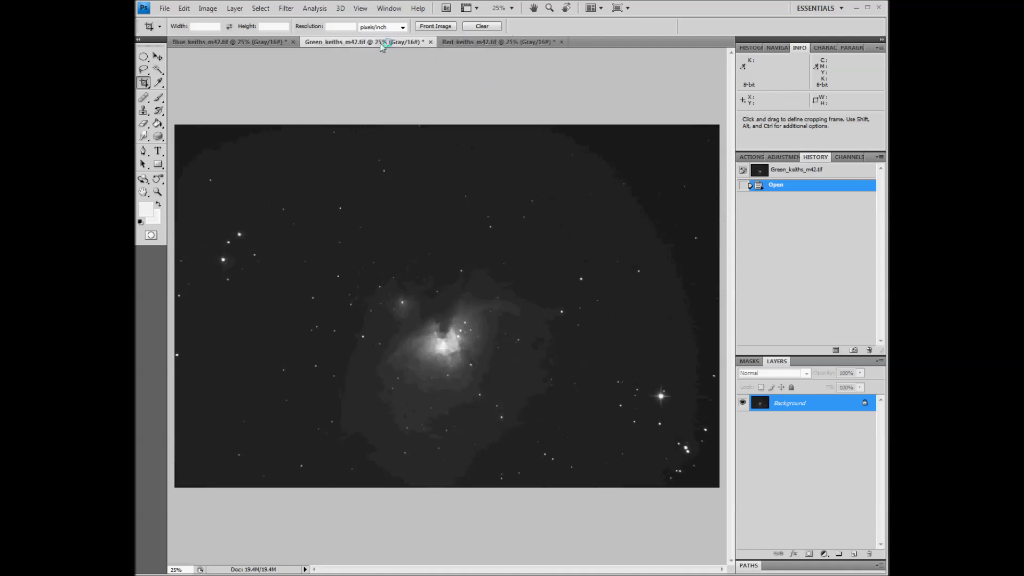
pyautogui.click(241, 42)
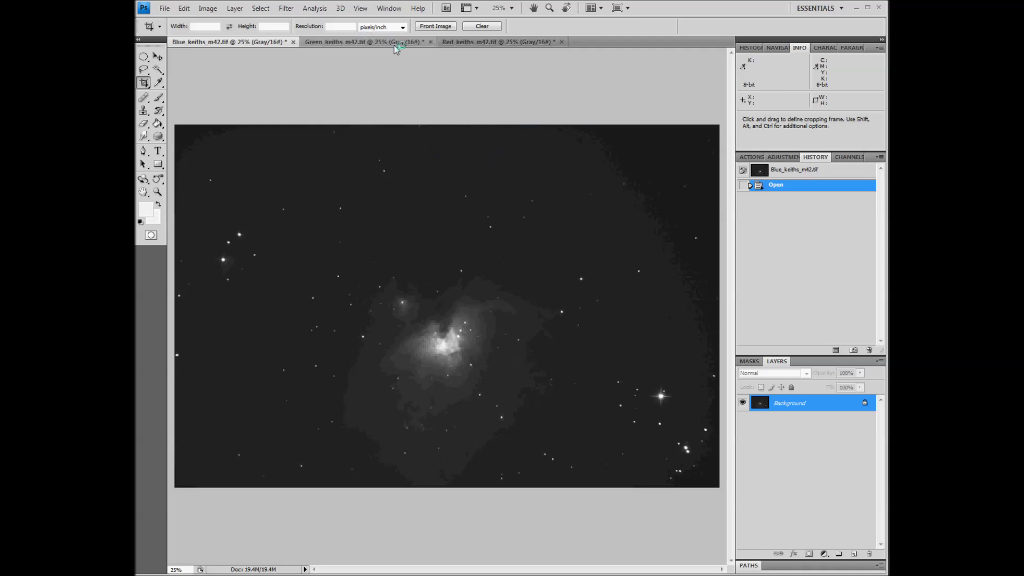
# Select and copy the whole red image, and create a 16-bit RGB Color document named M42 at the clipboard size of 3906 × 2602 pixels
pyautogui.click(485, 43)
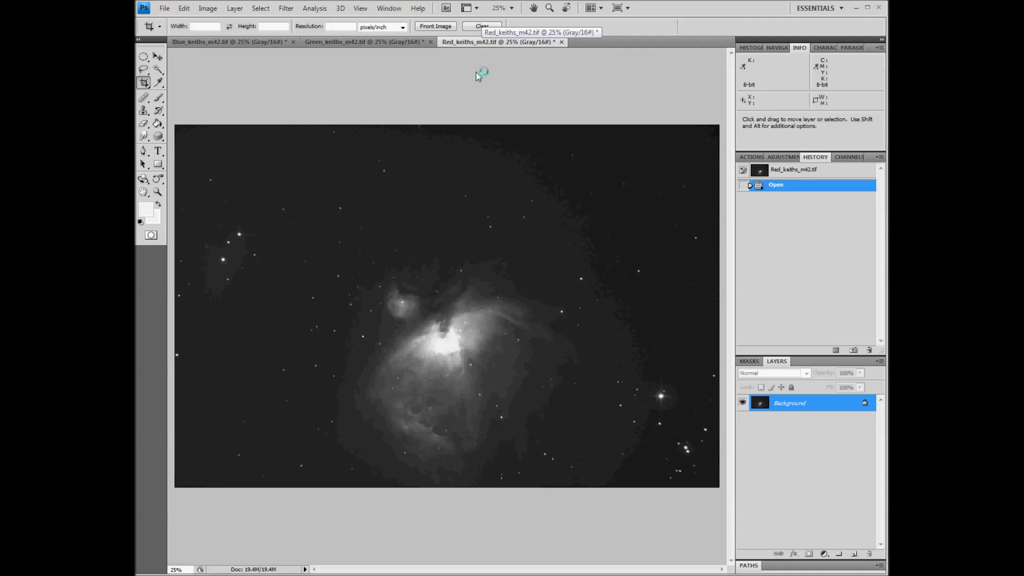
pyautogui.hotkey('ctrl', 'a')
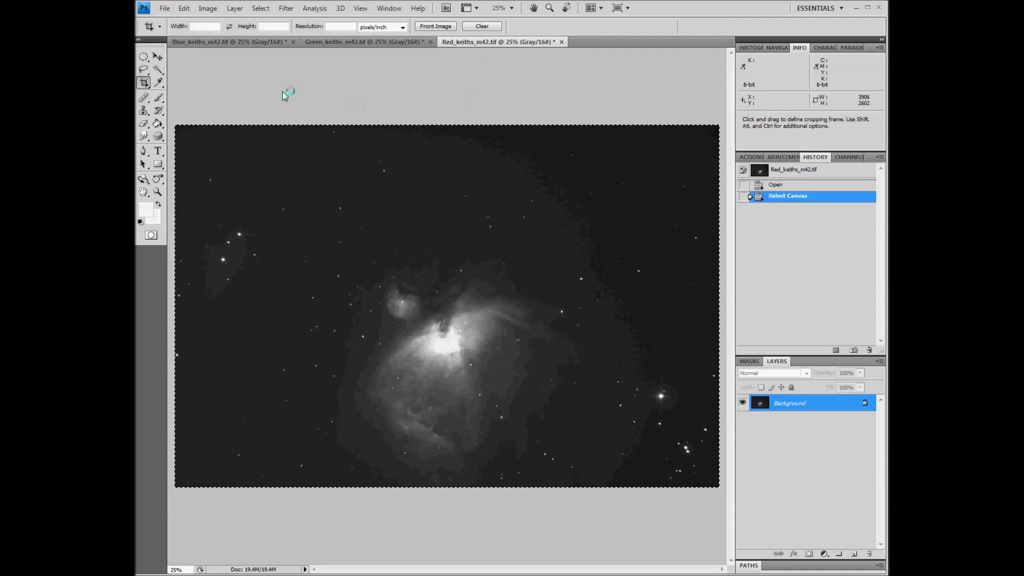
pyautogui.click(165, 9)
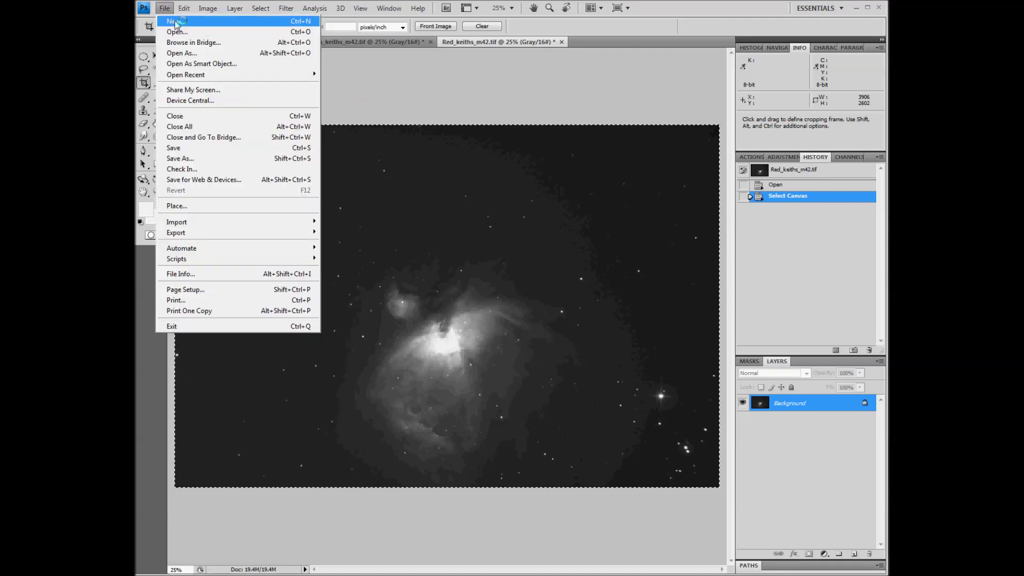
pyautogui.click(175, 24)
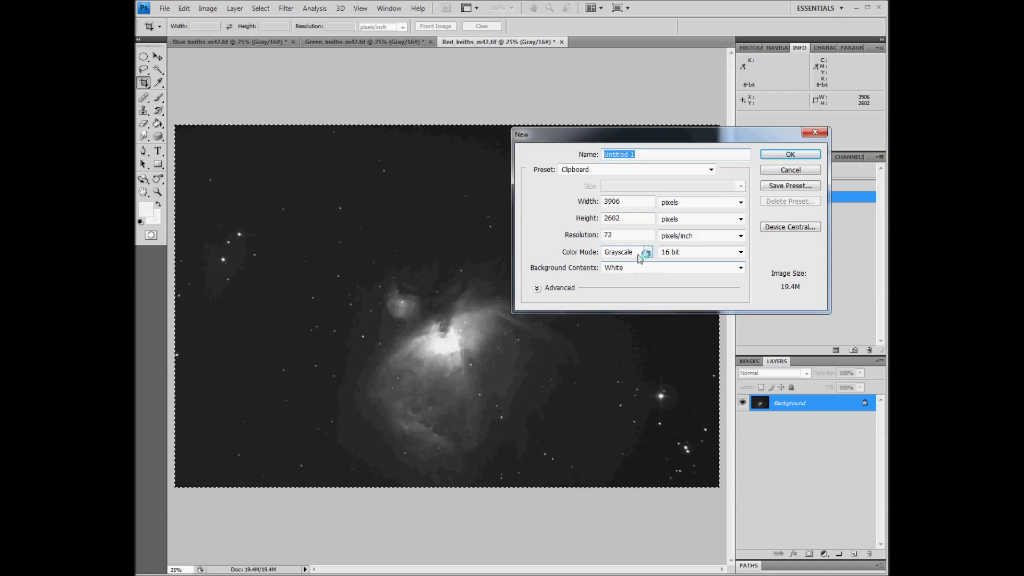
pyautogui.moveTo(704, 138); pyautogui.dragTo(671, 125)
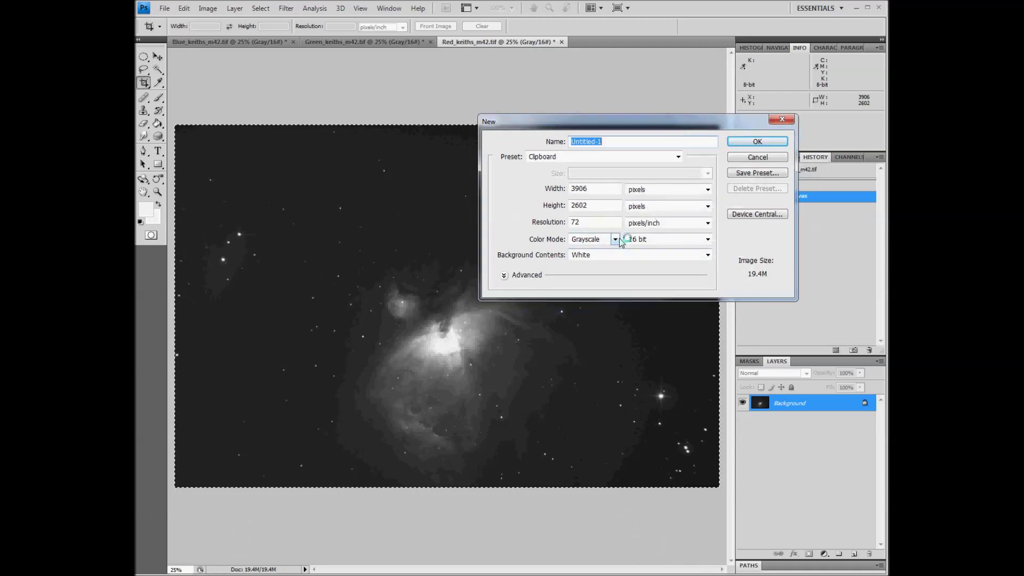
pyautogui.click(617, 240)
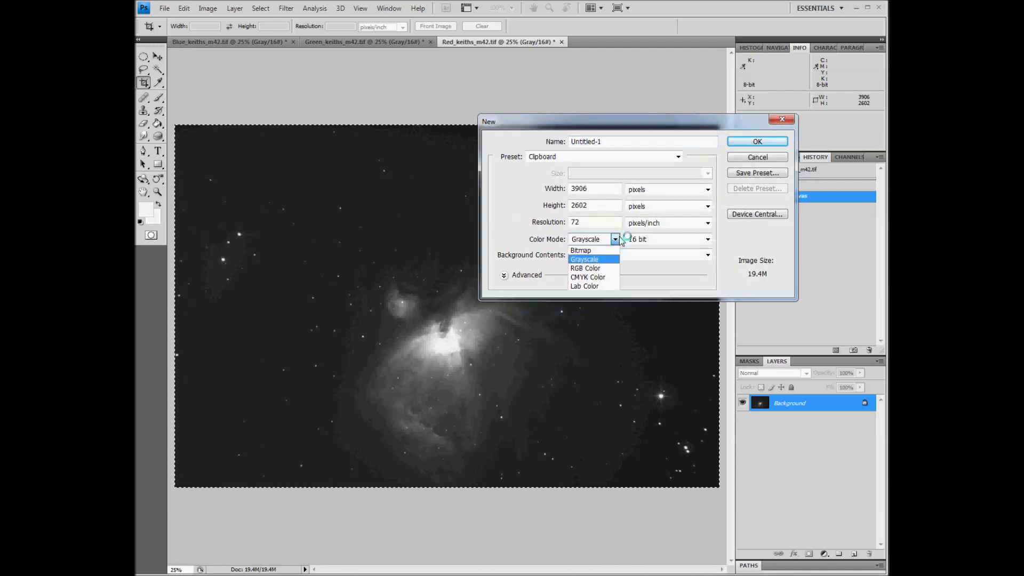
pyautogui.click(598, 268)
pyautogui.click(742, 142)
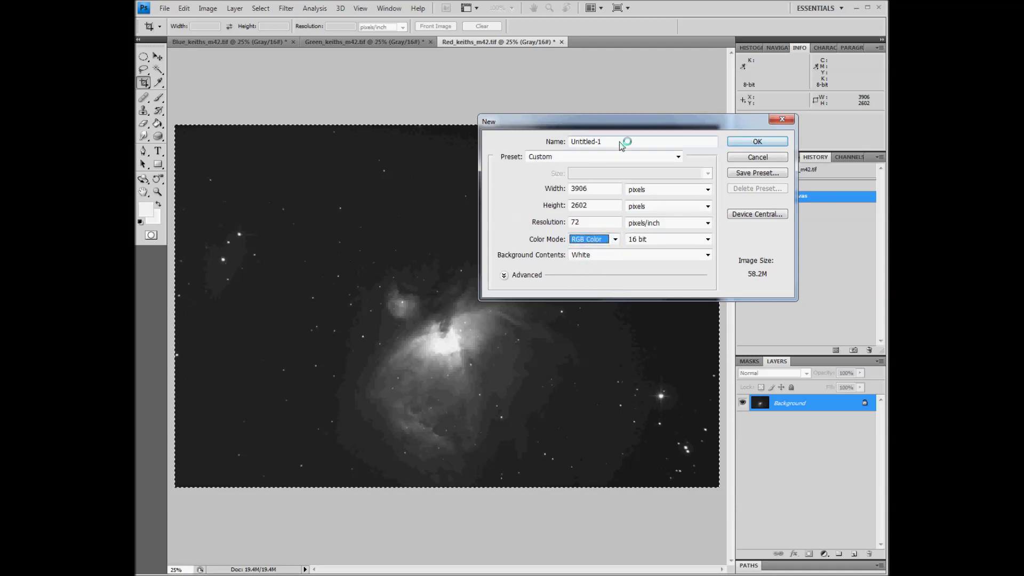
pyautogui.click(442, 132)
pyautogui.write('M42')
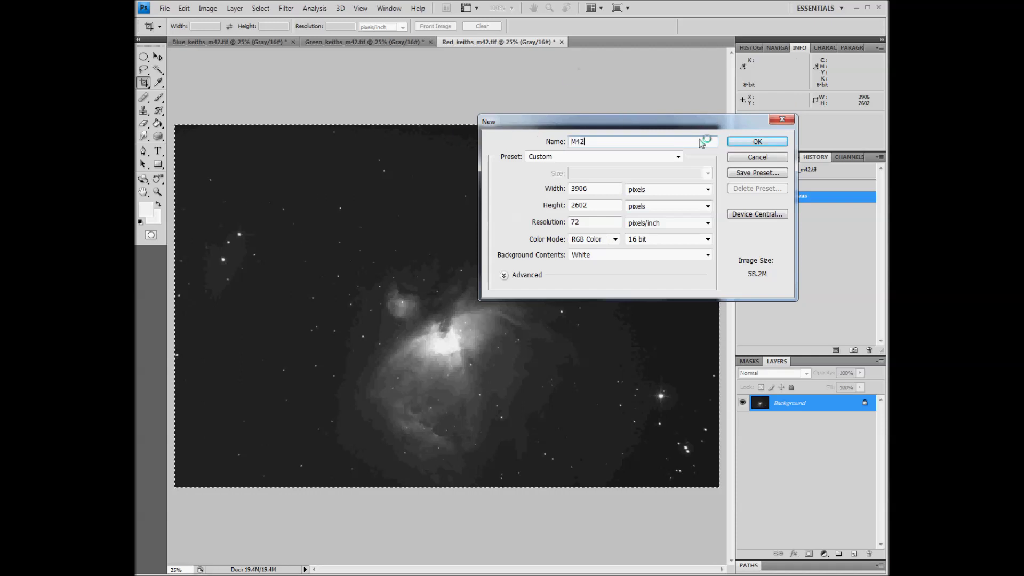
pyautogui.click(757, 142)
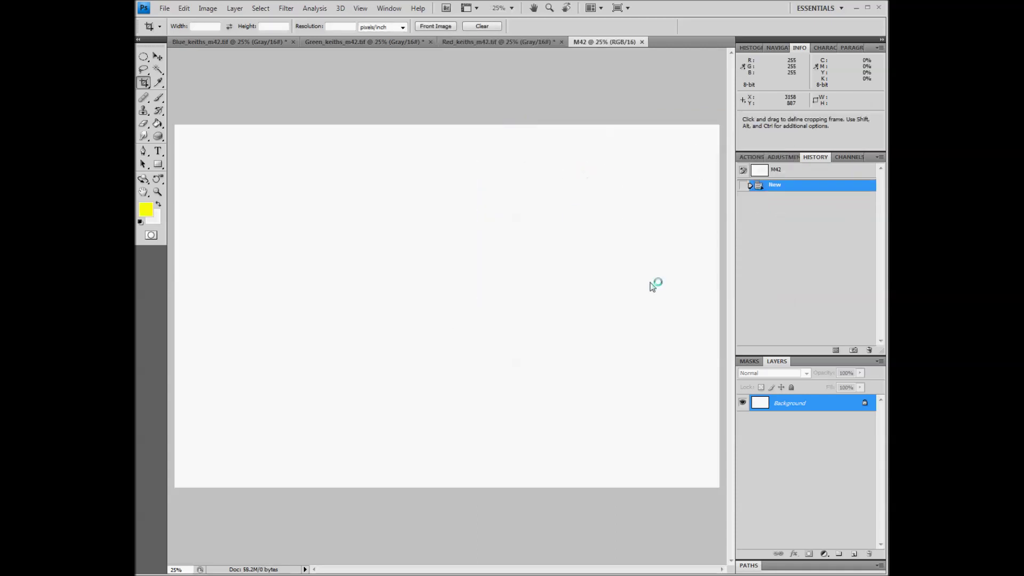
# Paste the copied red image into the Red channel of the M42 document and turn on the RGB composite view
pyautogui.click(849, 157)
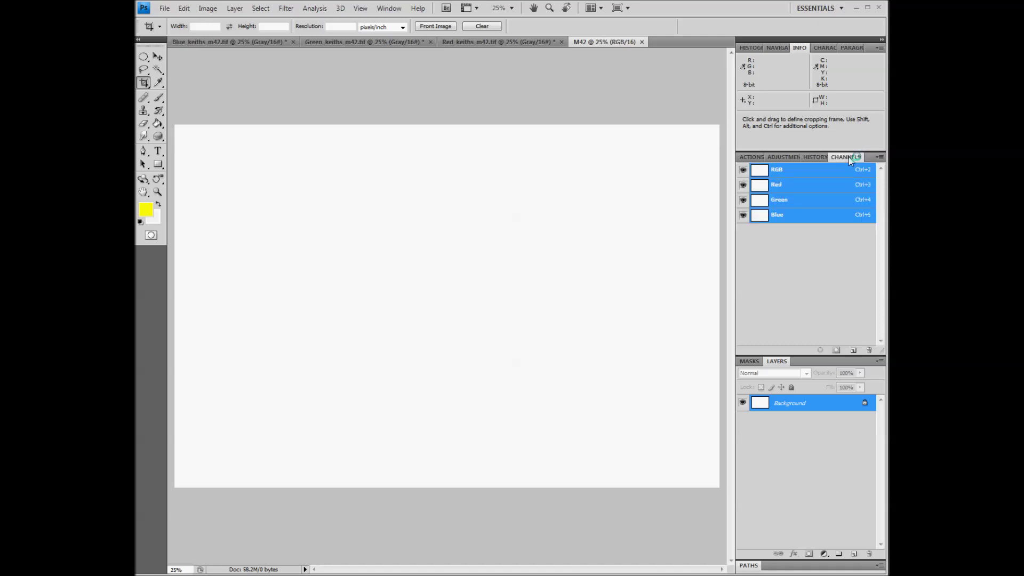
pyautogui.click(762, 187)
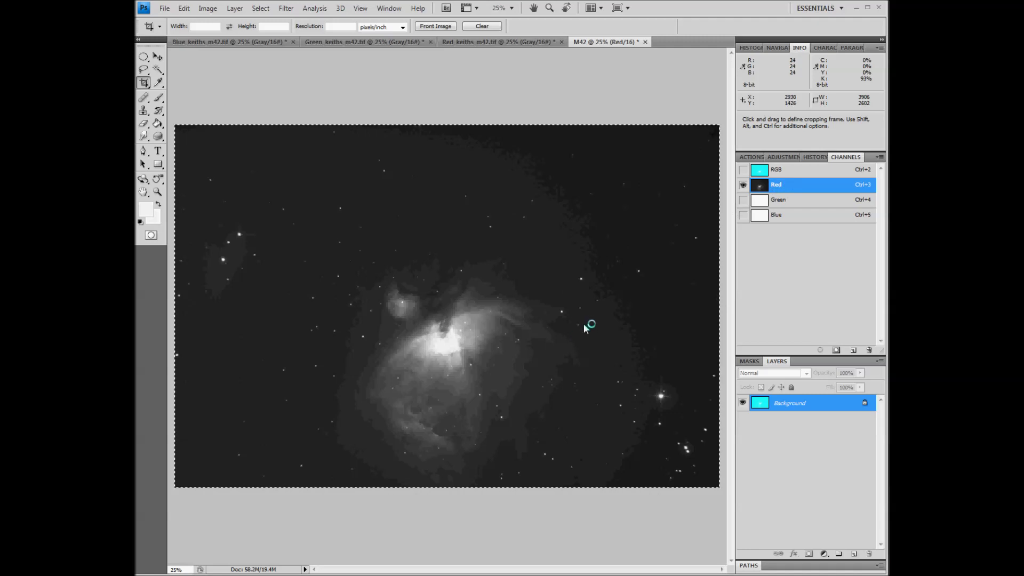
pyautogui.click(743, 170)
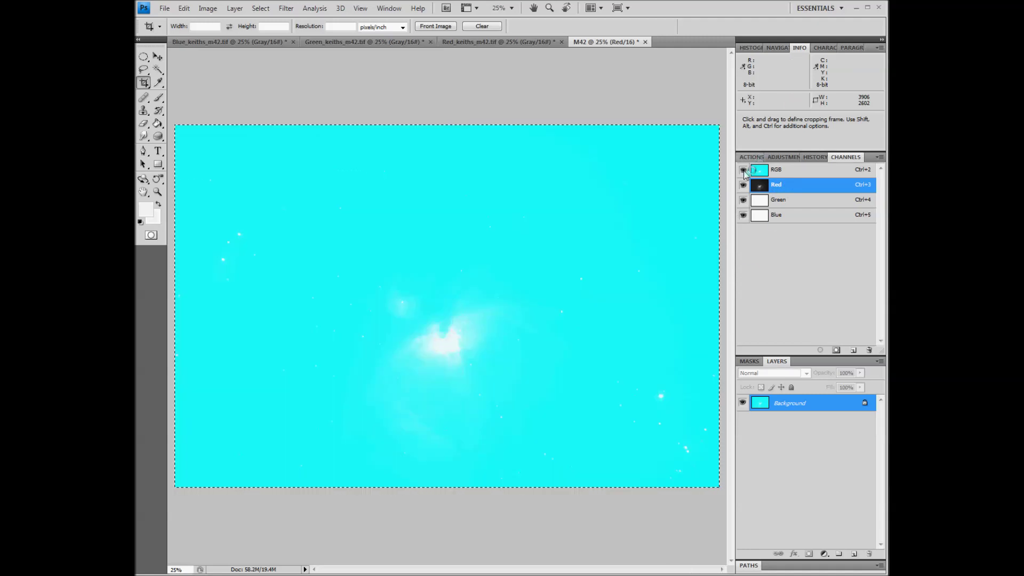
# Copy the whole green image into the Green channel of the M42 document and show all channels together
pyautogui.click(768, 201)
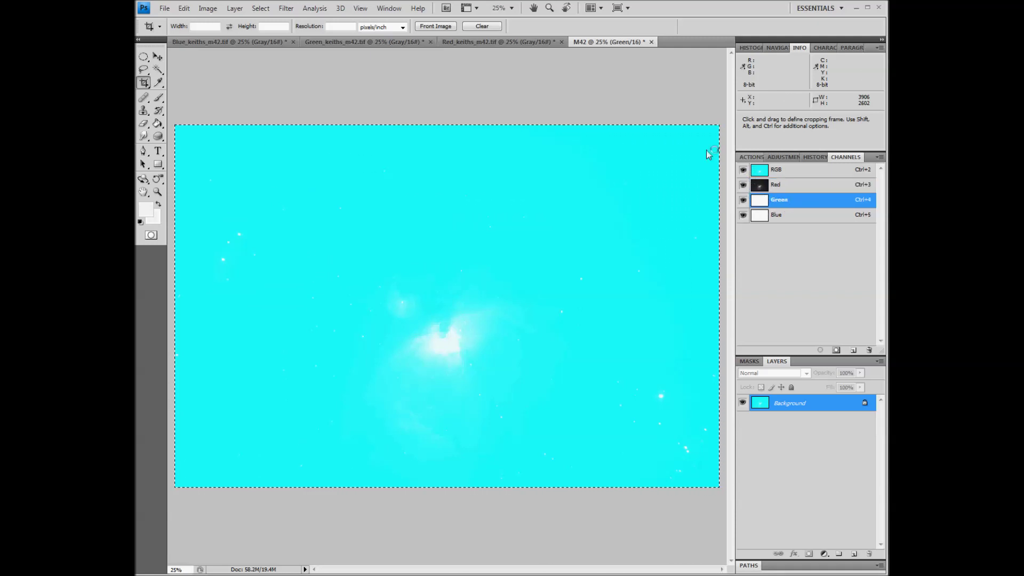
pyautogui.click(744, 185)
pyautogui.click(743, 215)
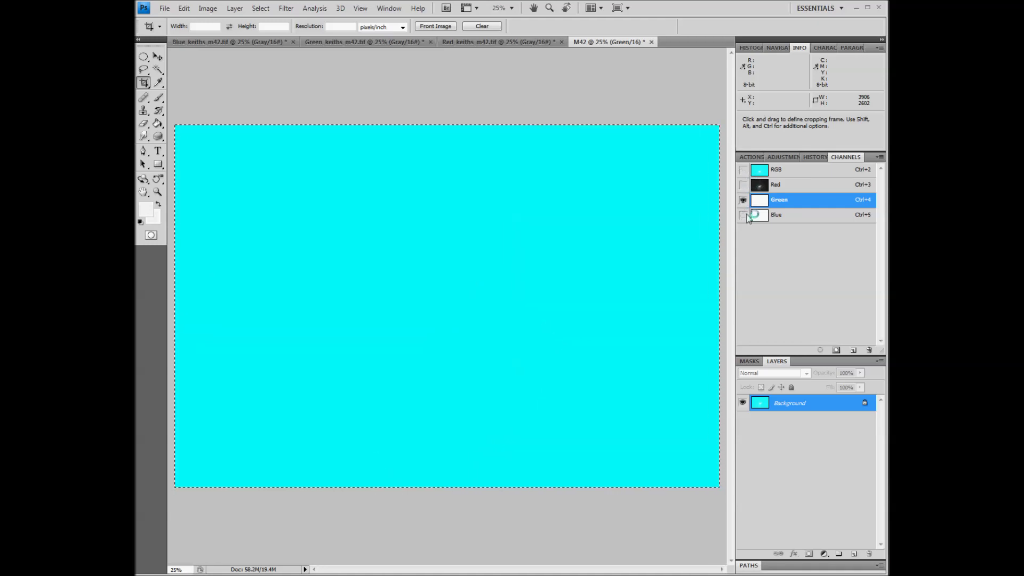
pyautogui.click(331, 43)
pyautogui.press('ctrl')
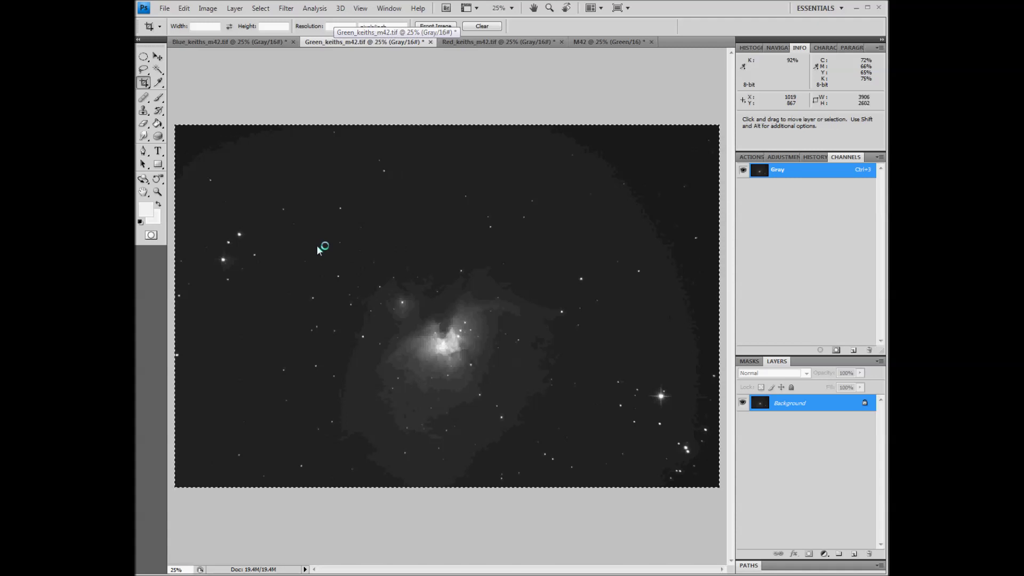
pyautogui.click(607, 42)
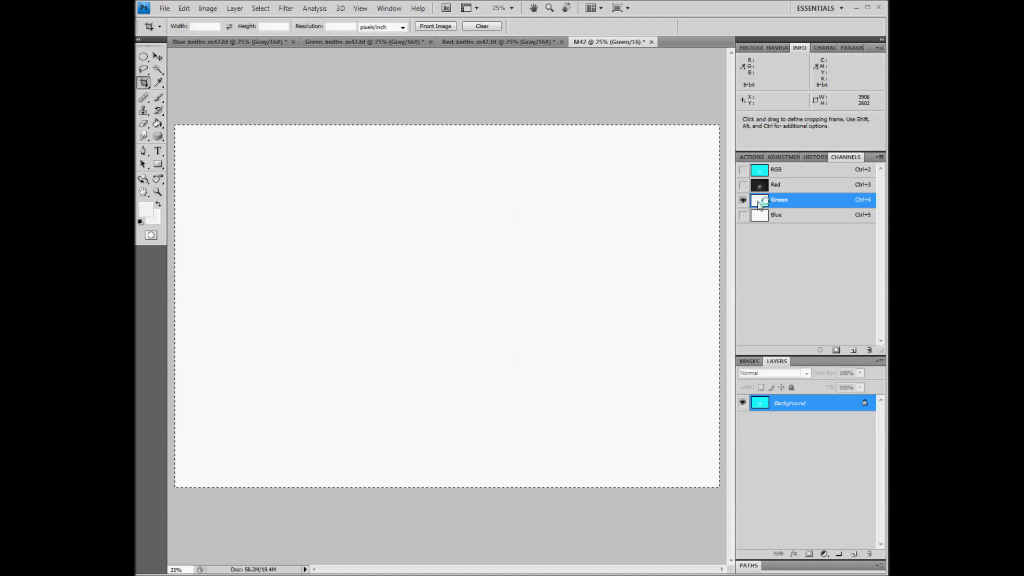
pyautogui.hotkey('ctrl', 'v')
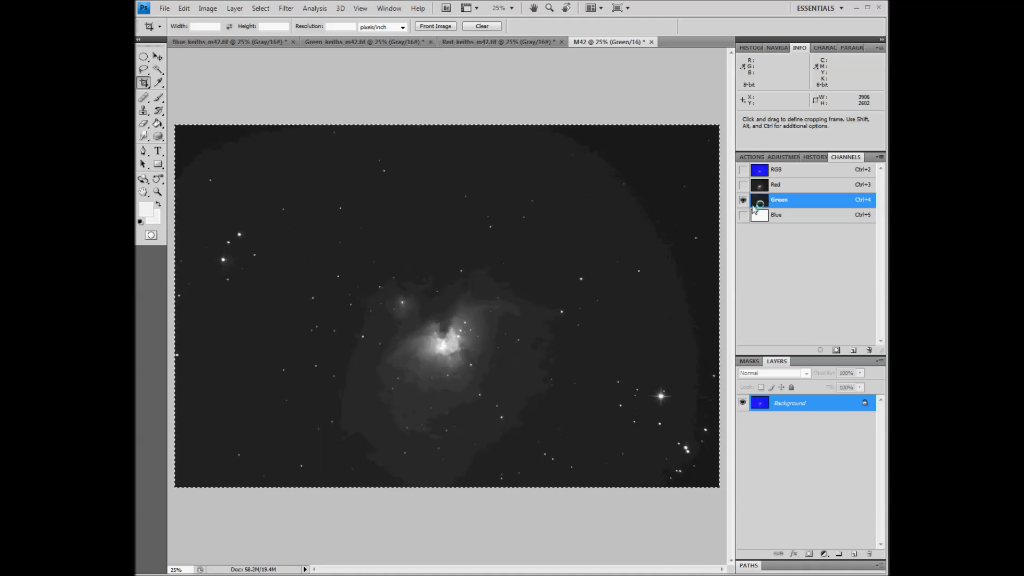
pyautogui.click(744, 170)
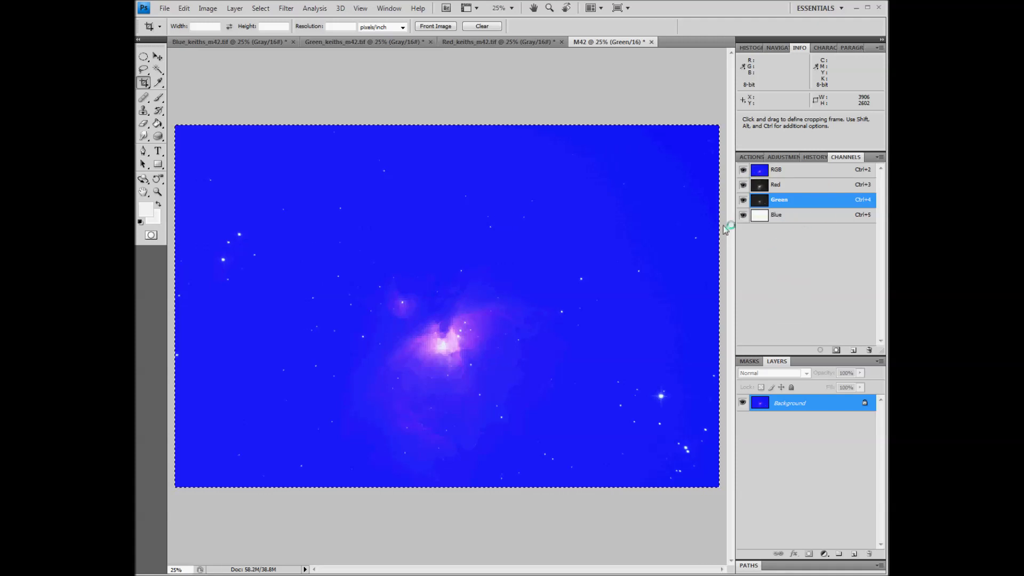
# Copy the whole blue image into the Blue channel of the M42 document and show the full-colour composite
pyautogui.click(757, 214)
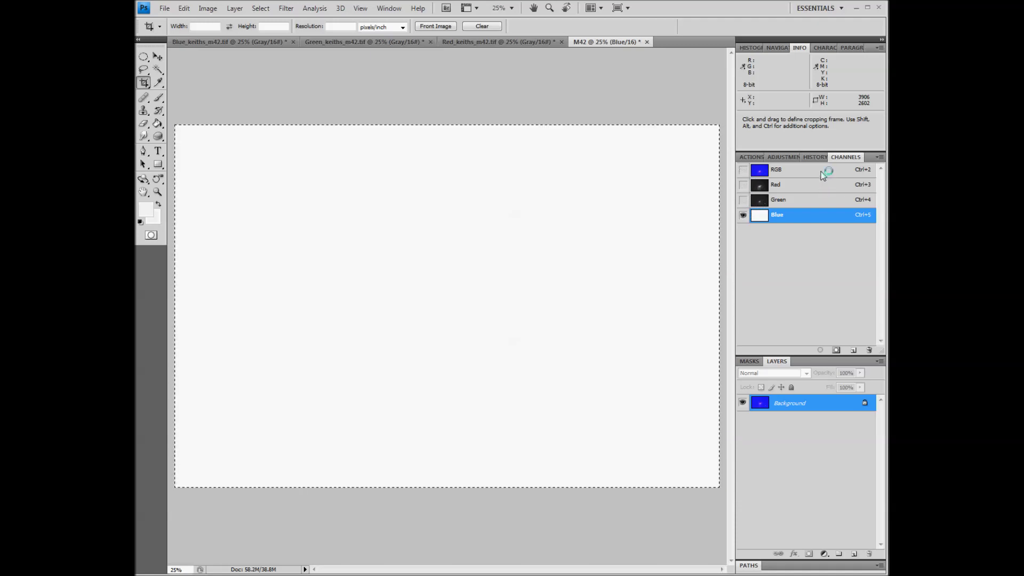
pyautogui.click(218, 42)
pyautogui.hotkey('ctrl', 'a')
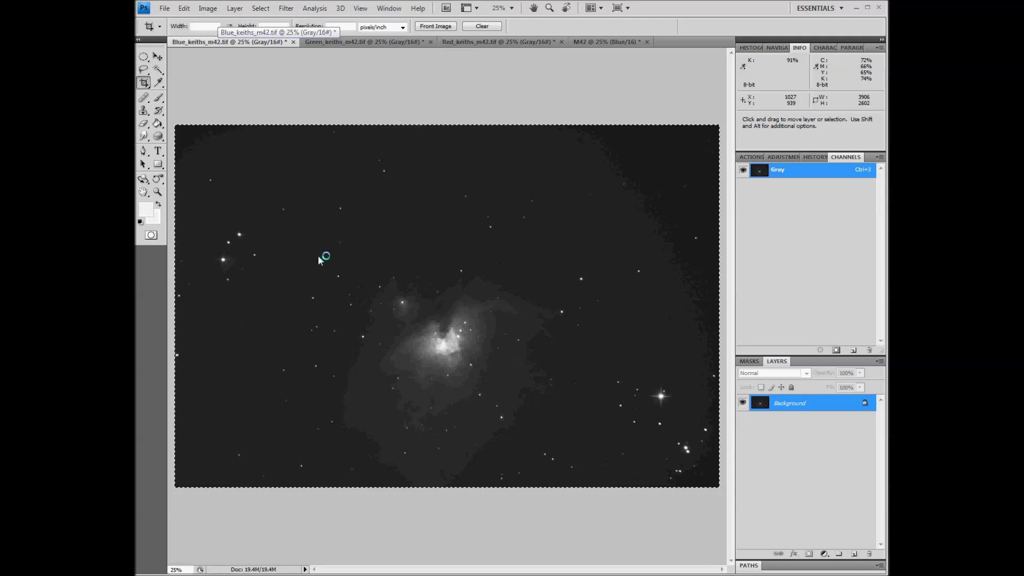
pyautogui.click(606, 41)
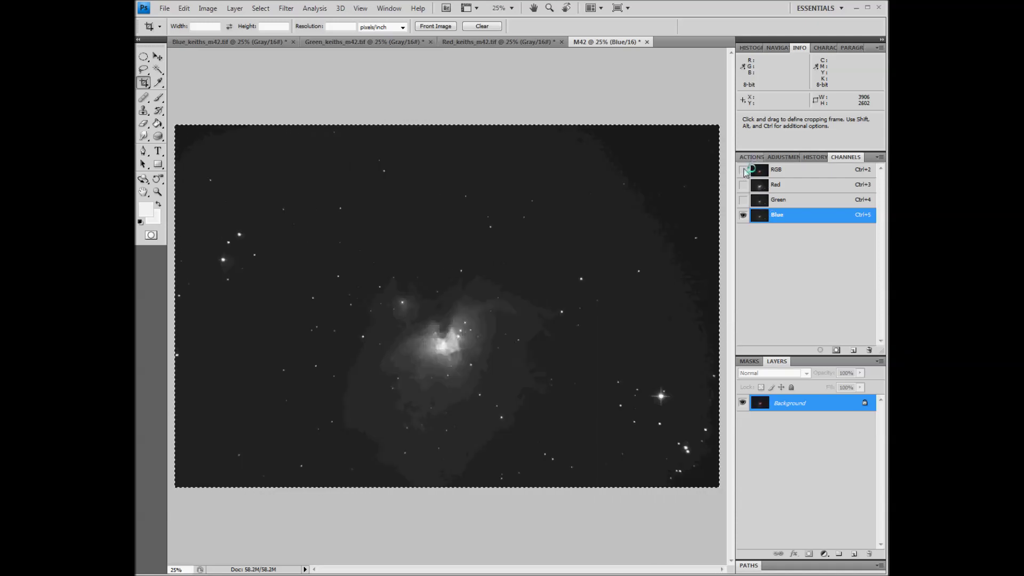
pyautogui.click(744, 170)
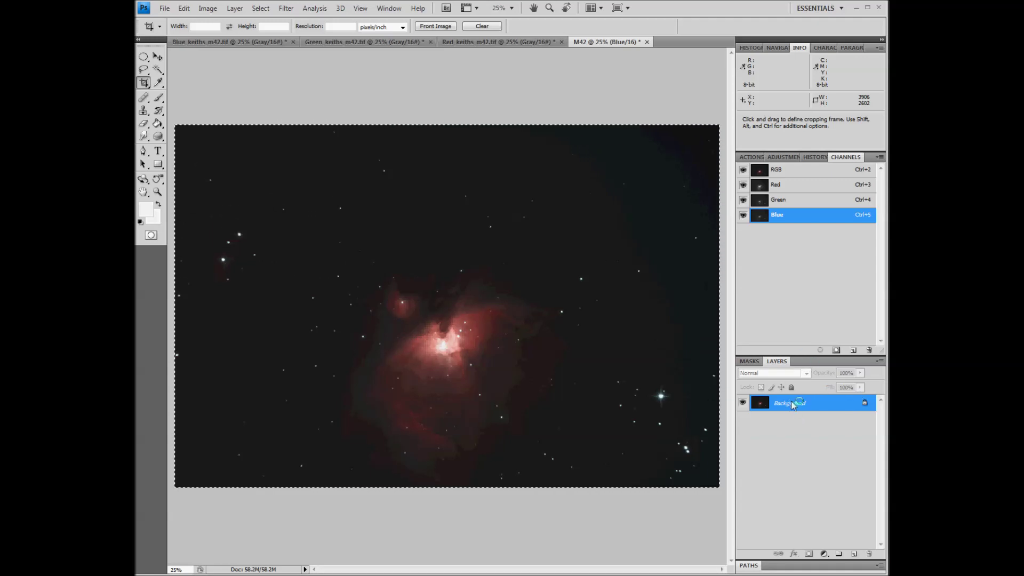
# Duplicate the Background layer, clear the selection and check the copy by switching its visibility off and on
pyautogui.moveTo(792, 401); pyautogui.dragTo(855, 556)
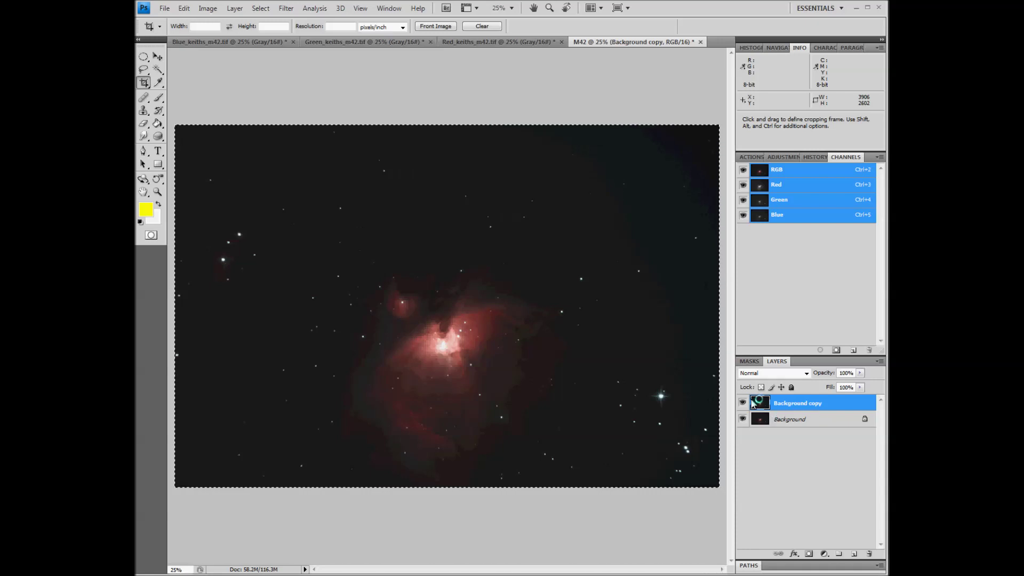
pyautogui.hotkey('ctrl', 'd')
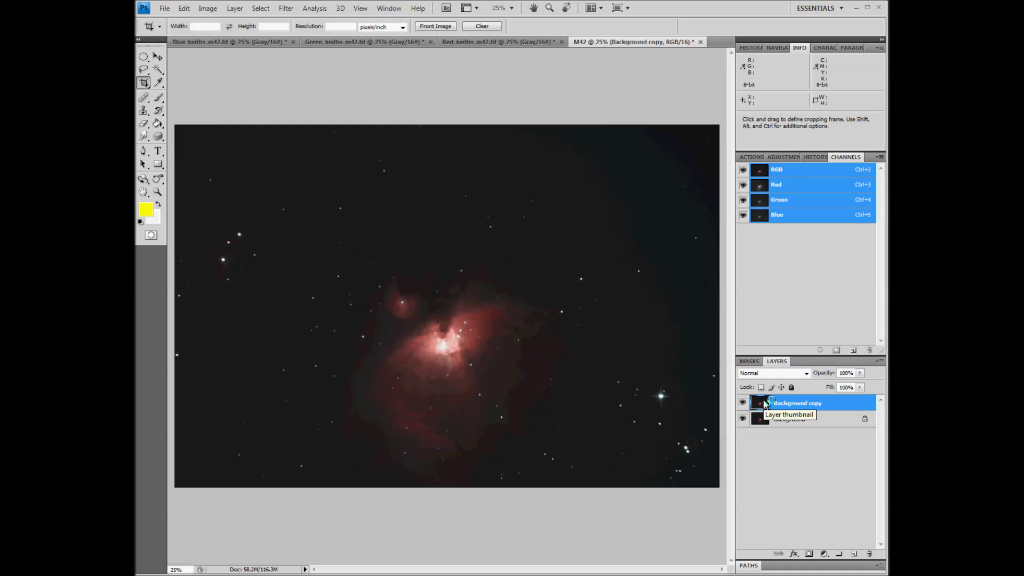
pyautogui.click(744, 403)
pyautogui.click(744, 403)
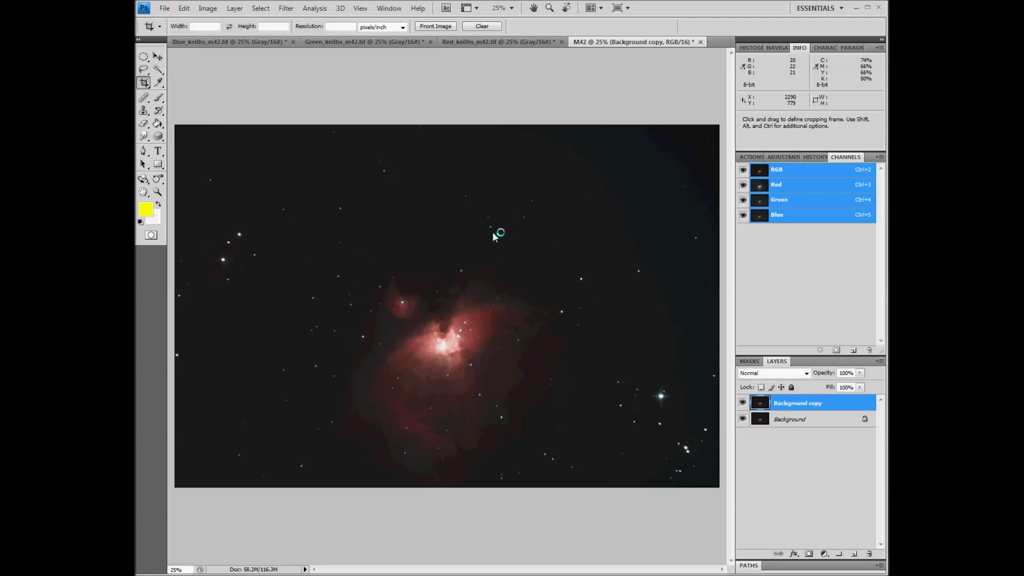
# Brighten the duplicate layer with an RGB curve through input 19, output 58 and input 82, output 176, and compare it with the original
pyautogui.click(208, 8)
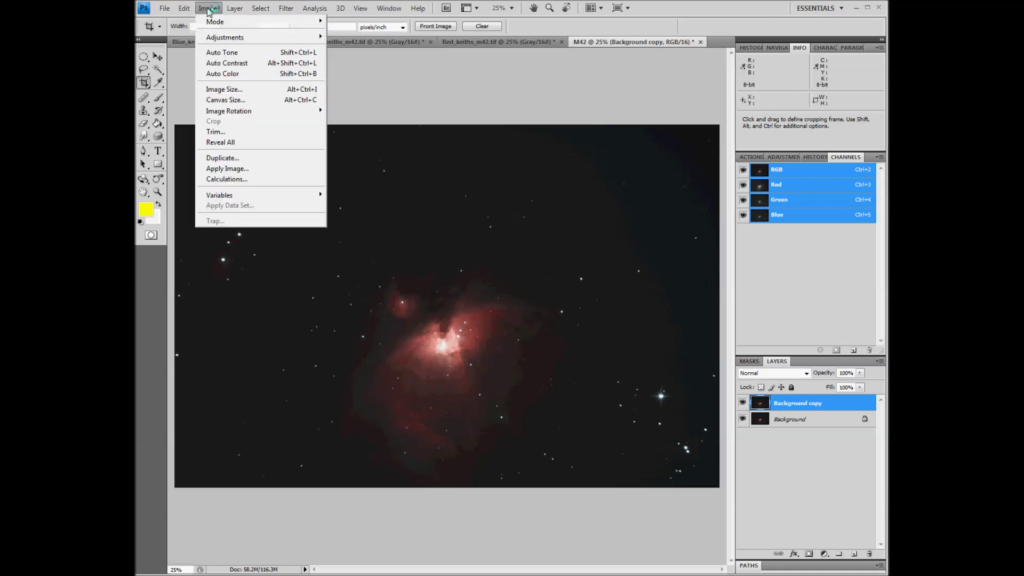
pyautogui.moveTo(244, 44)
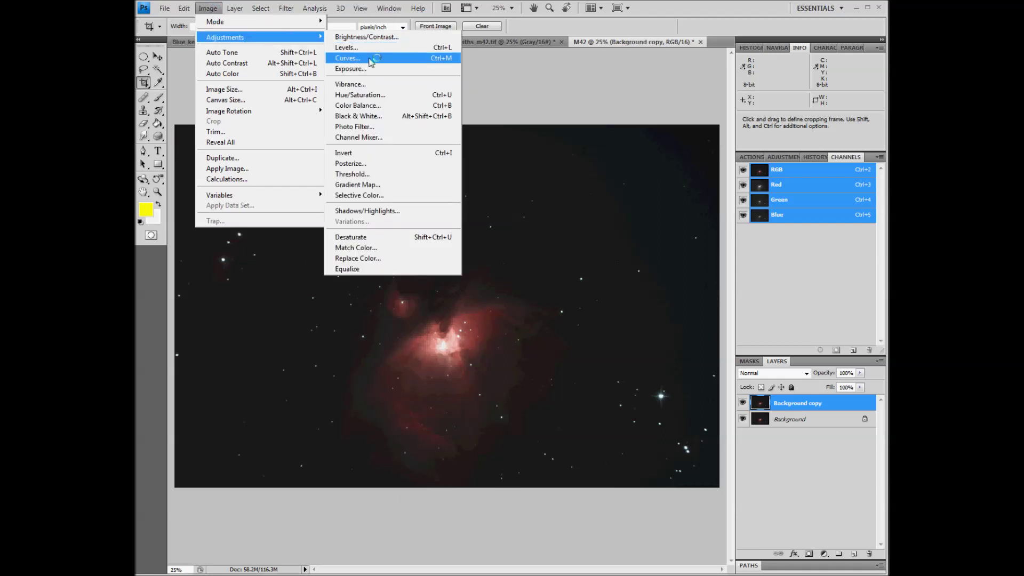
pyautogui.click(370, 58)
pyautogui.moveTo(782, 25); pyautogui.dragTo(527, 99)
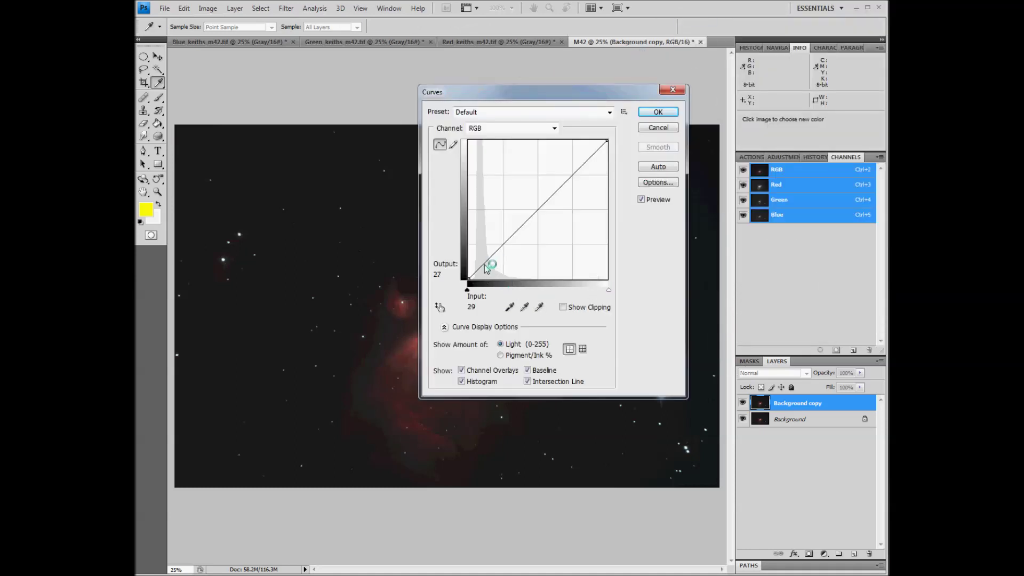
pyautogui.moveTo(484, 264); pyautogui.dragTo(481, 250)
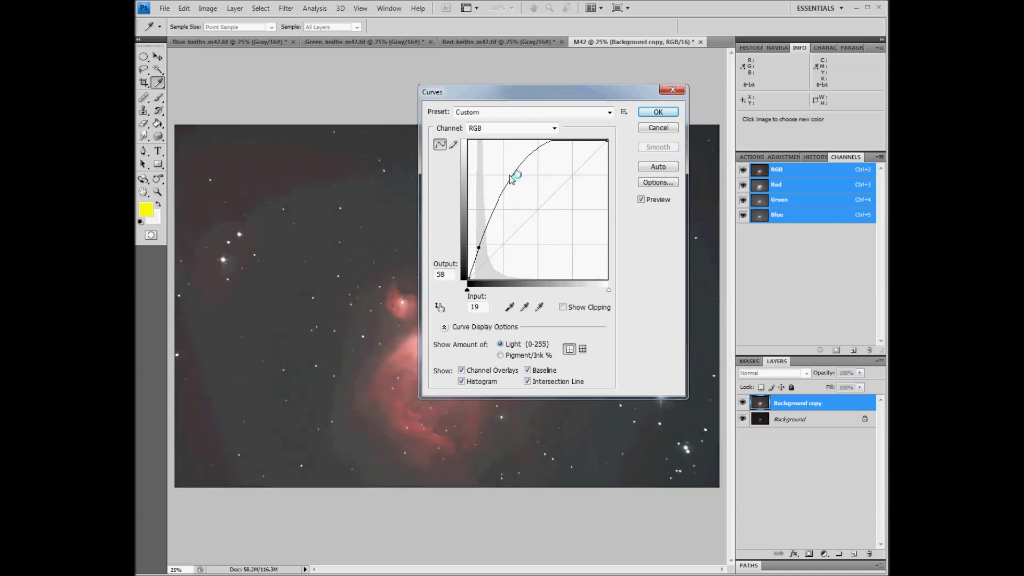
pyautogui.moveTo(512, 178); pyautogui.dragTo(513, 182)
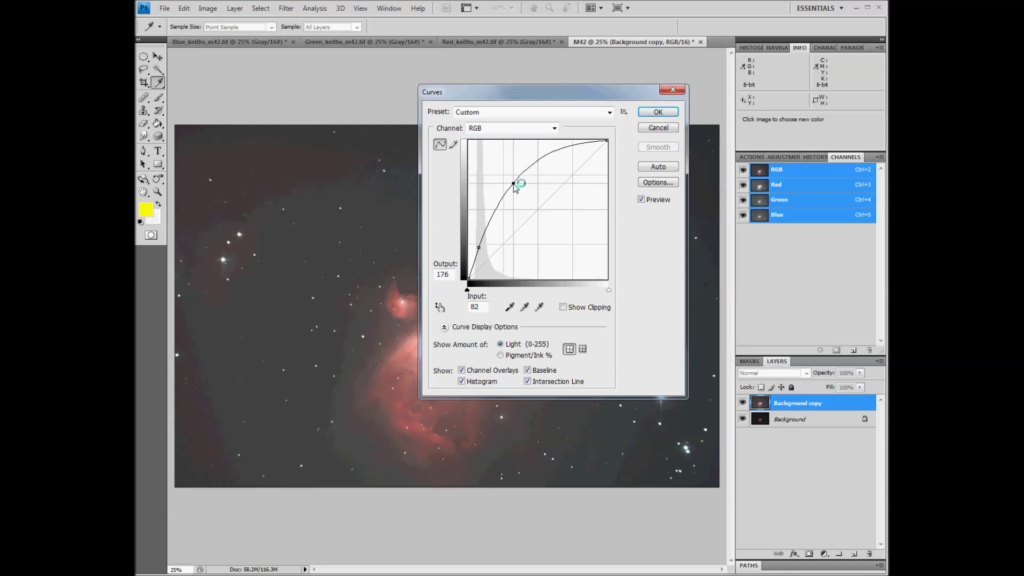
pyautogui.moveTo(608, 142); pyautogui.dragTo(617, 146)
pyautogui.click(667, 115)
pyautogui.press('c')
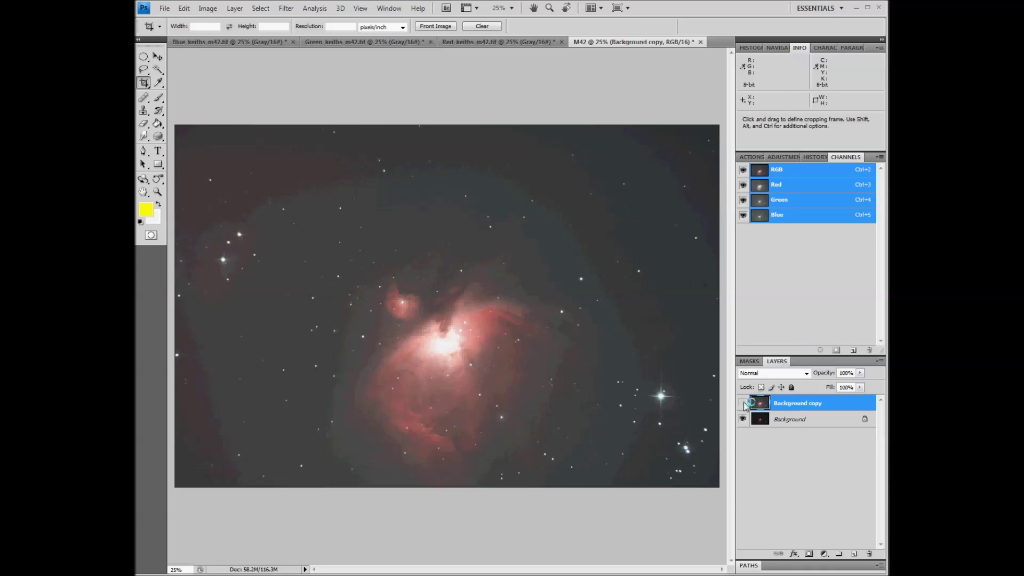
pyautogui.click(743, 404)
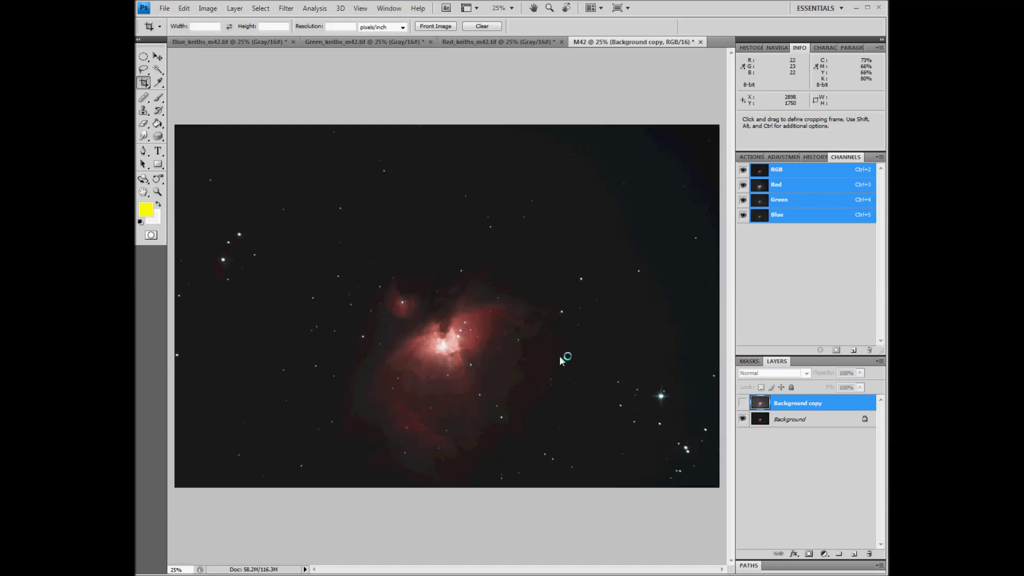
pyautogui.click(743, 404)
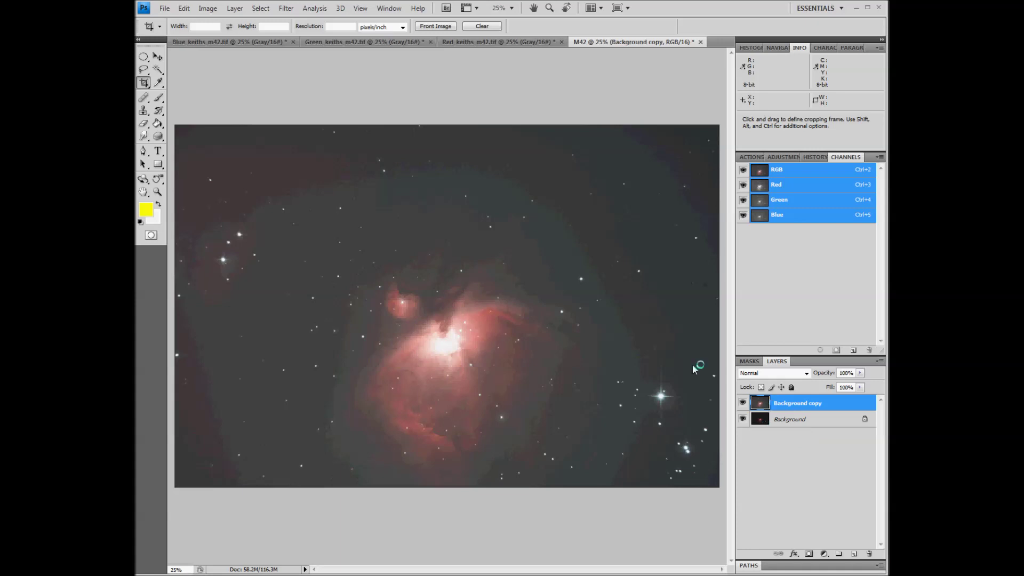
# Darken the sky background of the duplicate layer with Levels, using a black input level of 21
pyautogui.click(207, 8)
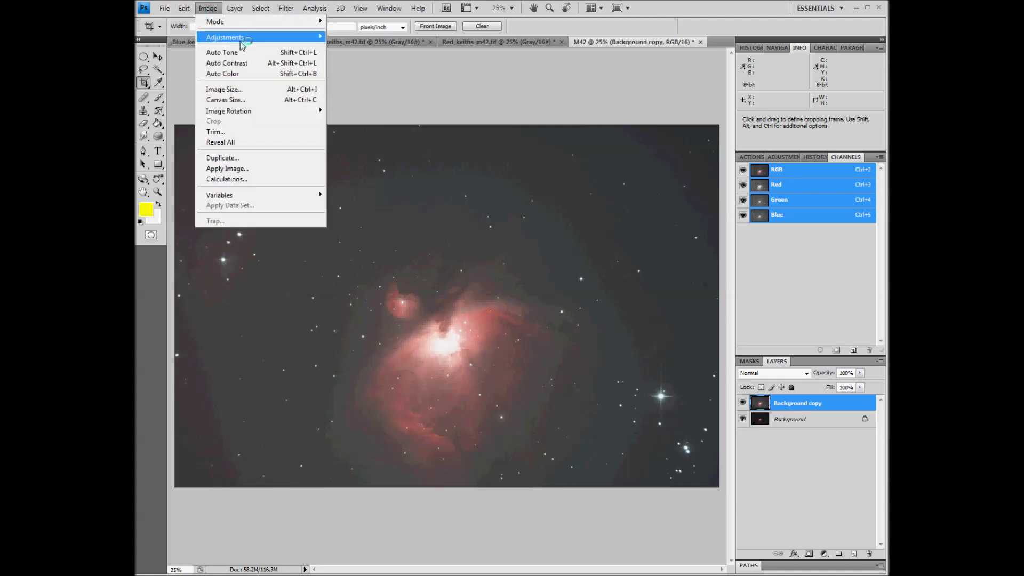
pyautogui.click(377, 52)
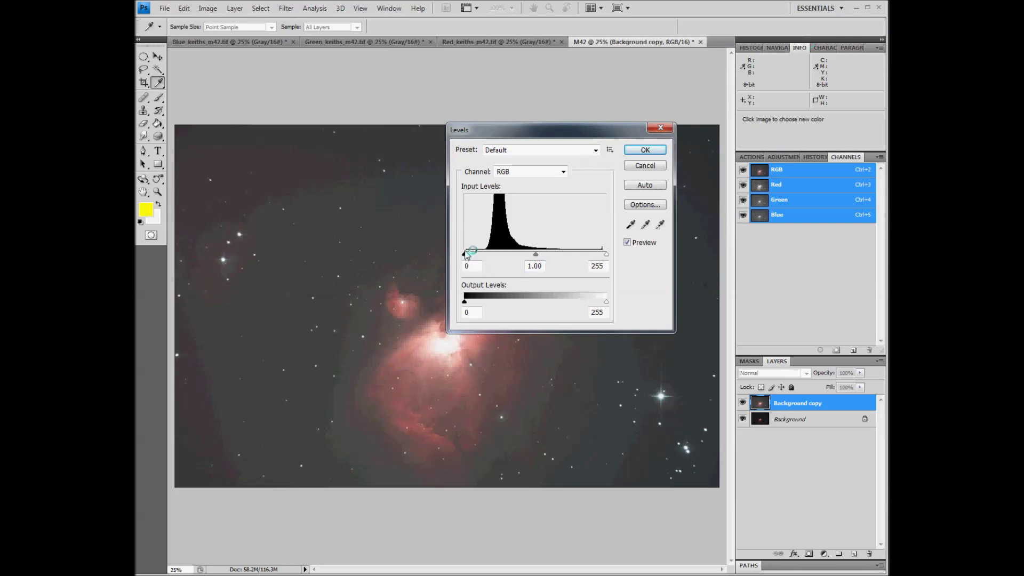
pyautogui.moveTo(465, 258); pyautogui.dragTo(488, 258)
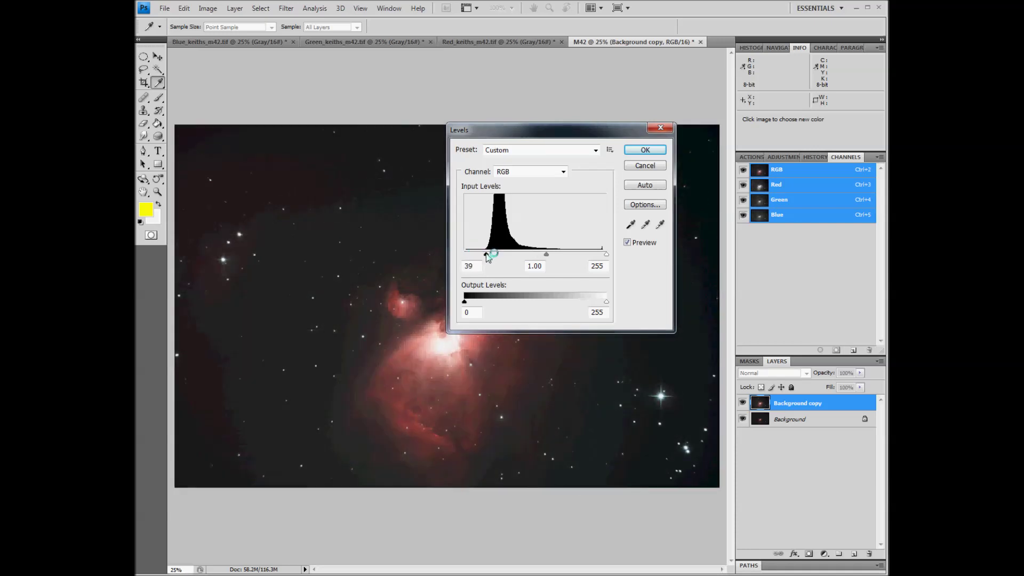
pyautogui.moveTo(485, 258); pyautogui.dragTo(476, 258)
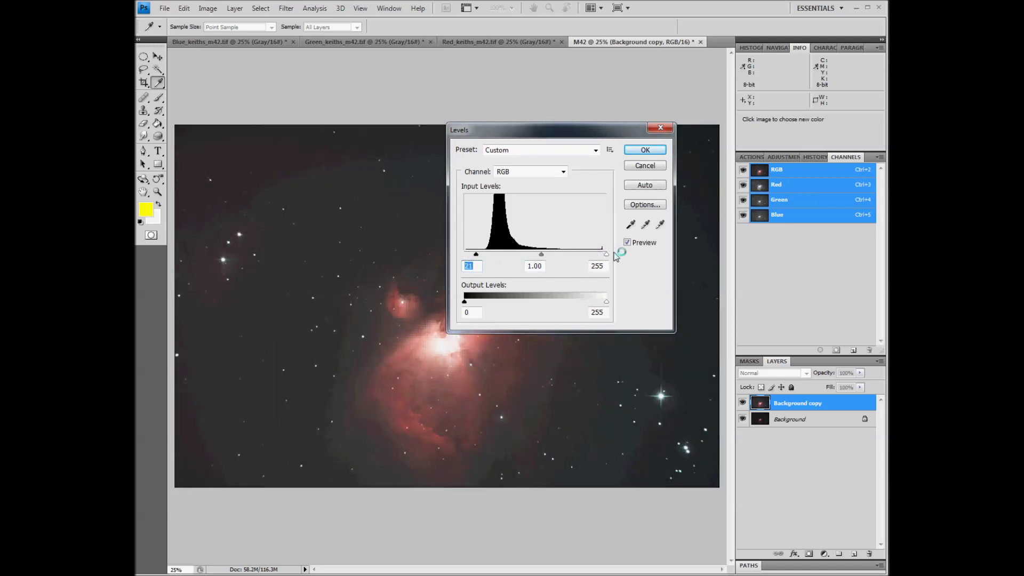
pyautogui.click(645, 150)
pyautogui.press('c')
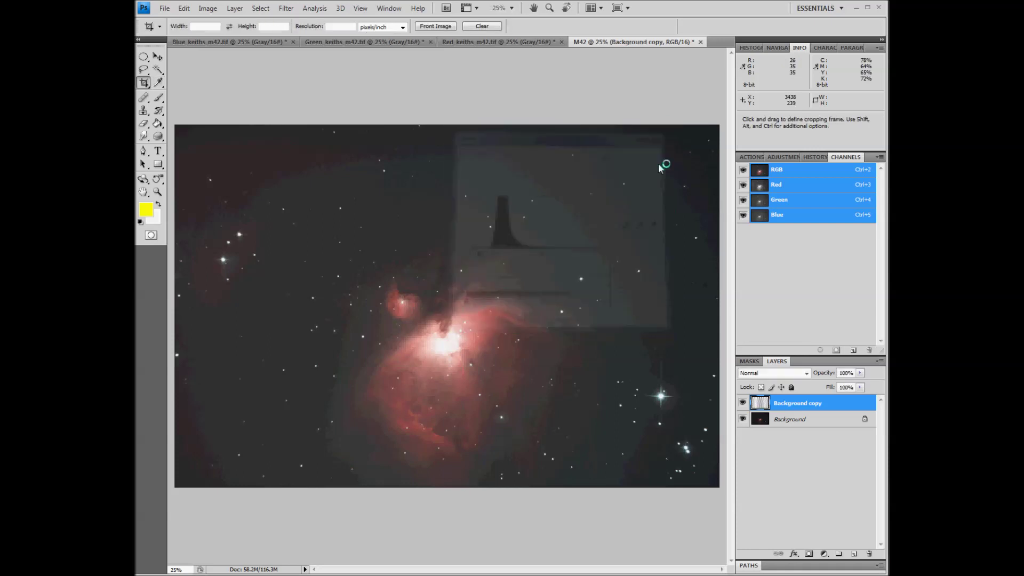
# Duplicate the Background copy layer and brighten it with an RGB curve through 24/68 and 95/186, lowering the white end to output 250
pyautogui.moveTo(811, 408); pyautogui.dragTo(854, 555)
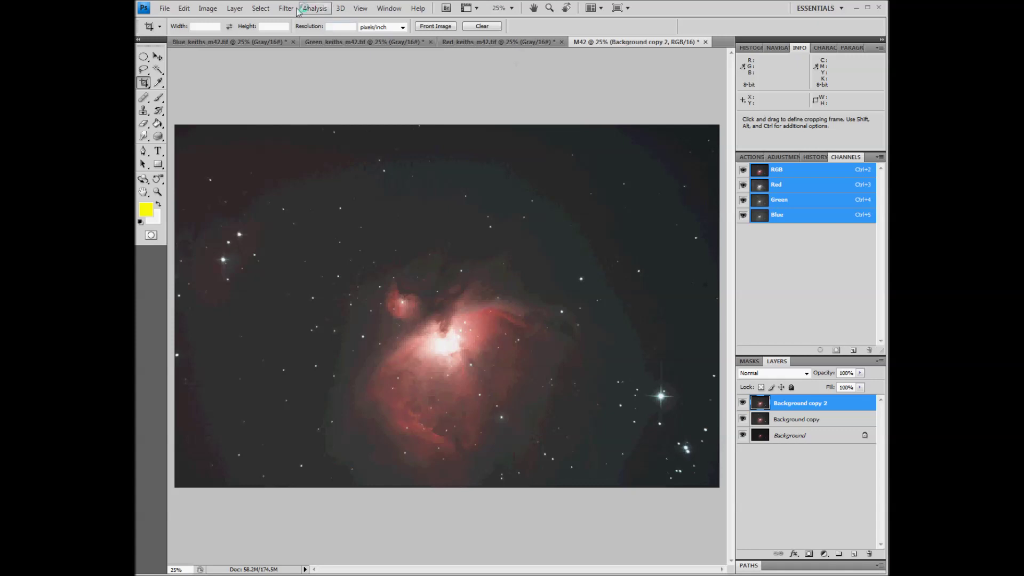
pyautogui.click(210, 9)
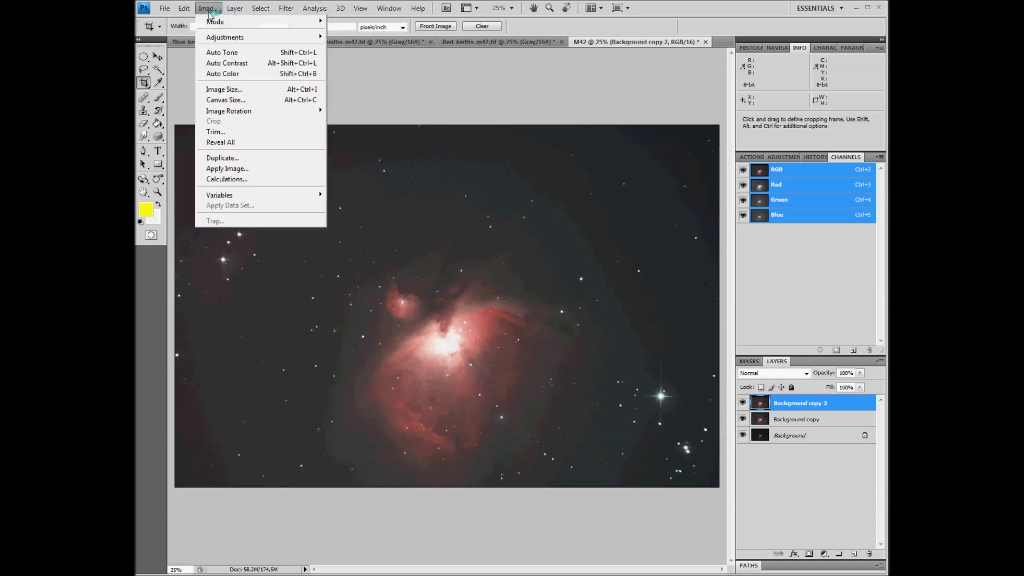
pyautogui.moveTo(295, 37)
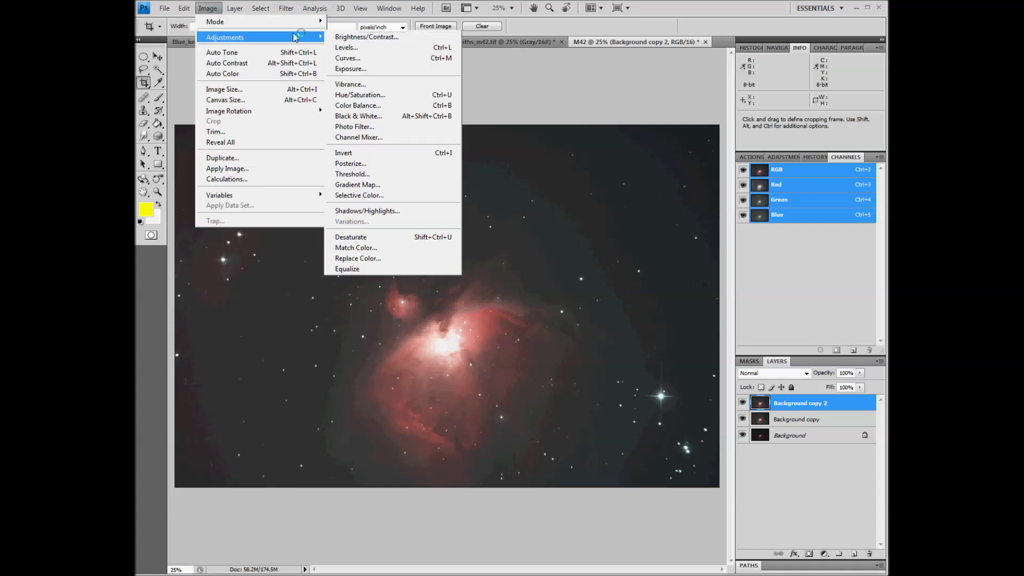
pyautogui.click(375, 57)
pyautogui.moveTo(487, 262); pyautogui.dragTo(483, 245)
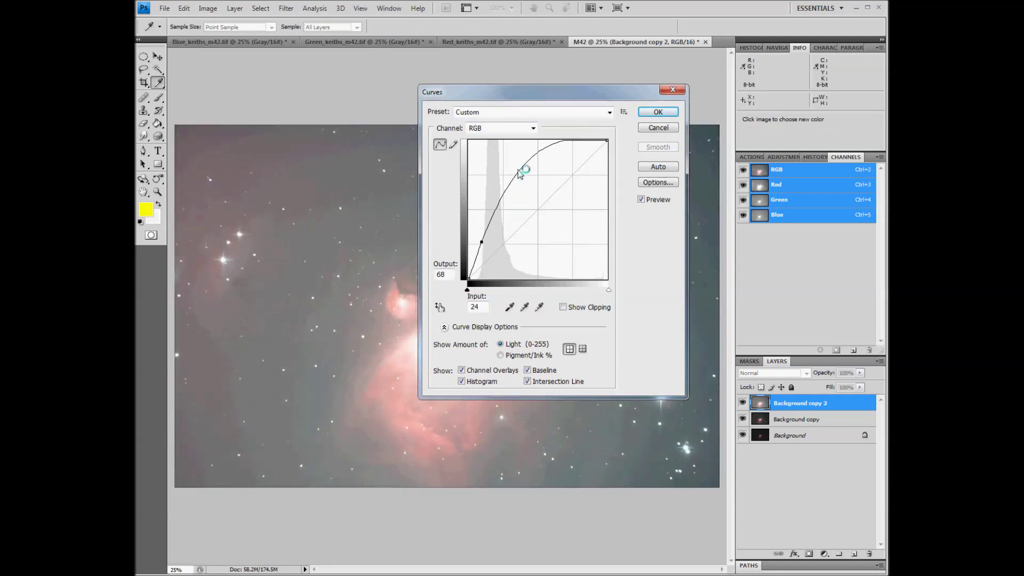
pyautogui.moveTo(520, 173); pyautogui.dragTo(520, 177)
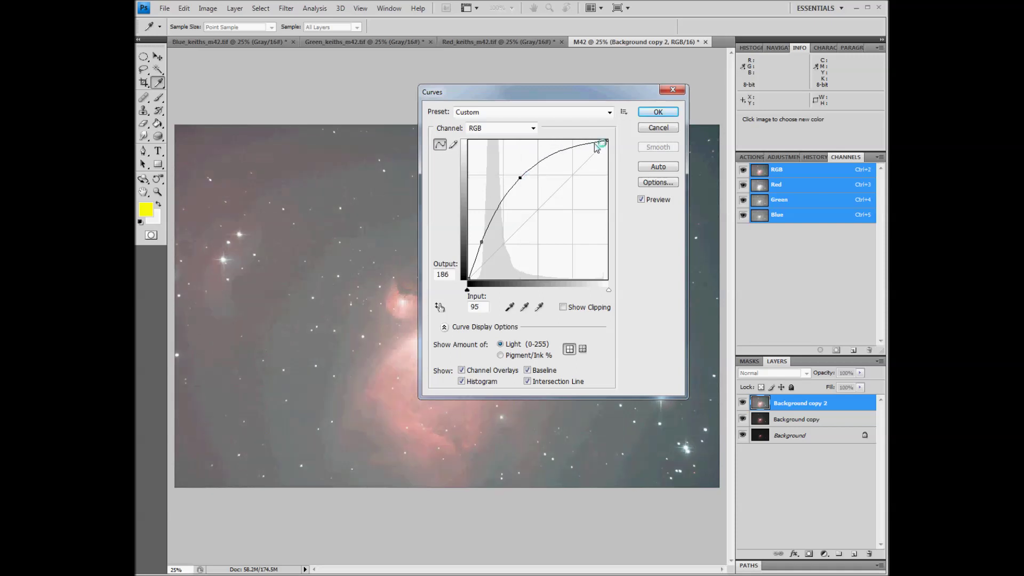
pyautogui.moveTo(608, 141); pyautogui.dragTo(607, 143)
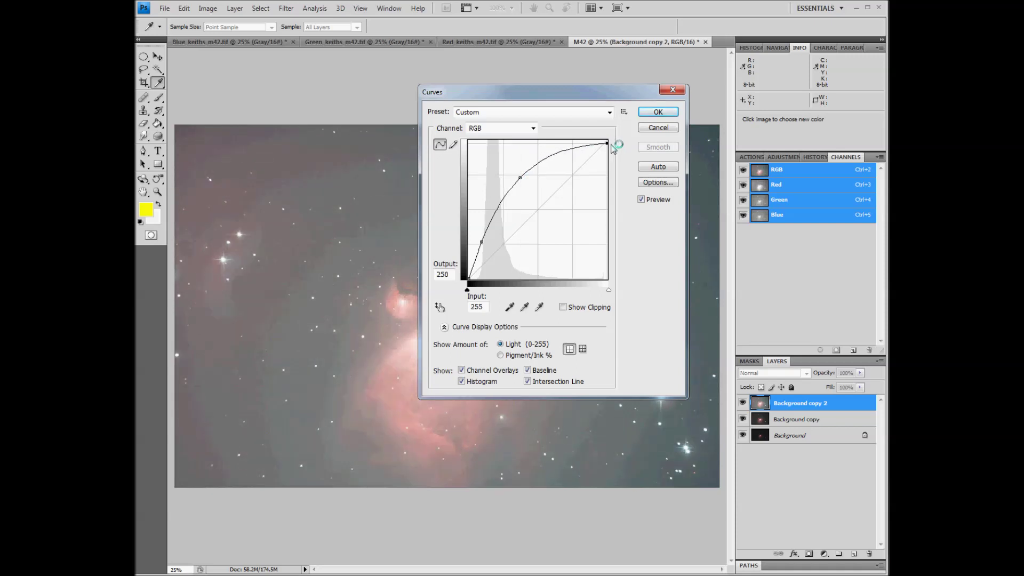
pyautogui.click(660, 112)
pyautogui.press('c')
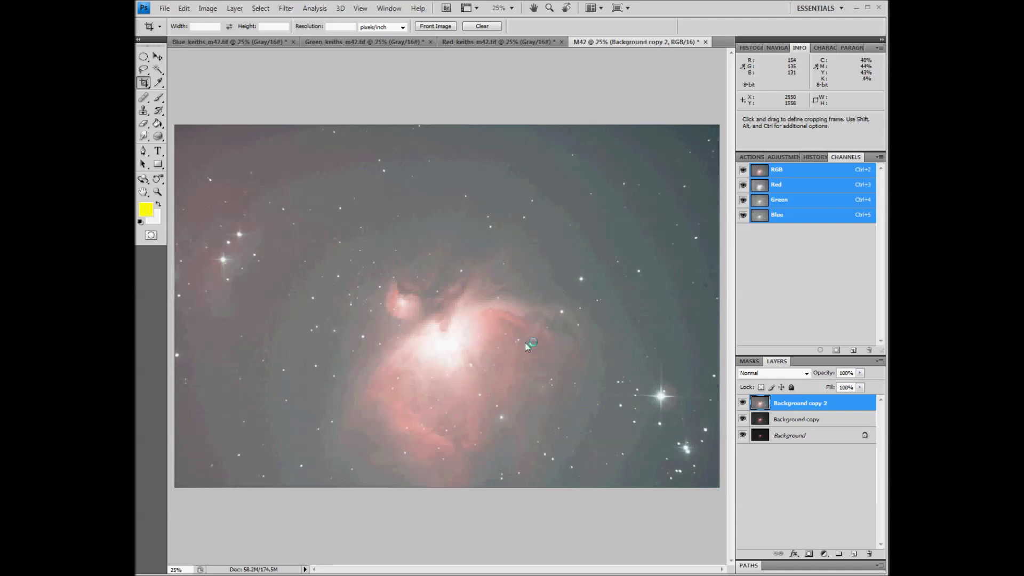
# Darken the sky background of the brightened top layer with Levels, using a black input level of 68
pyautogui.click(207, 8)
pyautogui.moveTo(219, 43)
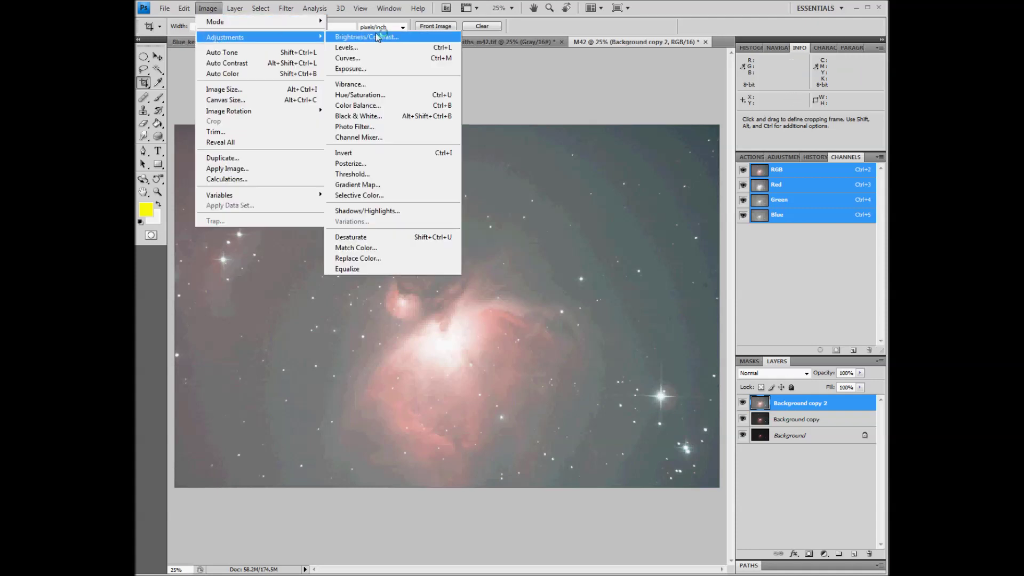
pyautogui.click(347, 48)
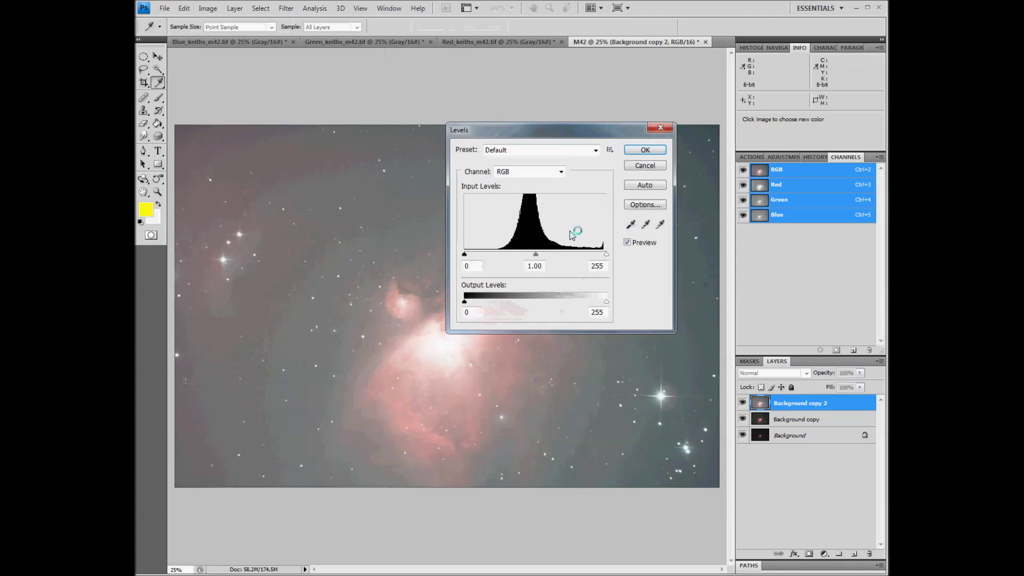
pyautogui.moveTo(469, 259); pyautogui.dragTo(504, 257)
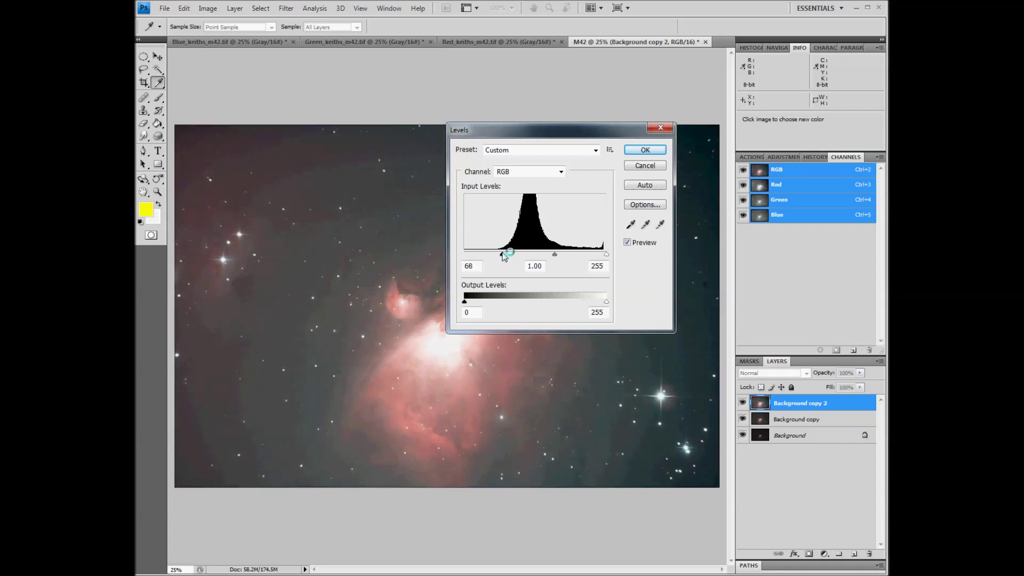
pyautogui.moveTo(504, 257); pyautogui.dragTo(504, 257)
pyautogui.click(640, 151)
pyautogui.press('c')
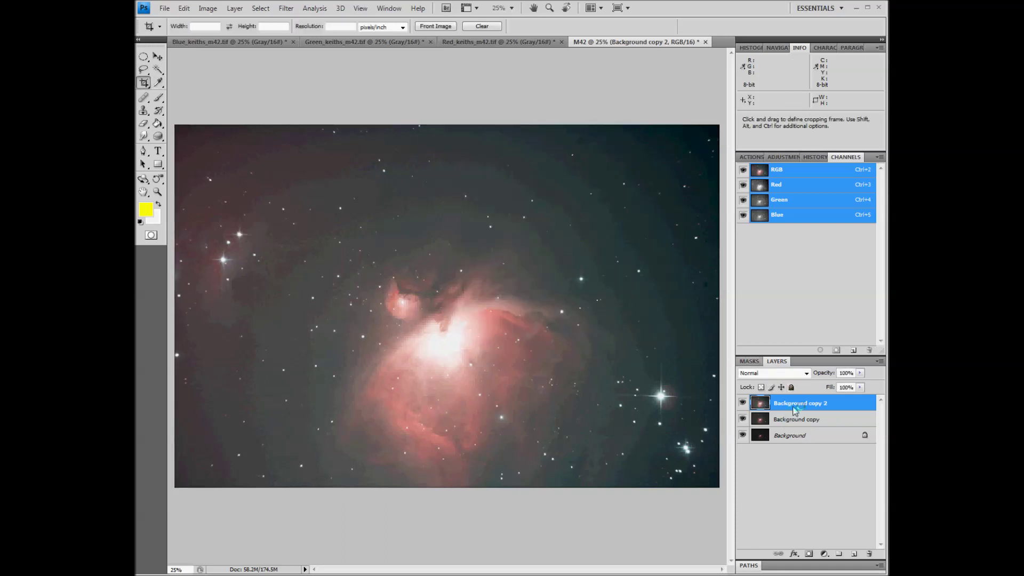
# Duplicate the Background copy 2 layer and brighten it with an RGB curve through input 31, output 64, lowering the white end to output 248
pyautogui.moveTo(795, 408); pyautogui.dragTo(854, 554)
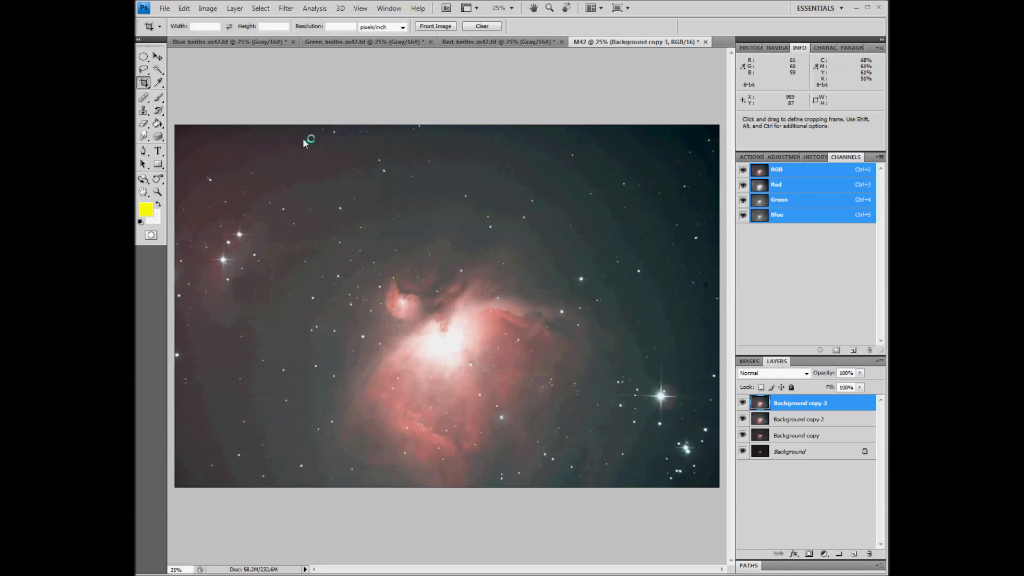
pyautogui.click(216, 11)
pyautogui.moveTo(226, 37)
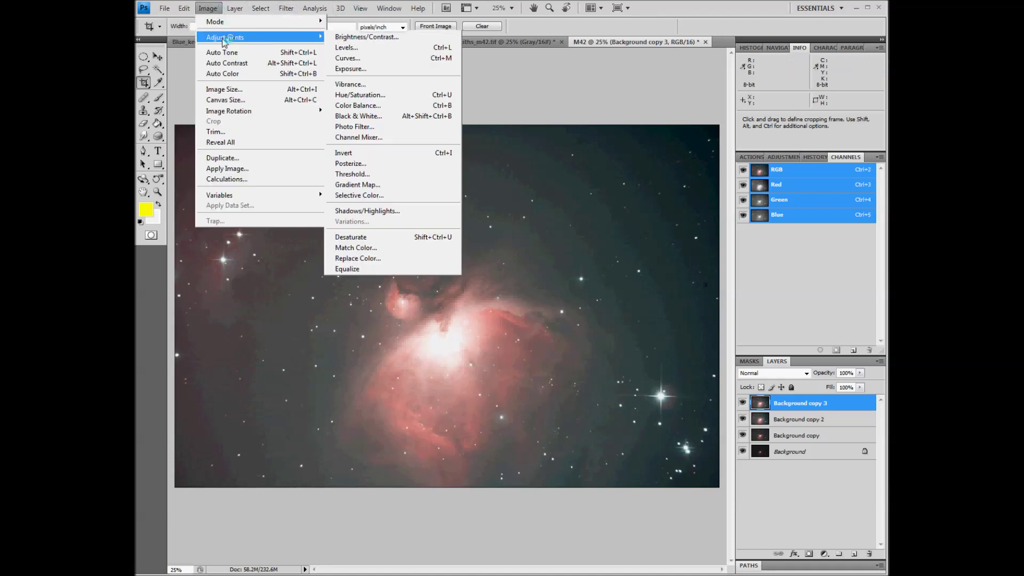
pyautogui.click(348, 59)
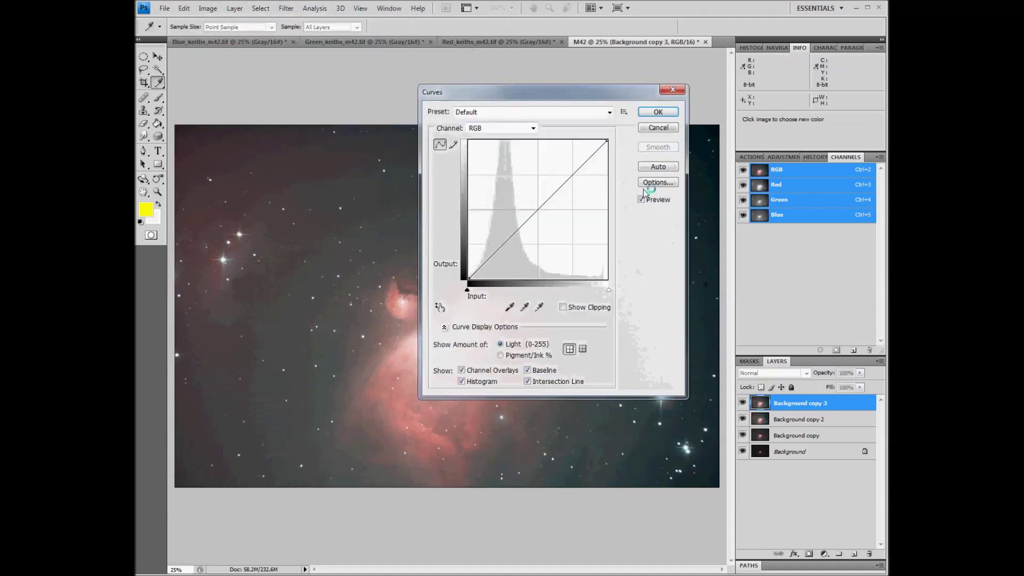
pyautogui.moveTo(493, 252); pyautogui.dragTo(485, 244)
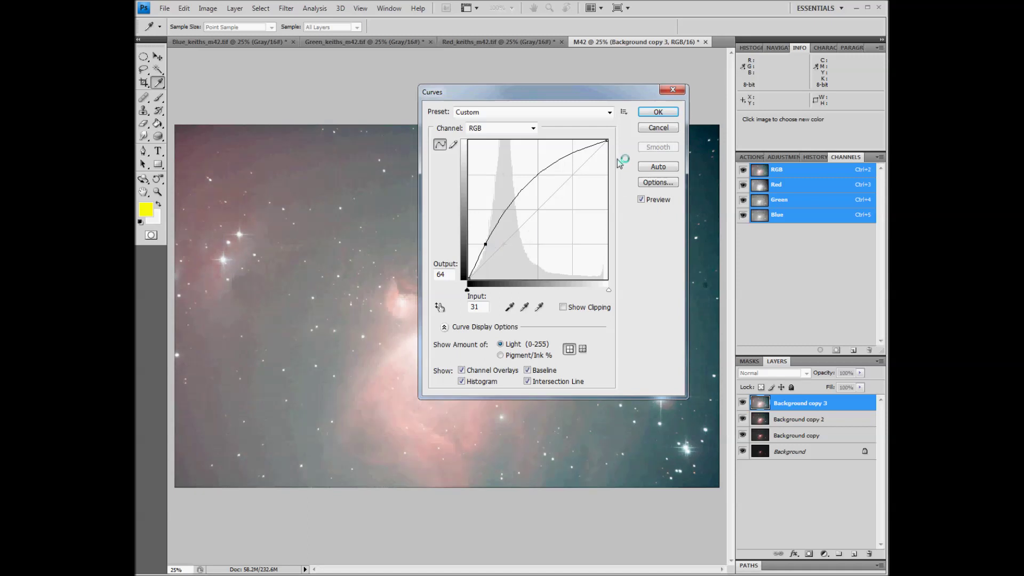
pyautogui.moveTo(607, 142); pyautogui.dragTo(608, 145)
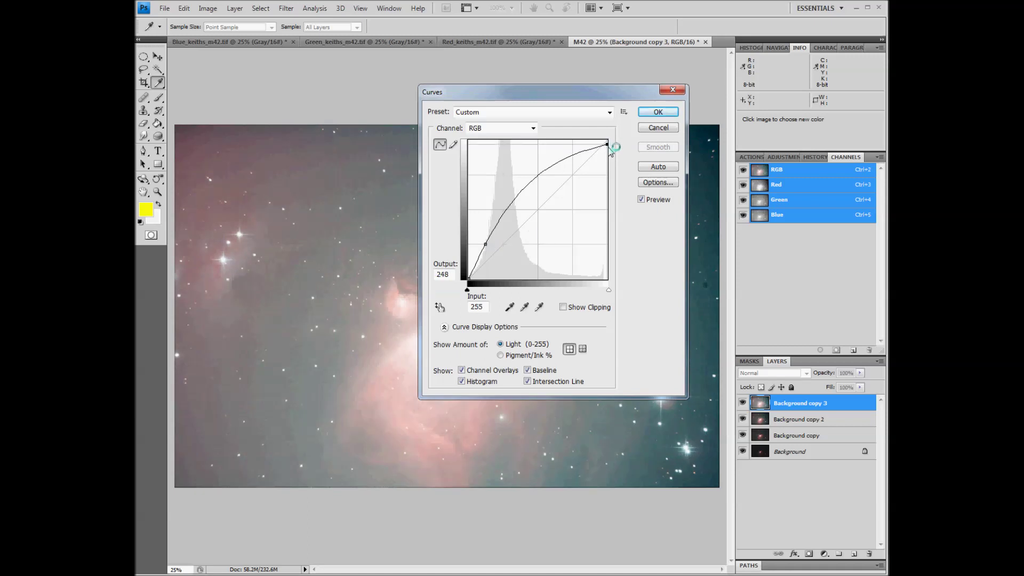
pyautogui.click(657, 112)
pyautogui.press('c')
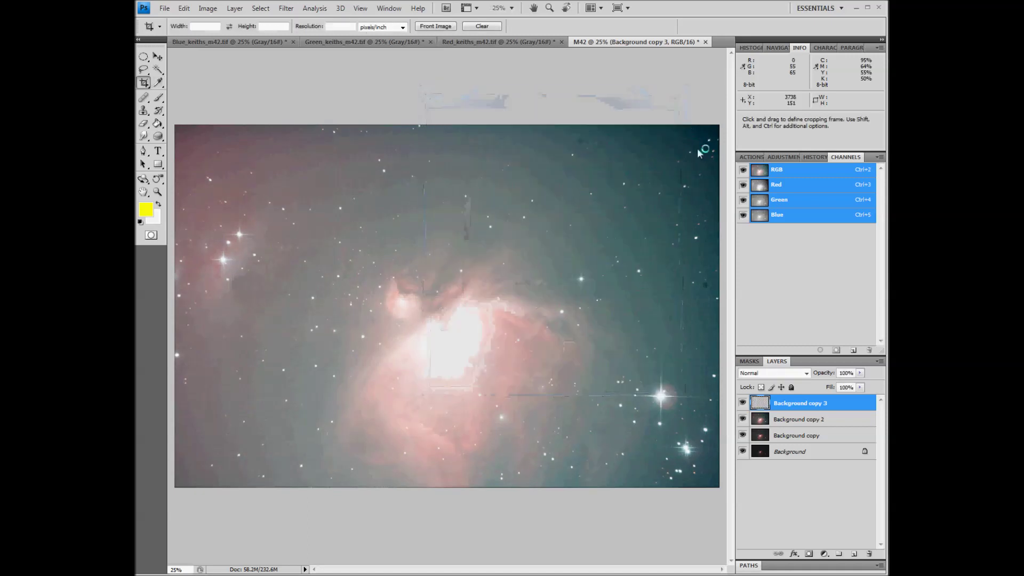
# Darken the newest top layer with Levels, using a black input level of 71
pyautogui.click(208, 8)
pyautogui.moveTo(255, 42)
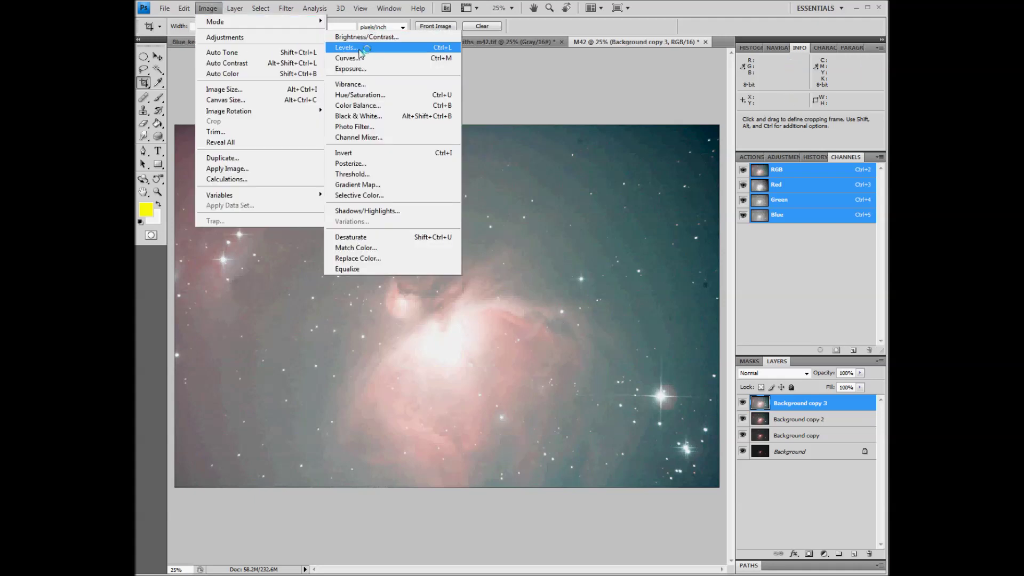
pyautogui.click(373, 49)
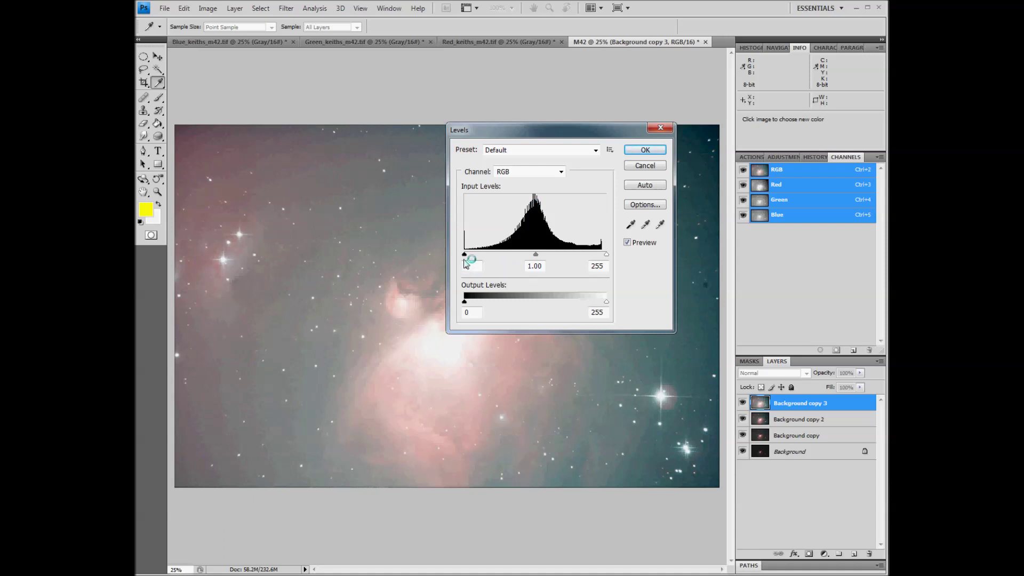
pyautogui.moveTo(465, 257); pyautogui.dragTo(506, 257)
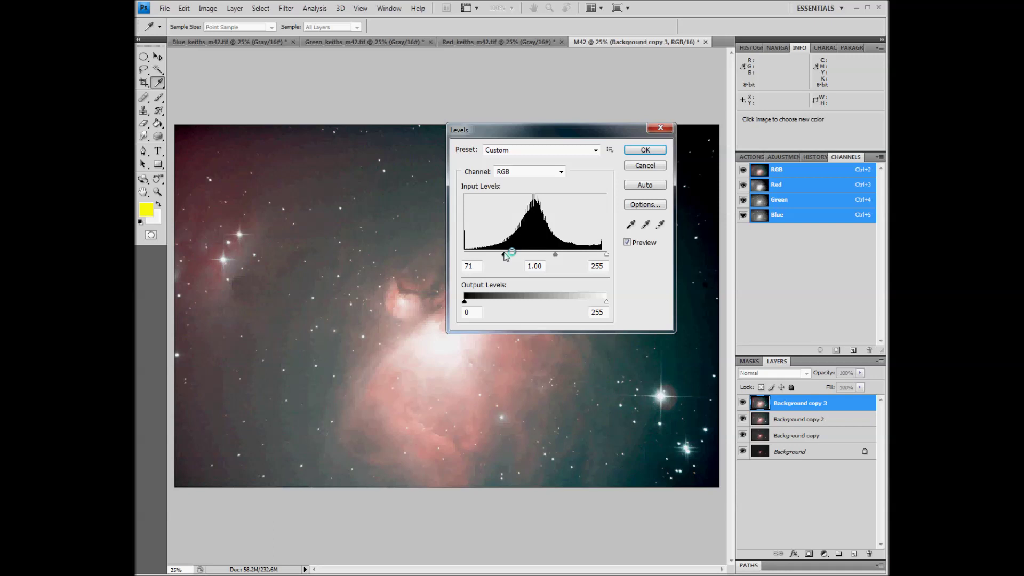
pyautogui.click(505, 257)
pyautogui.click(645, 150)
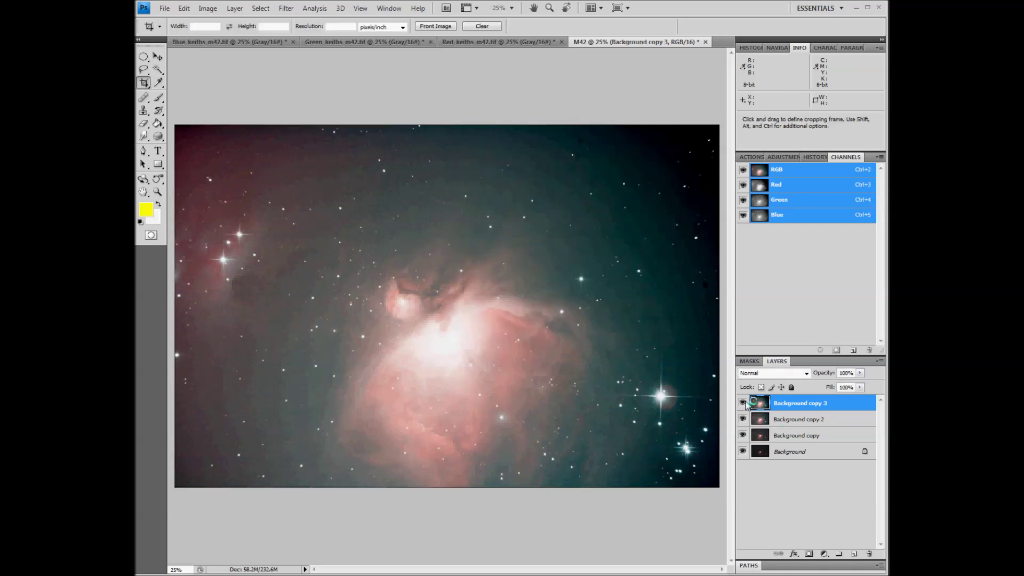
# Compare the enhancement stages by hiding the three duplicate layers down to the Background and showing them again one by one
pyautogui.click(744, 403)
pyautogui.click(742, 419)
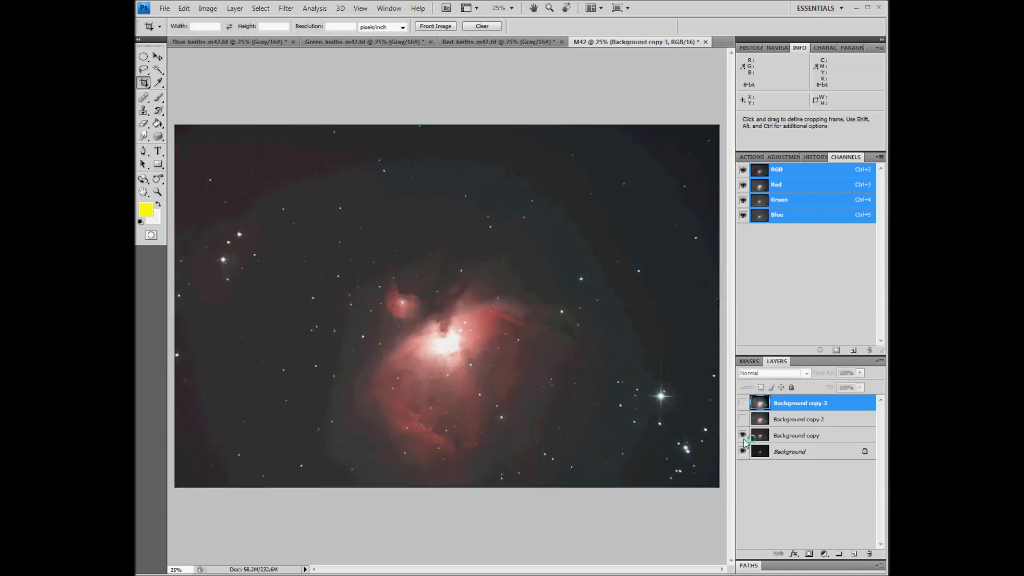
pyautogui.click(743, 435)
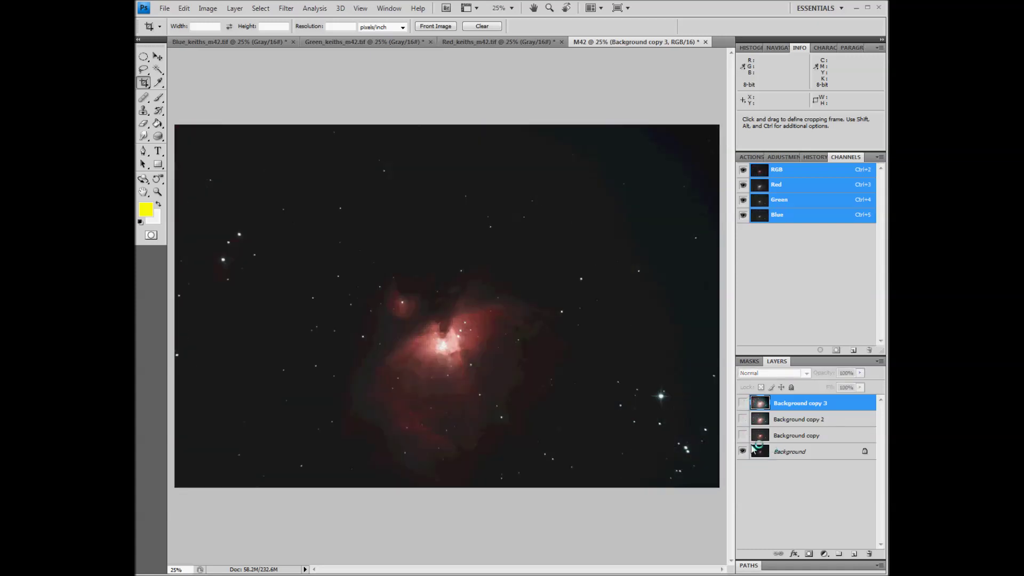
pyautogui.click(743, 435)
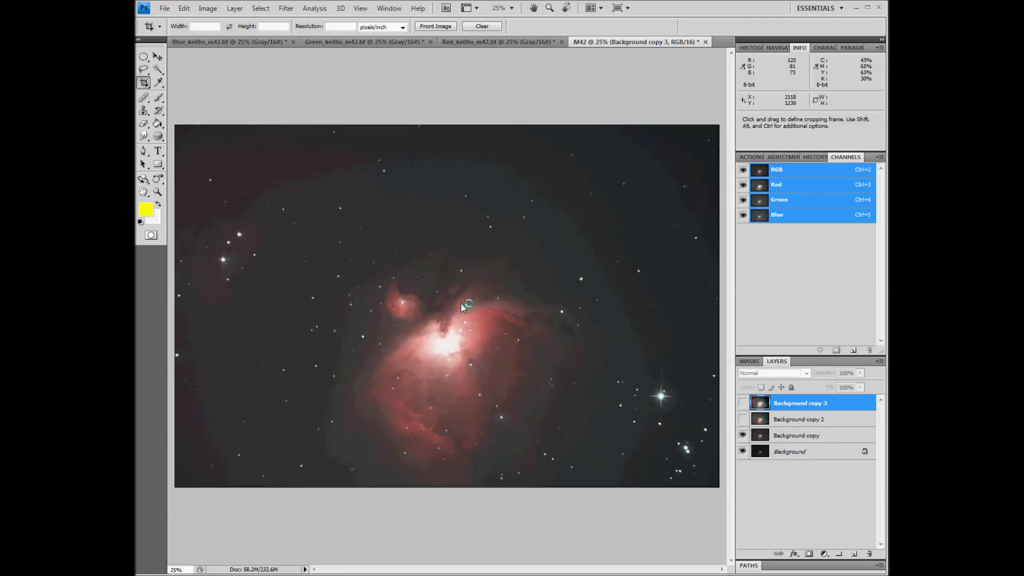
pyautogui.click(744, 420)
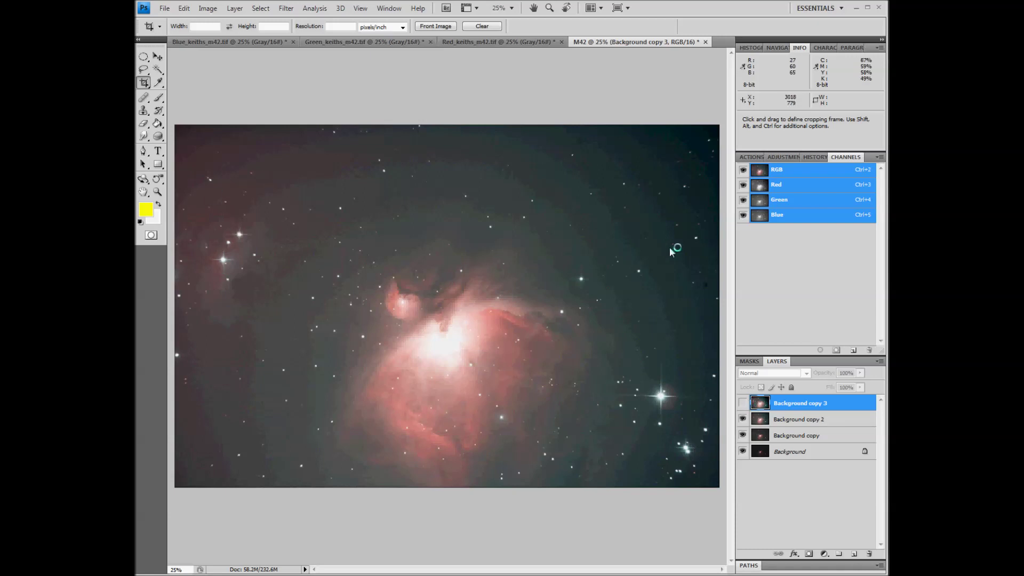
pyautogui.click(743, 403)
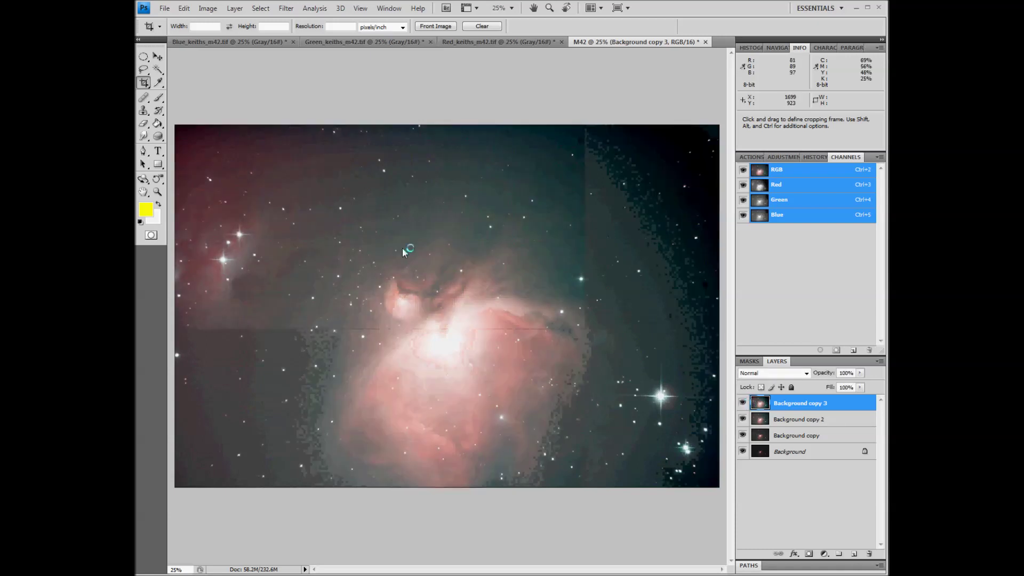
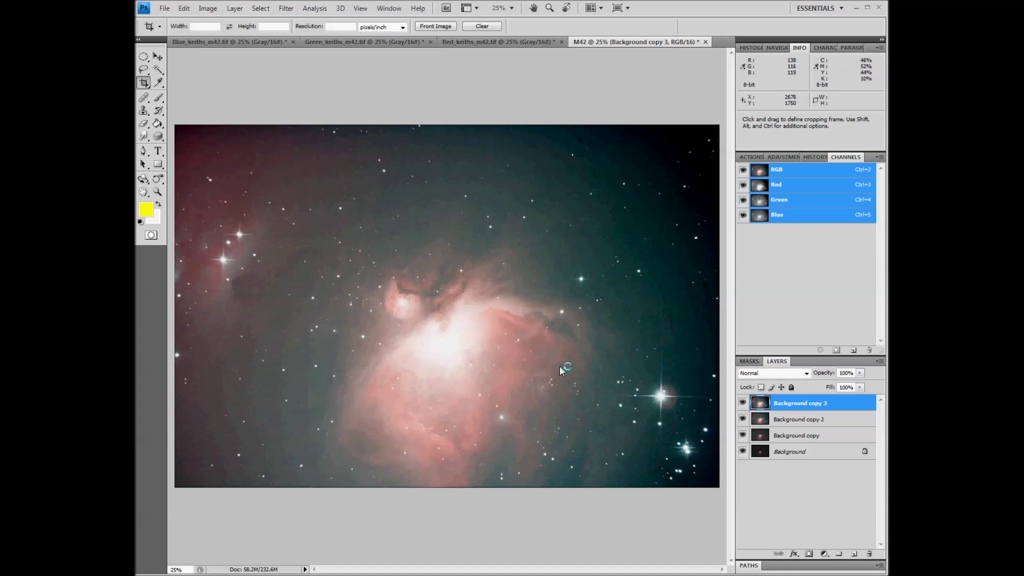
# Examine the dark spots in the sky near the image's right edge up close and return to the full image
pyautogui.scroll(6, 687, 321)
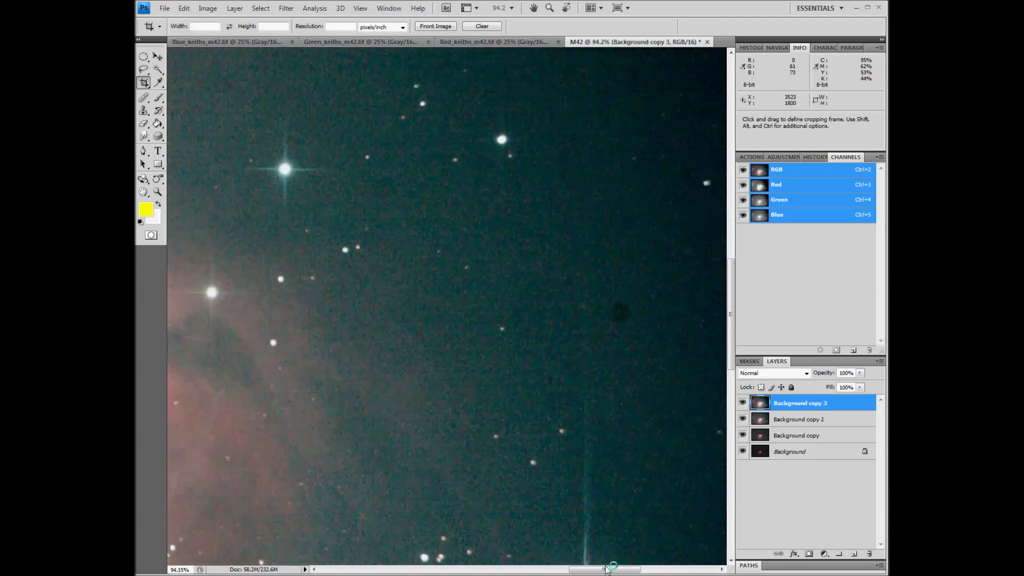
pyautogui.moveTo(602, 569); pyautogui.dragTo(615, 569)
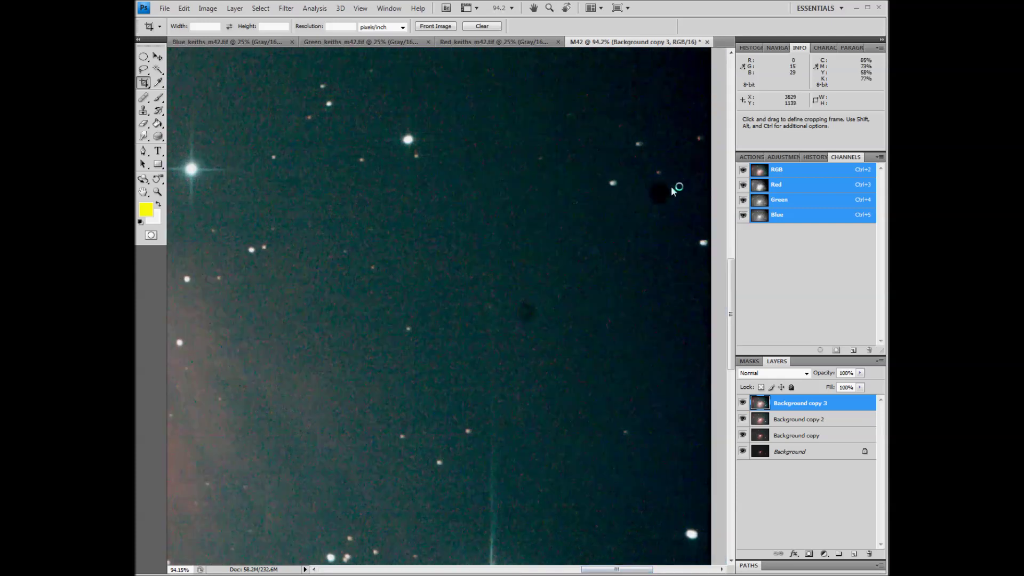
pyautogui.moveTo(731, 352); pyautogui.dragTo(727, 334)
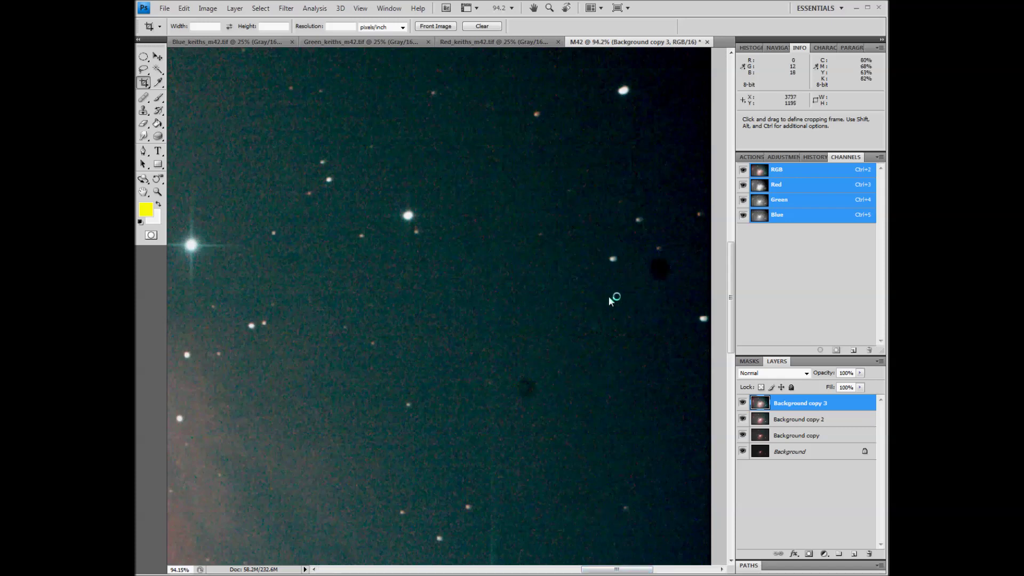
pyautogui.scroll(-2, 491, 322)
pyautogui.scroll(-5, 356, 285)
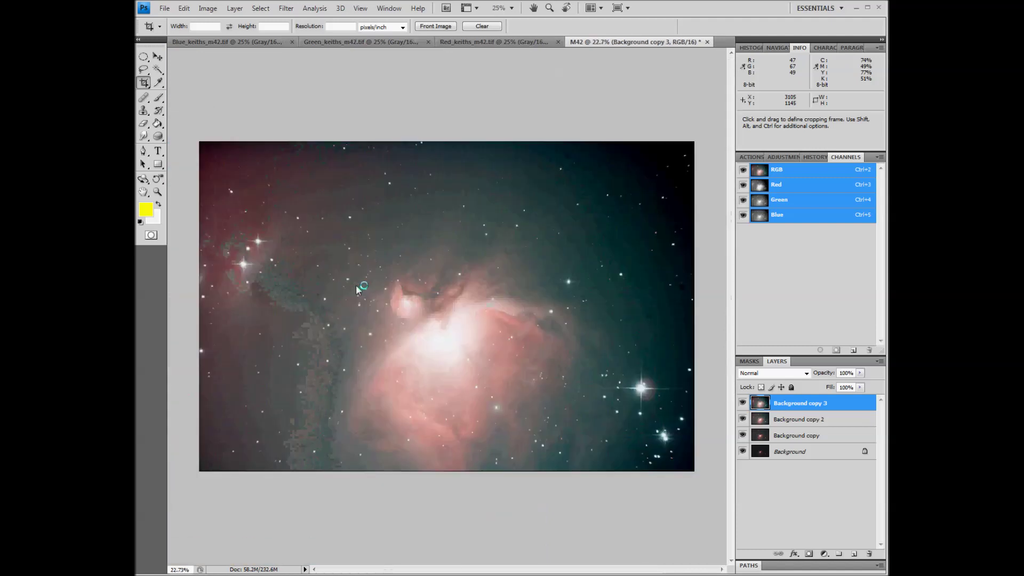
pyautogui.scroll(1, 384, 280)
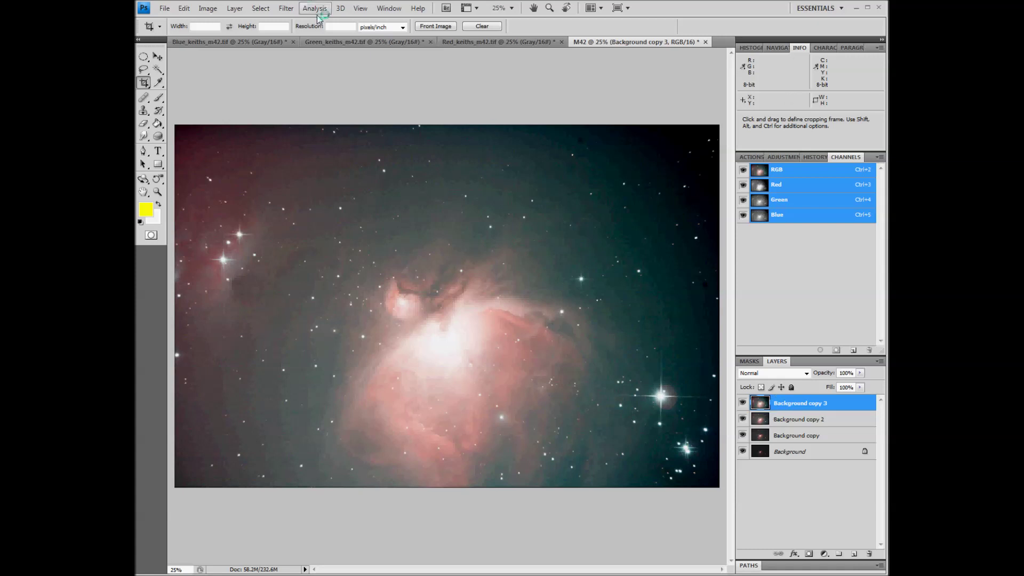
# Add a layer mask that reveals everything to the Background copy 3 layer
pyautogui.click(208, 8)
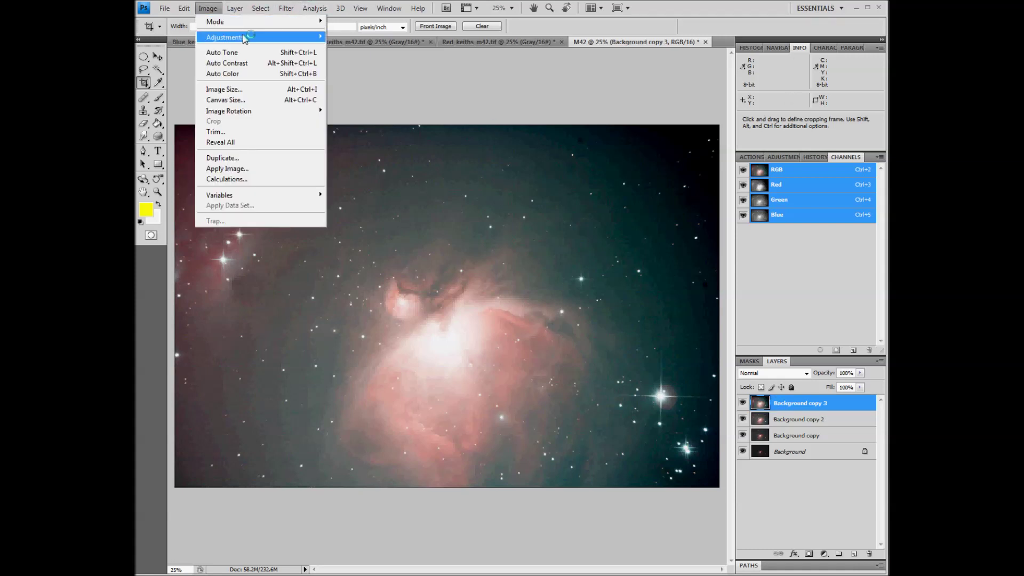
pyautogui.moveTo(259, 37)
pyautogui.moveTo(236, 12)
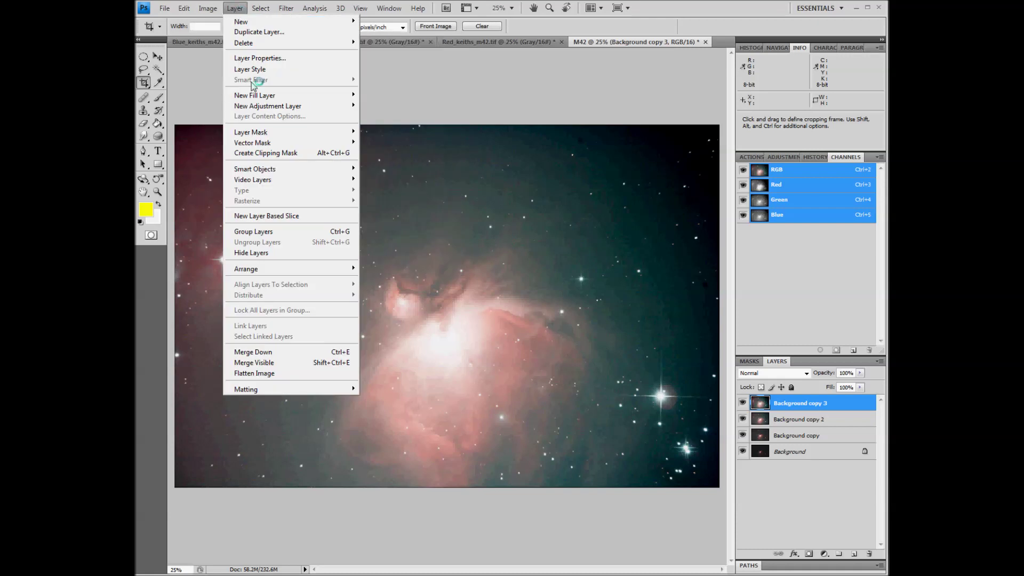
pyautogui.moveTo(269, 133)
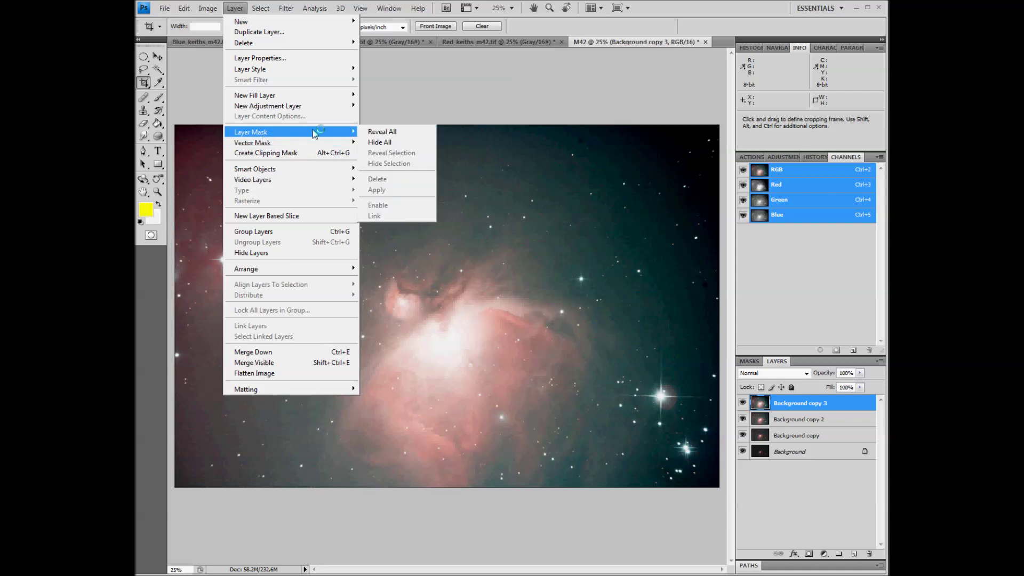
pyautogui.click(351, 132)
pyautogui.click(351, 131)
pyautogui.click(378, 132)
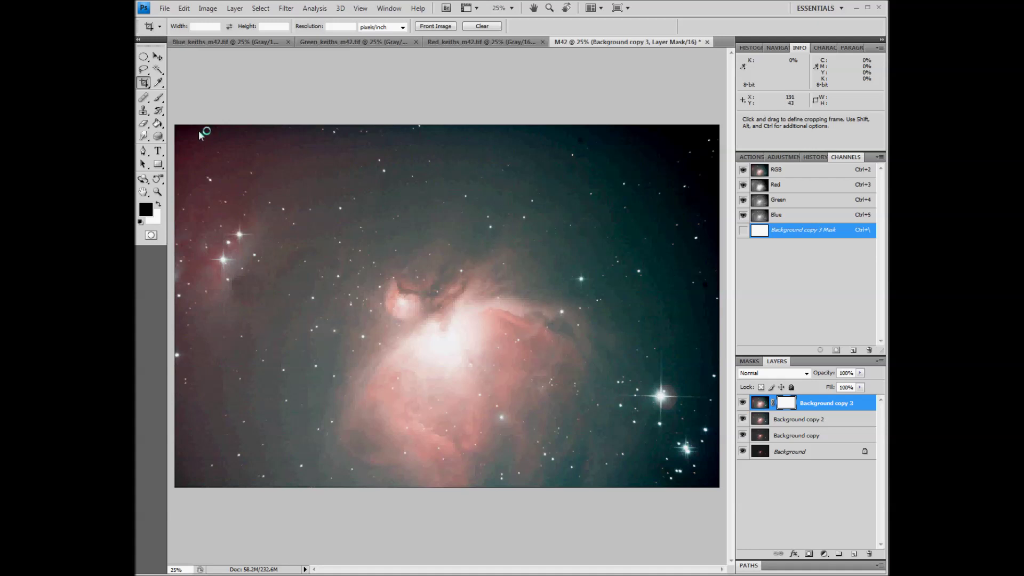
# Paint the layer mask black with a 700 px brush over the nebula and surrounding sky, leaving the image's left side and upper corners unmasked
pyautogui.click(158, 98)
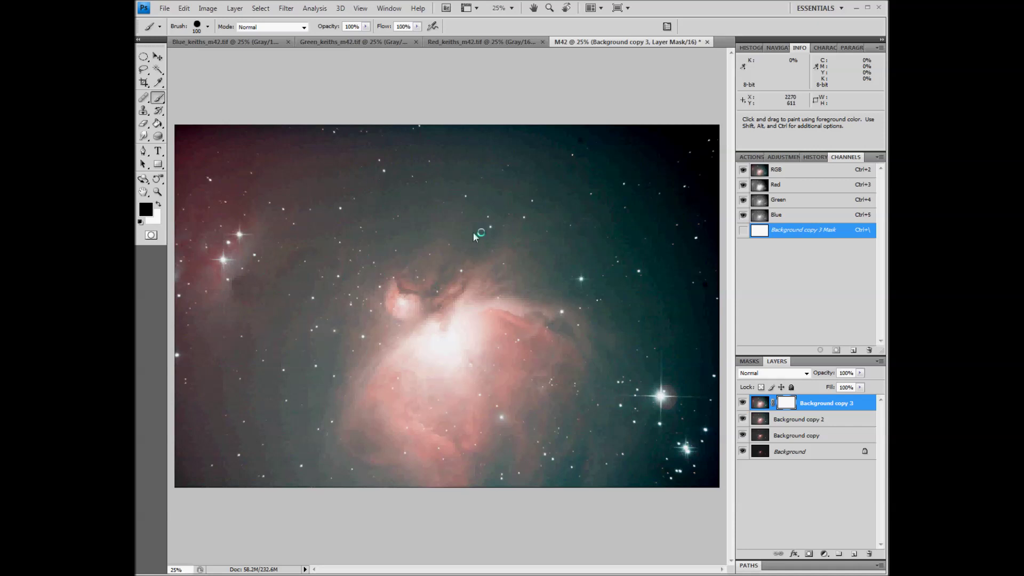
pyautogui.press(']')
pyautogui.press(']')
pyautogui.press(']')
pyautogui.press(']')
pyautogui.press(']')
pyautogui.moveTo(395, 274)
pyautogui.mouseDown()
pyautogui.moveTo(334, 303)
pyautogui.moveTo(327, 331)
pyautogui.moveTo(359, 275)
pyautogui.moveTo(359, 228)
pyautogui.moveTo(305, 269)
pyautogui.moveTo(283, 406)
pyautogui.moveTo(305, 457)
pyautogui.moveTo(477, 428)
pyautogui.moveTo(545, 450)
pyautogui.moveTo(490, 452)
pyautogui.moveTo(598, 457)
pyautogui.moveTo(617, 426)
pyautogui.moveTo(630, 347)
pyautogui.moveTo(681, 467)
pyautogui.moveTo(662, 360)
pyautogui.moveTo(588, 184)
pyautogui.moveTo(523, 176)
pyautogui.mouseUp()
pyautogui.moveTo(392, 215)
pyautogui.mouseDown()
pyautogui.moveTo(426, 288)
pyautogui.moveTo(467, 267)
pyautogui.moveTo(398, 298)
pyautogui.moveTo(566, 304)
pyautogui.moveTo(506, 398)
pyautogui.moveTo(461, 296)
pyautogui.moveTo(312, 407)
pyautogui.mouseUp()
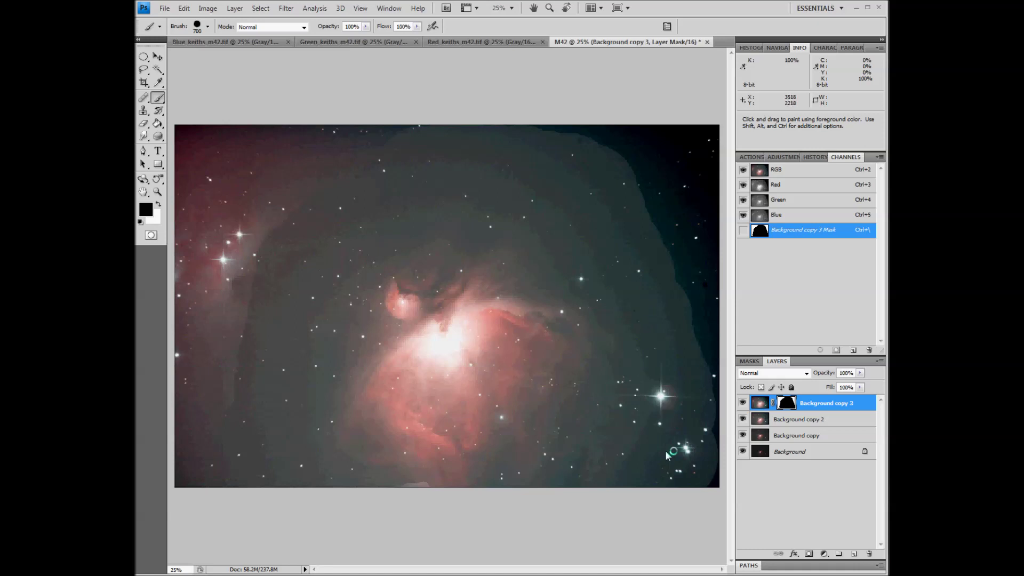
pyautogui.moveTo(676, 457); pyautogui.dragTo(683, 454)
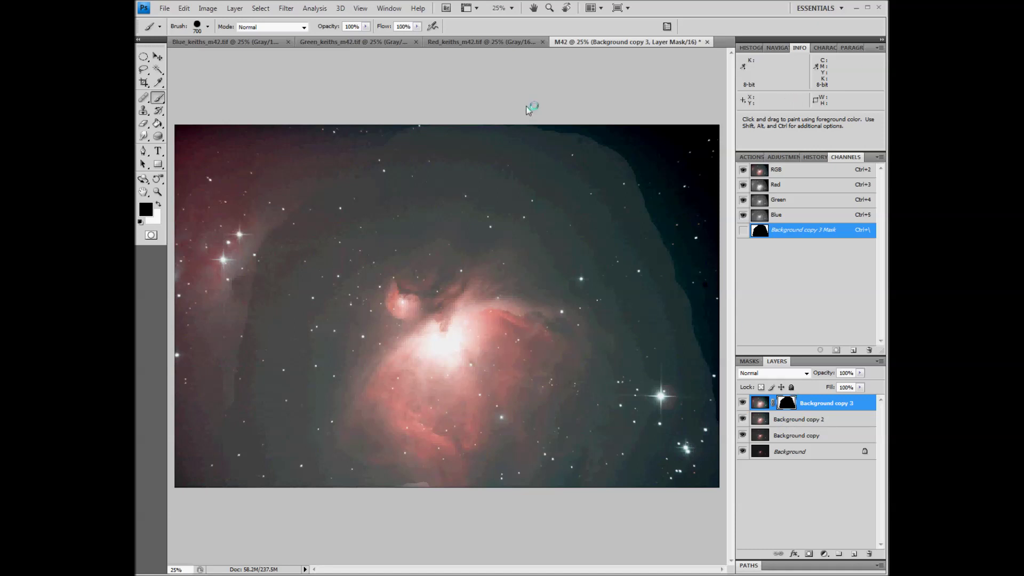
# Soften the Background copy 3 mask with a Gaussian Blur of 250 pixels radius
pyautogui.click(286, 8)
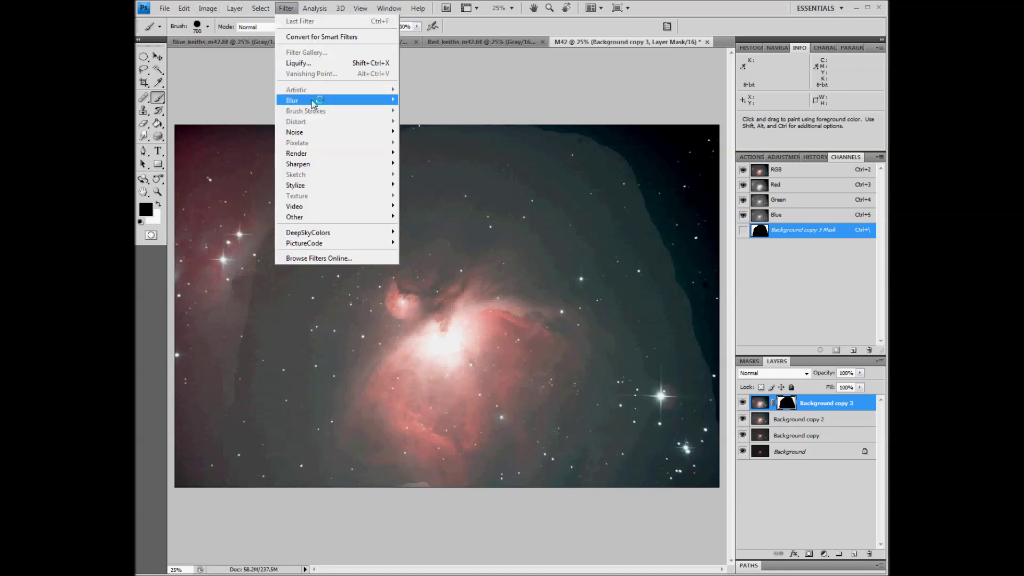
pyautogui.moveTo(315, 102)
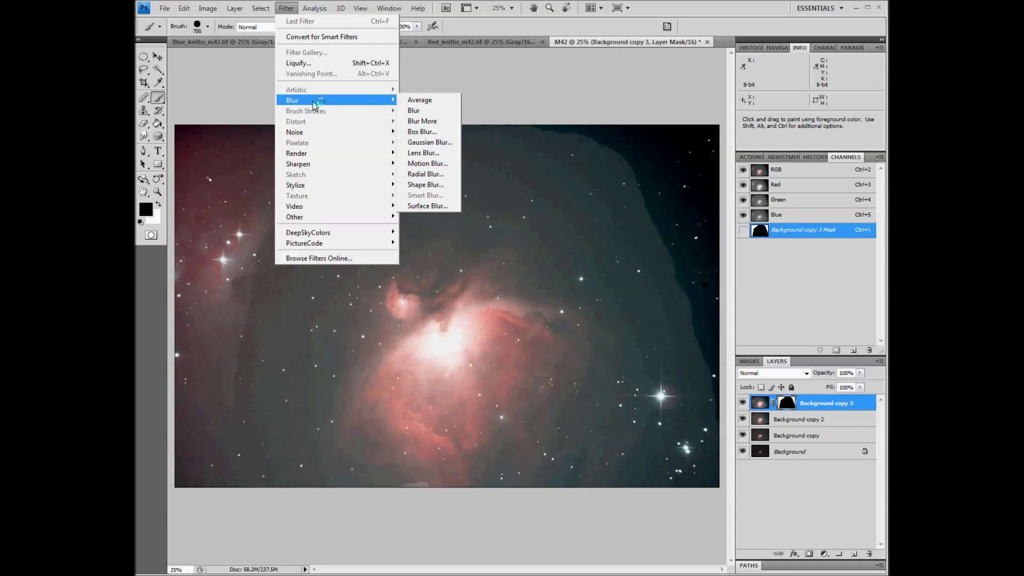
pyautogui.click(425, 142)
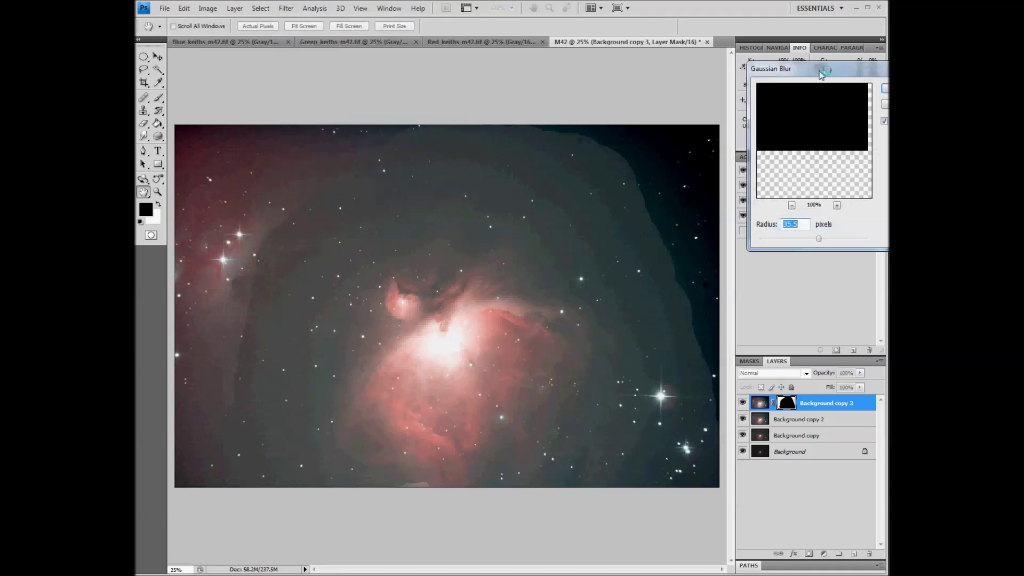
pyautogui.moveTo(815, 80); pyautogui.dragTo(533, 109)
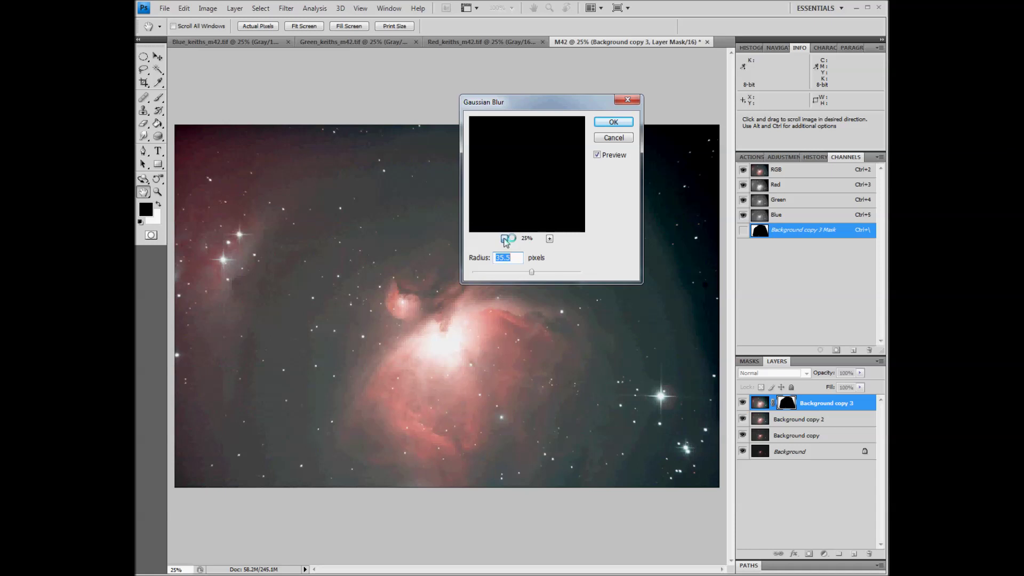
pyautogui.click(504, 239)
pyautogui.click(504, 240)
pyautogui.click(504, 240)
pyautogui.click(505, 239)
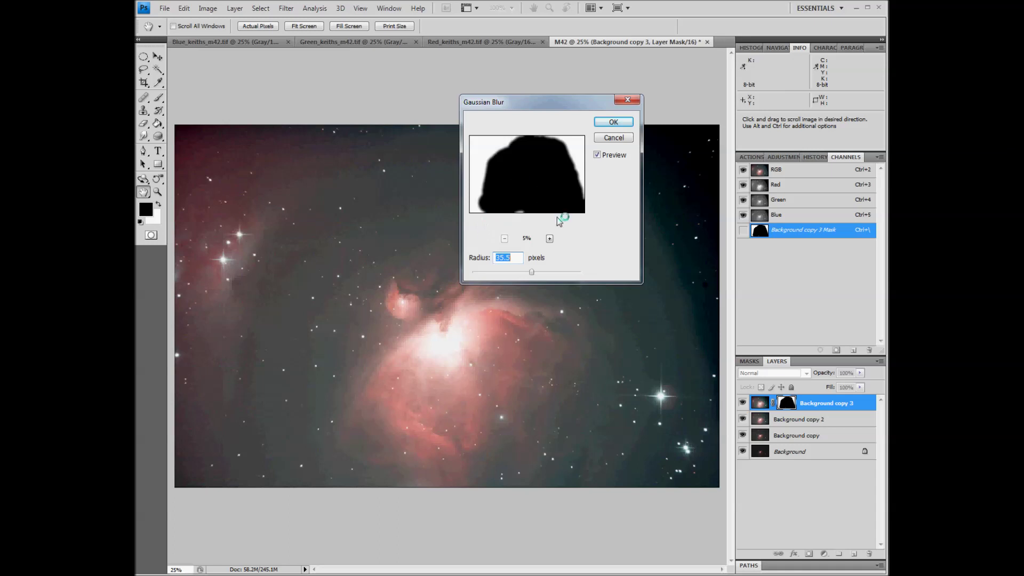
pyautogui.moveTo(581, 102); pyautogui.dragTo(445, 110)
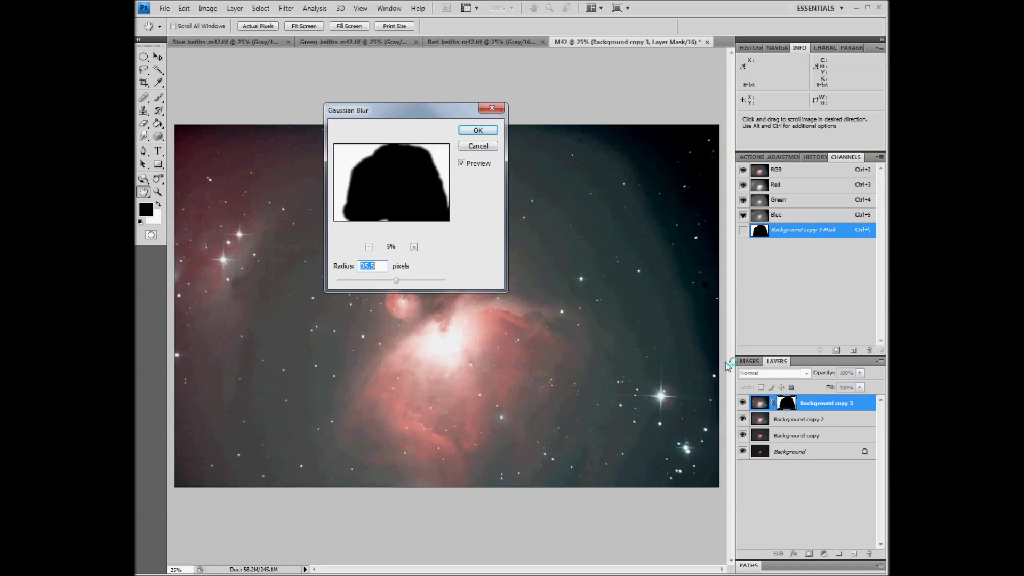
pyautogui.moveTo(397, 281); pyautogui.dragTo(449, 284)
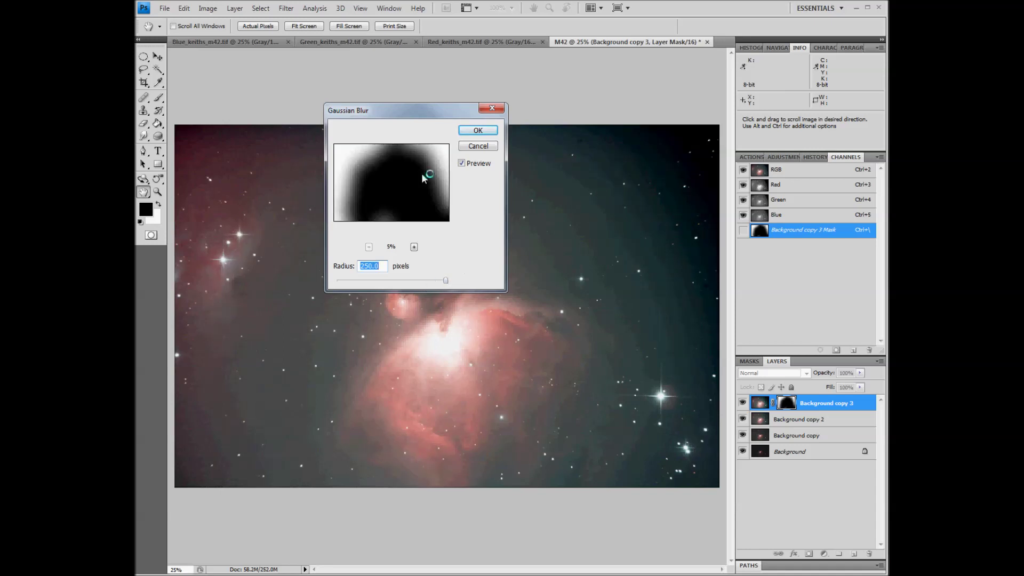
pyautogui.moveTo(398, 113); pyautogui.dragTo(454, 97)
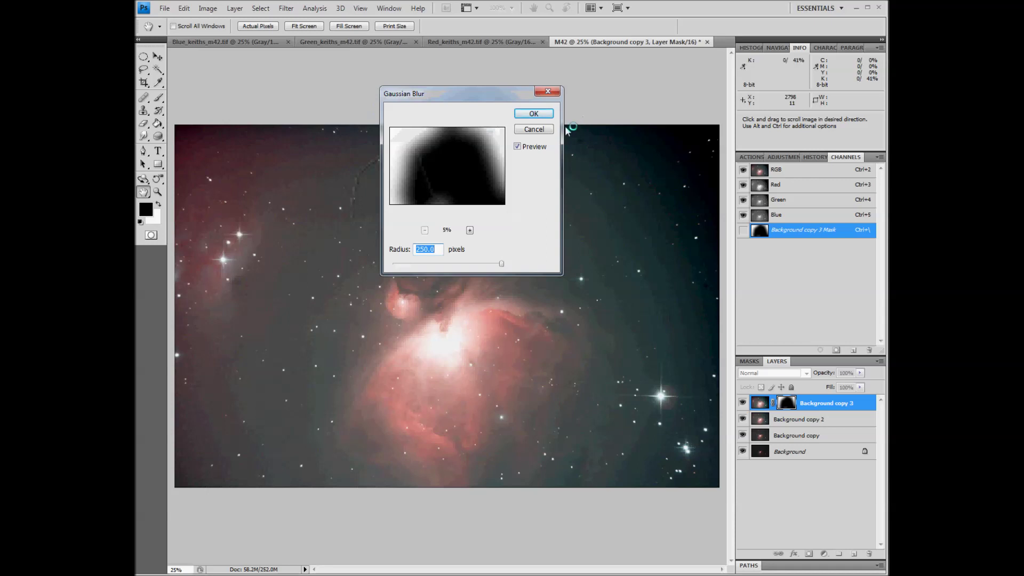
pyautogui.click(531, 115)
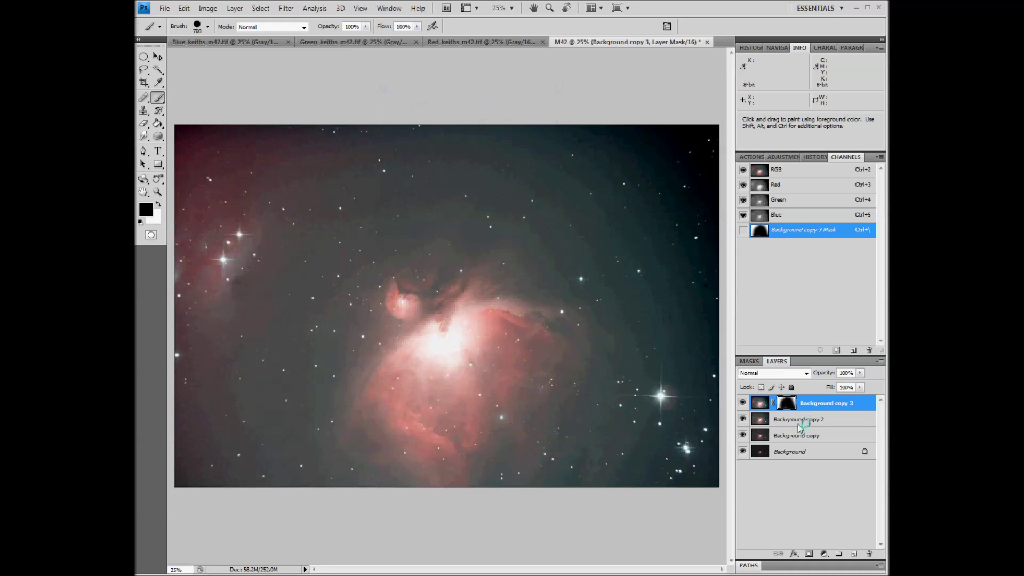
# Merge the masked Background copy 3 layer down into Background copy 2
pyautogui.rightClick(830, 408)
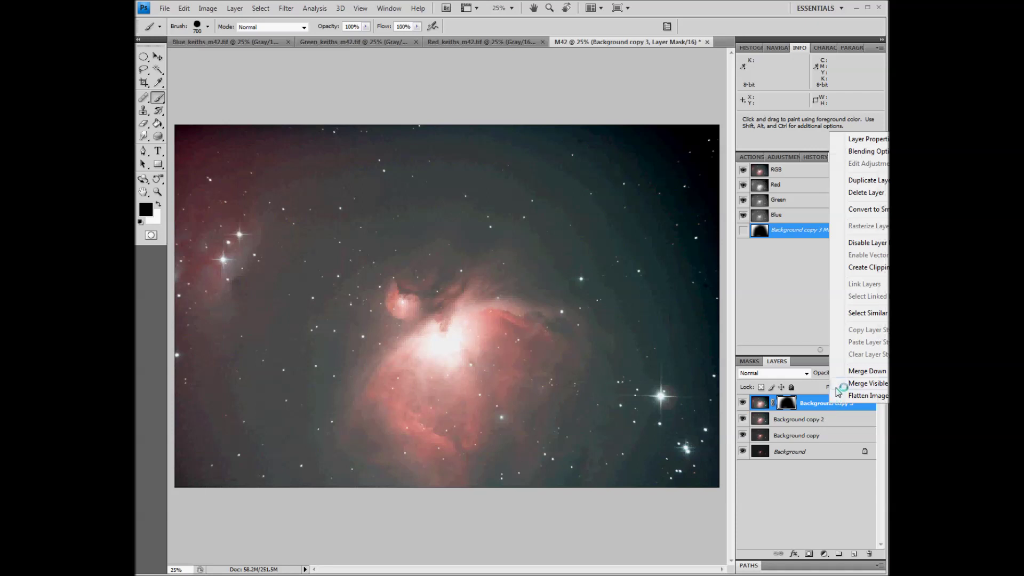
pyautogui.rightClick(804, 406)
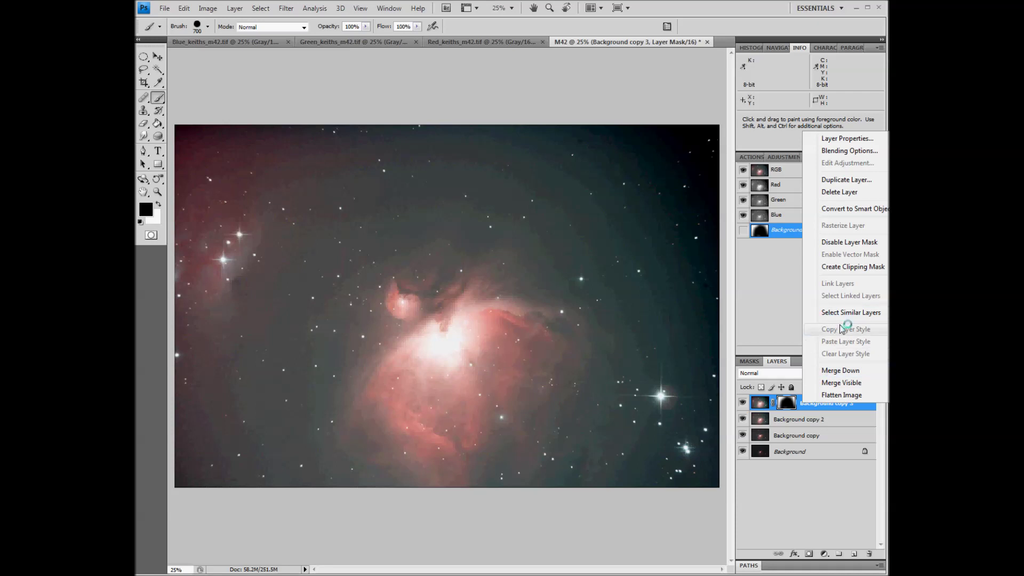
pyautogui.click(836, 372)
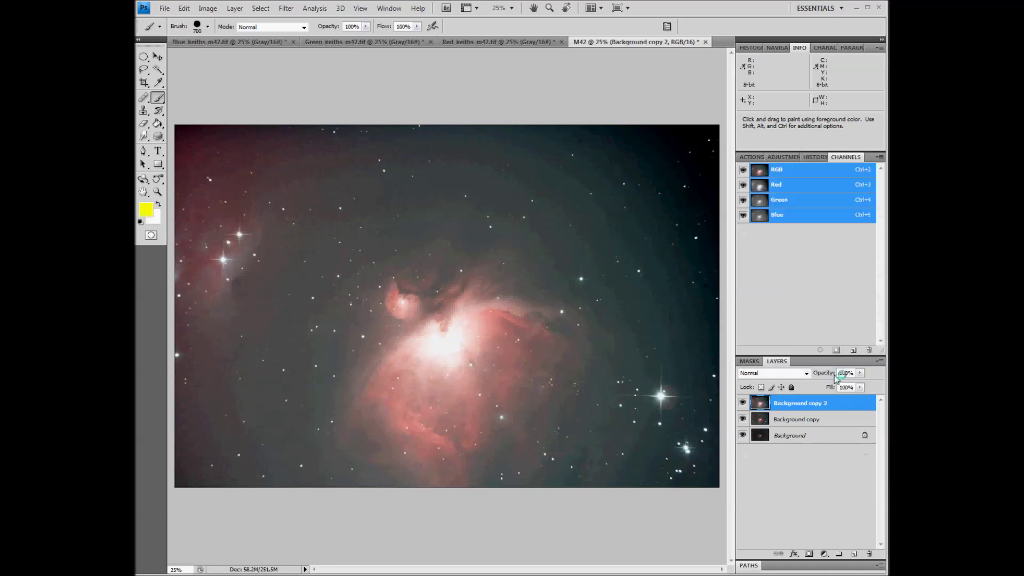
# Compare the image with and without the merged Background copy 2 layer by repeatedly hiding and showing it, leaving it shown
pyautogui.click(742, 403)
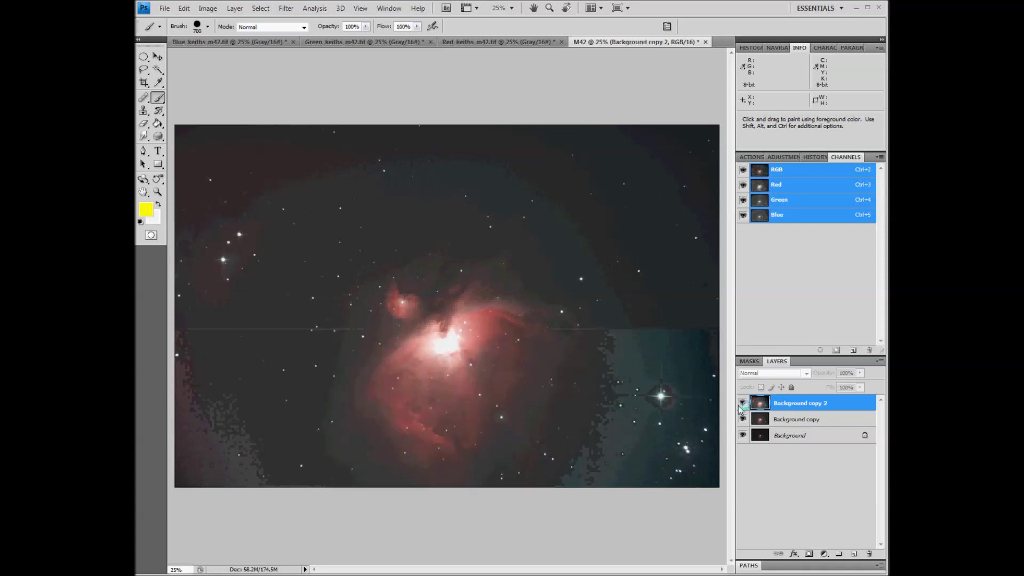
pyautogui.click(742, 403)
pyautogui.click(742, 403)
pyautogui.click(741, 405)
pyautogui.click(741, 406)
pyautogui.click(741, 406)
pyautogui.click(742, 405)
pyautogui.click(741, 405)
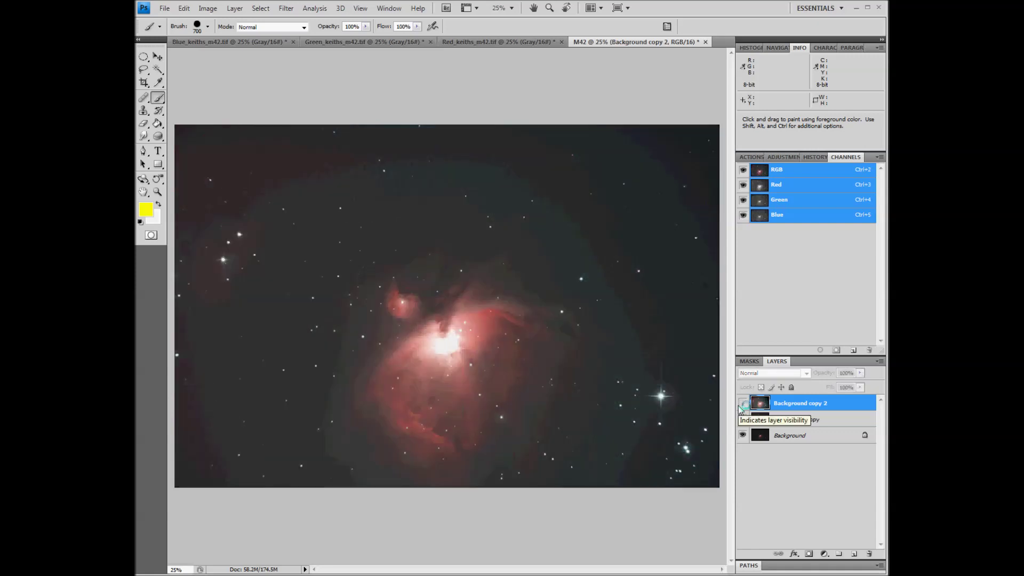
pyautogui.click(741, 405)
pyautogui.click(741, 406)
pyautogui.click(742, 406)
pyautogui.click(741, 405)
pyautogui.click(742, 406)
pyautogui.click(741, 407)
pyautogui.click(742, 406)
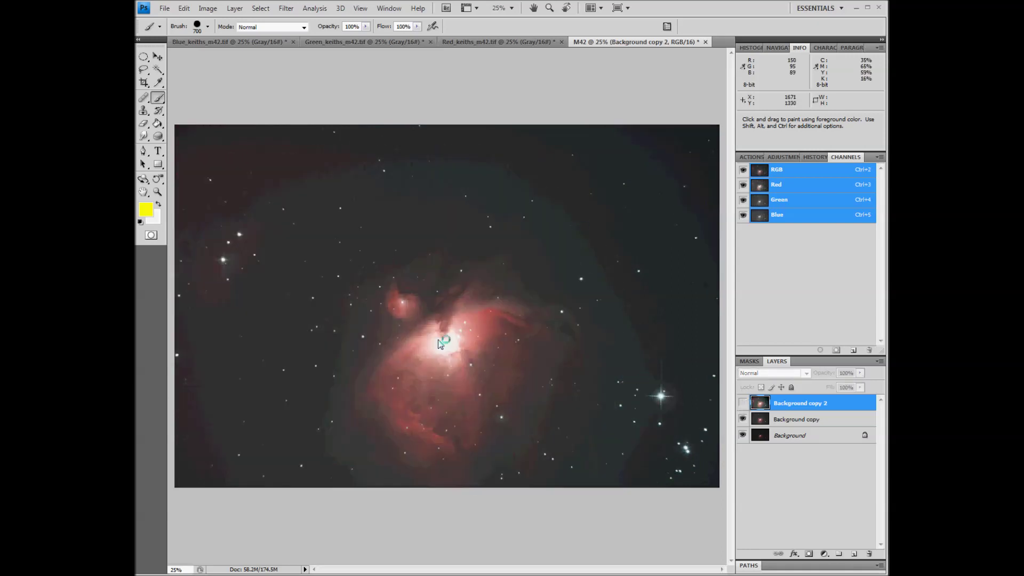
pyautogui.click(743, 404)
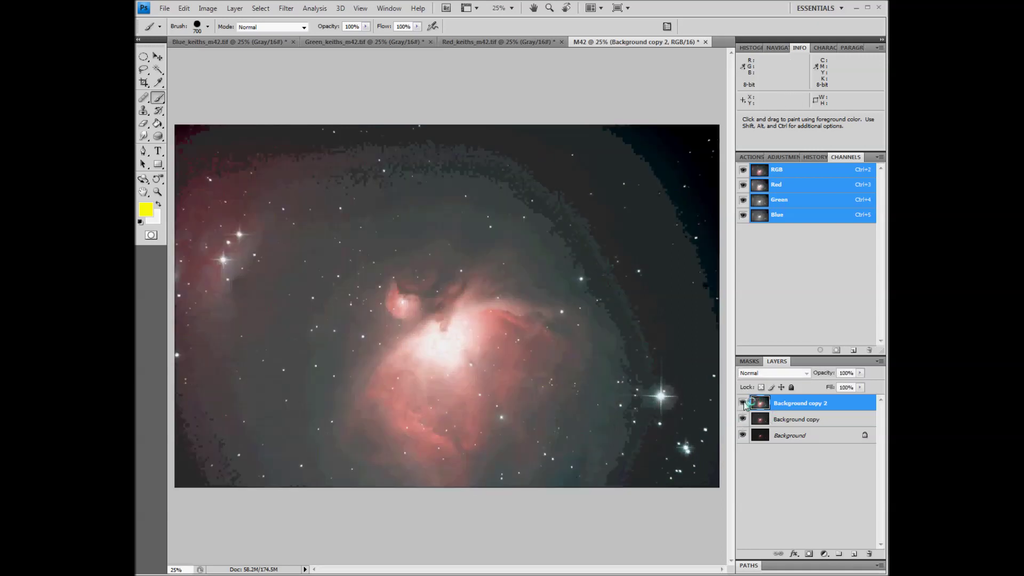
# Add a reveal-all mask to Background copy 2 and paint it black everywhere except around the nebulosity in the image's upper-left corner
pyautogui.click(235, 8)
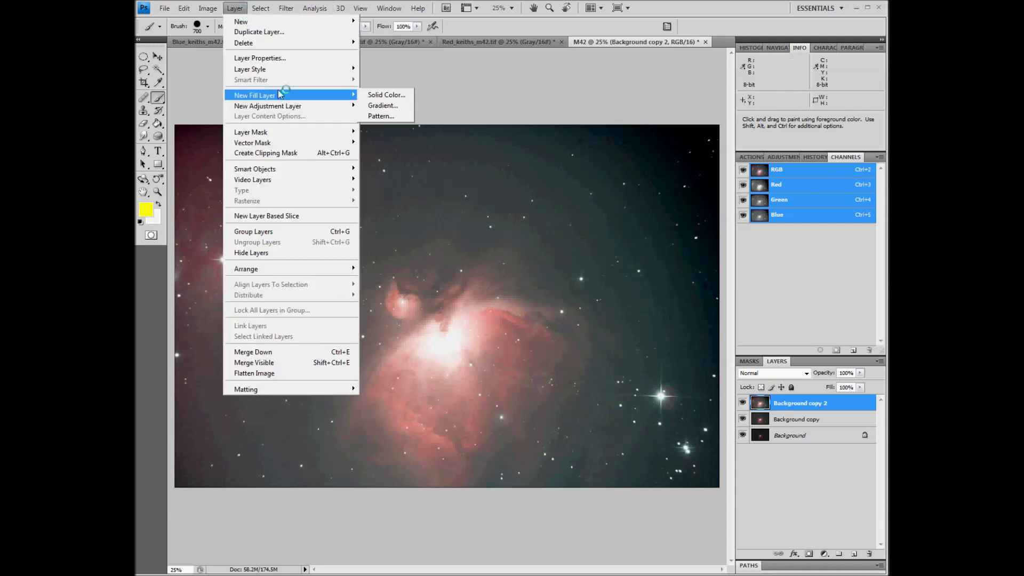
pyautogui.moveTo(283, 134)
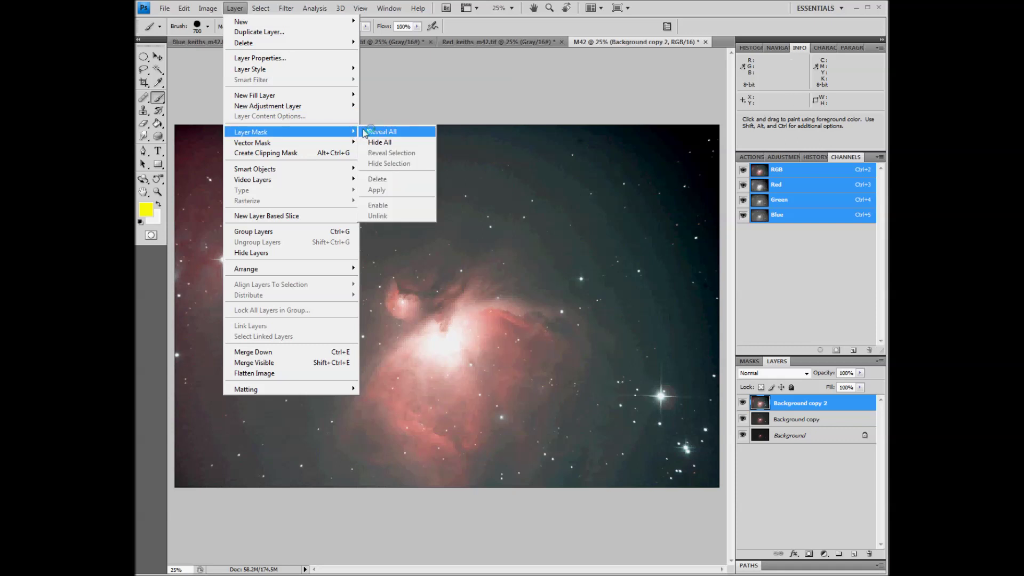
pyautogui.click(381, 132)
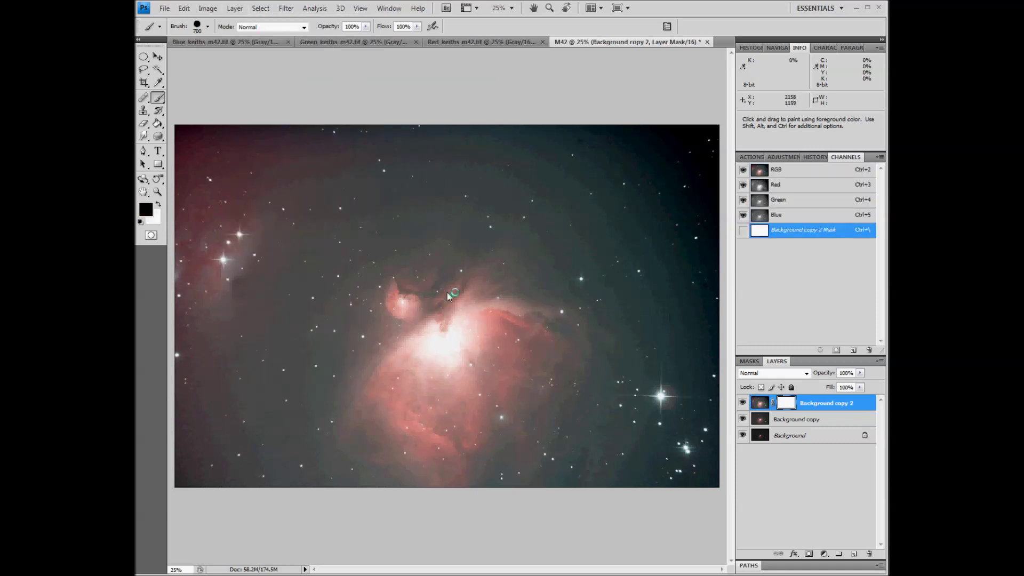
pyautogui.moveTo(379, 278)
pyautogui.mouseDown()
pyautogui.moveTo(389, 335)
pyautogui.moveTo(407, 346)
pyautogui.moveTo(404, 303)
pyautogui.moveTo(372, 294)
pyautogui.moveTo(345, 341)
pyautogui.moveTo(353, 393)
pyautogui.moveTo(362, 371)
pyautogui.moveTo(322, 418)
pyautogui.moveTo(330, 432)
pyautogui.moveTo(387, 409)
pyautogui.moveTo(371, 421)
pyautogui.moveTo(400, 450)
pyautogui.moveTo(426, 424)
pyautogui.moveTo(467, 465)
pyautogui.moveTo(479, 452)
pyautogui.moveTo(541, 454)
pyautogui.moveTo(563, 473)
pyautogui.moveTo(646, 463)
pyautogui.moveTo(676, 433)
pyautogui.moveTo(657, 359)
pyautogui.mouseUp()
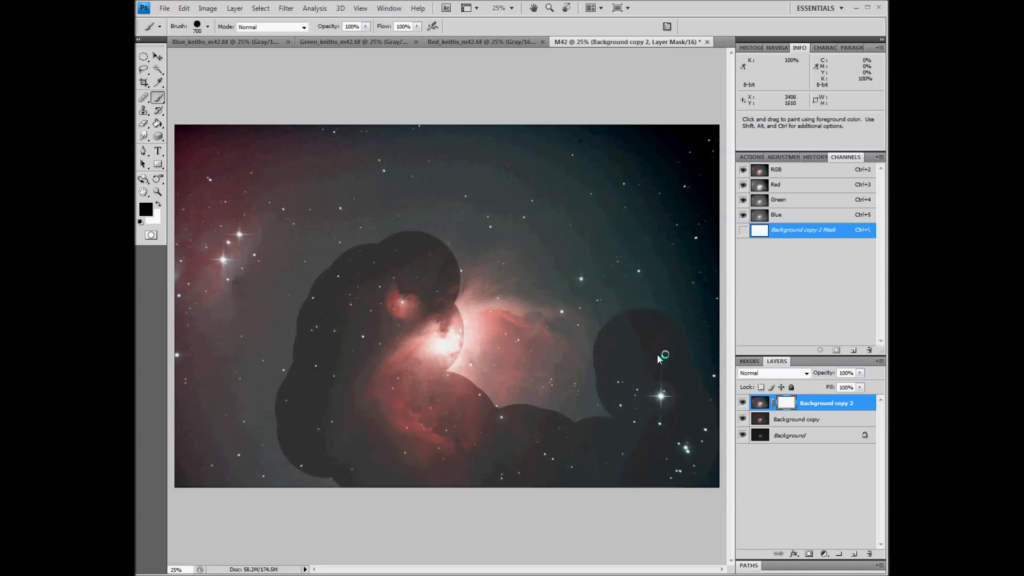
pyautogui.moveTo(667, 321)
pyautogui.mouseDown()
pyautogui.moveTo(608, 182)
pyautogui.moveTo(558, 137)
pyautogui.moveTo(462, 186)
pyautogui.moveTo(539, 232)
pyautogui.moveTo(606, 342)
pyautogui.moveTo(640, 312)
pyautogui.moveTo(632, 192)
pyautogui.moveTo(628, 211)
pyautogui.moveTo(674, 279)
pyautogui.moveTo(676, 324)
pyautogui.moveTo(589, 282)
pyautogui.moveTo(518, 311)
pyautogui.moveTo(595, 401)
pyautogui.mouseUp()
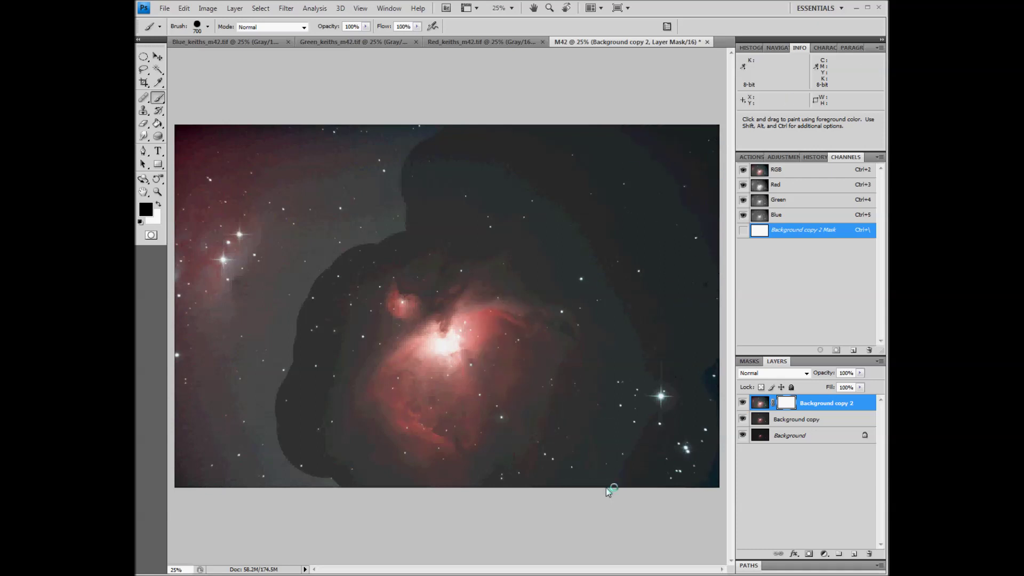
pyautogui.moveTo(375, 472)
pyautogui.mouseDown()
pyautogui.moveTo(356, 454)
pyautogui.moveTo(315, 476)
pyautogui.moveTo(256, 478)
pyautogui.moveTo(269, 398)
pyautogui.moveTo(187, 481)
pyautogui.moveTo(316, 323)
pyautogui.moveTo(402, 250)
pyautogui.moveTo(390, 242)
pyautogui.moveTo(404, 208)
pyautogui.moveTo(448, 159)
pyautogui.mouseUp()
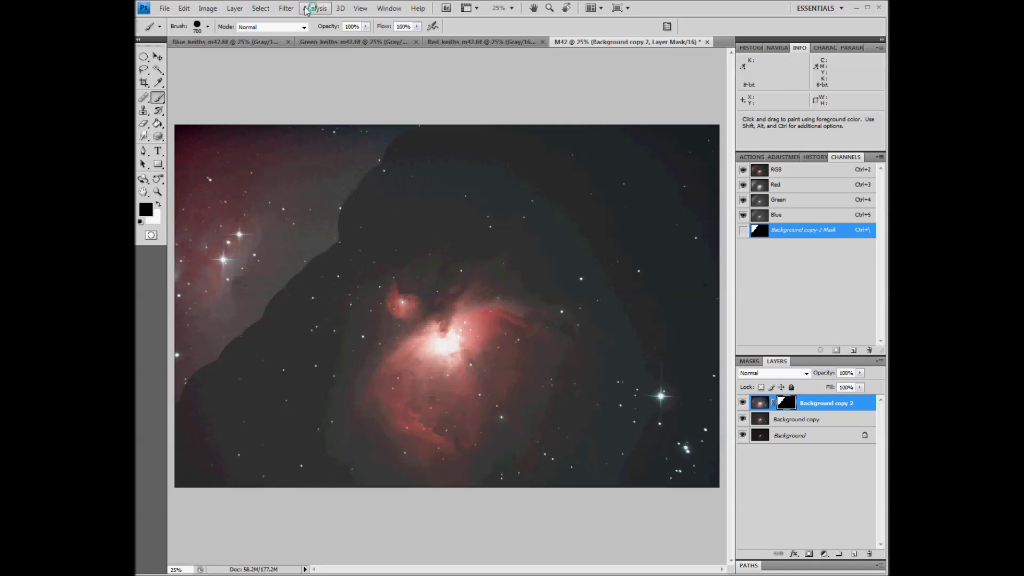
# Blur the Background copy 2 mask with a 250-pixel Gaussian Blur to soften its painted edge
pyautogui.click(286, 8)
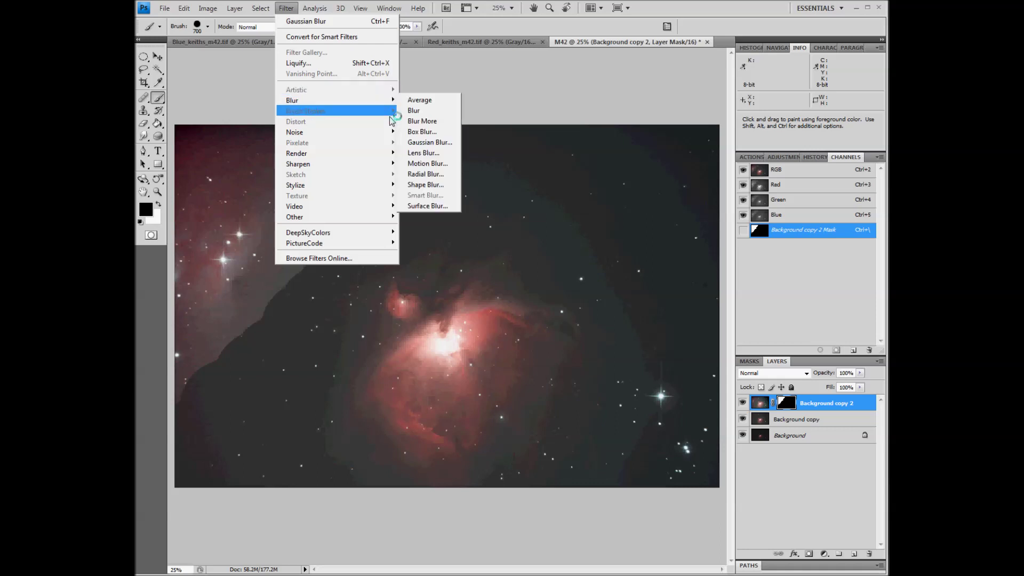
pyautogui.click(430, 142)
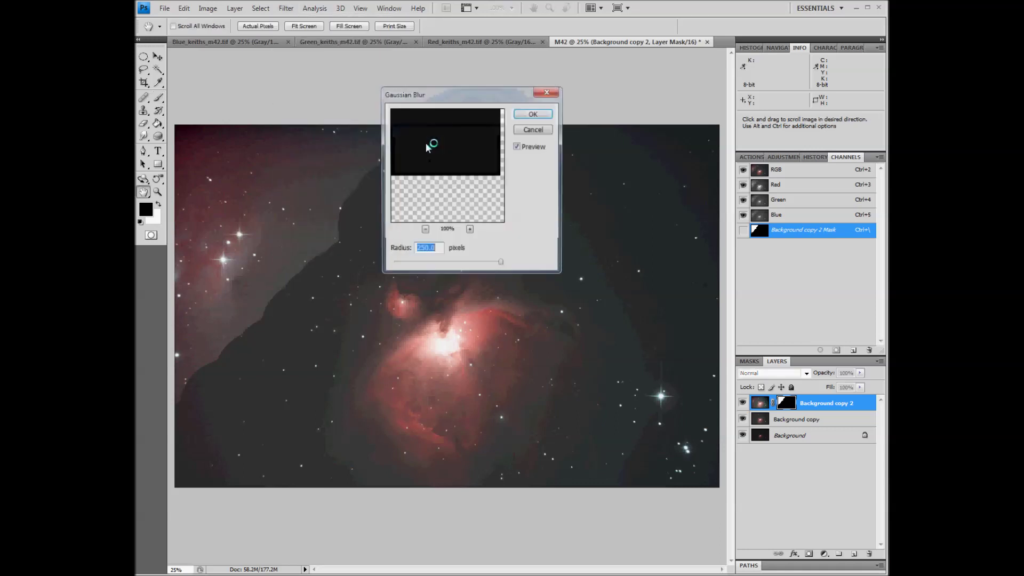
pyautogui.click(424, 230)
pyautogui.click(424, 230)
pyautogui.click(424, 230)
pyautogui.click(424, 231)
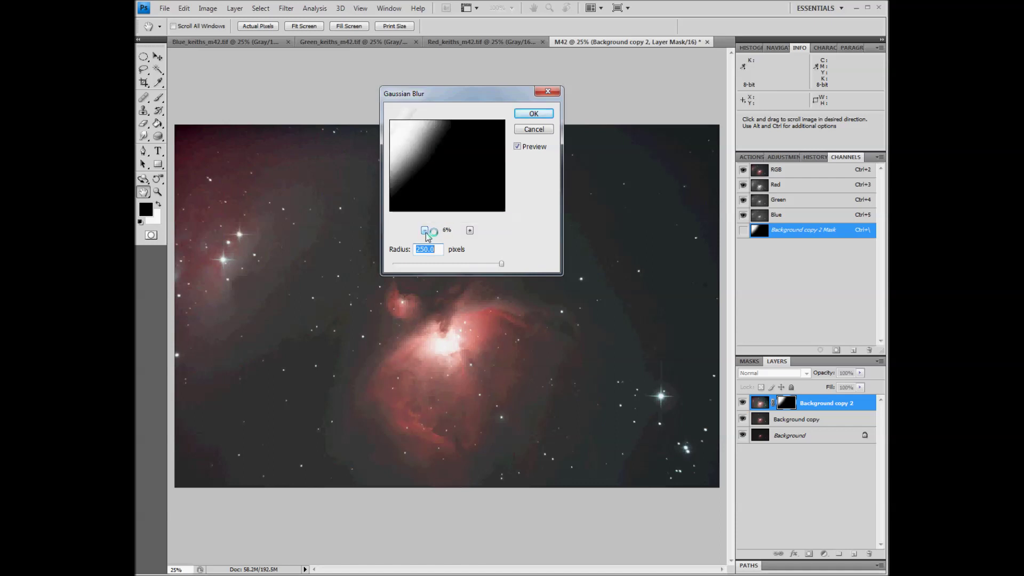
pyautogui.click(424, 230)
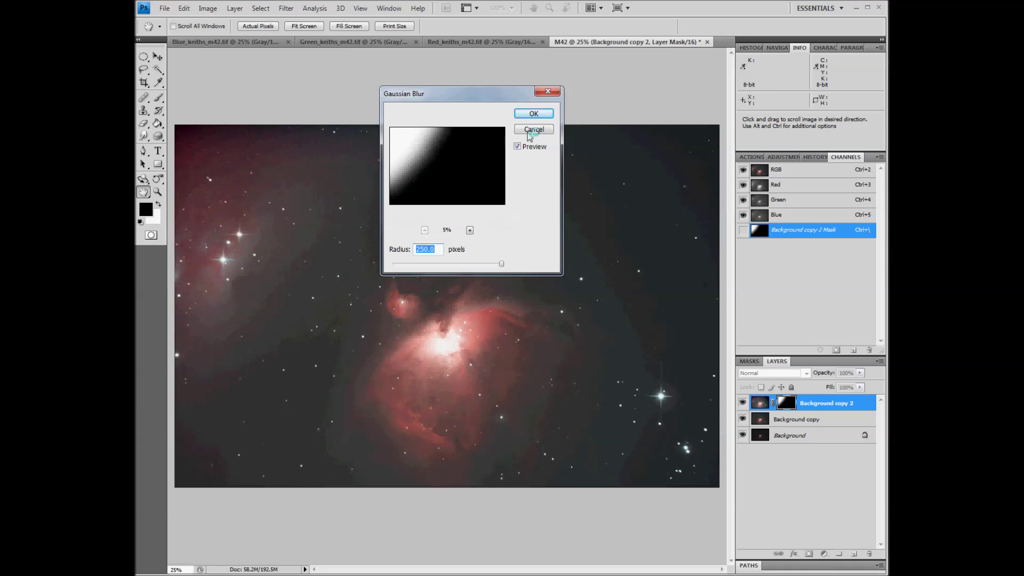
pyautogui.click(531, 114)
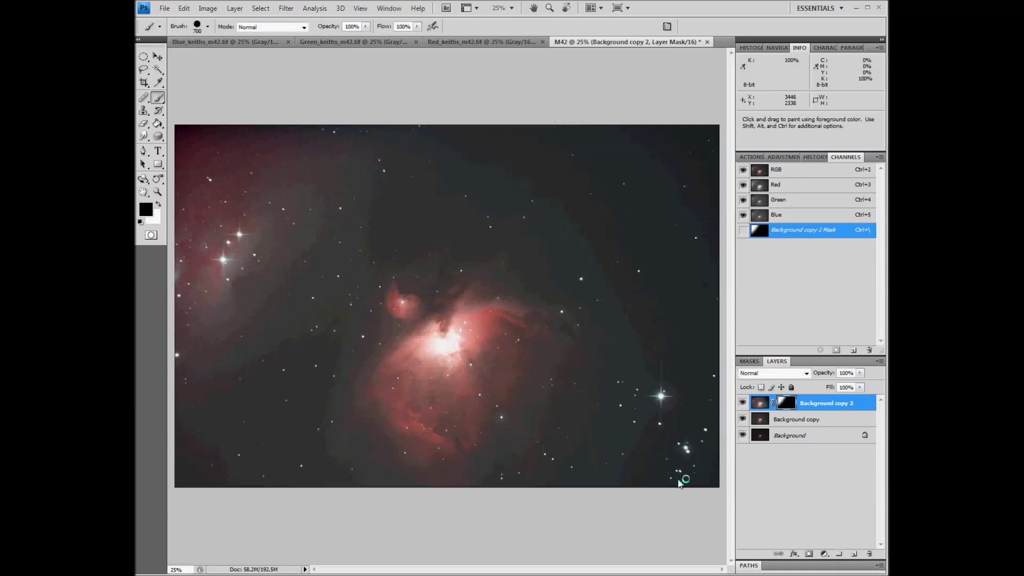
# Merge the masked Background copy 2 layer down into Background copy
pyautogui.rightClick(802, 404)
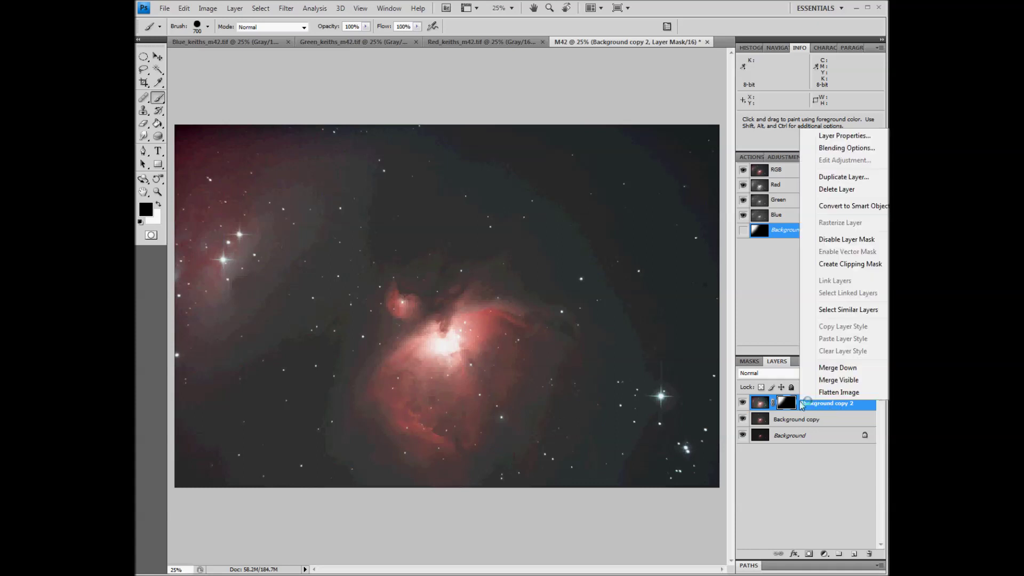
pyautogui.click(829, 368)
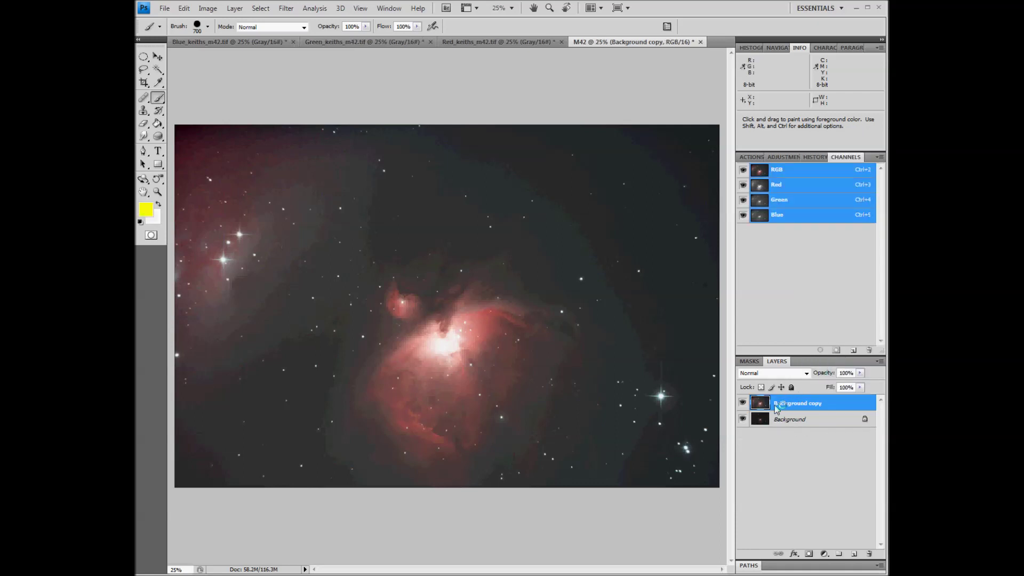
# Compare the image with and without the merged Background copy layer by repeatedly hiding and showing it, leaving it shown
pyautogui.click(743, 404)
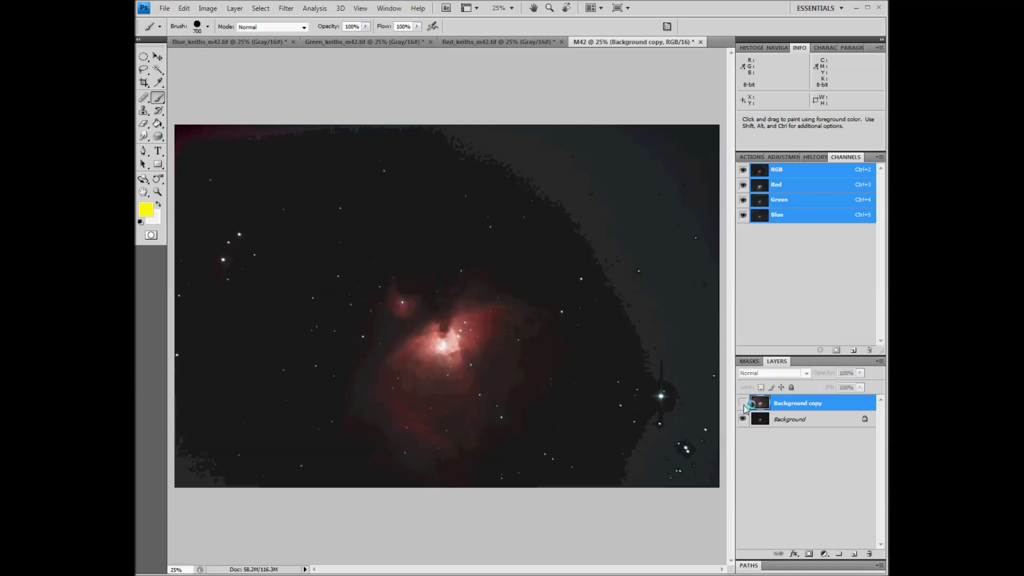
pyautogui.click(744, 405)
pyautogui.click(744, 404)
pyautogui.click(744, 404)
pyautogui.click(743, 404)
pyautogui.click(744, 405)
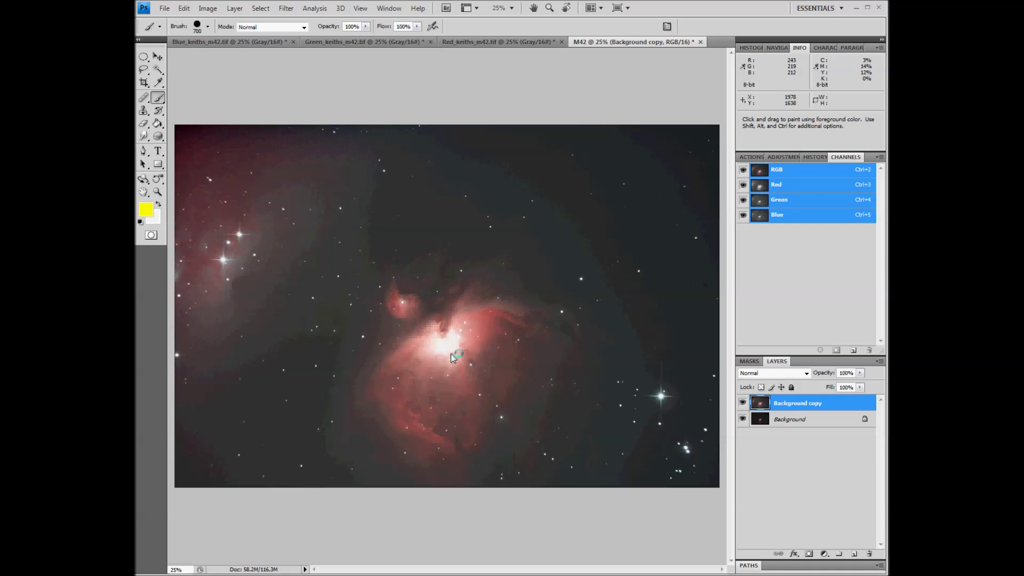
pyautogui.click(744, 404)
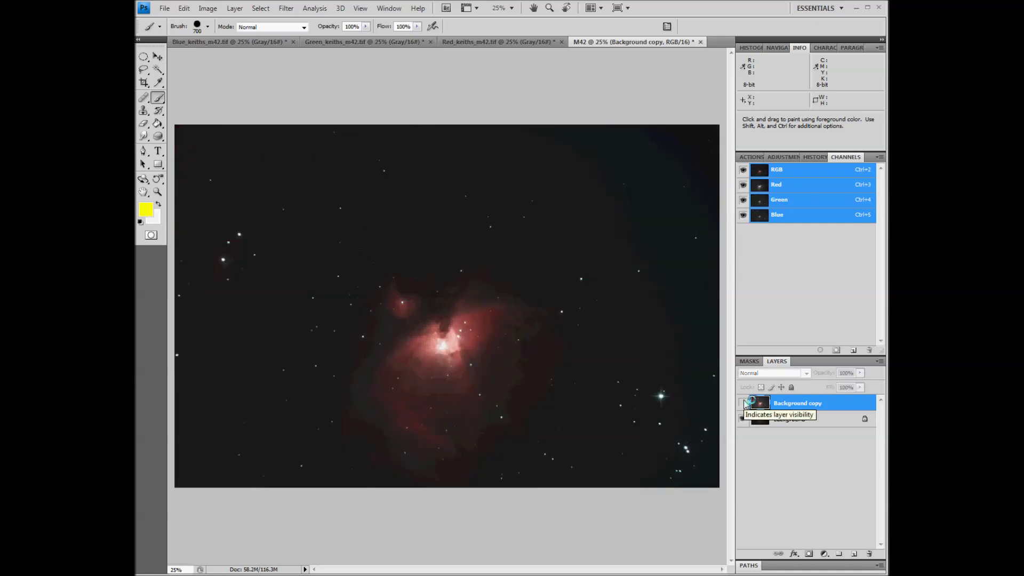
pyautogui.click(744, 405)
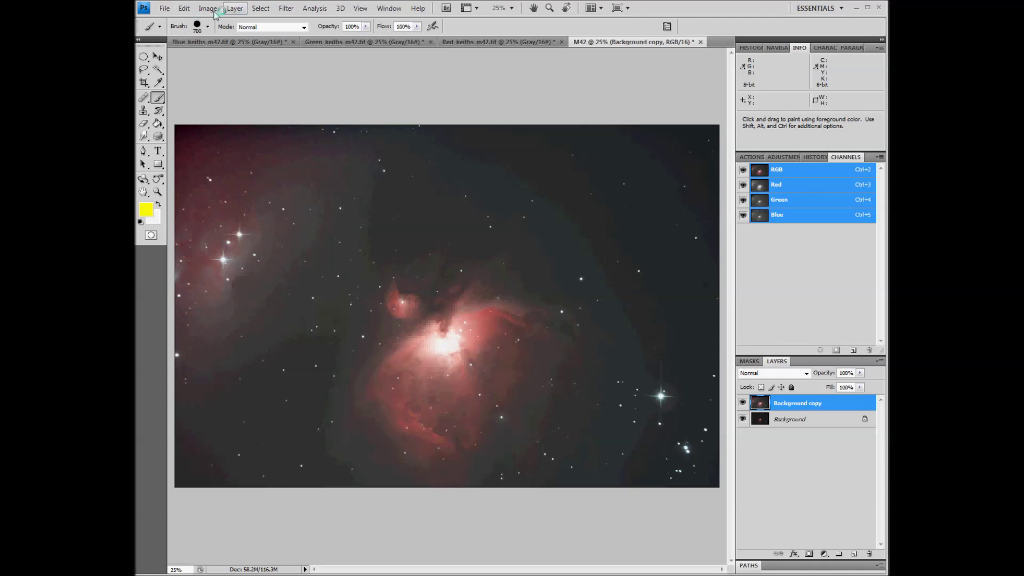
# Add a reveal-all mask to Background copy and paint it black over the nebula's bright core with the 700-pixel brush
pyautogui.click(235, 8)
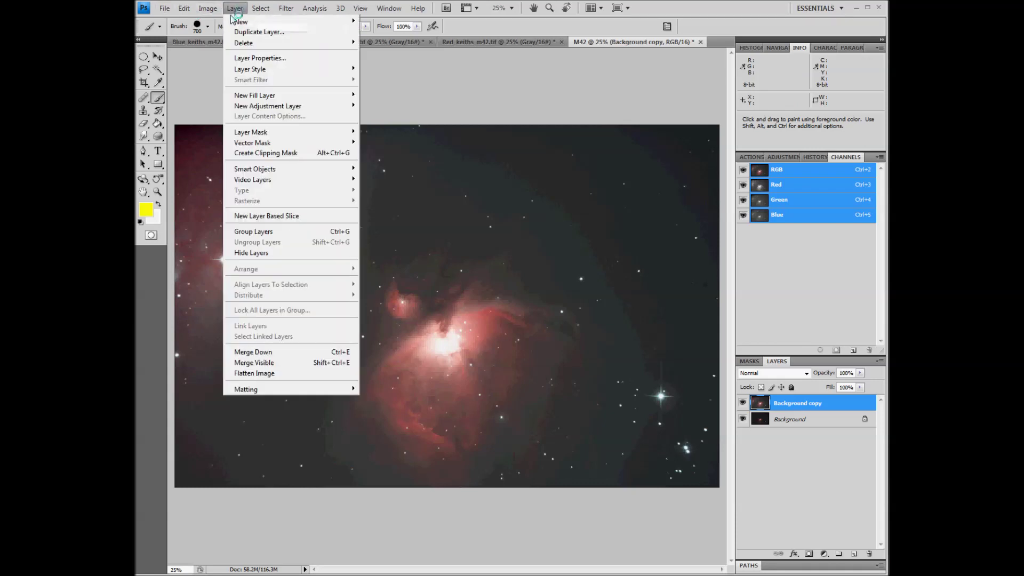
pyautogui.moveTo(286, 131)
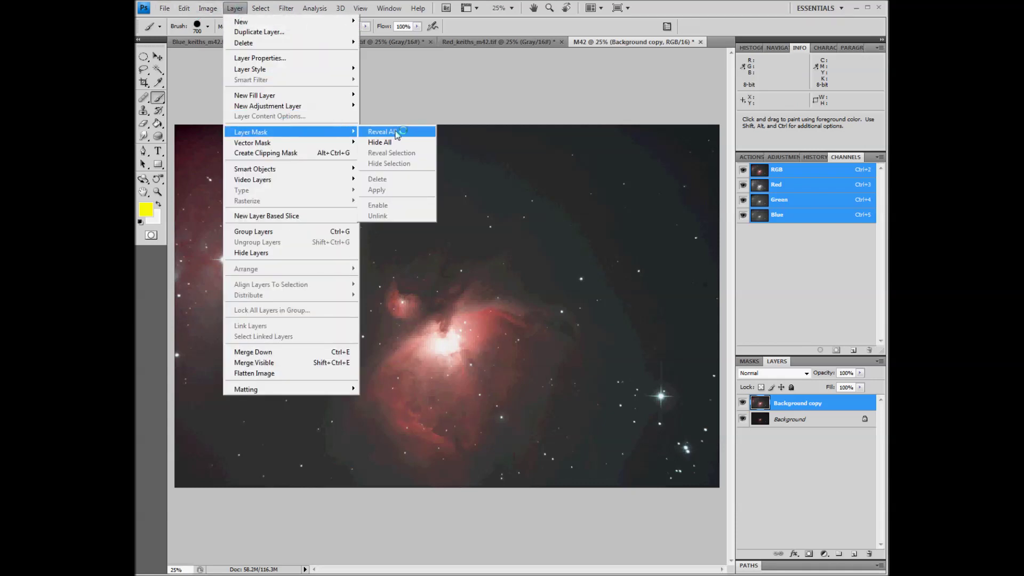
pyautogui.click(375, 132)
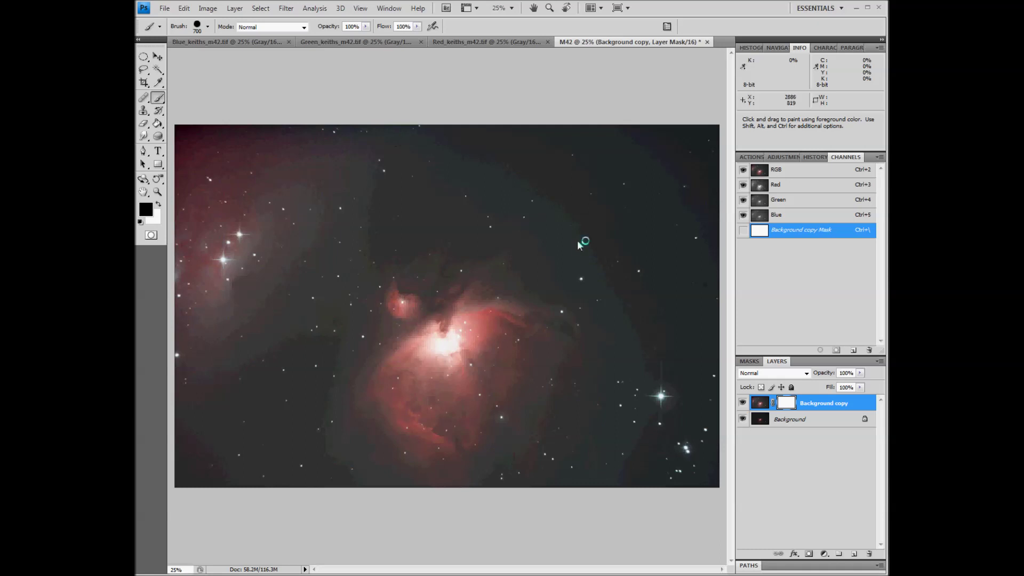
pyautogui.click(451, 360)
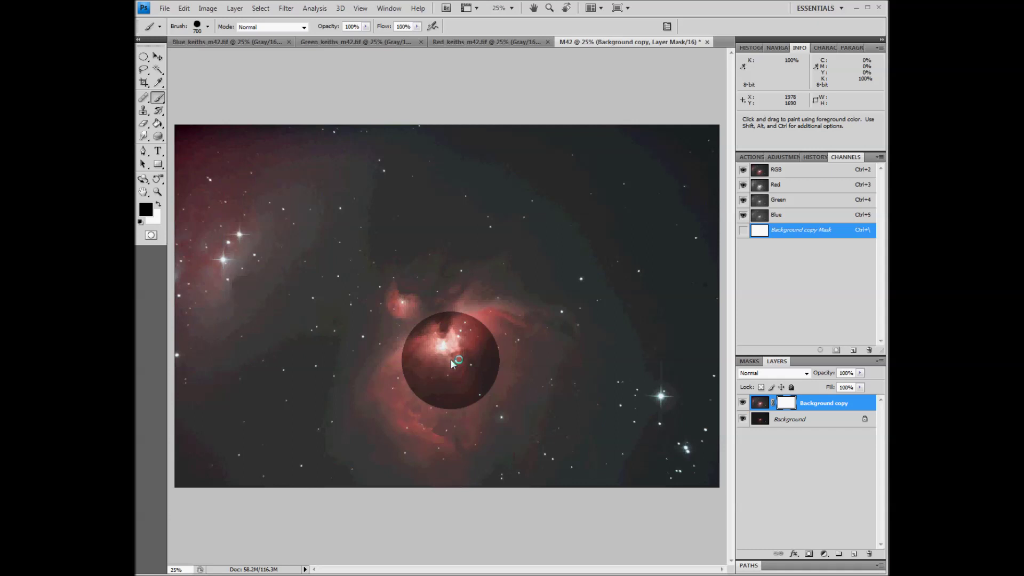
pyautogui.click(461, 357)
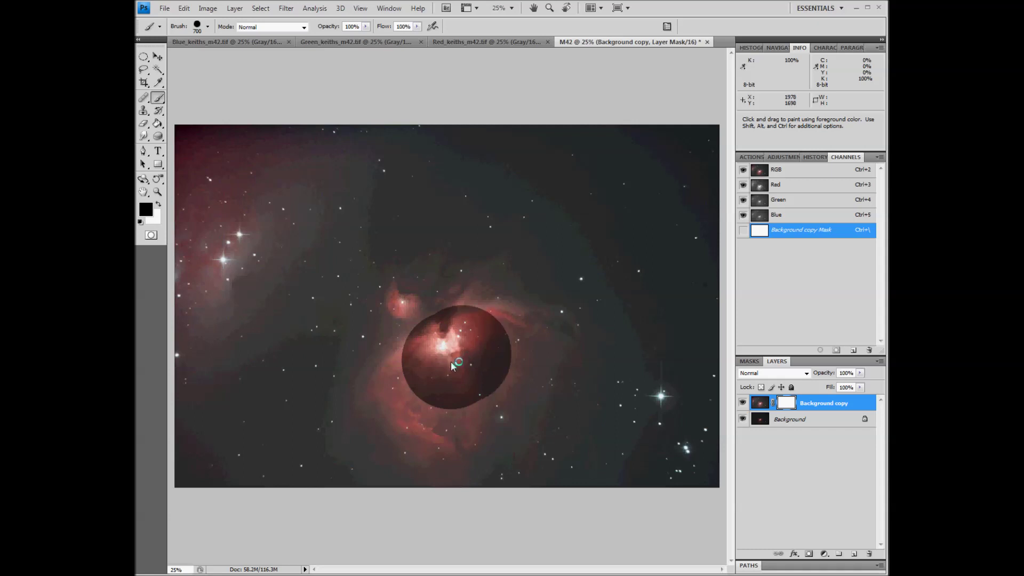
pyautogui.click(452, 366)
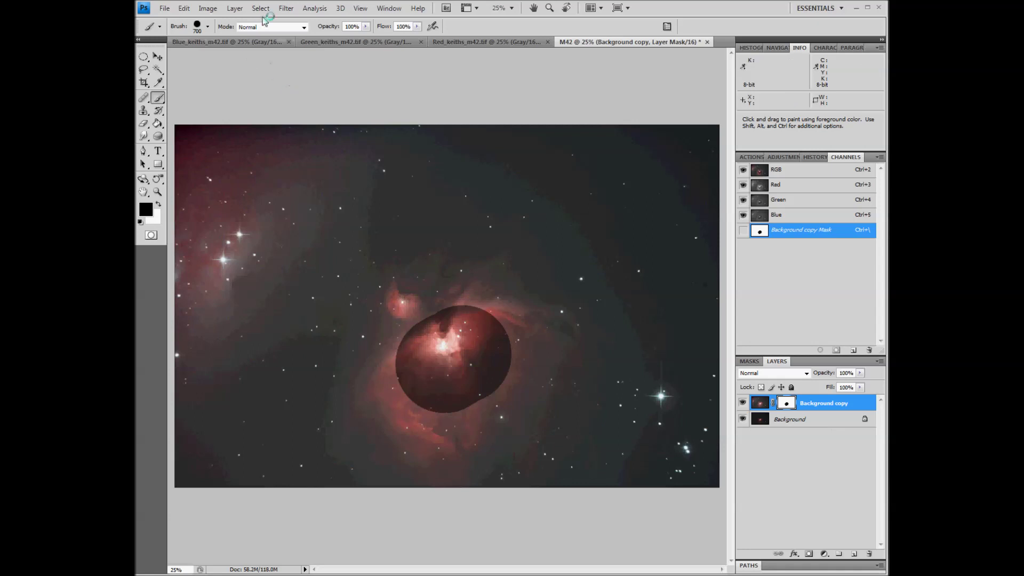
# Start a Gaussian Blur on the Background copy mask and zoom its preview out to 8% to show the whole painted spot
pyautogui.click(283, 9)
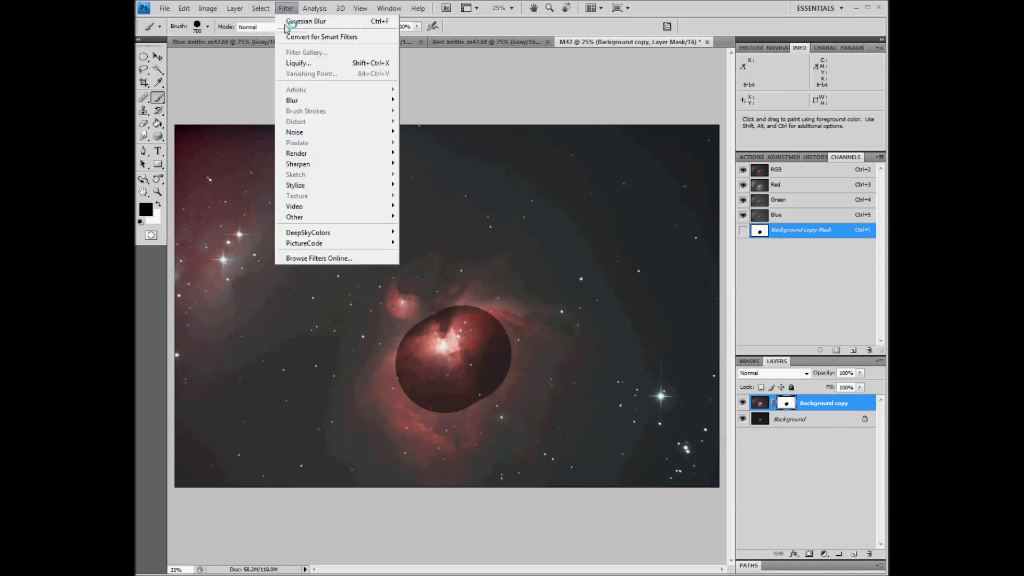
pyautogui.click(426, 148)
pyautogui.press('space')
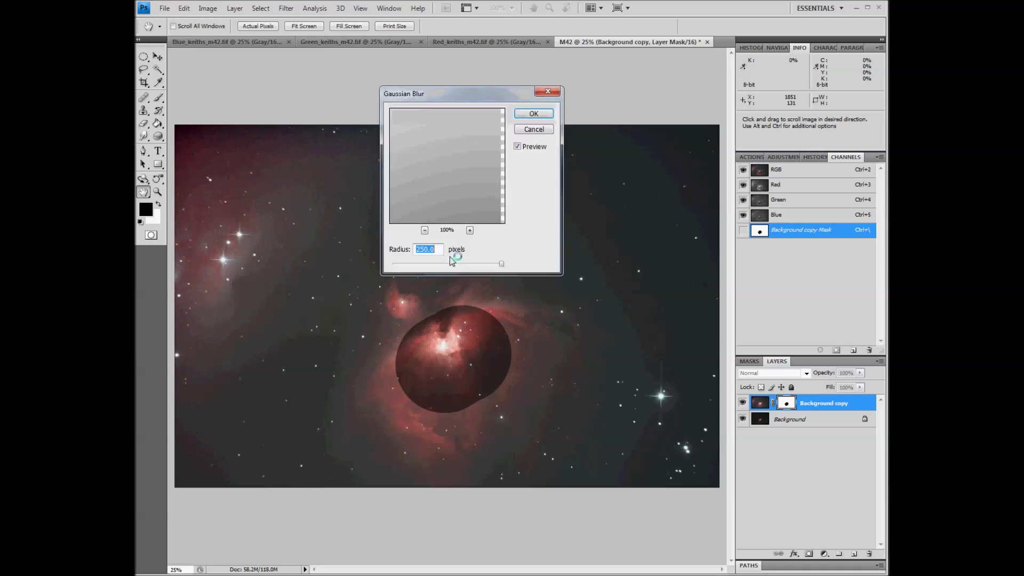
pyautogui.click(425, 230)
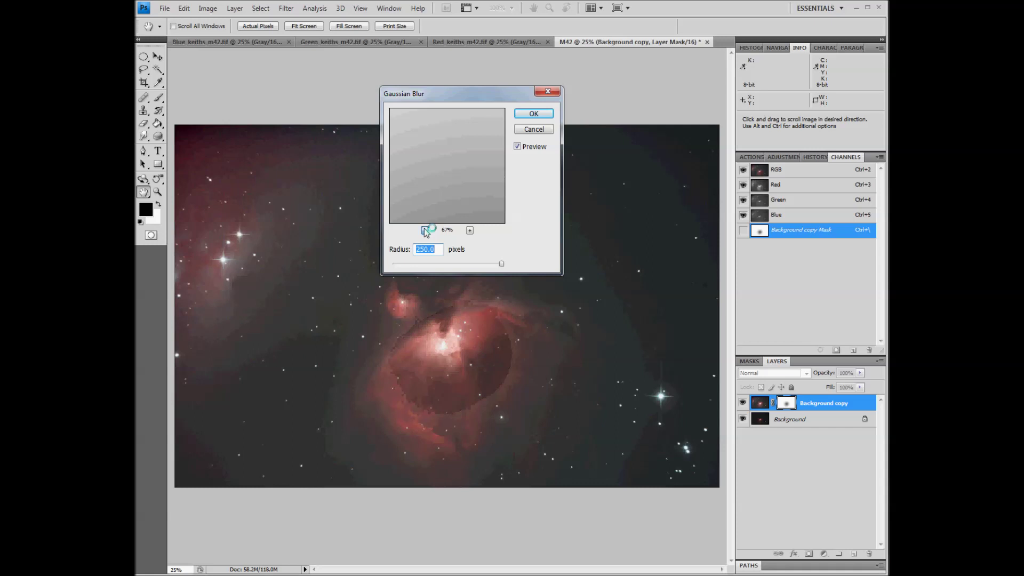
pyautogui.click(425, 230)
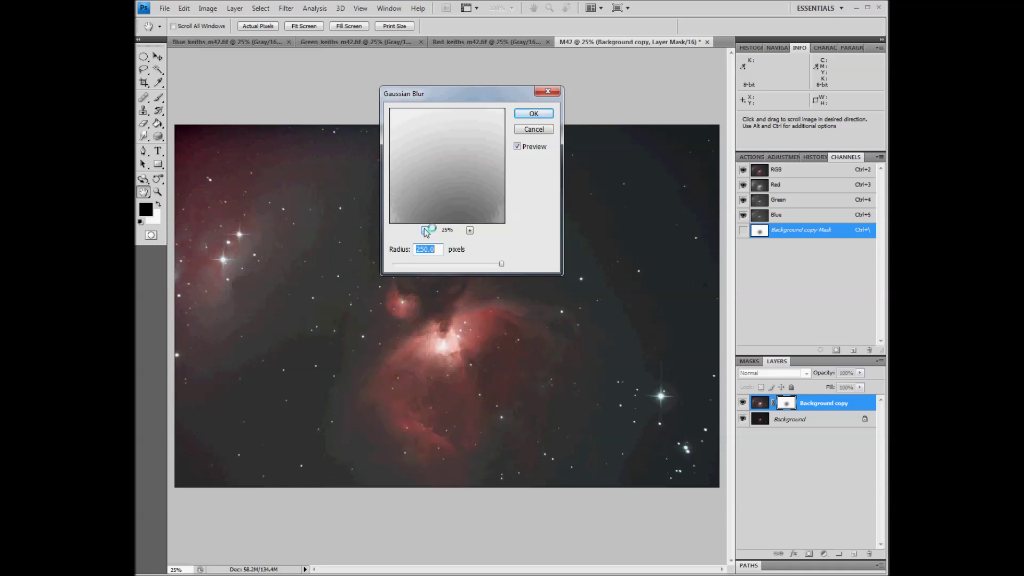
pyautogui.click(425, 230)
pyautogui.click(425, 229)
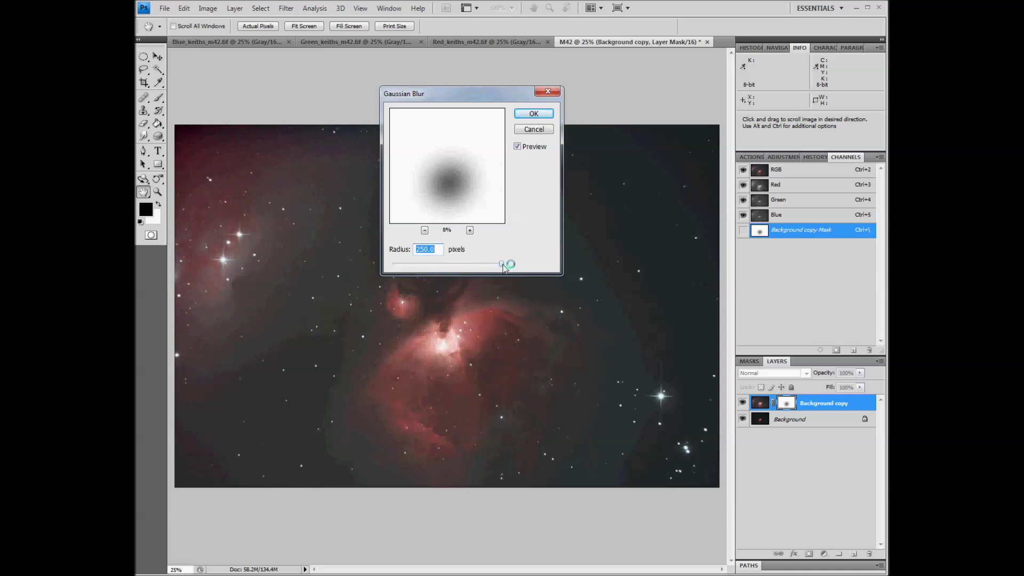
# Compare the nebula core with and without the 250-pixel mask blur by toggling the preview, leaving it on
pyautogui.click(522, 147)
pyautogui.click(523, 148)
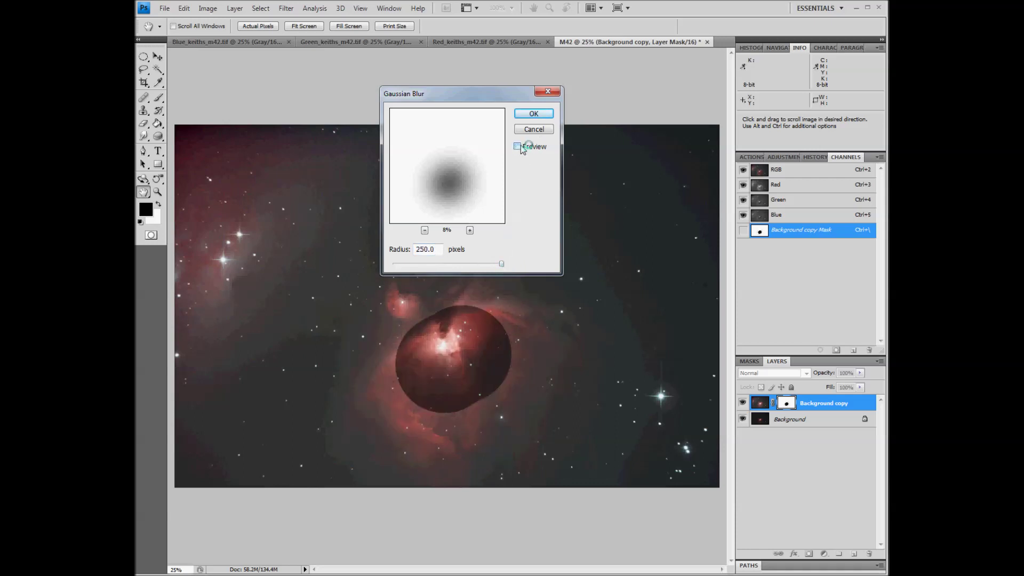
pyautogui.click(517, 147)
pyautogui.click(522, 148)
pyautogui.click(522, 148)
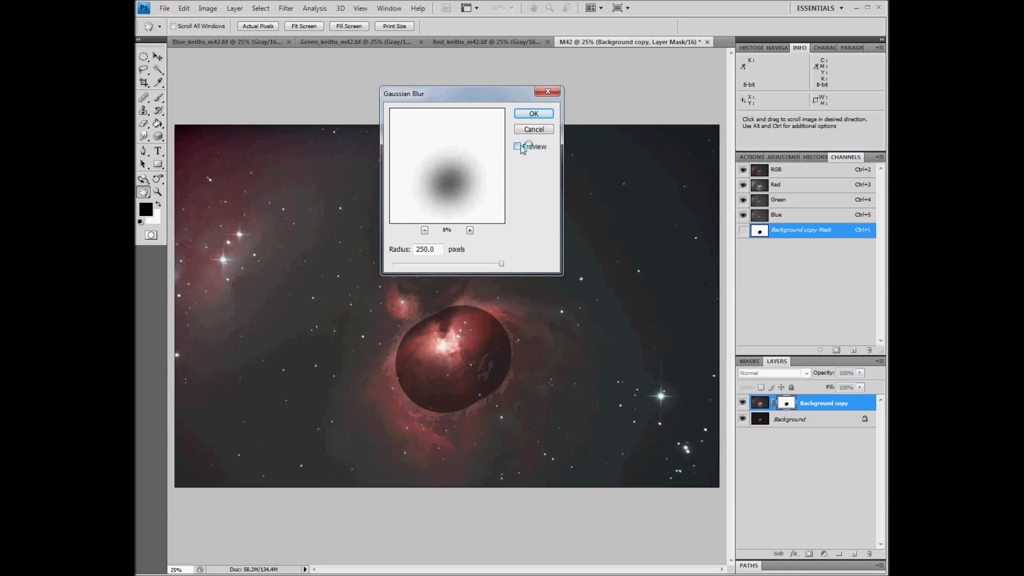
pyautogui.click(517, 146)
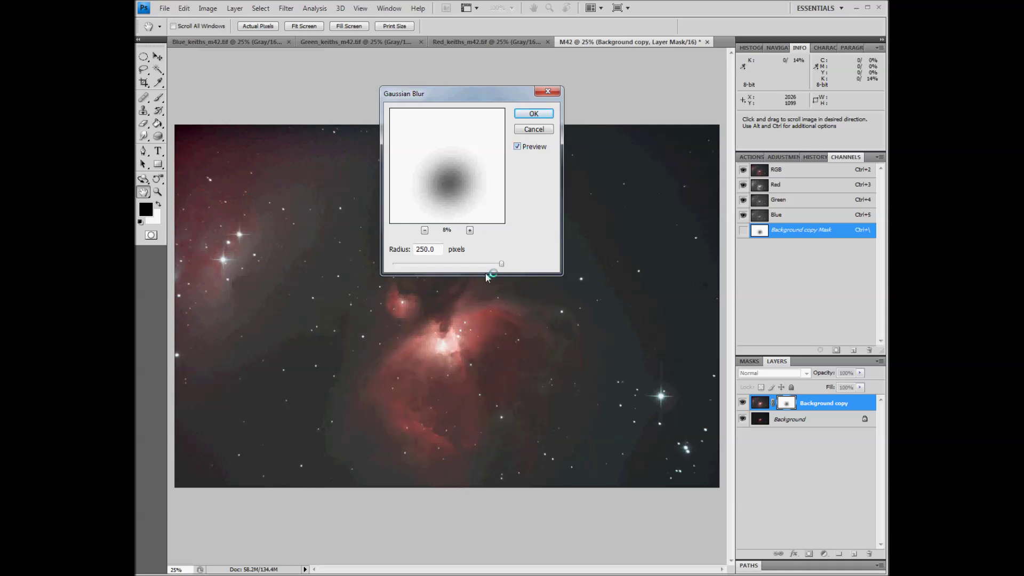
# Reduce the Gaussian Blur radius to 172 pixels and apply it to the Background copy mask
pyautogui.moveTo(503, 267); pyautogui.dragTo(469, 271)
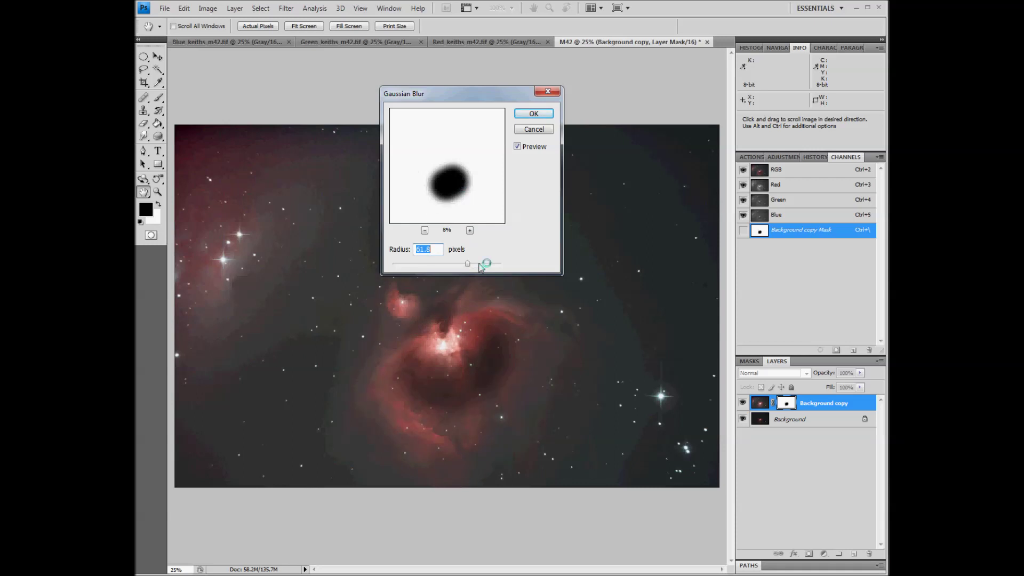
pyautogui.moveTo(469, 265); pyautogui.dragTo(498, 268)
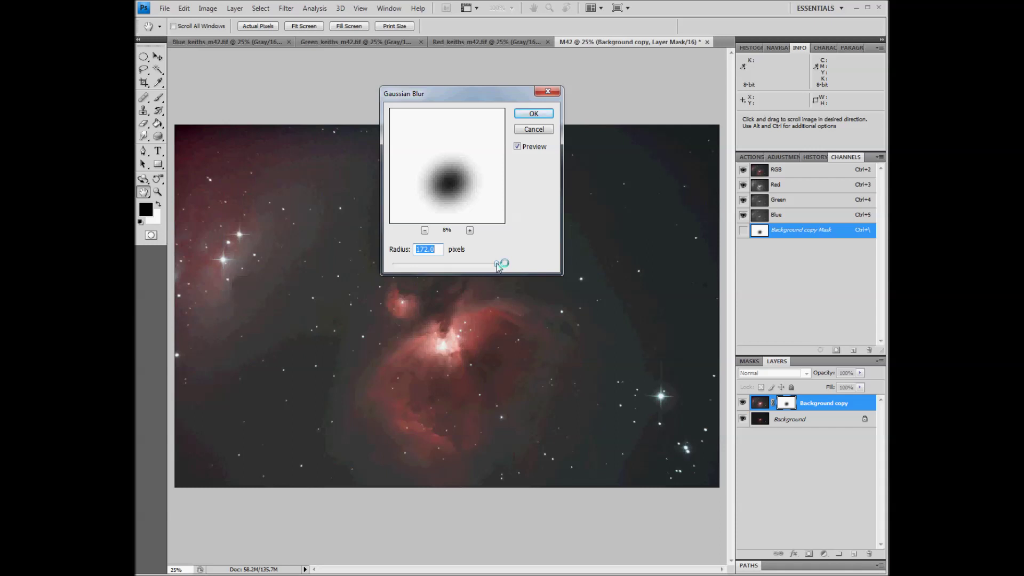
pyautogui.click(535, 114)
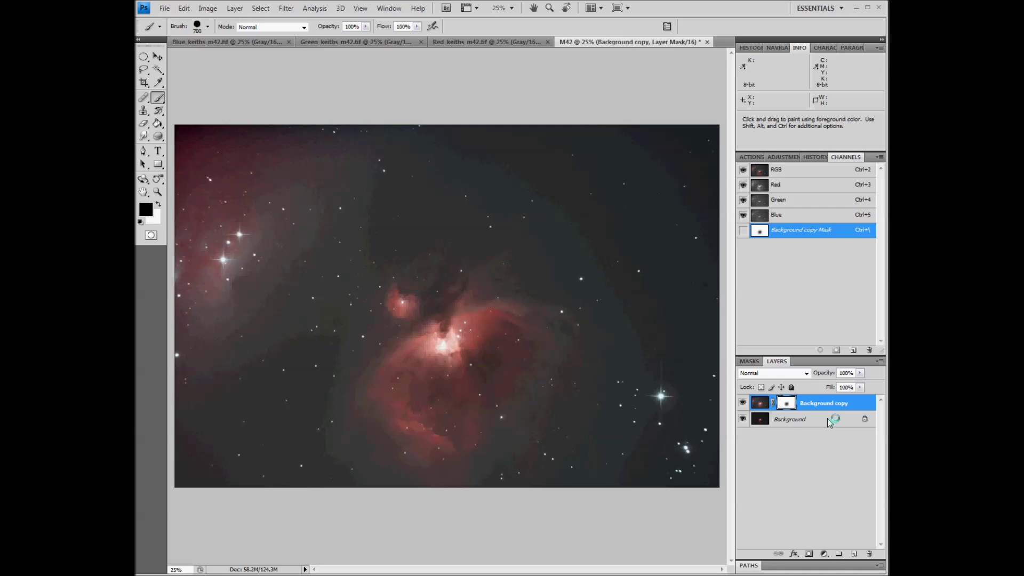
# Duplicate the Background layer and merge the masked Background copy down into the duplicate
pyautogui.moveTo(830, 421); pyautogui.dragTo(853, 554)
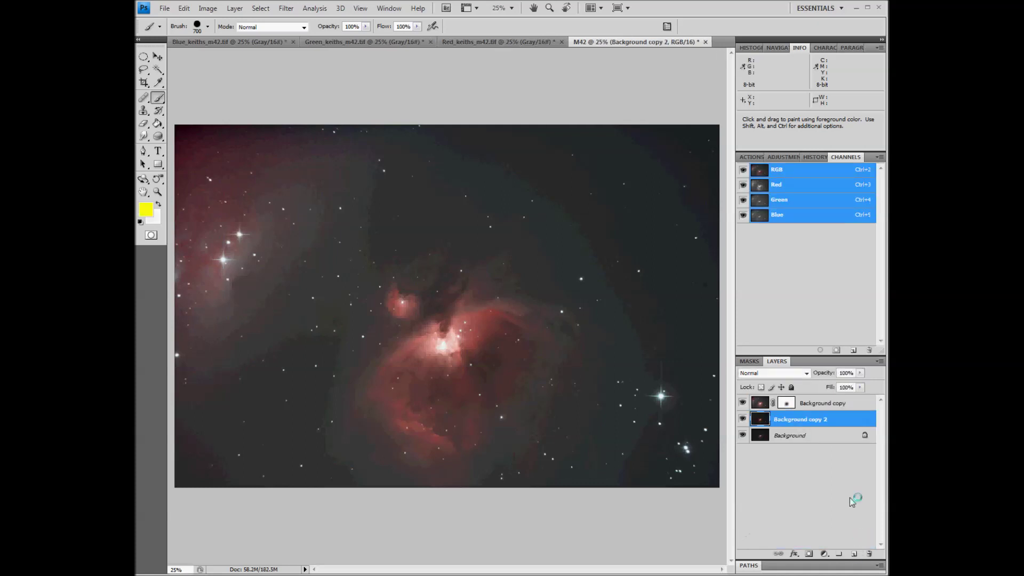
pyautogui.rightClick(813, 407)
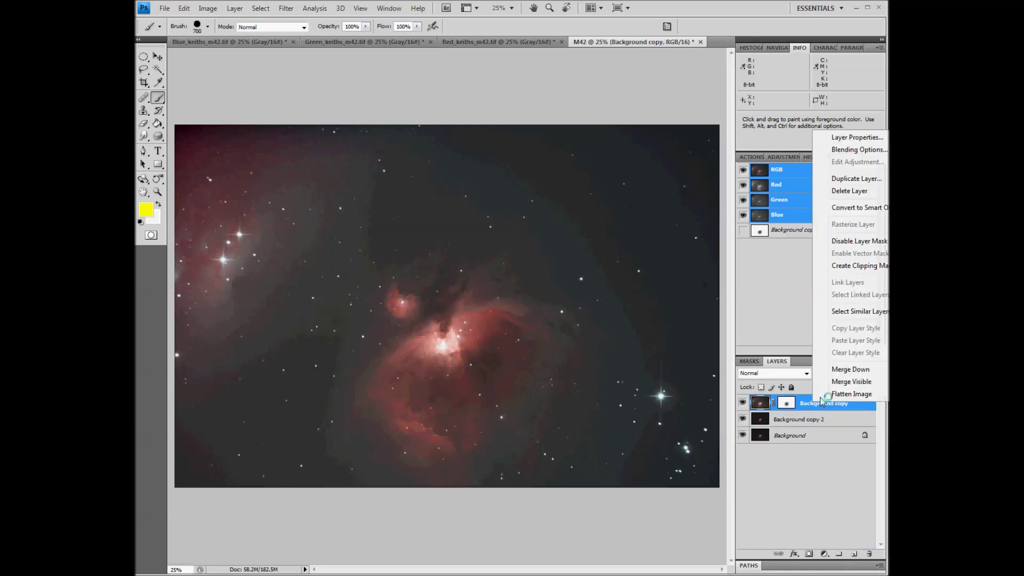
pyautogui.click(850, 369)
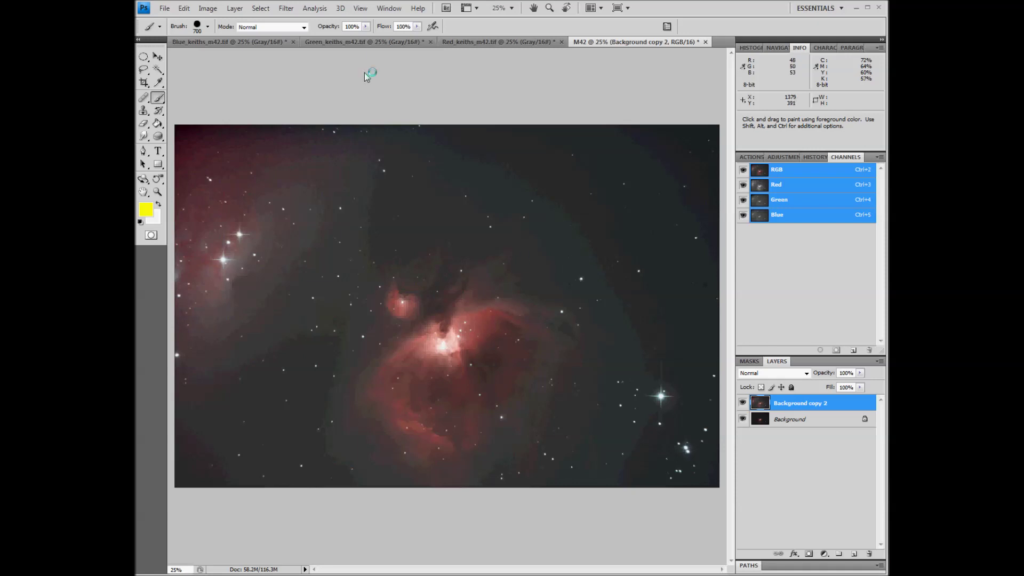
# Darken the sky on Background copy 2 with a Levels adjustment, setting the RGB black input level to 19
pyautogui.click(208, 9)
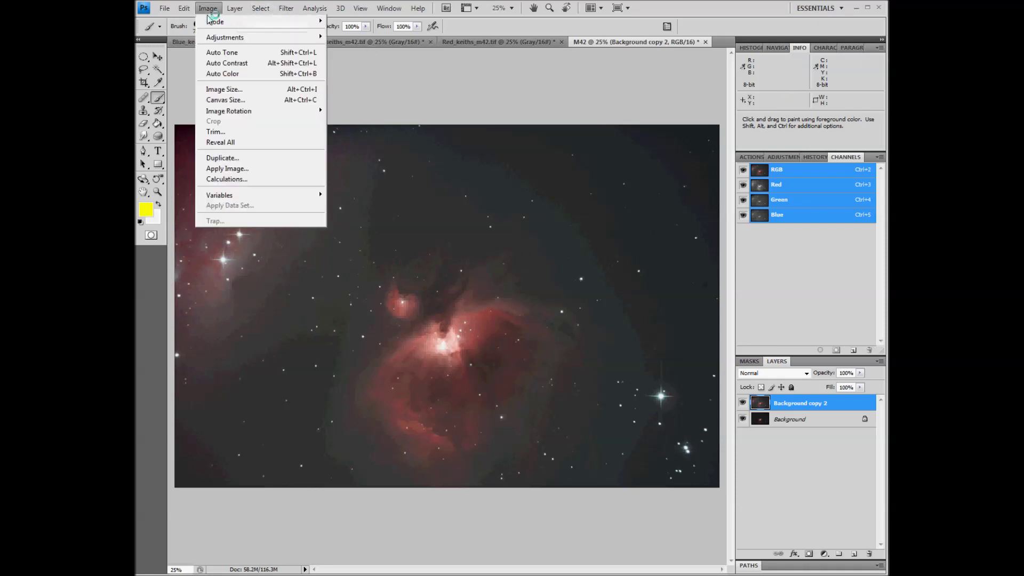
pyautogui.moveTo(312, 40)
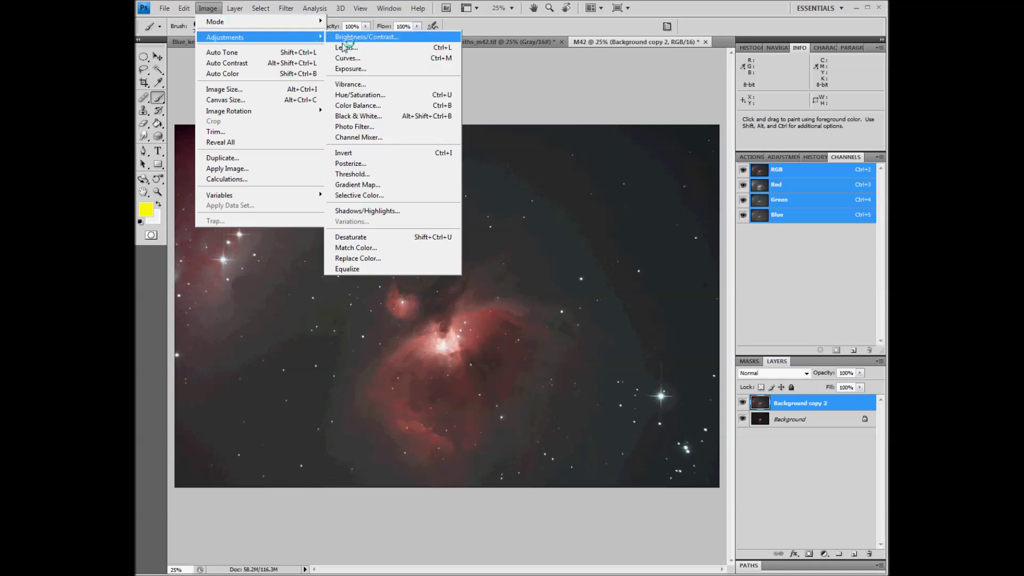
pyautogui.click(347, 48)
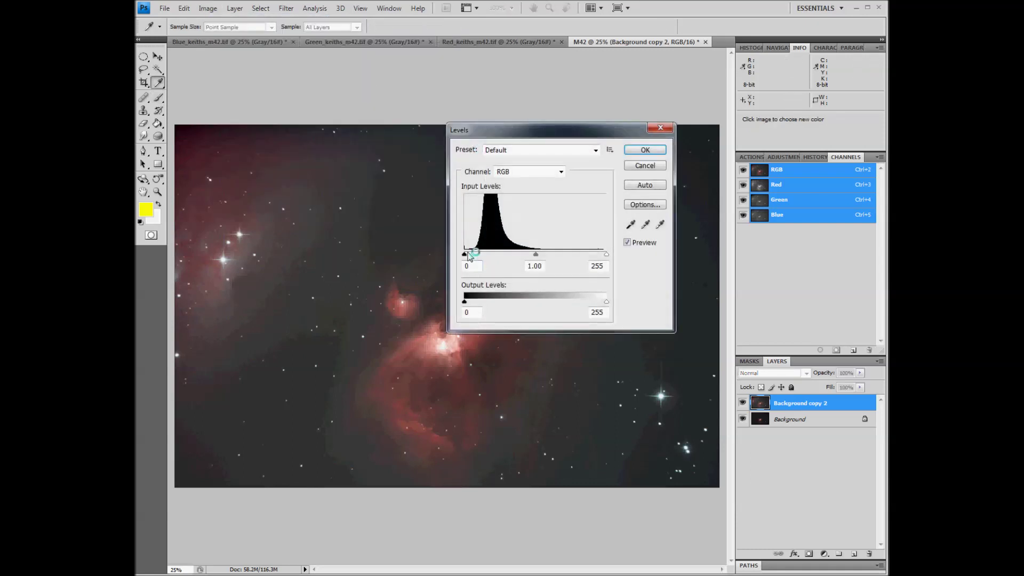
pyautogui.moveTo(466, 256); pyautogui.dragTo(477, 257)
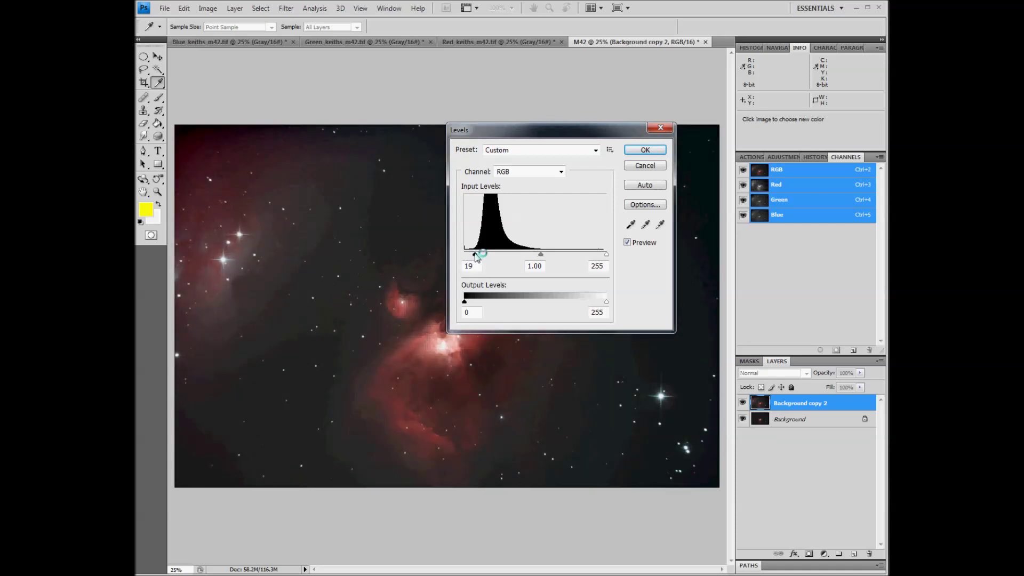
pyautogui.moveTo(476, 256); pyautogui.dragTo(516, 254)
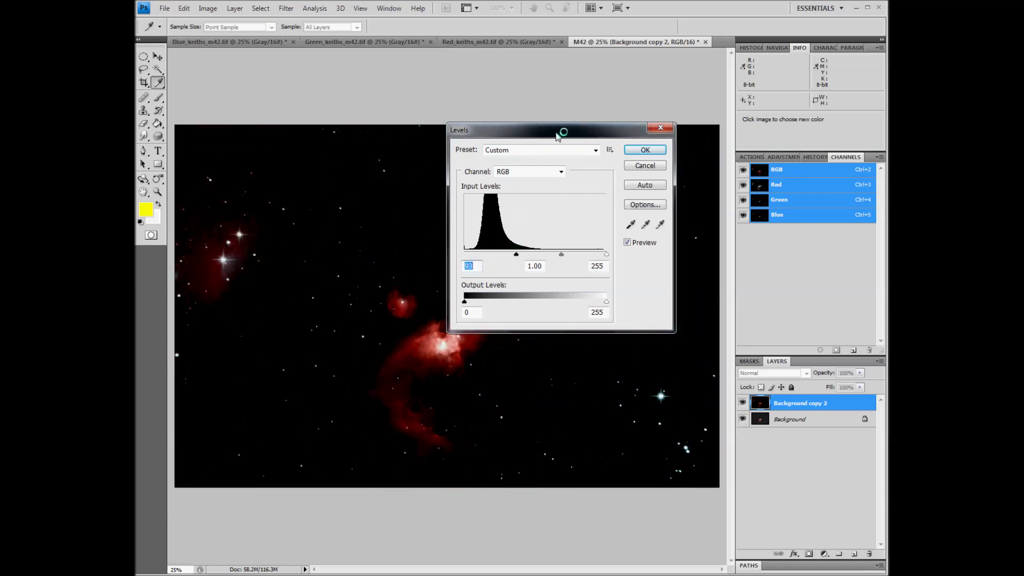
pyautogui.moveTo(560, 133); pyautogui.dragTo(592, 104)
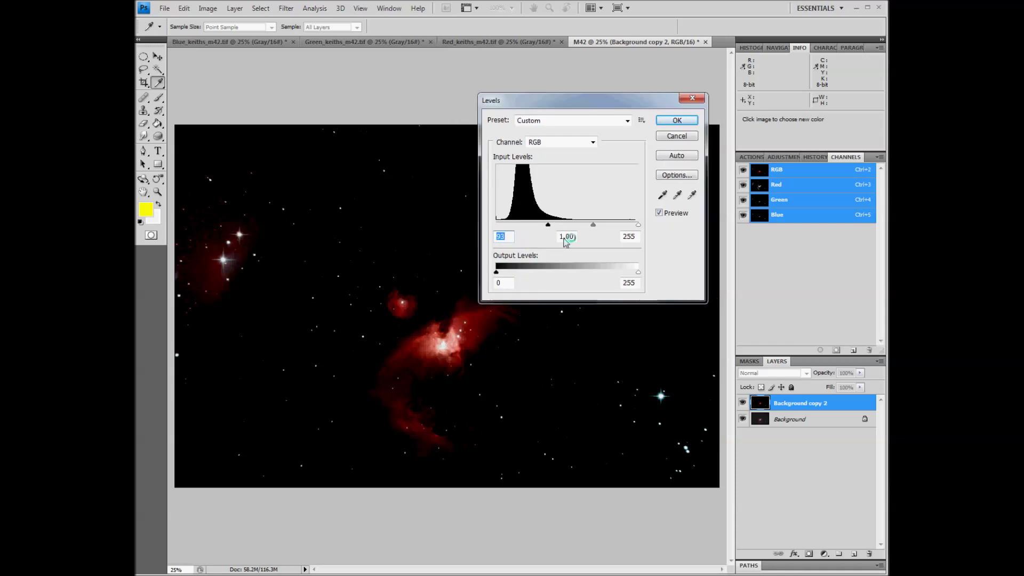
pyautogui.moveTo(547, 225); pyautogui.dragTo(507, 226)
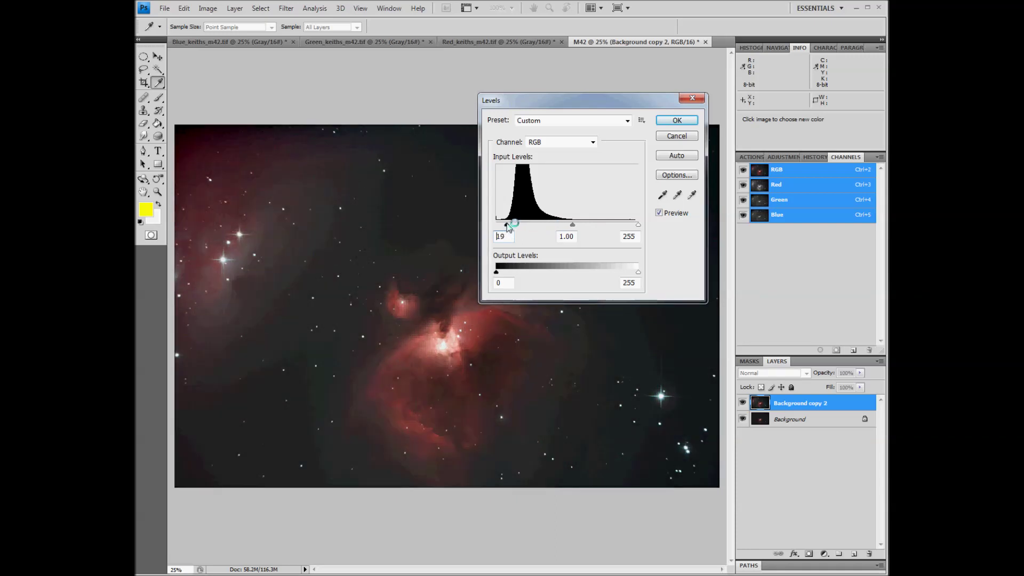
pyautogui.click(677, 120)
pyautogui.press('b')
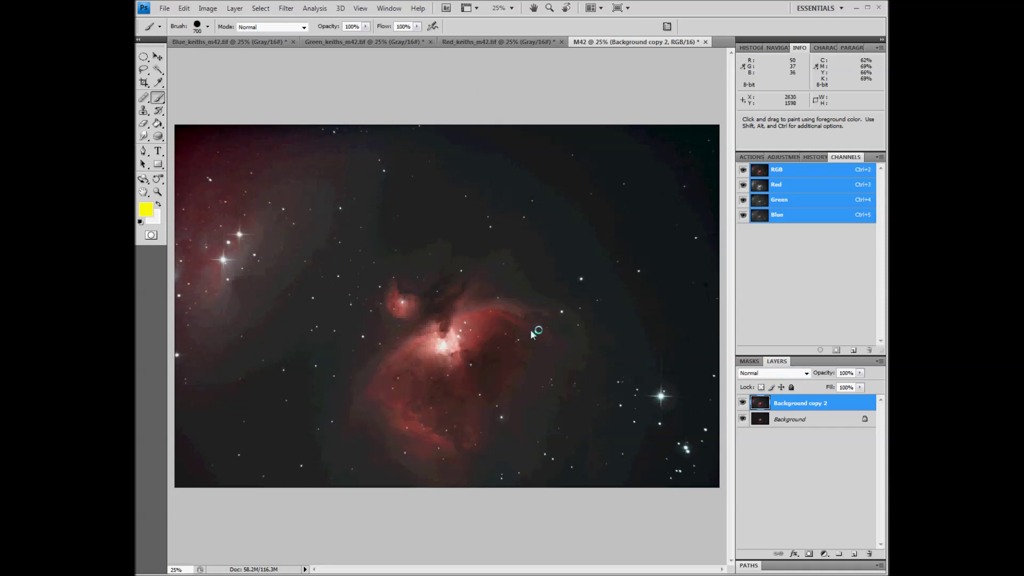
# Start a Curves adjustment on Background copy 2 with midtone, highlight and shadow points, placing the shadow point at input 70, output 65
pyautogui.click(211, 10)
pyautogui.moveTo(232, 37)
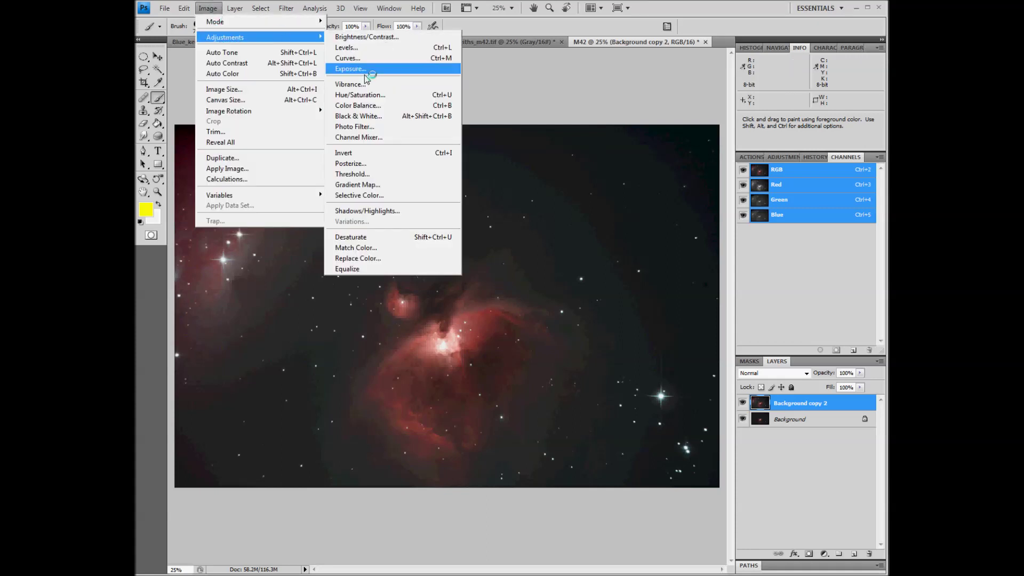
pyautogui.click(363, 57)
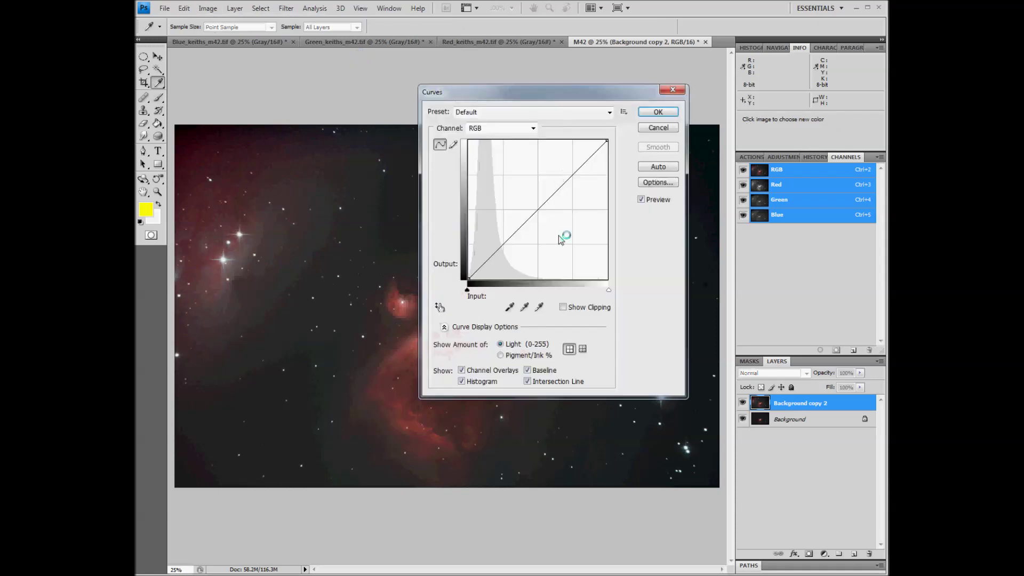
pyautogui.click(538, 210)
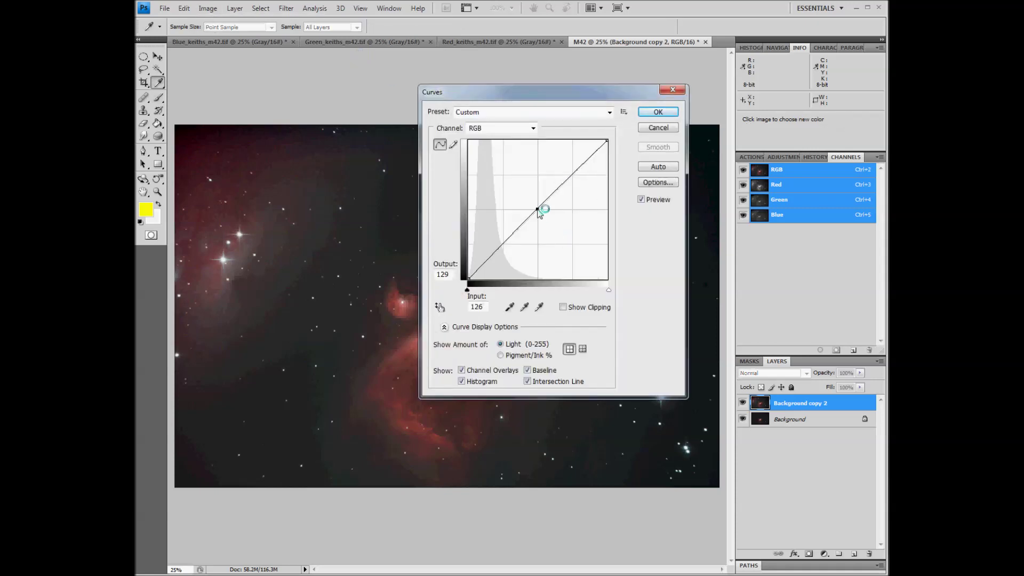
pyautogui.click(574, 175)
pyautogui.click(504, 243)
pyautogui.moveTo(504, 244); pyautogui.dragTo(506, 245)
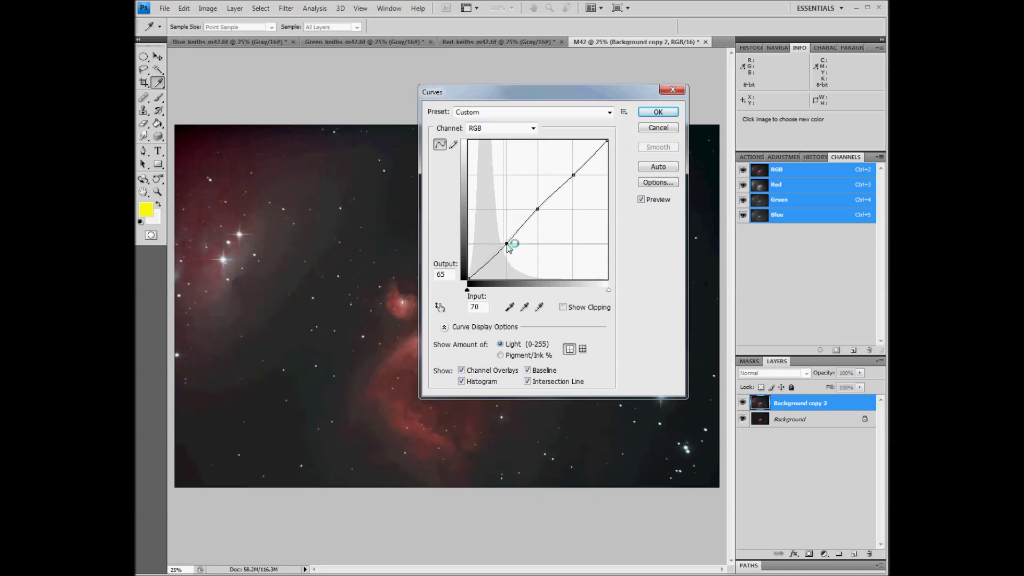
# Form an S-curve with the highlight point at input 181, output 198 and the shadow point at input 72, output 63, and apply it
pyautogui.click(575, 175)
pyautogui.moveTo(575, 175); pyautogui.dragTo(569, 172)
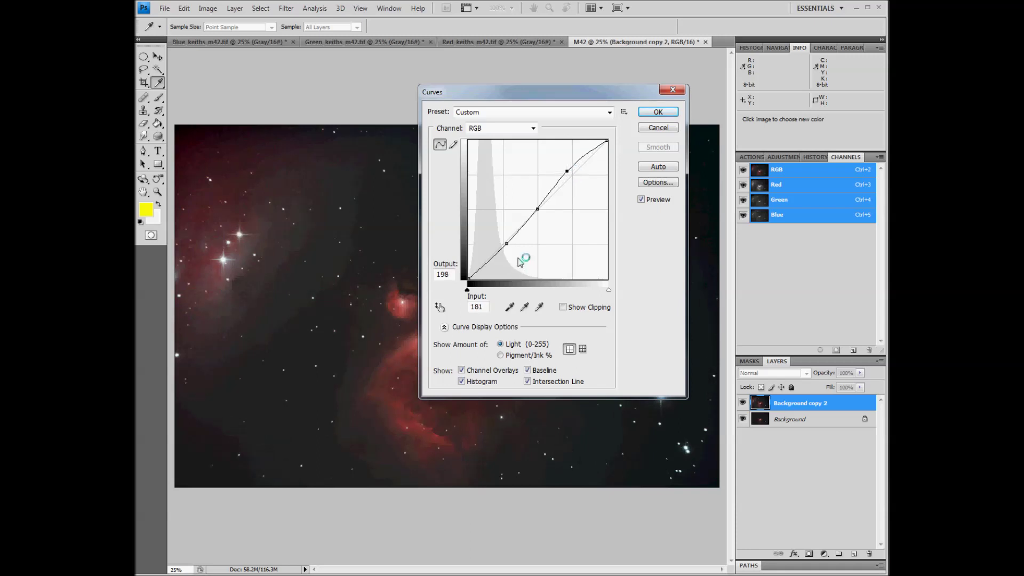
pyautogui.moveTo(506, 245); pyautogui.dragTo(508, 249)
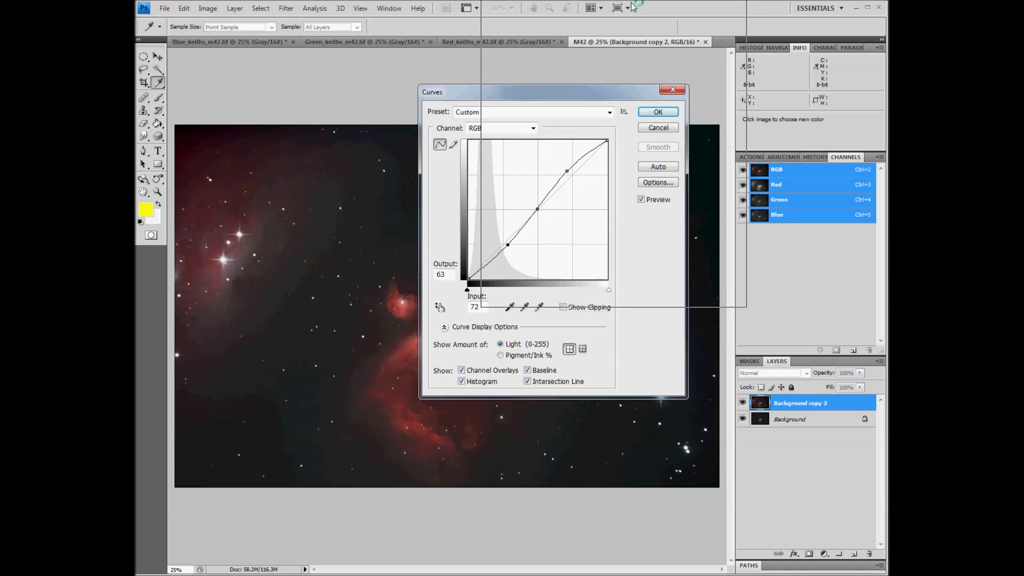
pyautogui.moveTo(633, 7); pyautogui.dragTo(635, 8)
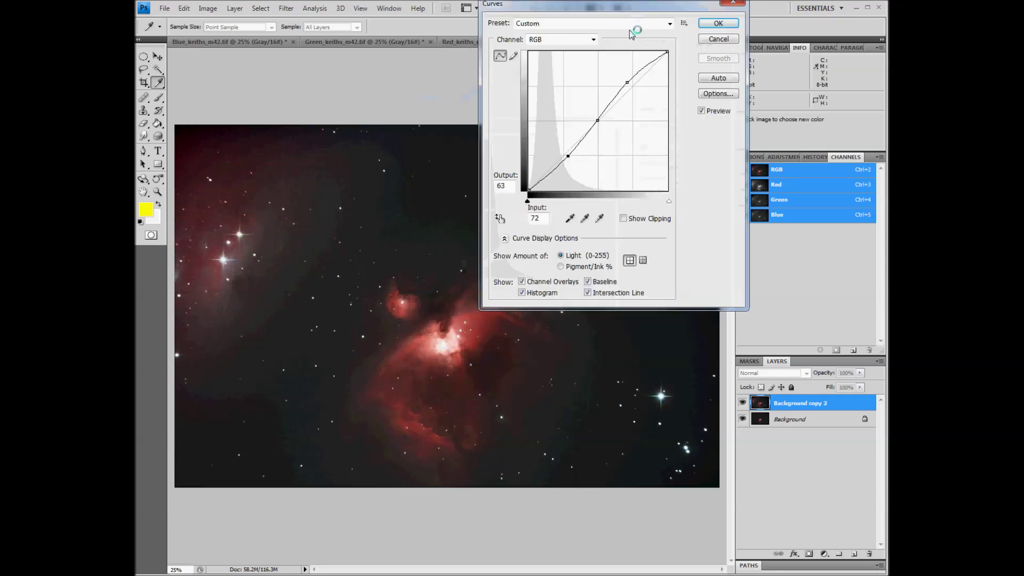
pyautogui.click(702, 111)
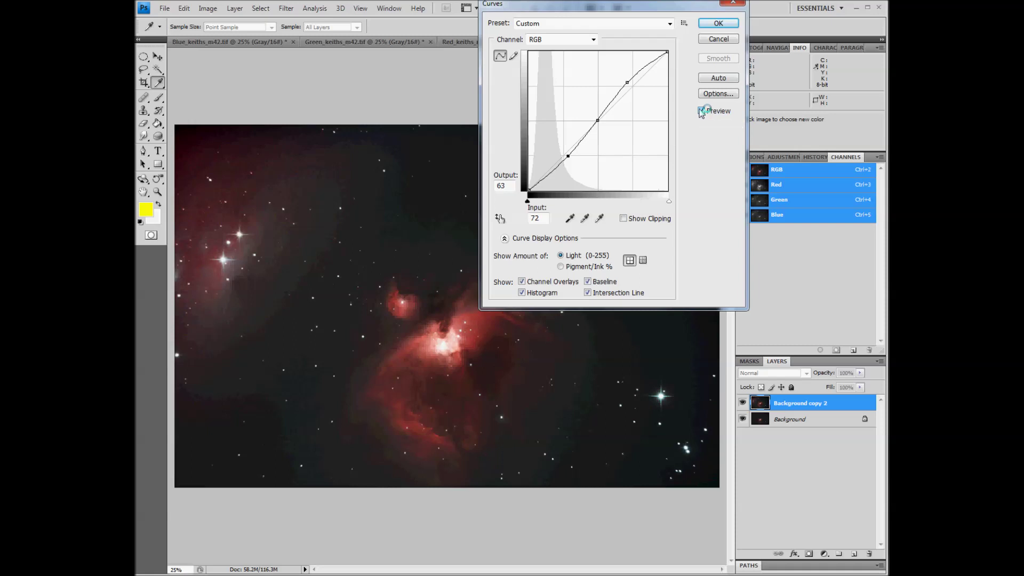
pyautogui.click(719, 23)
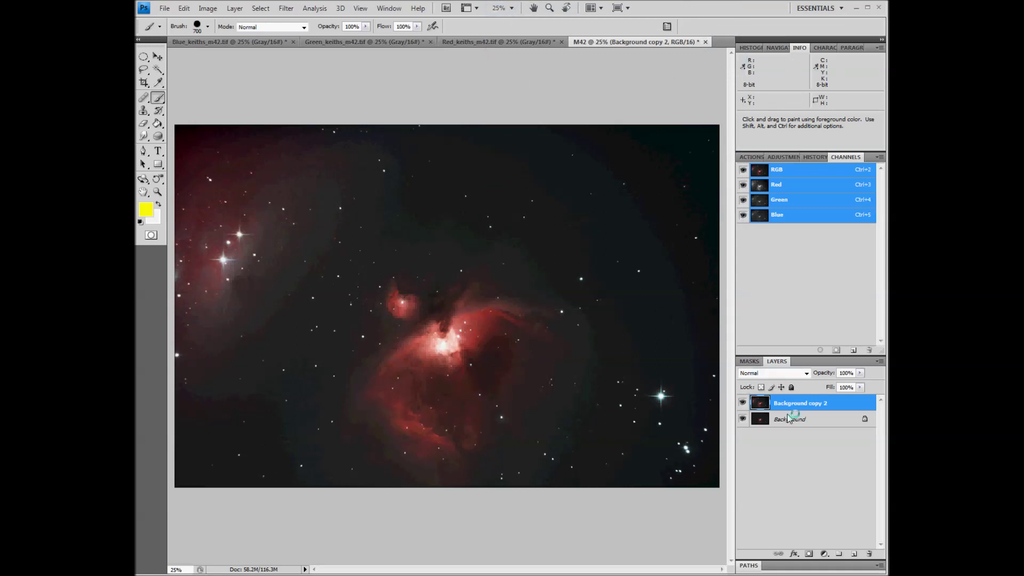
# Duplicate Background copy 2 and try the HLVG green-noise removal filter at Strong on the duplicate
pyautogui.moveTo(810, 422); pyautogui.dragTo(853, 557)
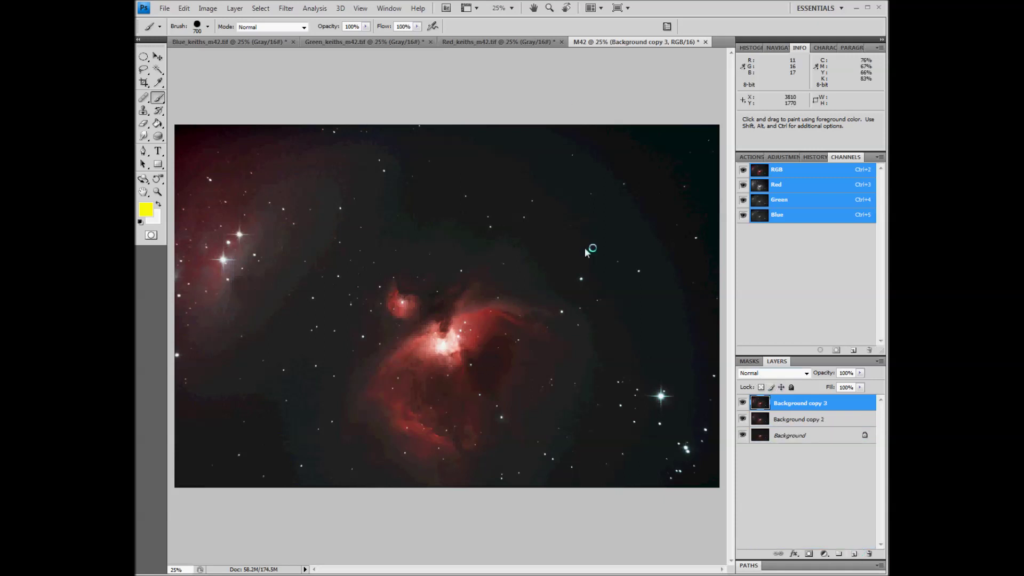
pyautogui.click(286, 10)
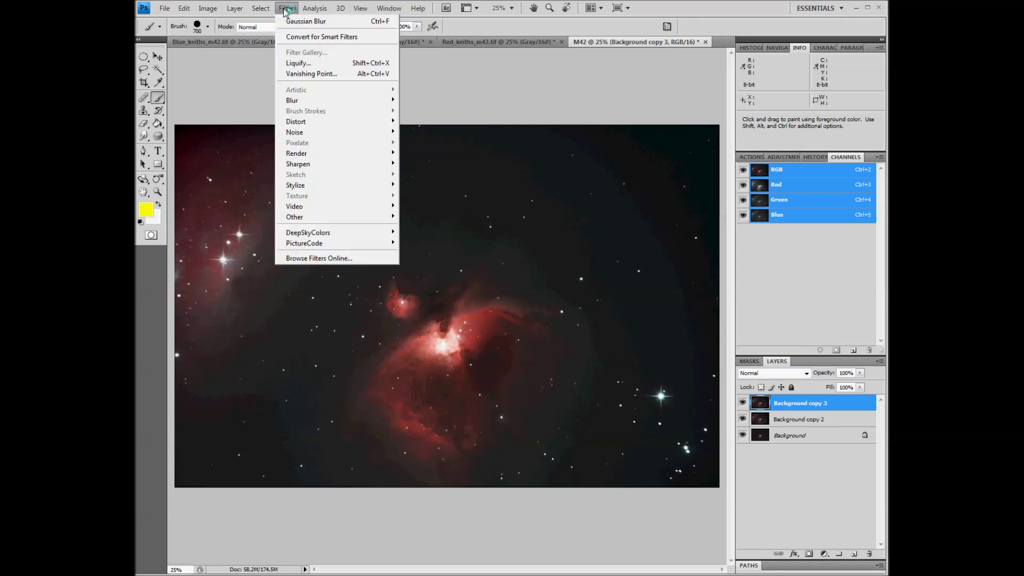
pyautogui.moveTo(312, 235)
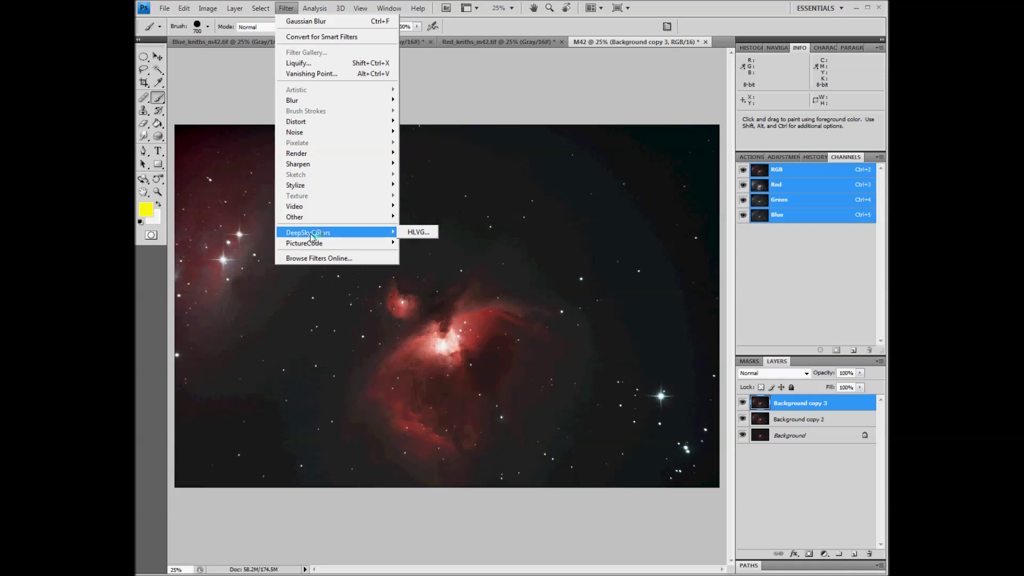
pyautogui.click(417, 231)
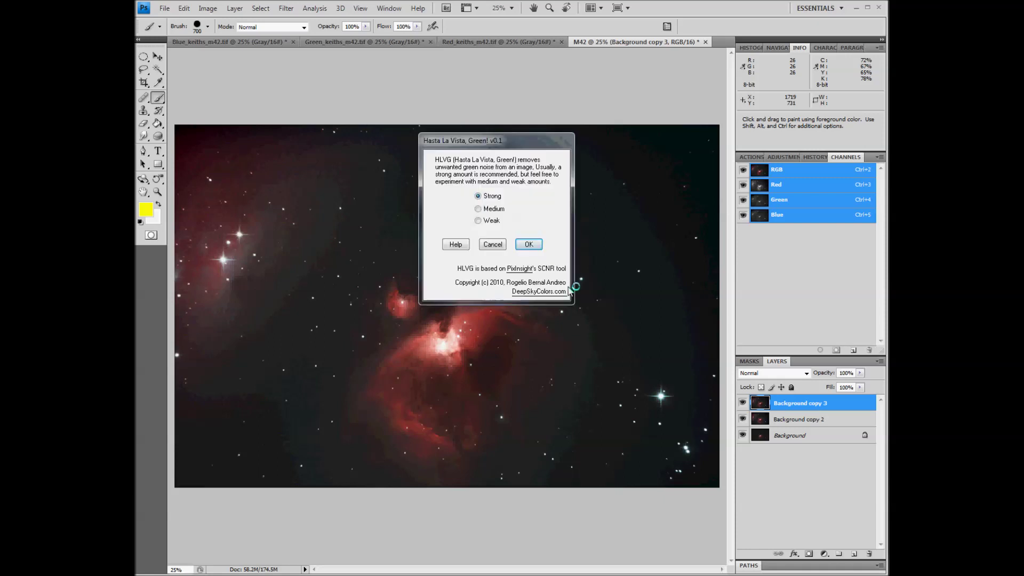
pyautogui.click(527, 246)
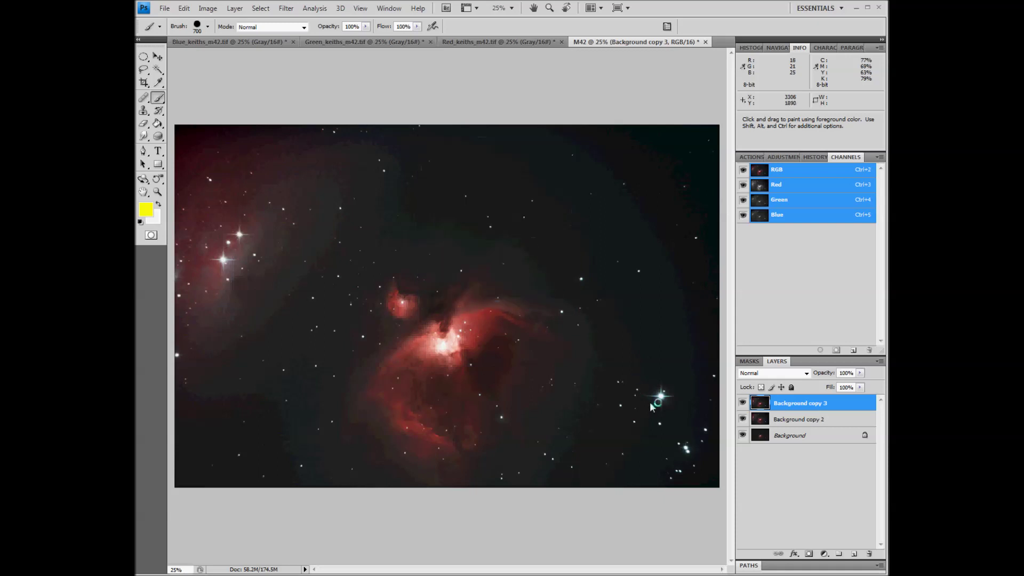
# Compare the image with and without the HLVG-filtered Background copy 3, and delete that layer
pyautogui.click(743, 403)
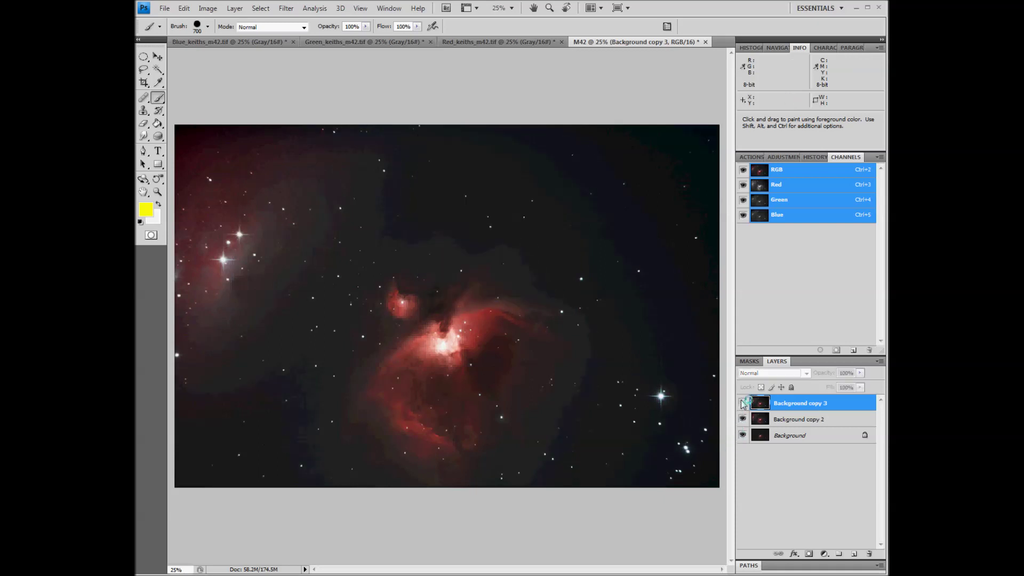
pyautogui.click(743, 403)
pyautogui.click(743, 403)
pyautogui.click(743, 403)
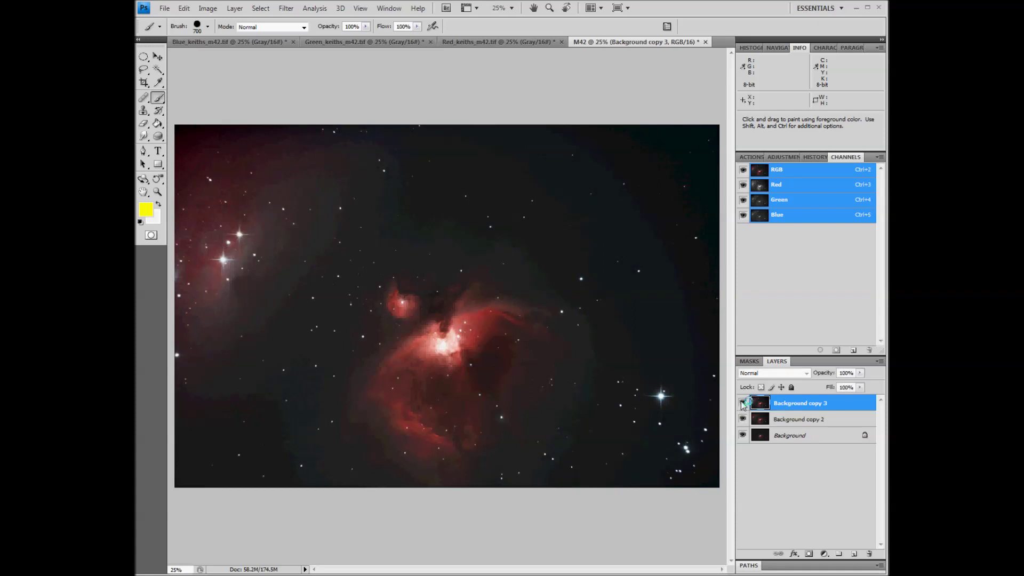
pyautogui.click(743, 403)
pyautogui.moveTo(802, 410); pyautogui.dragTo(870, 556)
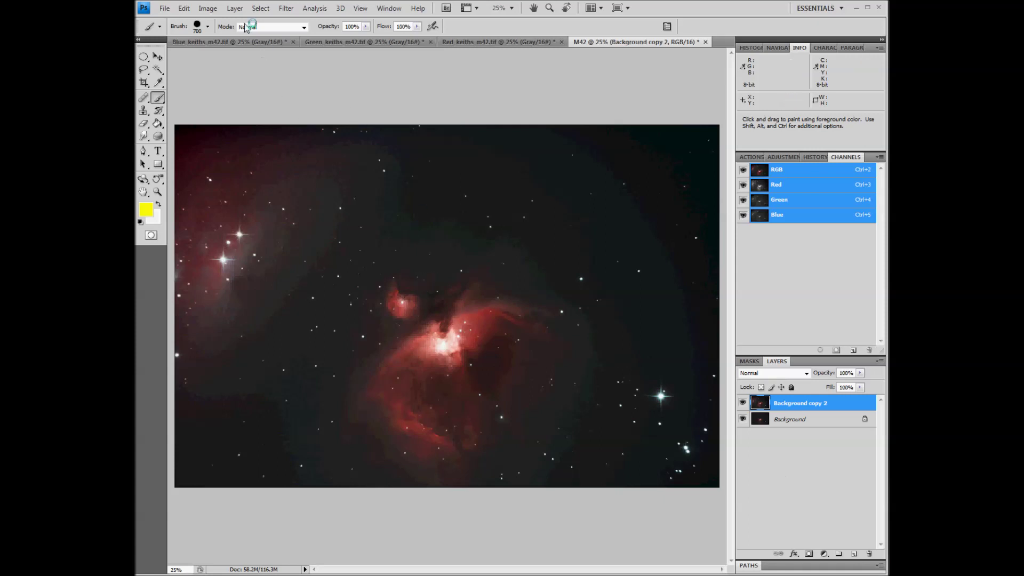
# Duplicate Background copy 2 and apply a High Pass filter with a radius of 30.8 pixels to the duplicate
pyautogui.click(284, 8)
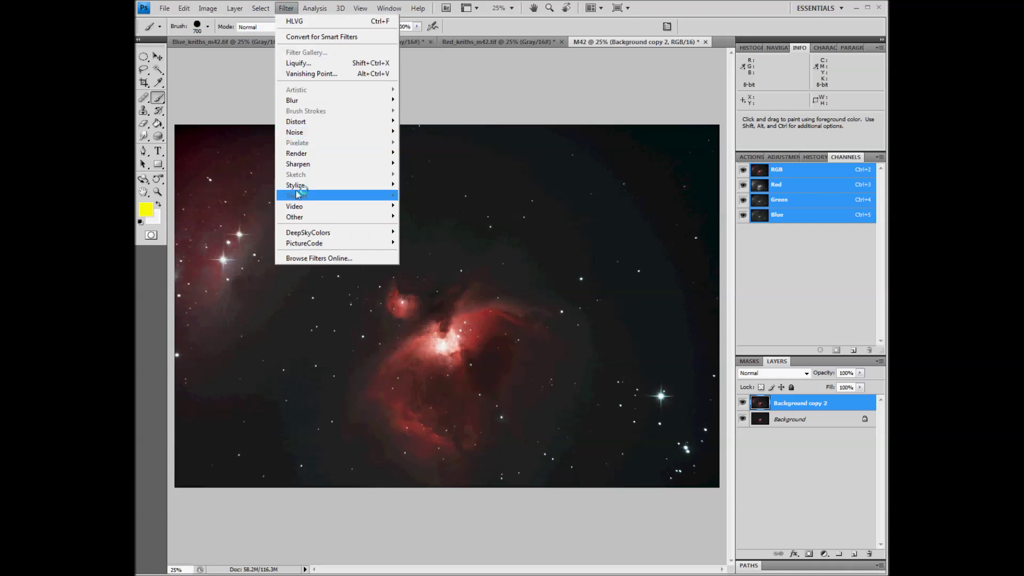
pyautogui.click(534, 102)
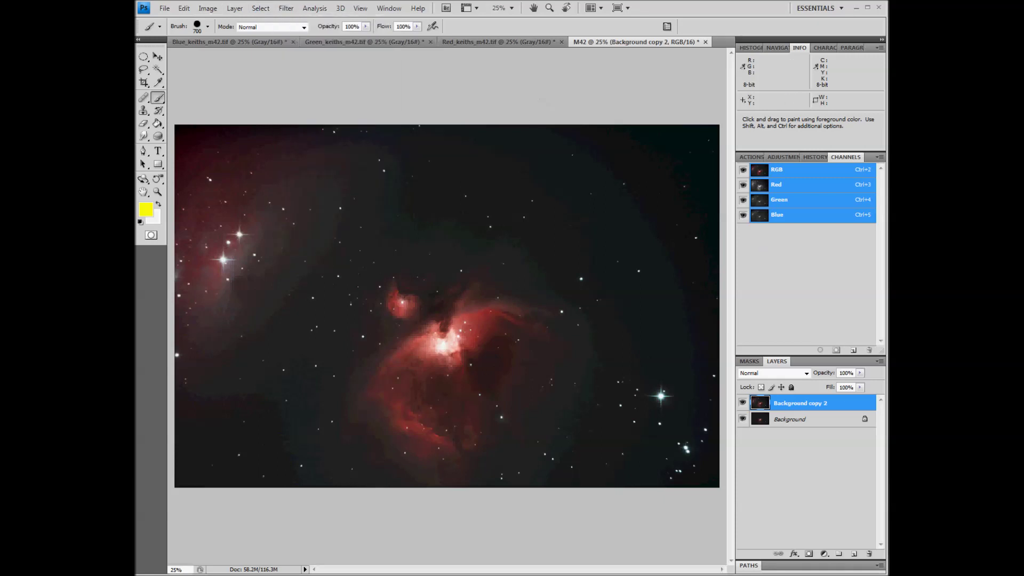
pyautogui.moveTo(837, 423); pyautogui.dragTo(854, 558)
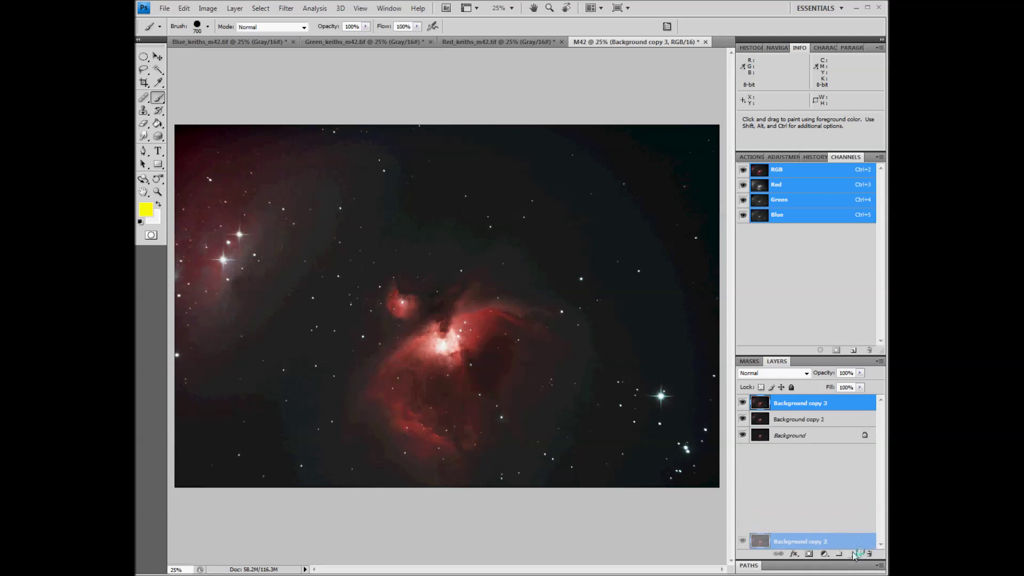
pyautogui.click(292, 14)
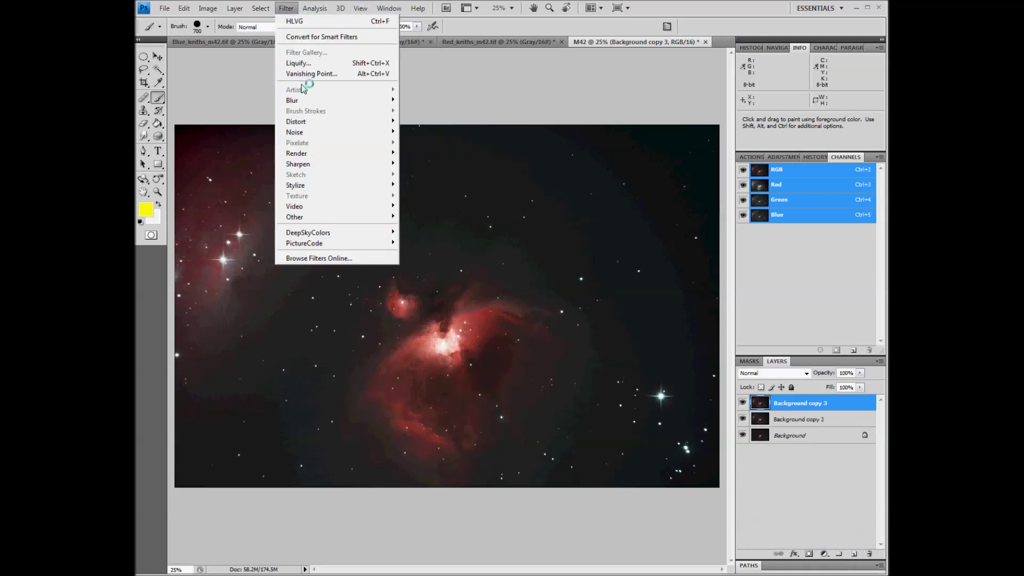
pyautogui.moveTo(309, 217)
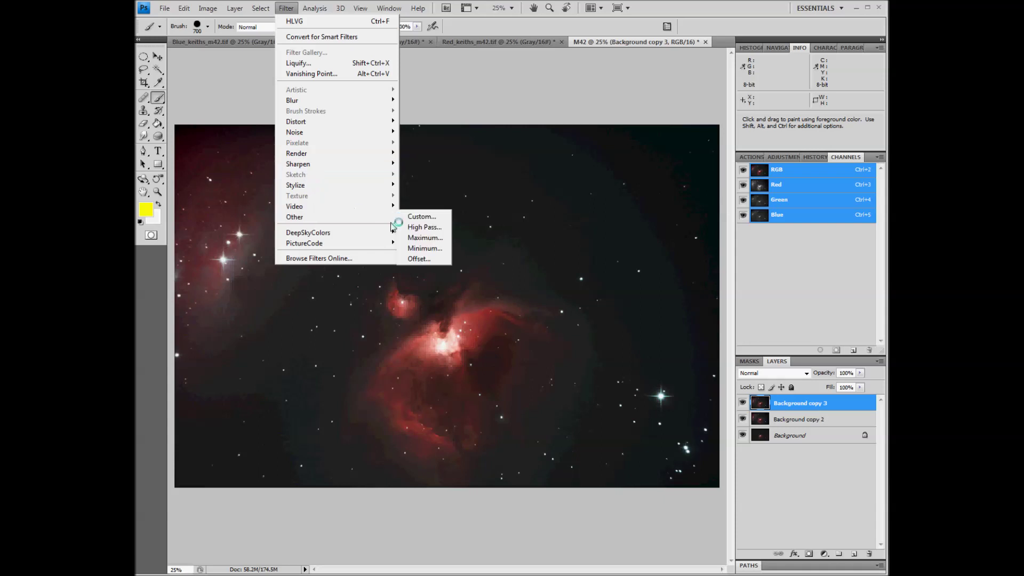
pyautogui.click(429, 231)
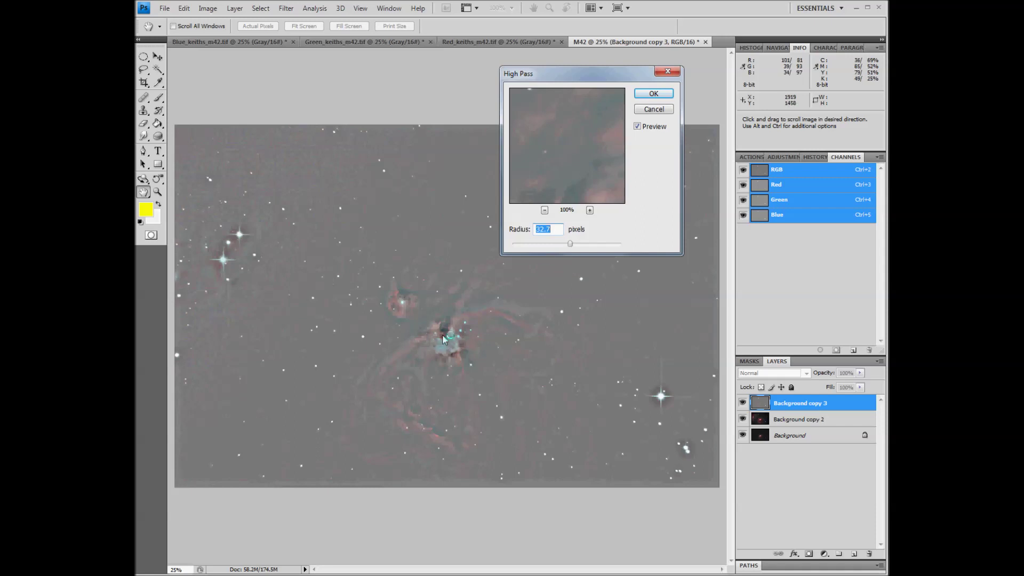
pyautogui.moveTo(571, 248); pyautogui.dragTo(521, 244)
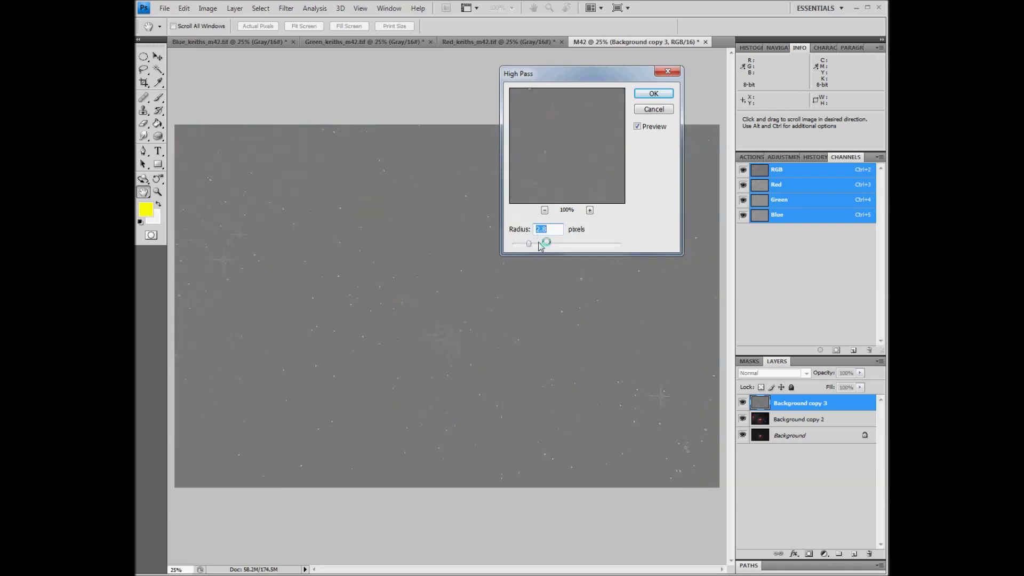
pyautogui.moveTo(530, 246); pyautogui.dragTo(564, 246)
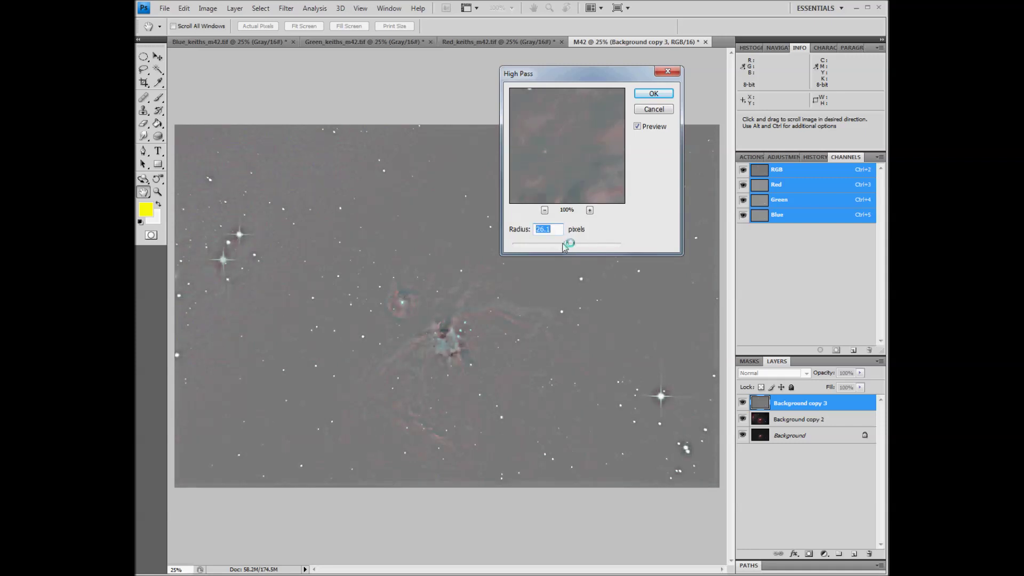
pyautogui.moveTo(564, 246); pyautogui.dragTo(572, 246)
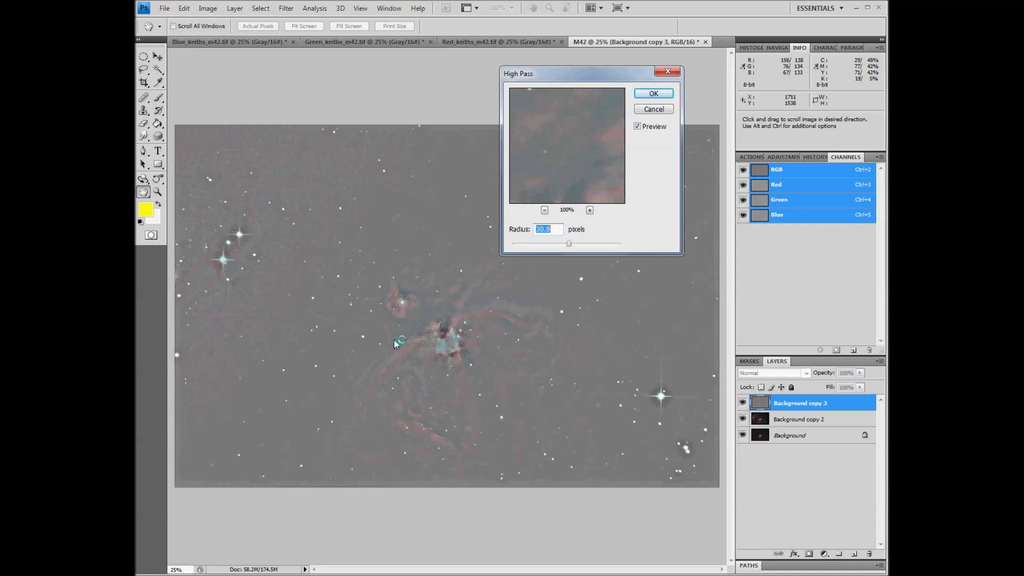
pyautogui.click(652, 95)
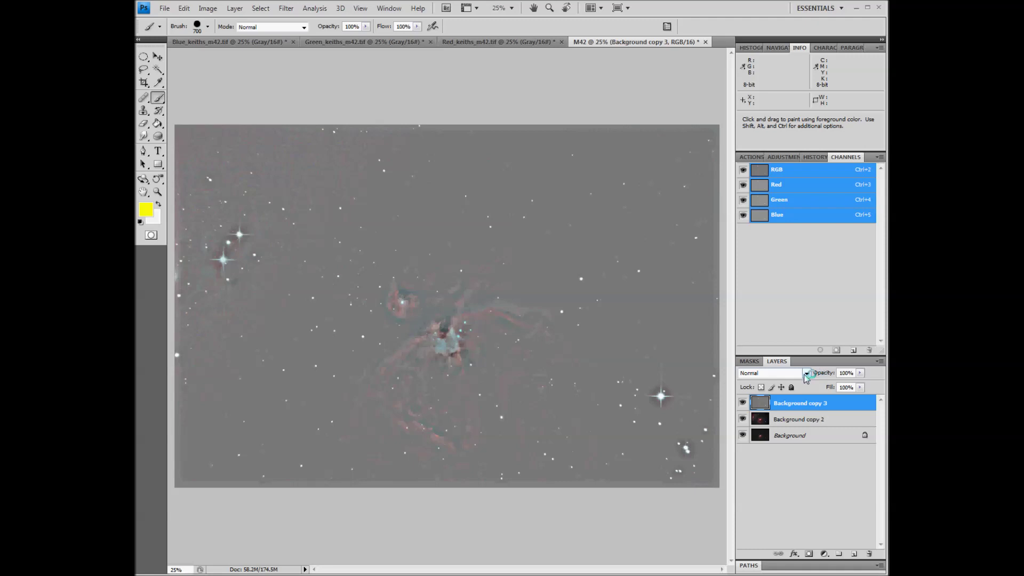
# Set the blend mode of the High Pass layer, Background copy 3, to Soft Light
pyautogui.click(806, 373)
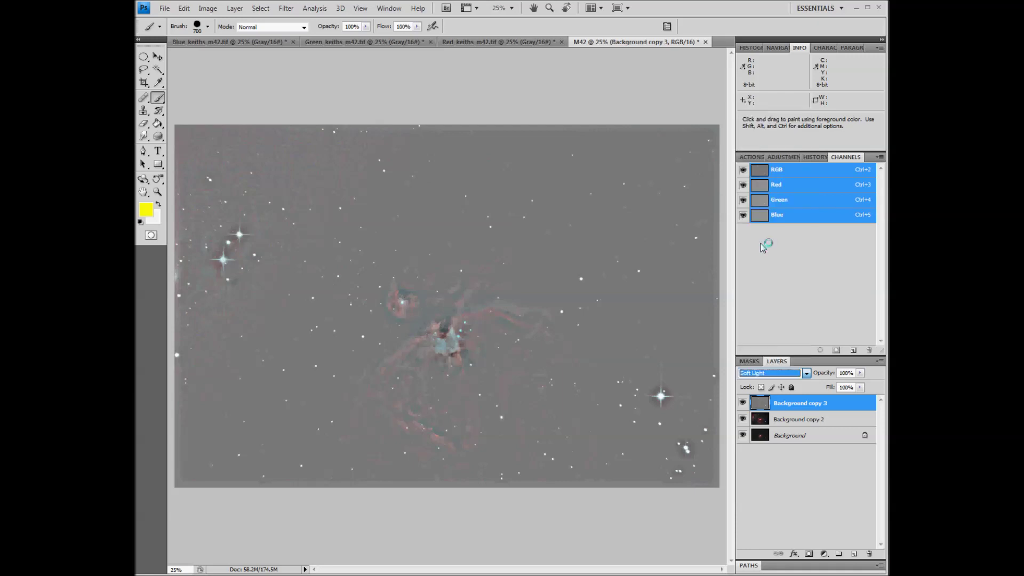
pyautogui.click(762, 247)
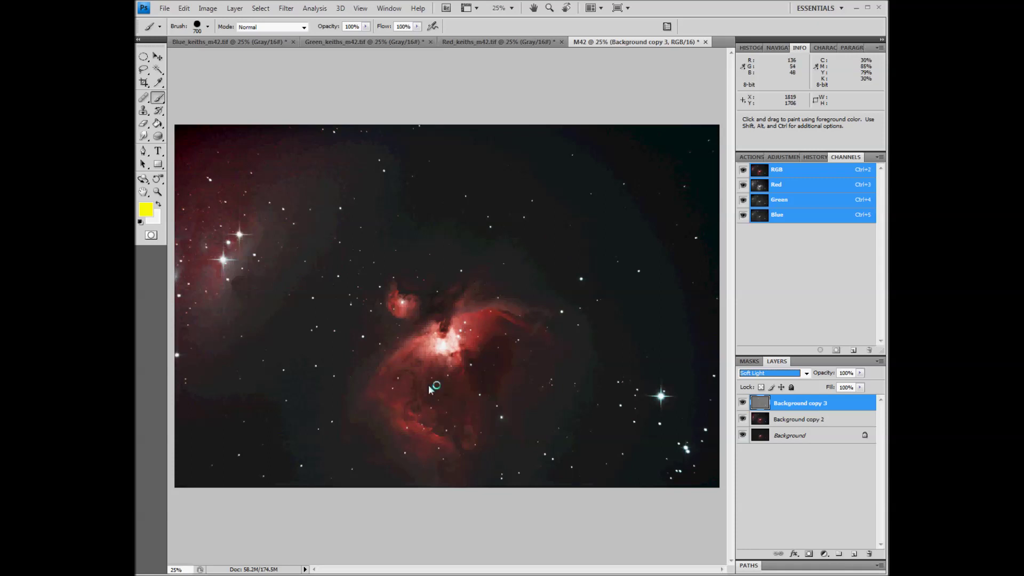
# Compare the nebula detail with and without the Soft Light High Pass layer by toggling its visibility, leaving it shown
pyautogui.click(743, 404)
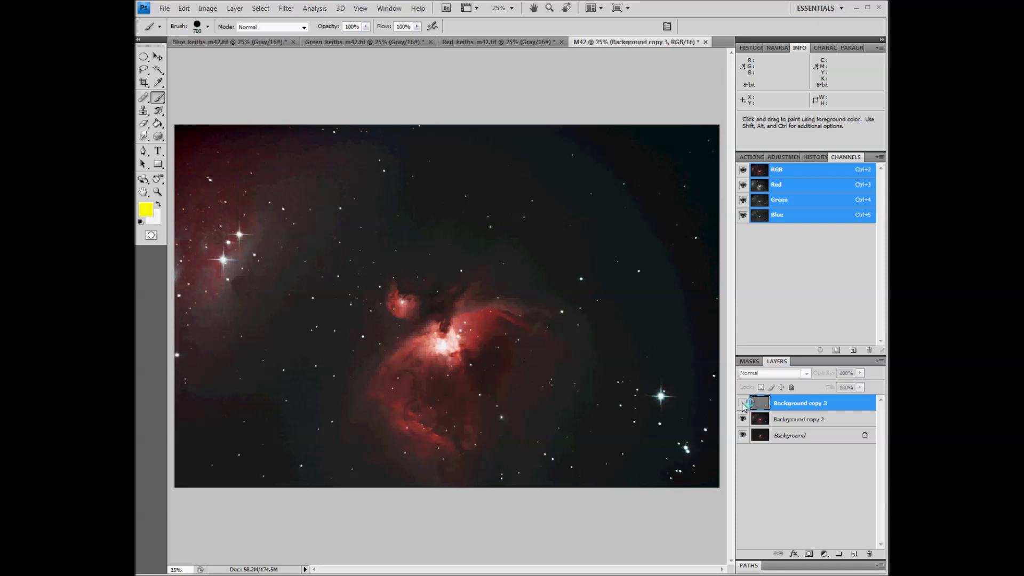
pyautogui.click(743, 404)
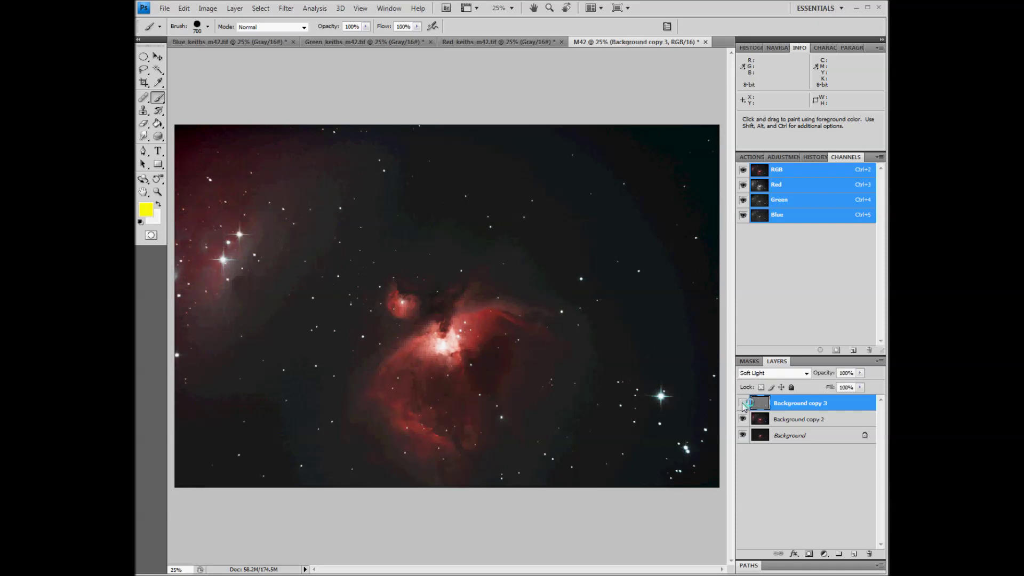
pyautogui.click(743, 404)
pyautogui.click(743, 404)
pyautogui.click(743, 404)
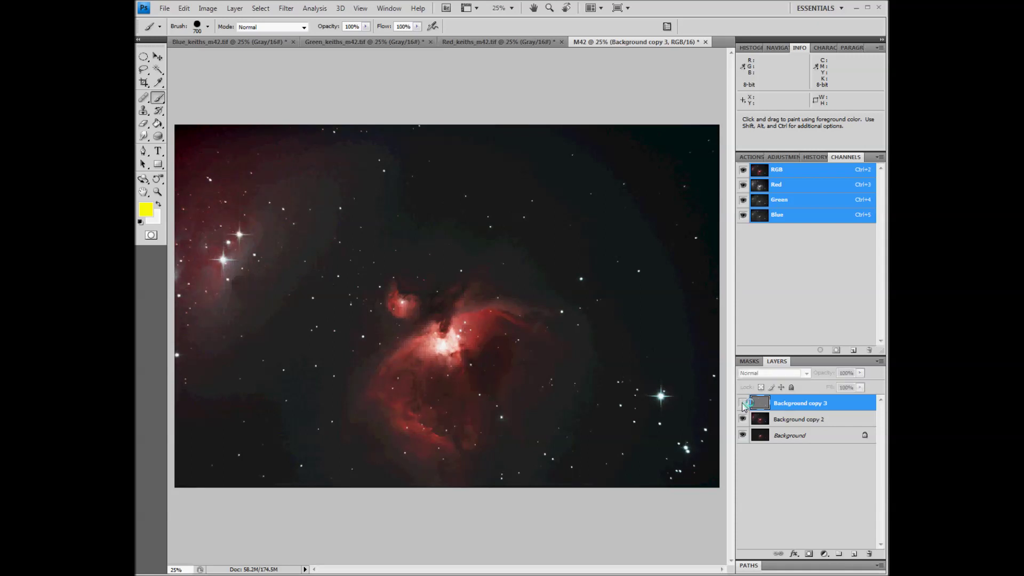
pyautogui.click(743, 403)
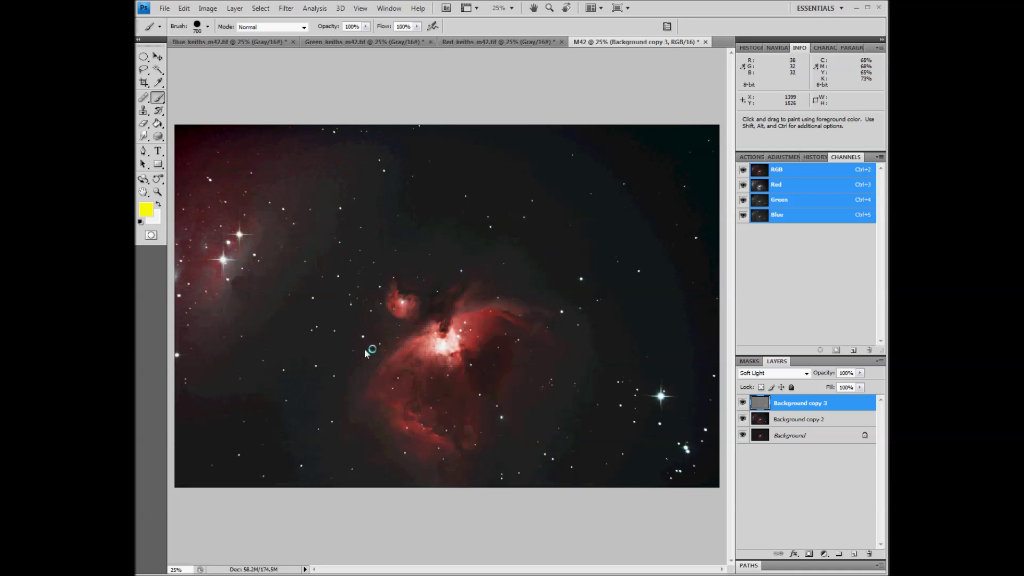
pyautogui.click(743, 403)
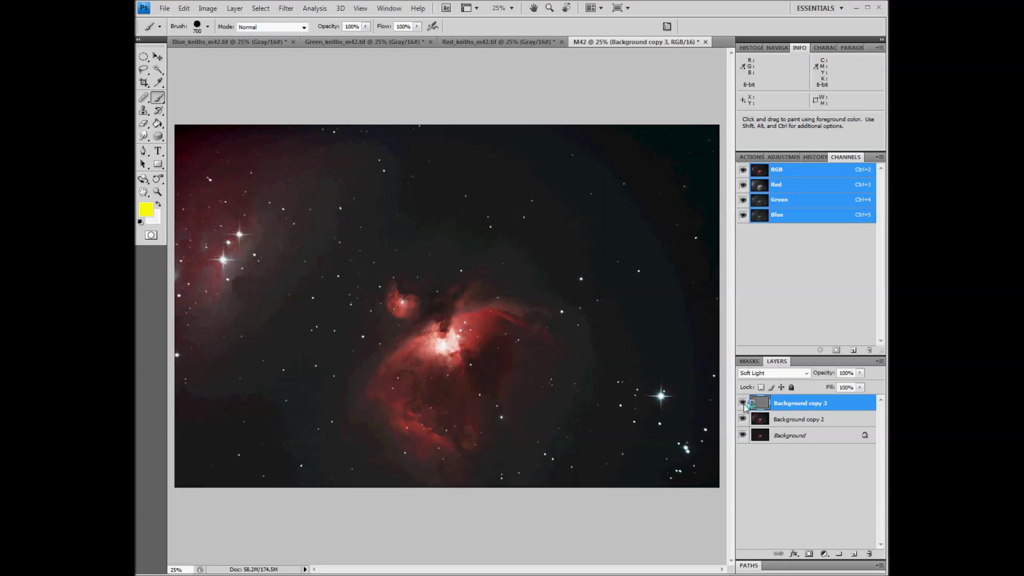
pyautogui.click(742, 403)
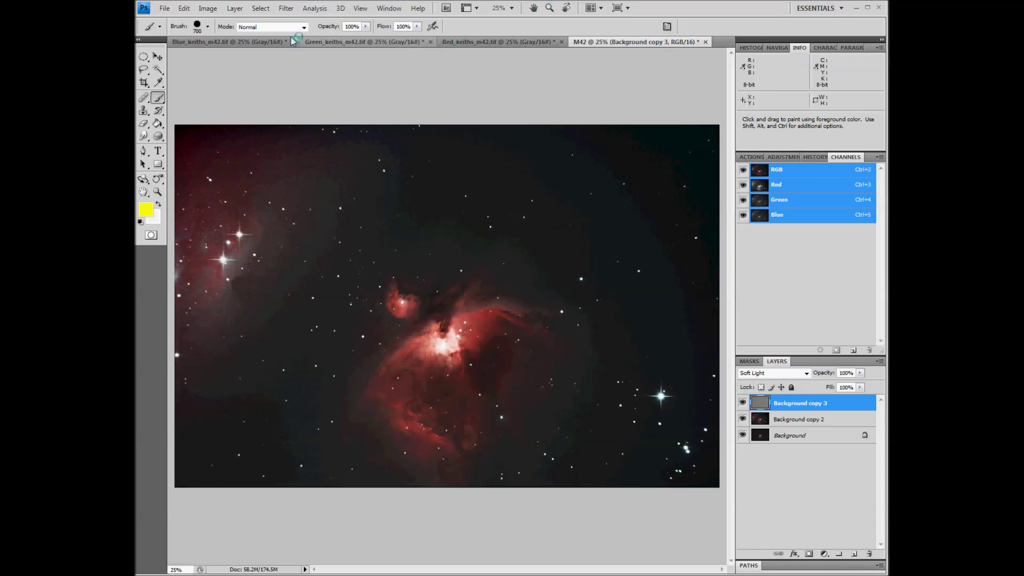
# Add a Hide All layer mask to the Soft Light High Pass layer, Background copy 3
pyautogui.click(235, 9)
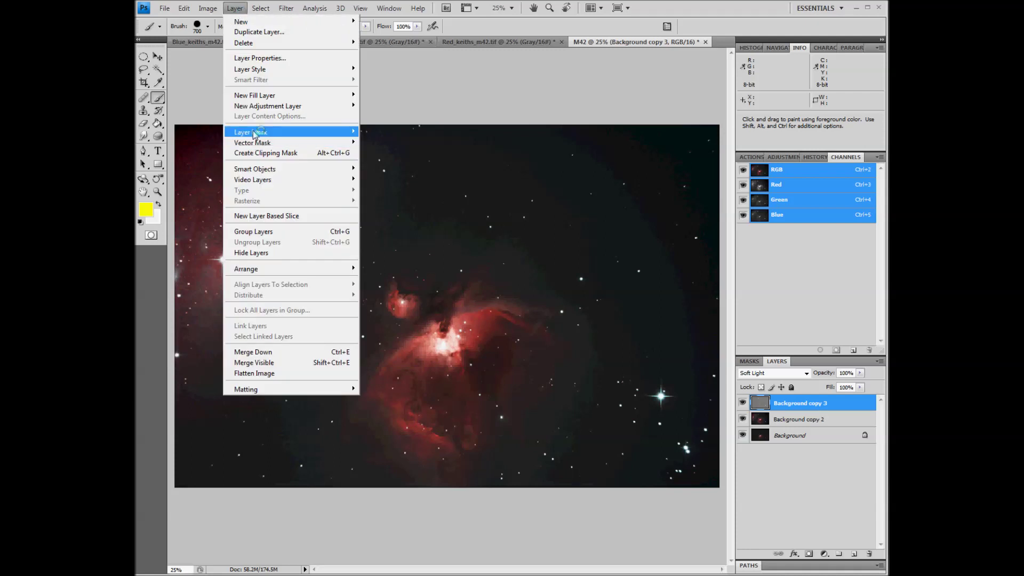
pyautogui.moveTo(255, 133)
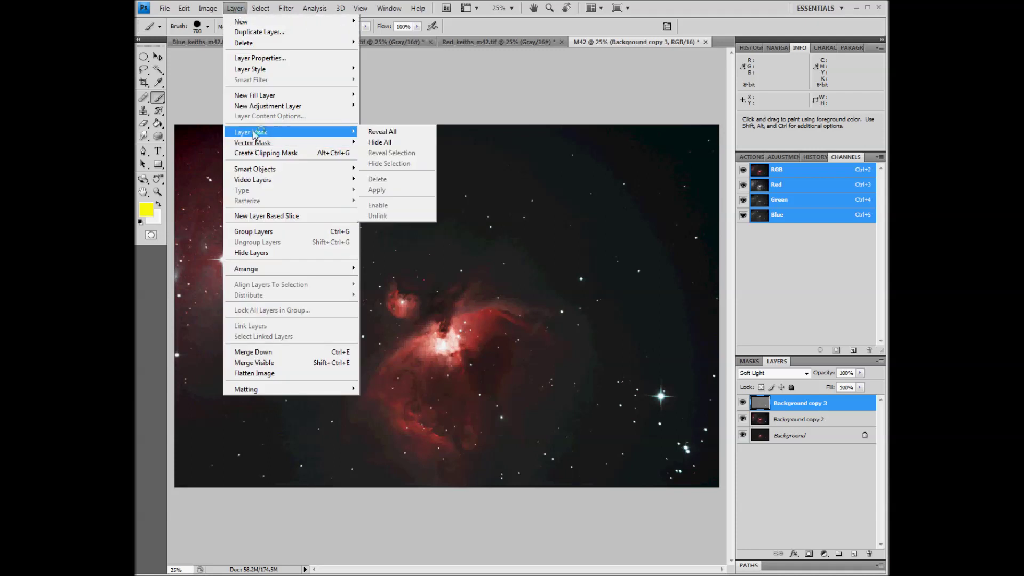
pyautogui.click(389, 142)
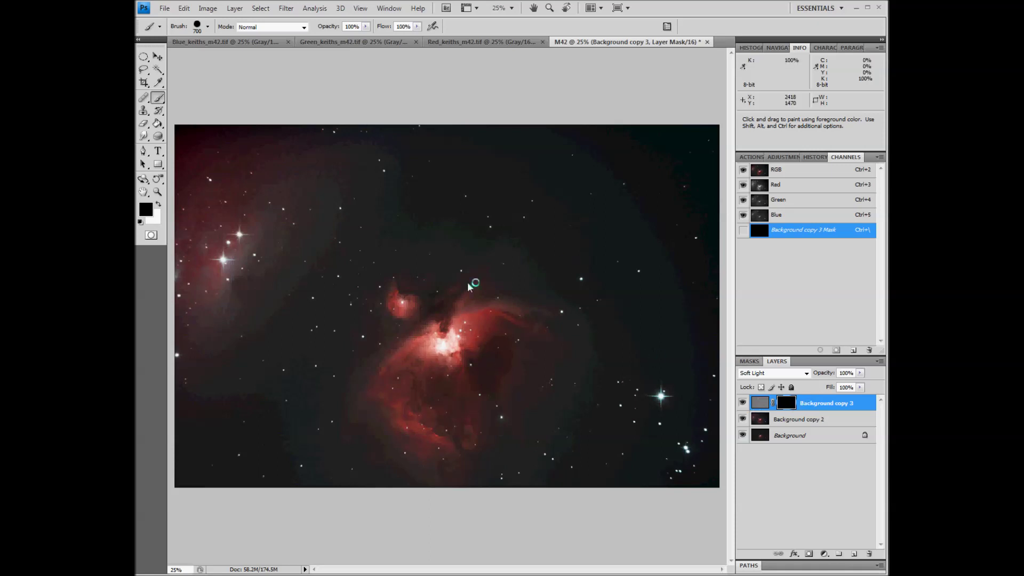
# Paint white with a 300-pixel brush on the Background copy 3 mask to reveal the High Pass effect over the nebula
pyautogui.click(159, 205)
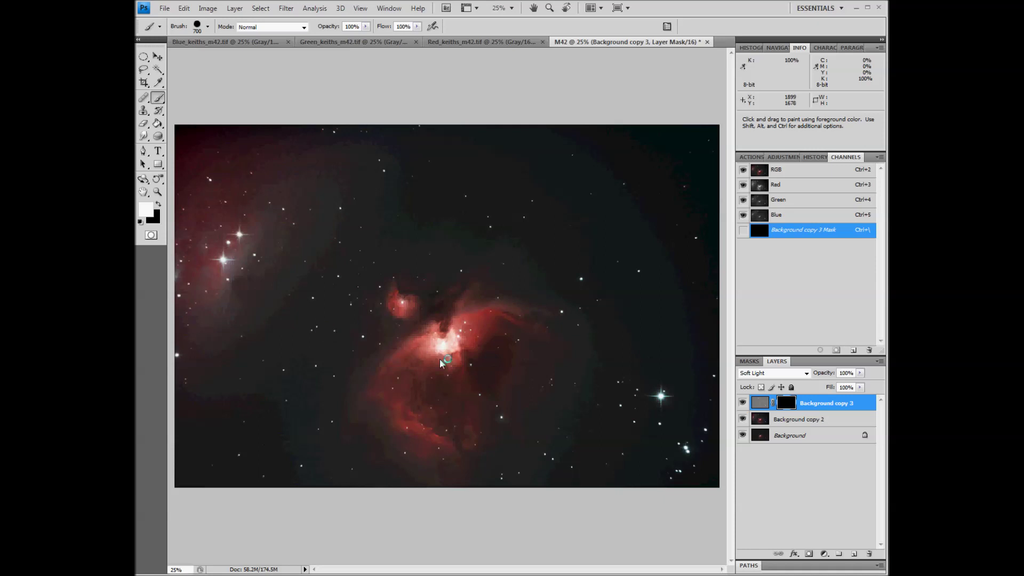
pyautogui.press(']')
pyautogui.press('[')
pyautogui.press('[')
pyautogui.press('[')
pyautogui.moveTo(466, 323); pyautogui.dragTo(483, 346)
# Soften the Background copy 3 layer mask with a Gaussian Blur of 172.0 pixels radius, checking the preview before applying
pyautogui.click(289, 9)
pyautogui.click(288, 9)
pyautogui.click(288, 9)
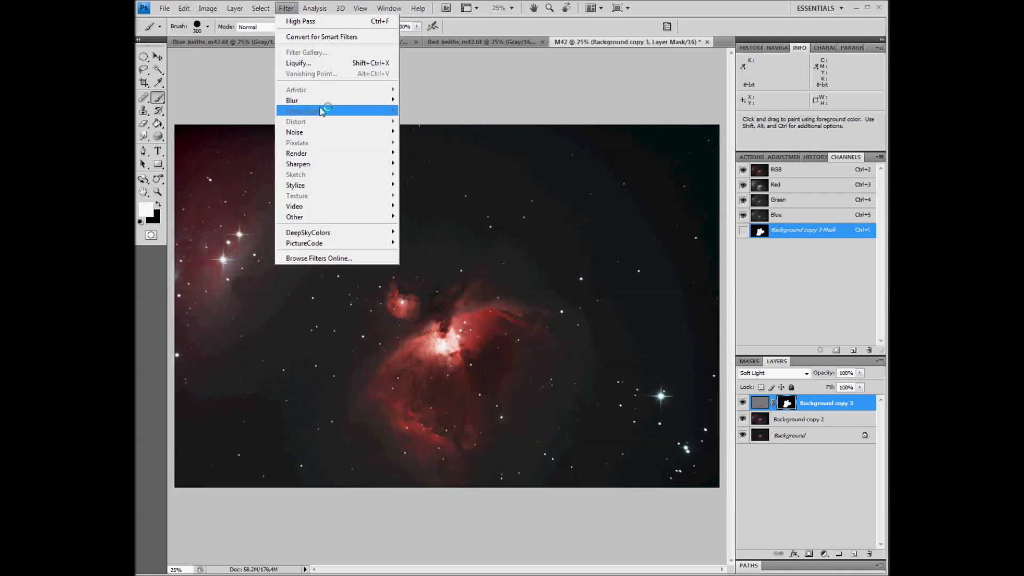
pyautogui.moveTo(336, 101)
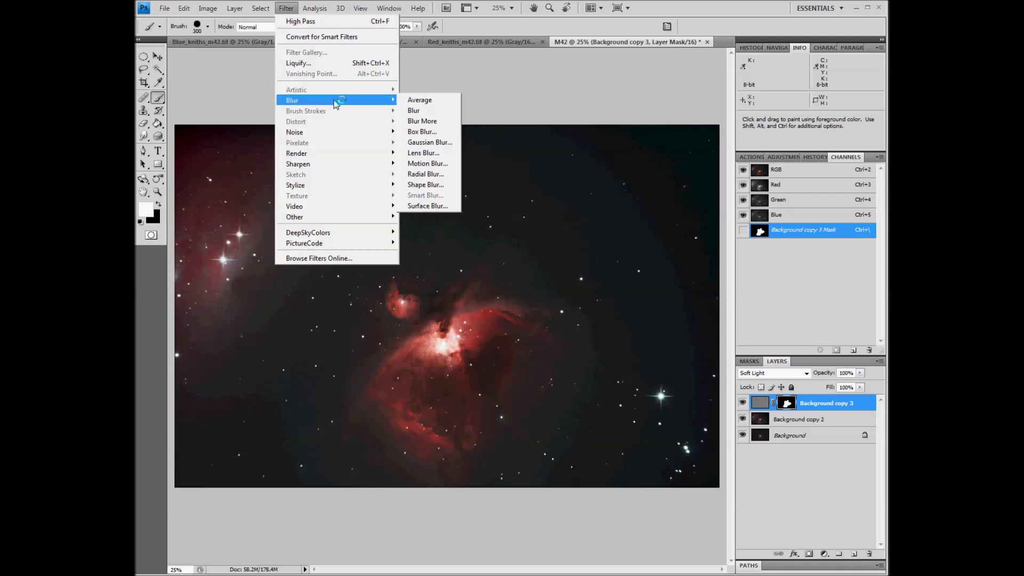
pyautogui.click(428, 142)
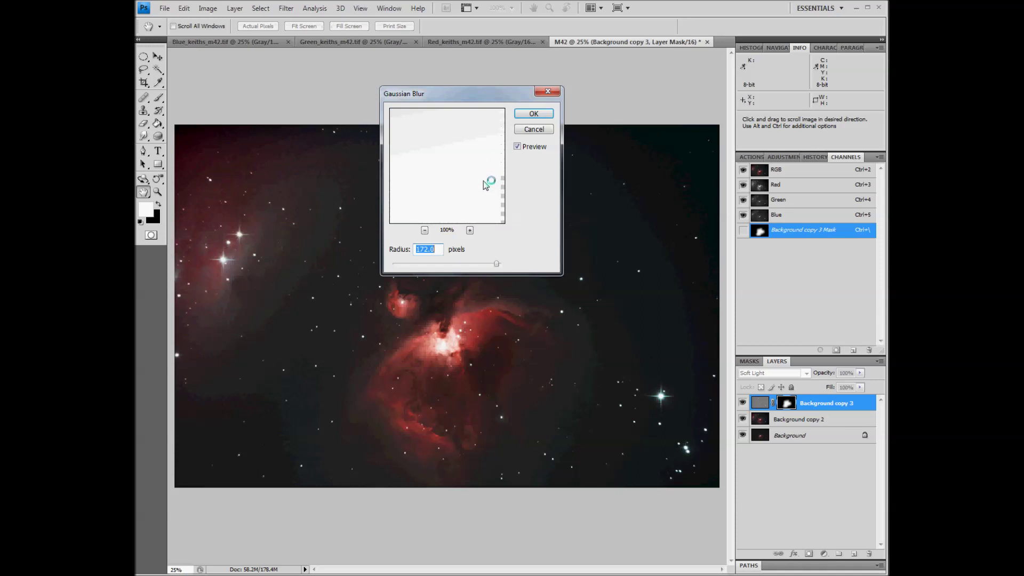
pyautogui.click(425, 231)
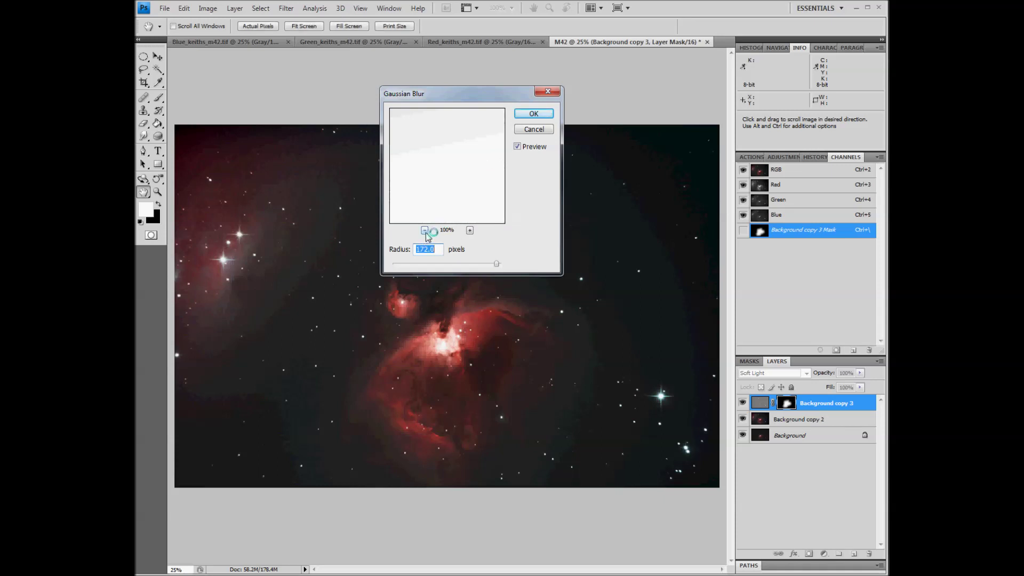
pyautogui.click(425, 231)
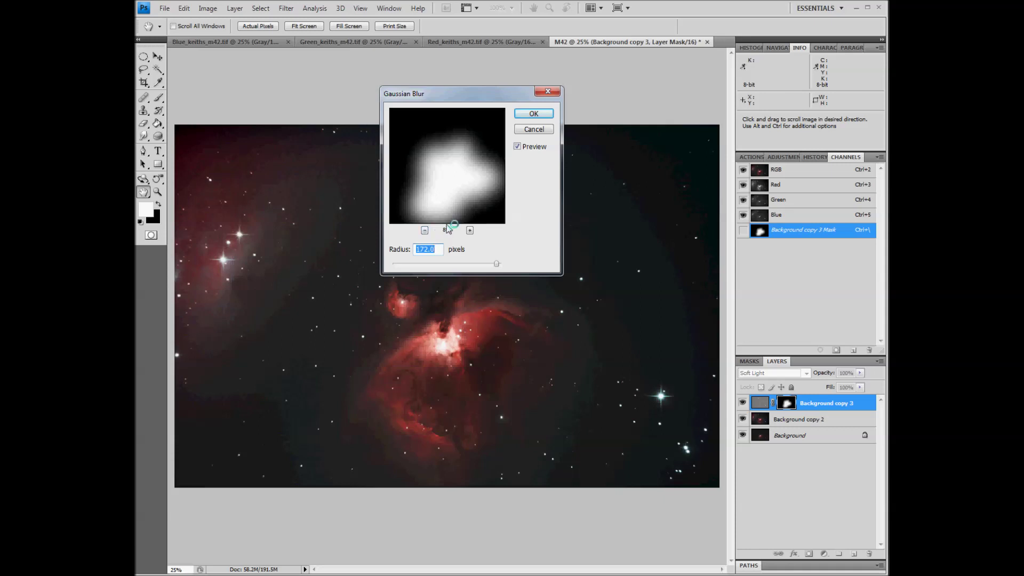
pyautogui.click(425, 230)
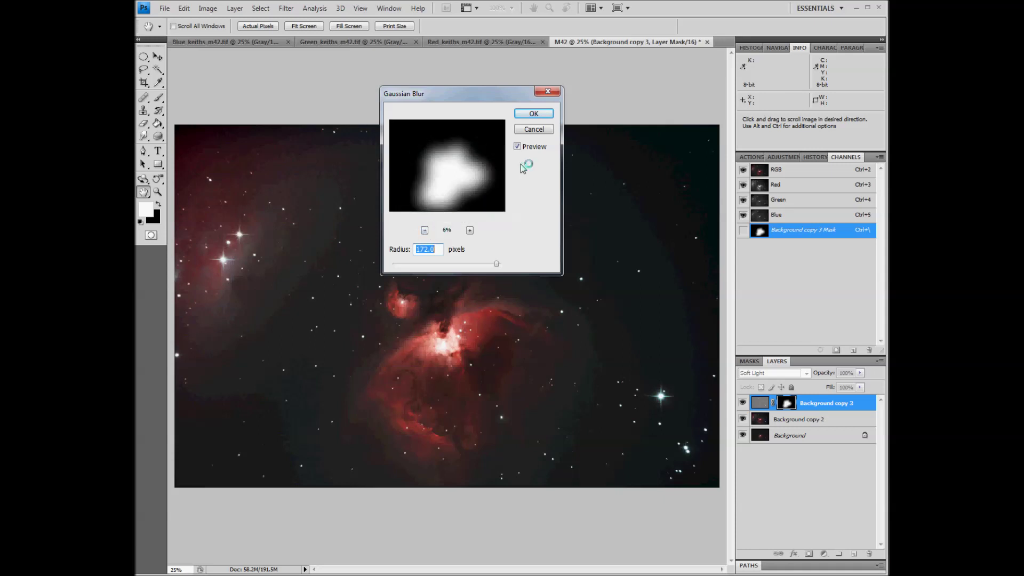
pyautogui.click(518, 147)
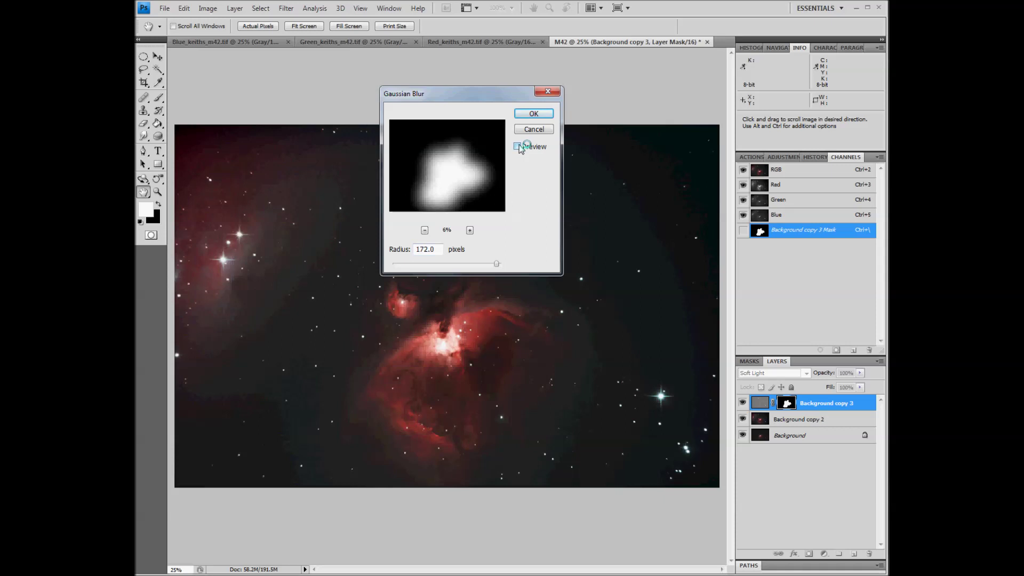
pyautogui.click(518, 146)
pyautogui.click(534, 113)
pyautogui.press('b')
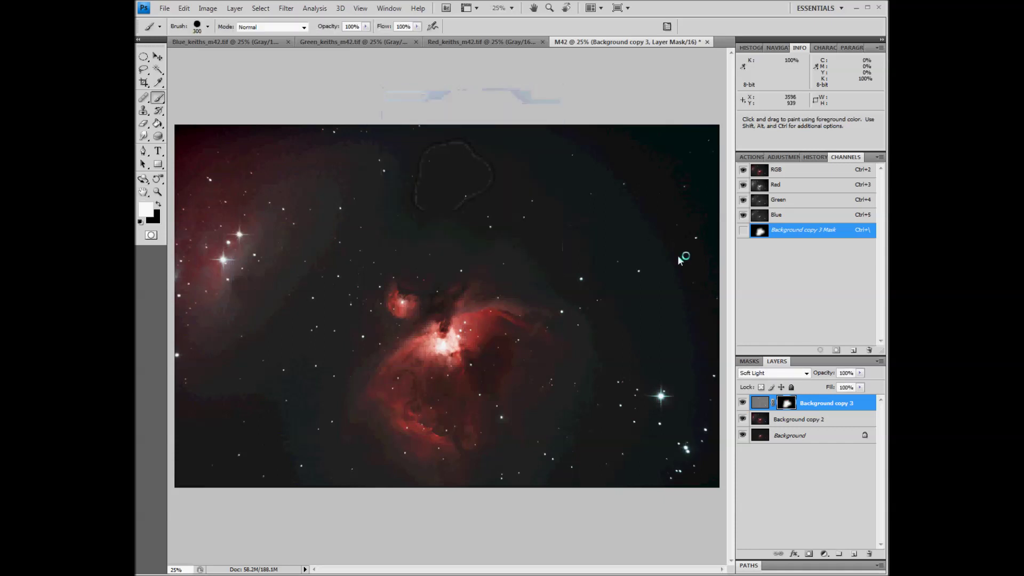
# Merge the masked High Pass layer down into Background copy 2 and duplicate the merged layer
pyautogui.rightClick(818, 408)
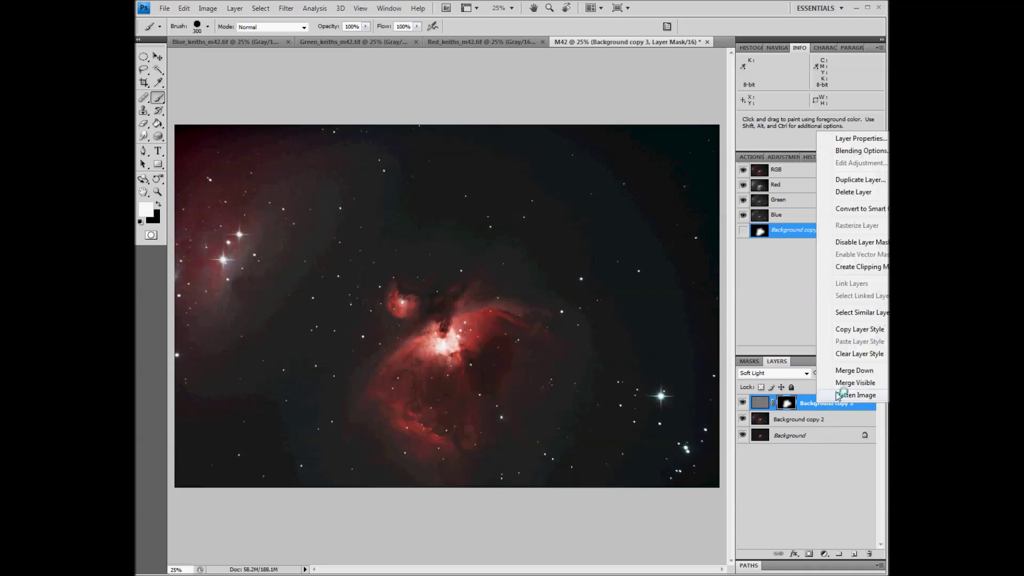
pyautogui.click(848, 370)
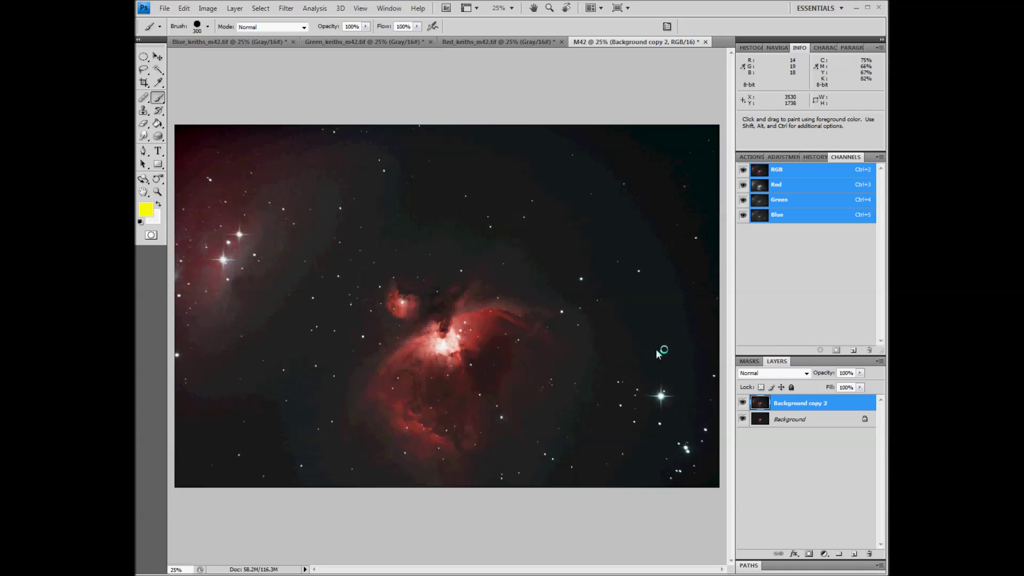
pyautogui.moveTo(850, 404); pyautogui.dragTo(854, 554)
pyautogui.moveTo(854, 553); pyautogui.dragTo(854, 553)
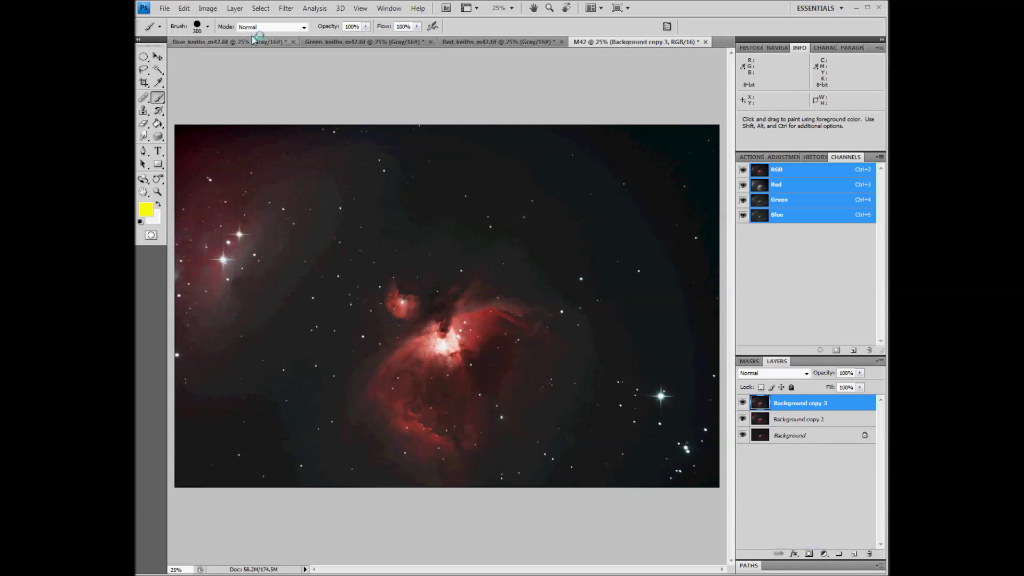
# Apply a Vibrance adjustment of +38 to Background copy 3, comparing the preview on and off first
pyautogui.click(208, 10)
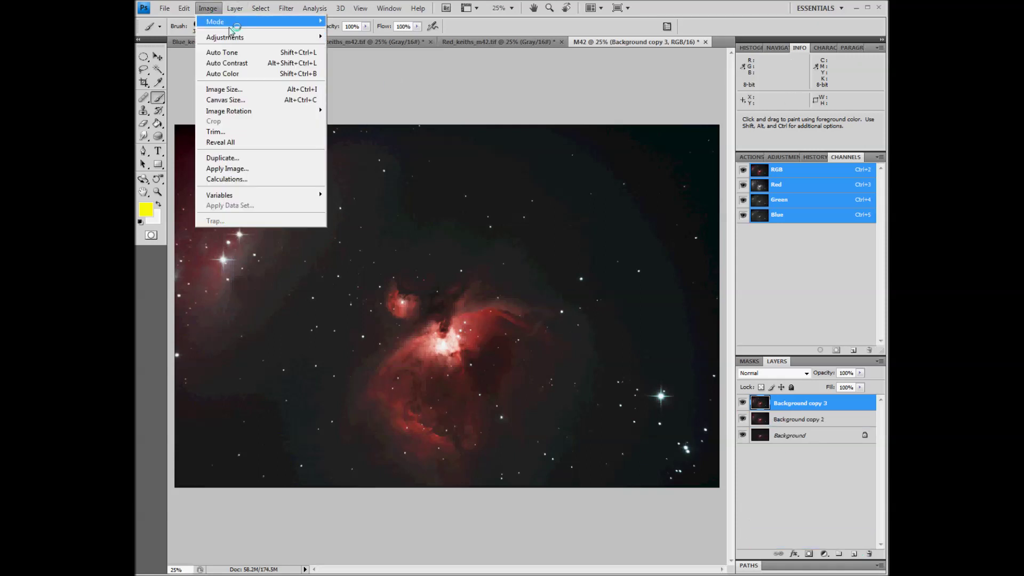
pyautogui.moveTo(239, 38)
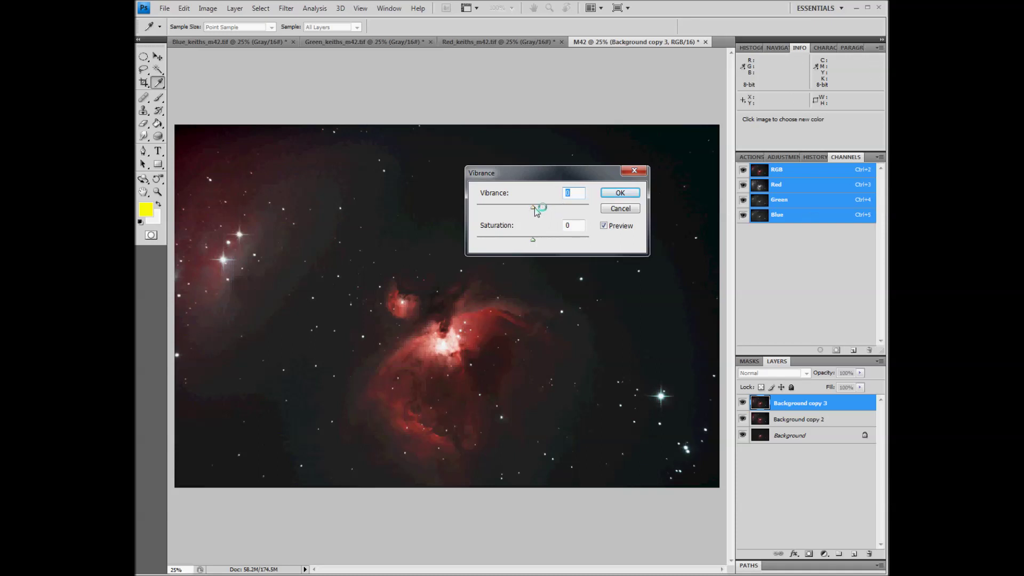
pyautogui.moveTo(537, 211); pyautogui.dragTo(555, 212)
pyautogui.moveTo(555, 212); pyautogui.dragTo(556, 213)
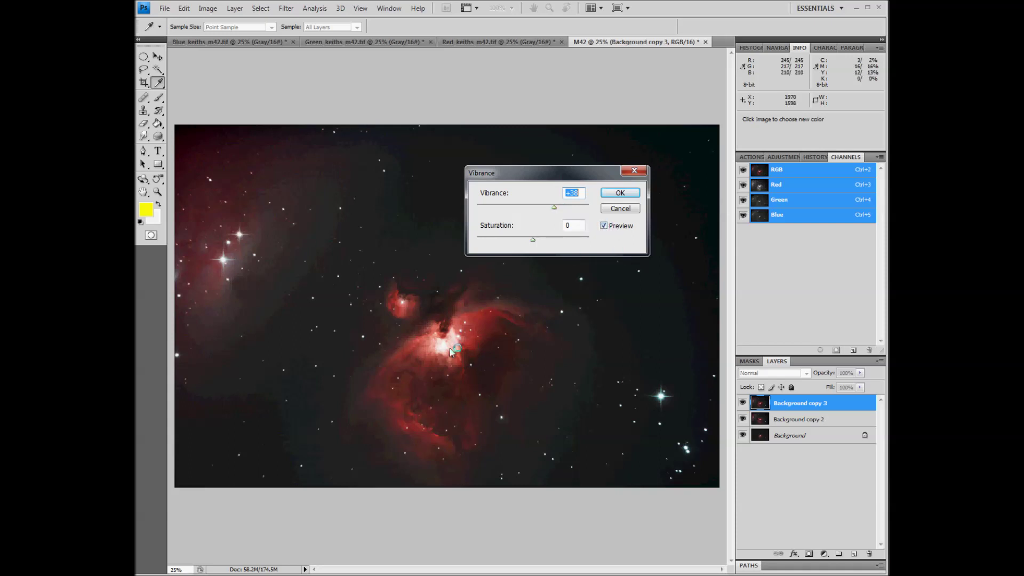
pyautogui.click(604, 225)
pyautogui.click(605, 225)
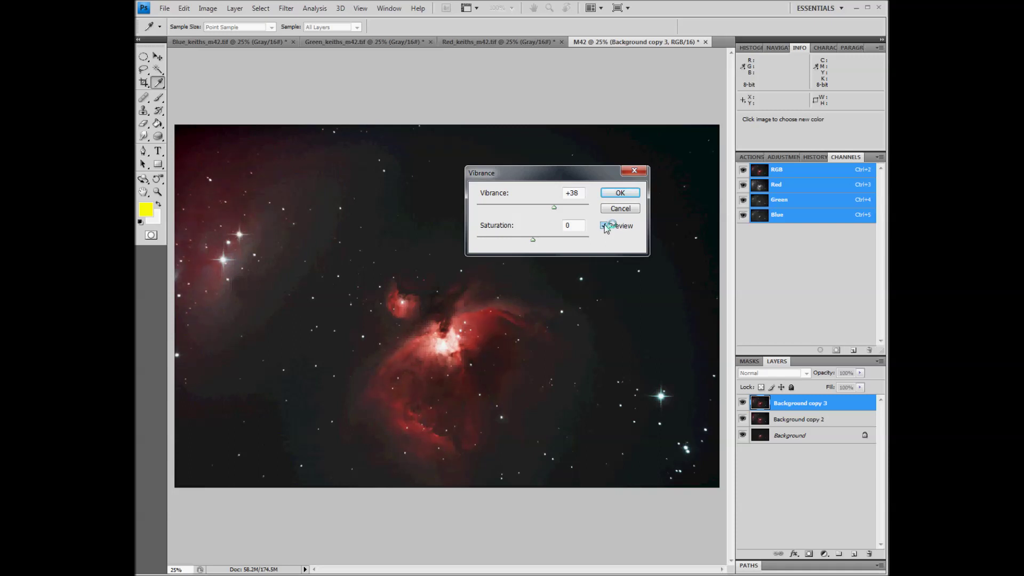
pyautogui.click(614, 193)
pyautogui.press('b')
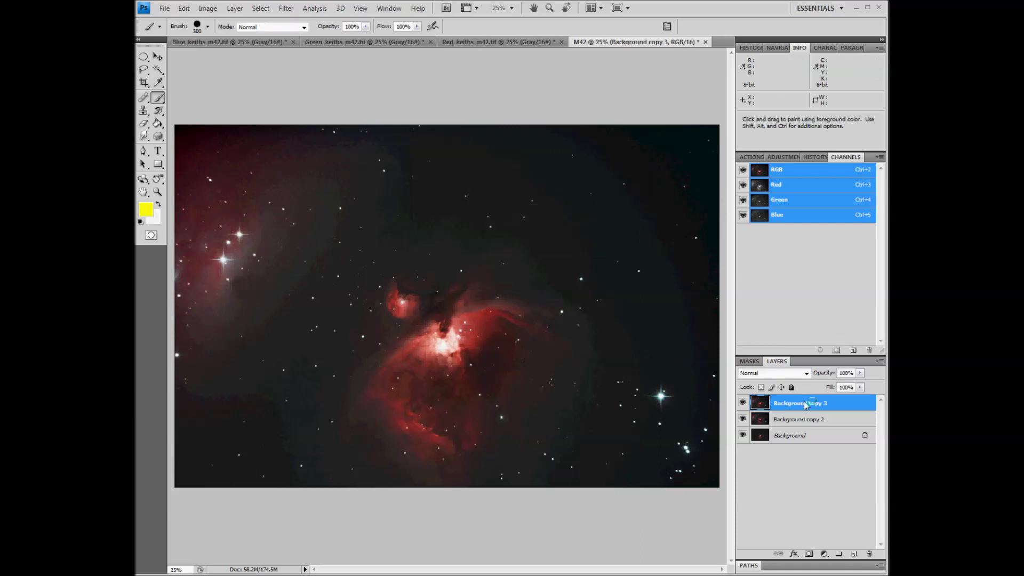
# Rename Background copy 3 as Vibrance and hide that layer
pyautogui.doubleClick(808, 405)
pyautogui.write('Vibrance')
pyautogui.press('Return')
pyautogui.click(742, 403)
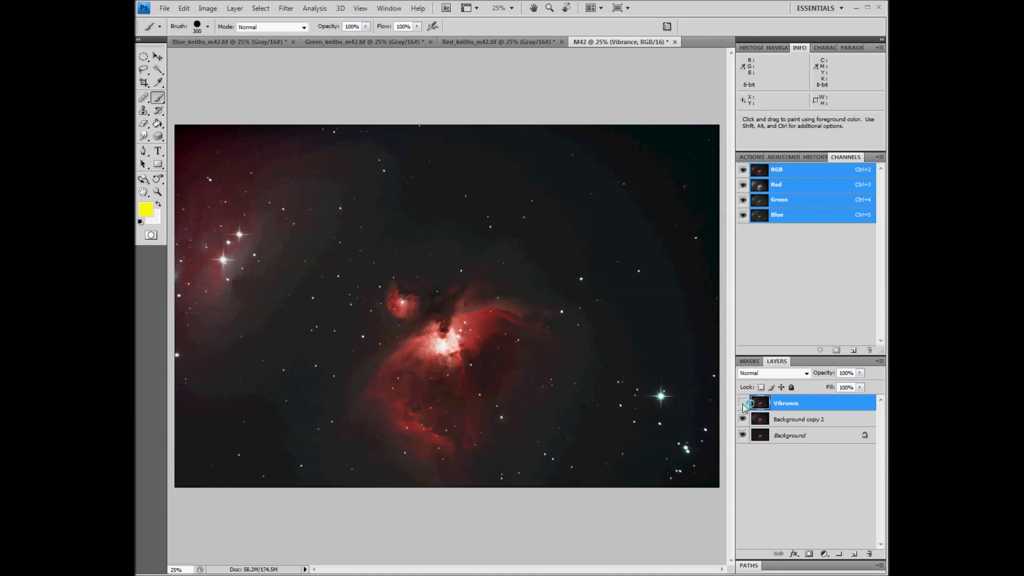
# Duplicate Background copy 2 and apply Match Color to the duplicate with a Color Intensity of 130
pyautogui.click(811, 421)
pyautogui.moveTo(812, 424); pyautogui.dragTo(854, 553)
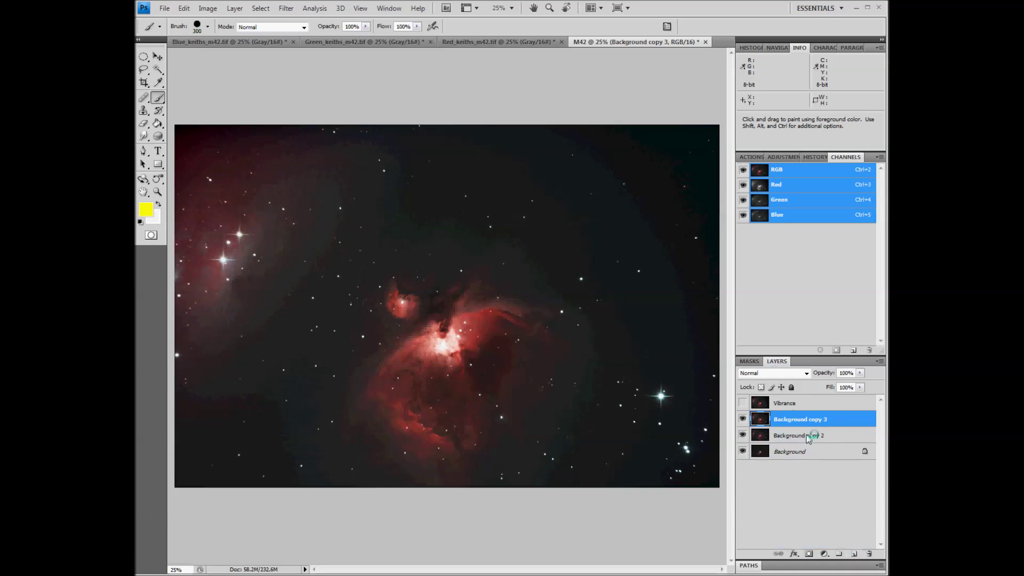
pyautogui.click(212, 11)
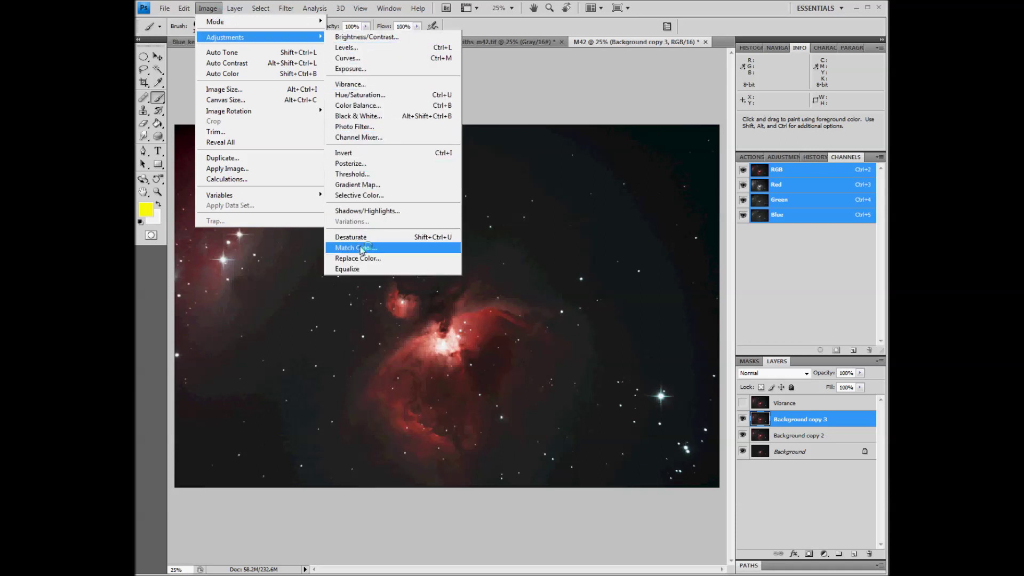
pyautogui.click(360, 248)
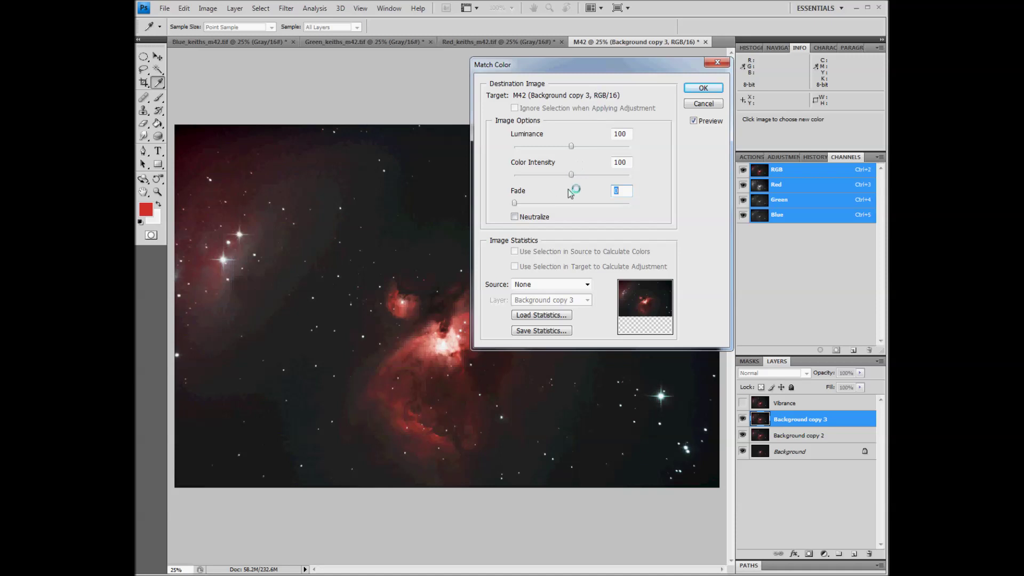
pyautogui.moveTo(573, 176); pyautogui.dragTo(615, 178)
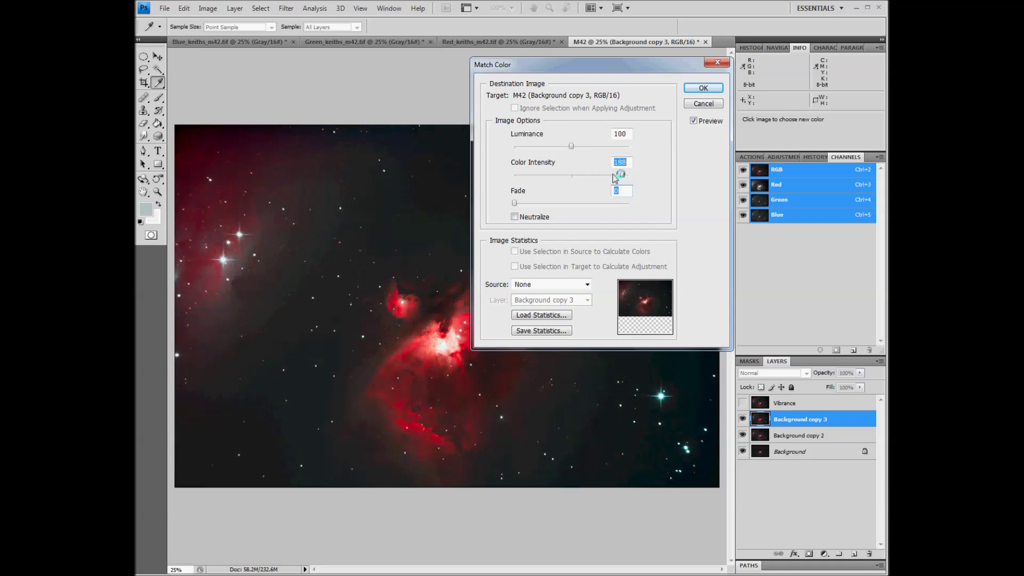
pyautogui.moveTo(616, 179); pyautogui.dragTo(590, 180)
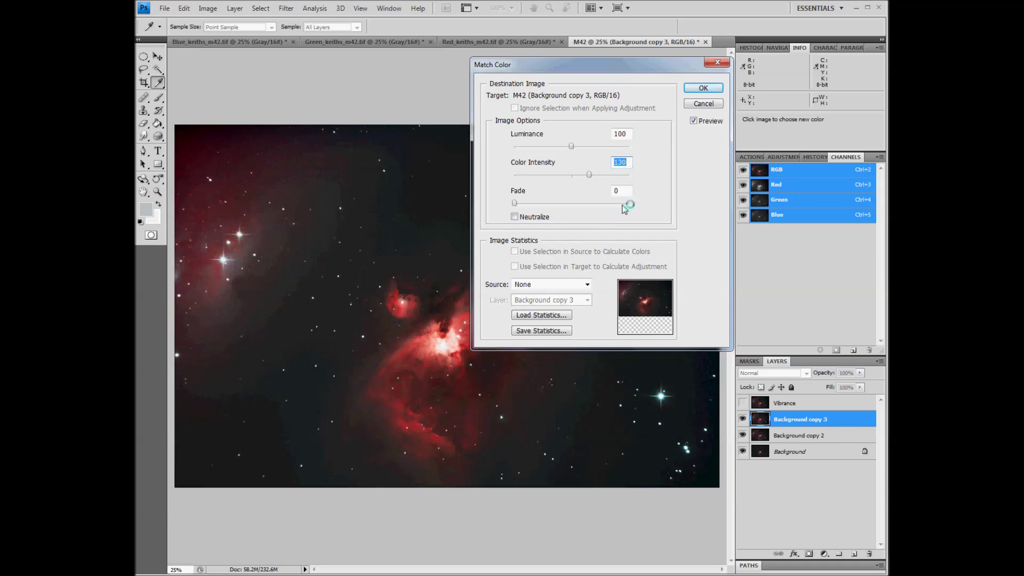
pyautogui.click(692, 89)
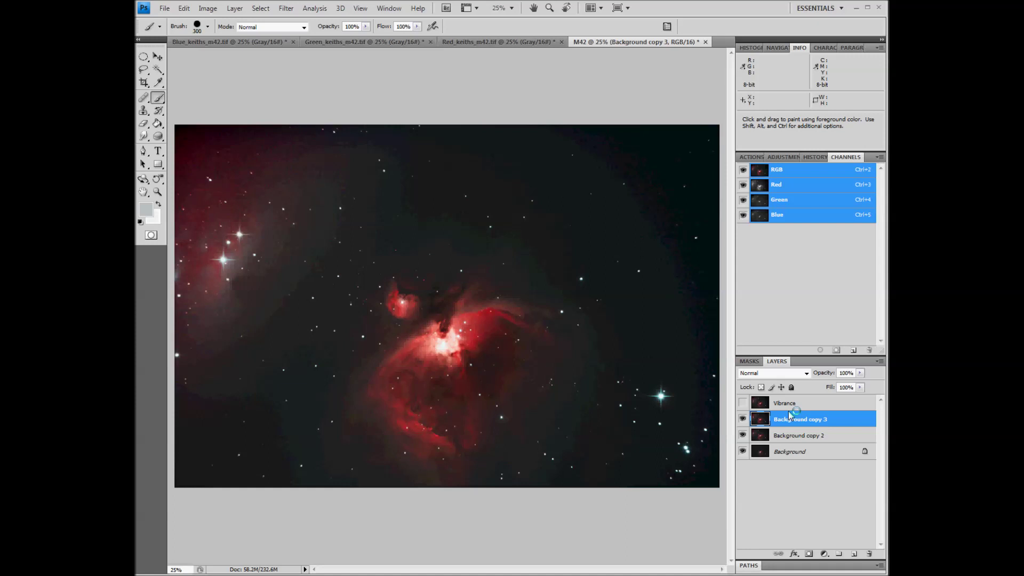
# Rename the colour-matched duplicate layer as Match Color and show the Vibrance layer again
pyautogui.doubleClick(789, 420)
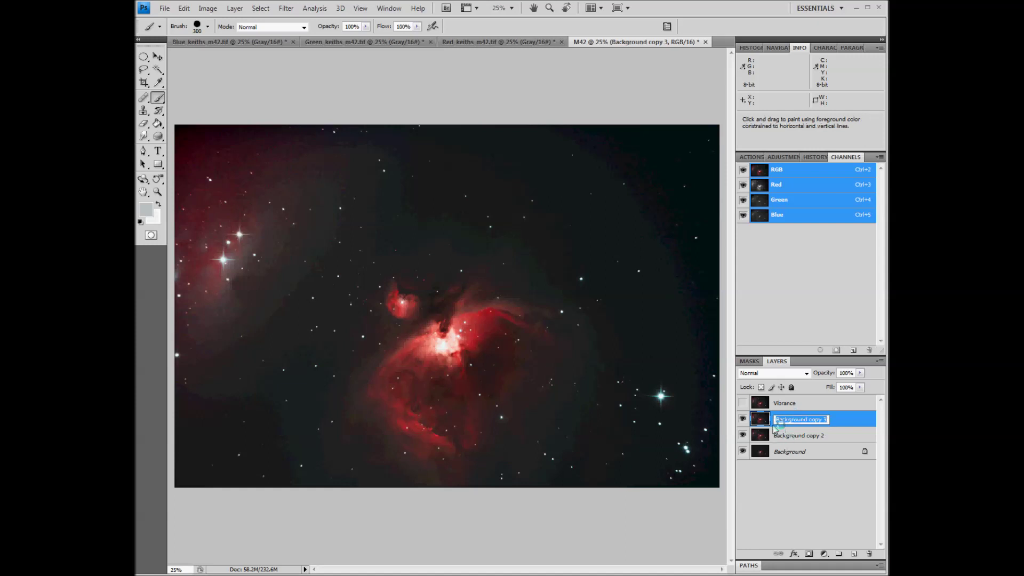
pyautogui.write('Match')
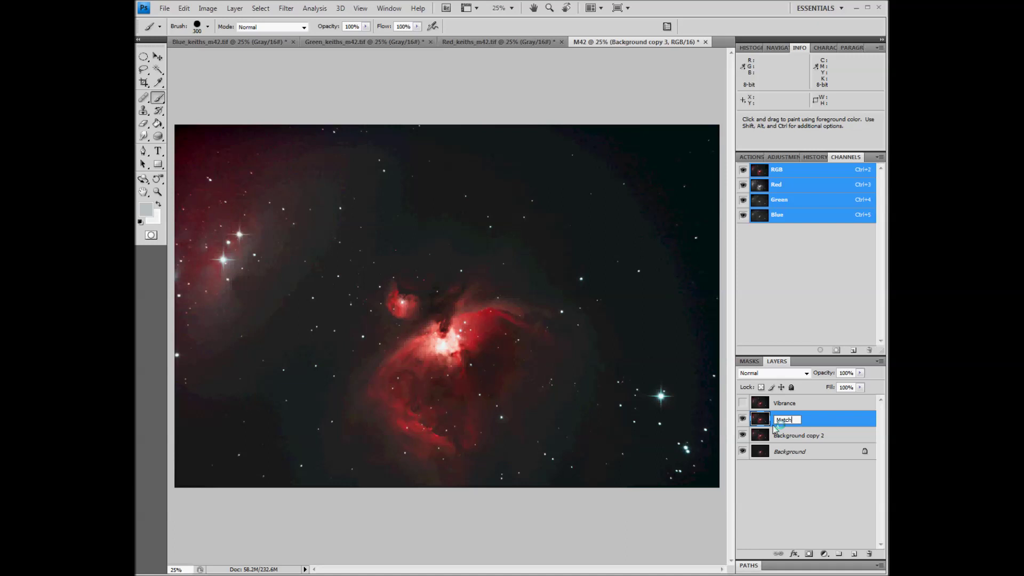
pyautogui.write(' Color')
pyautogui.click(746, 403)
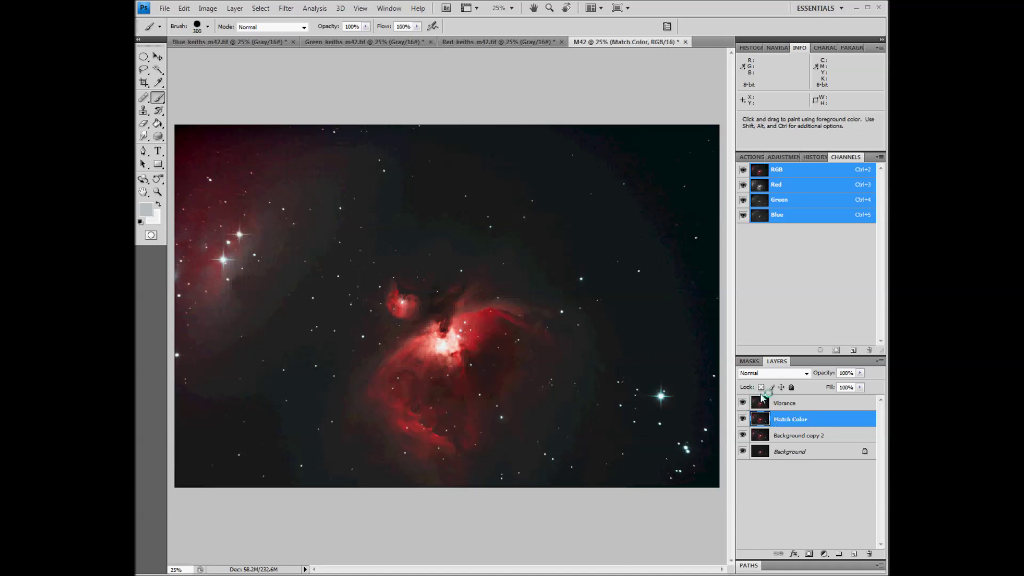
# Compare the Vibrance and Match Color versions by toggling the Vibrance layer's visibility, leaving it shown
pyautogui.click(759, 403)
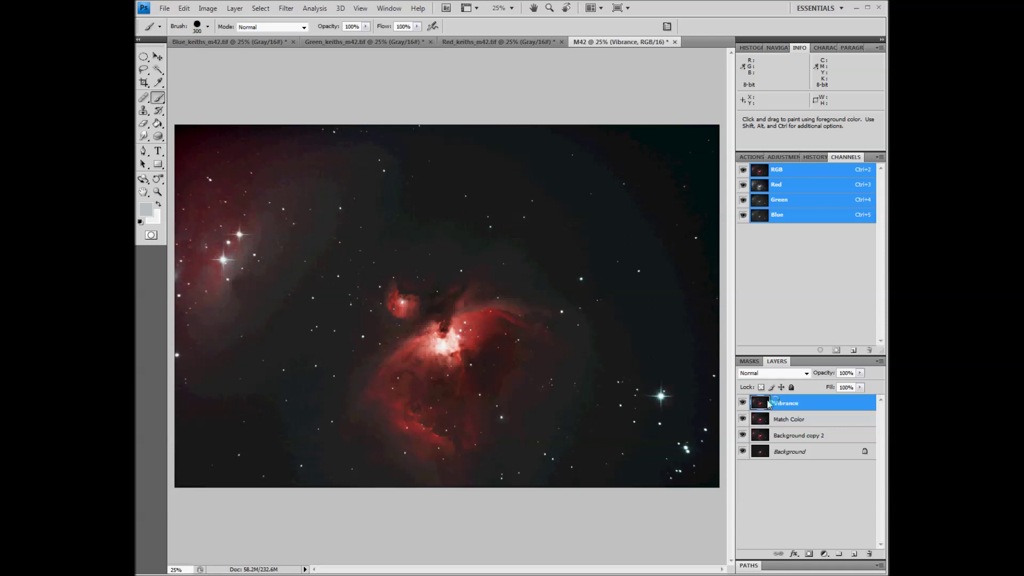
pyautogui.click(745, 404)
pyautogui.click(745, 404)
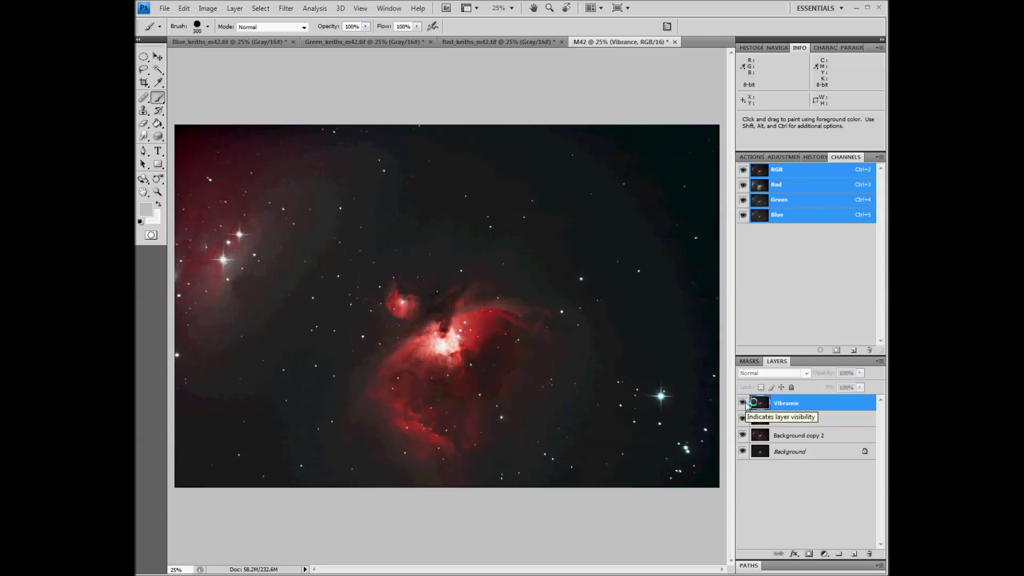
pyautogui.click(745, 404)
pyautogui.click(745, 403)
pyautogui.click(745, 404)
pyautogui.click(745, 404)
pyautogui.click(745, 404)
pyautogui.click(745, 404)
pyautogui.click(746, 404)
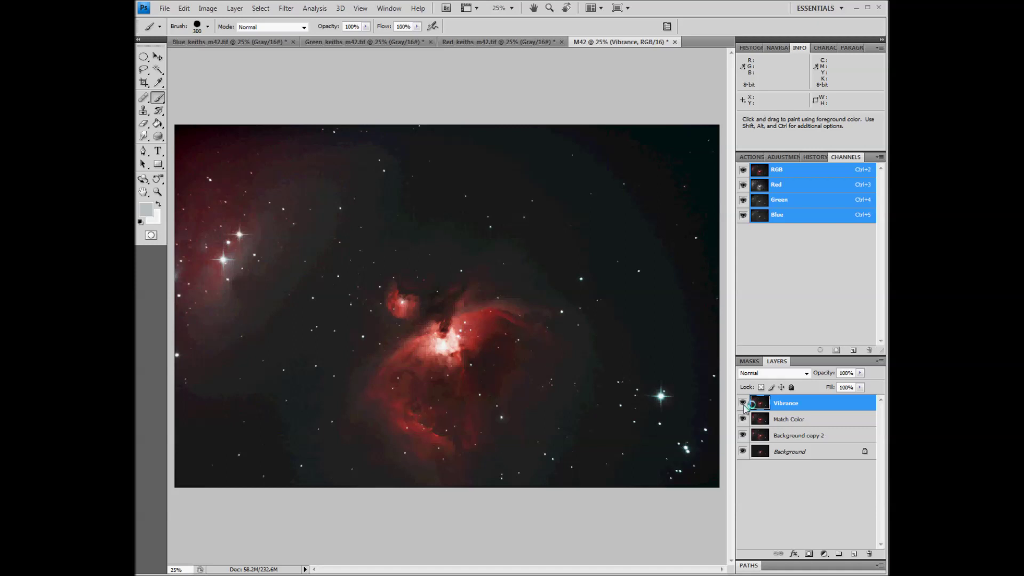
pyautogui.click(744, 404)
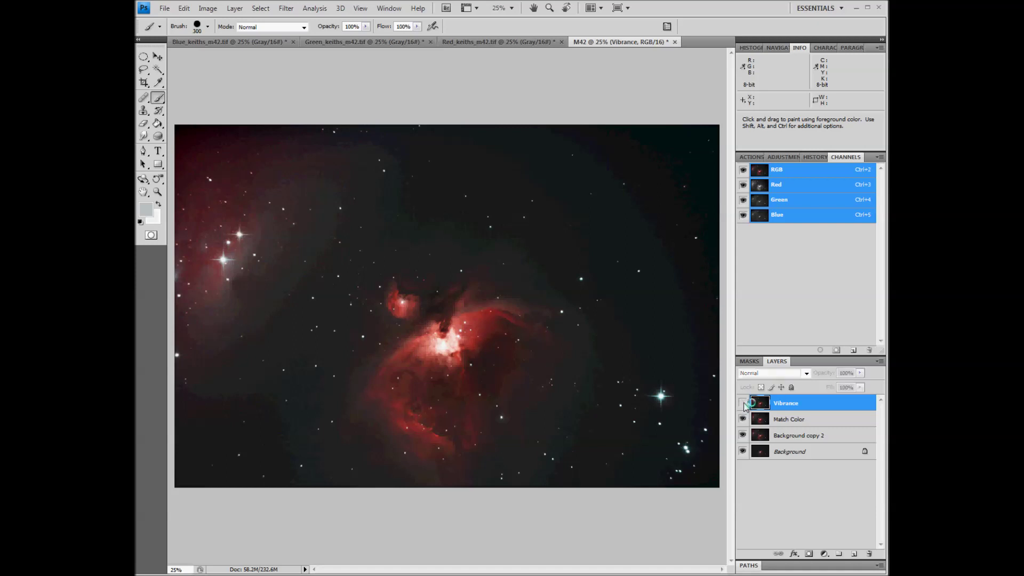
pyautogui.click(744, 403)
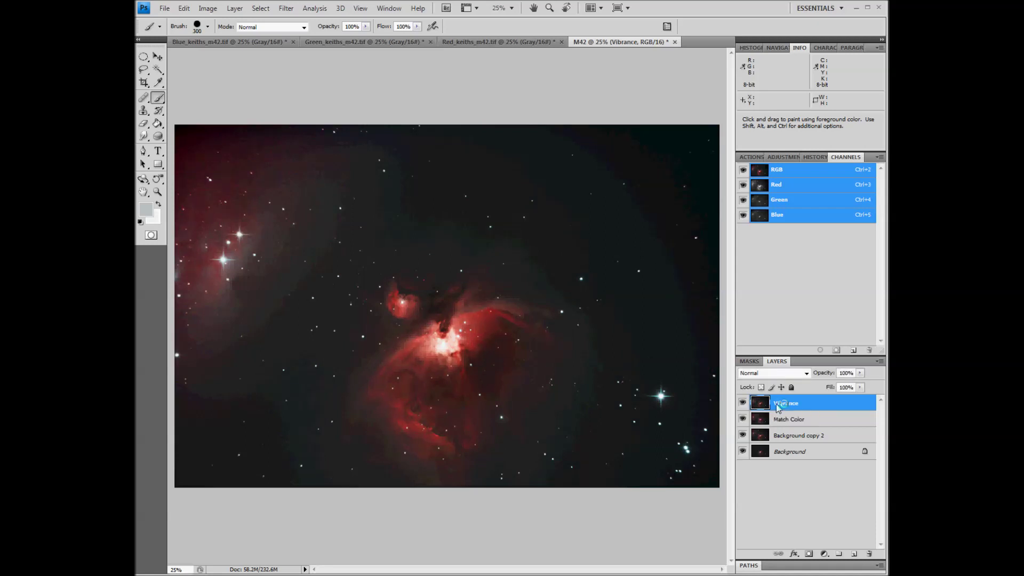
# Delete the Match Color and Background copy 2 layers, keeping only the Vibrance and Background layers
pyautogui.click(800, 420)
pyautogui.moveTo(800, 421); pyautogui.dragTo(878, 556)
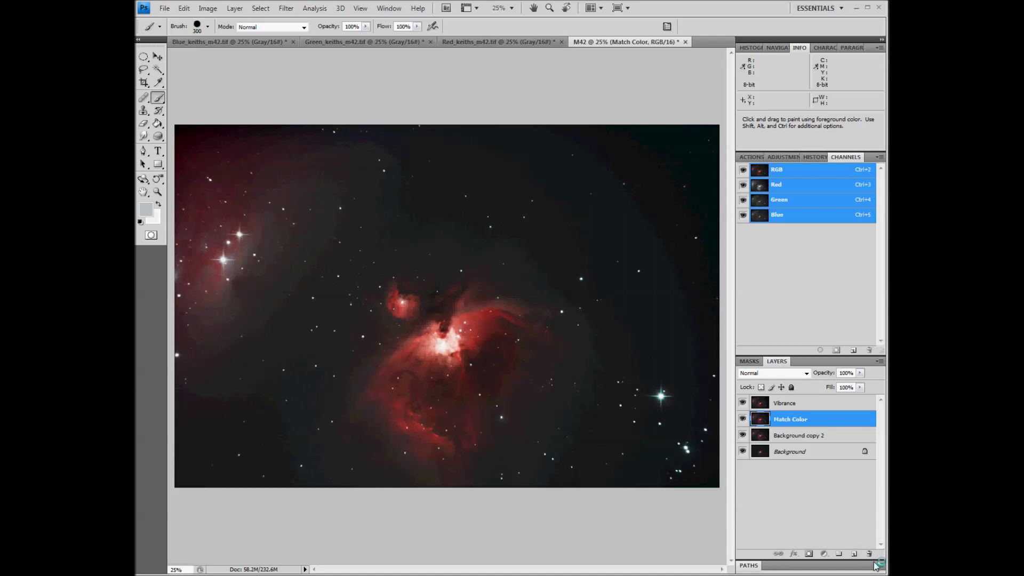
pyautogui.moveTo(814, 418); pyautogui.dragTo(870, 553)
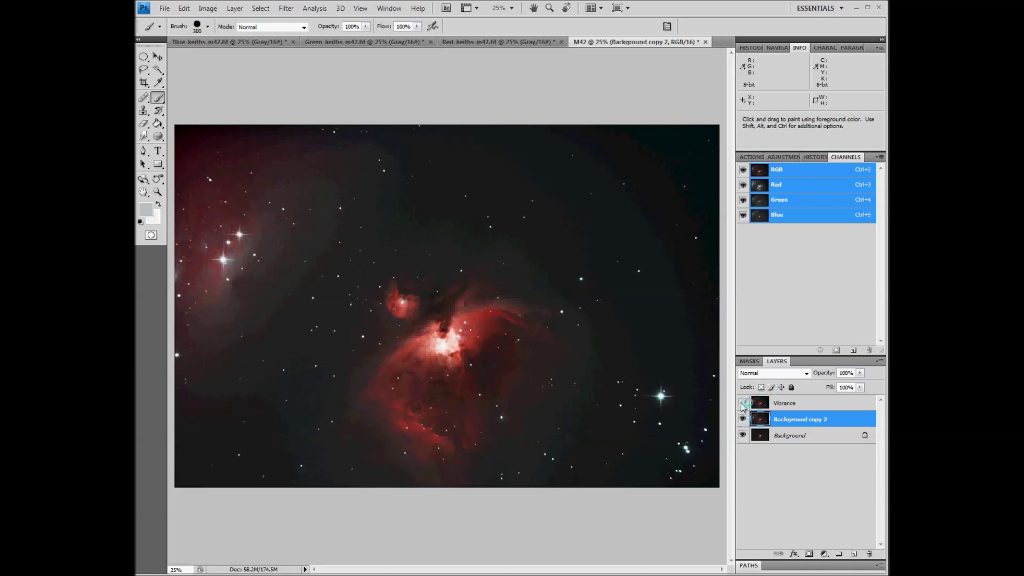
pyautogui.click(742, 404)
pyautogui.moveTo(797, 420); pyautogui.dragTo(872, 552)
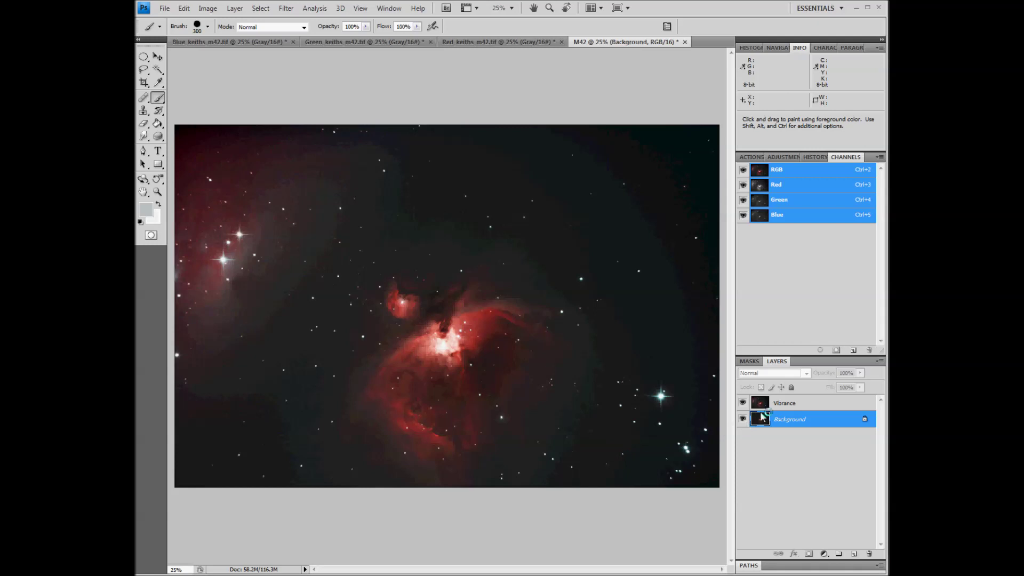
# Compare the Vibrance layer with the original Background by toggling its visibility, leaving the Vibrance layer shown and selected
pyautogui.click(744, 403)
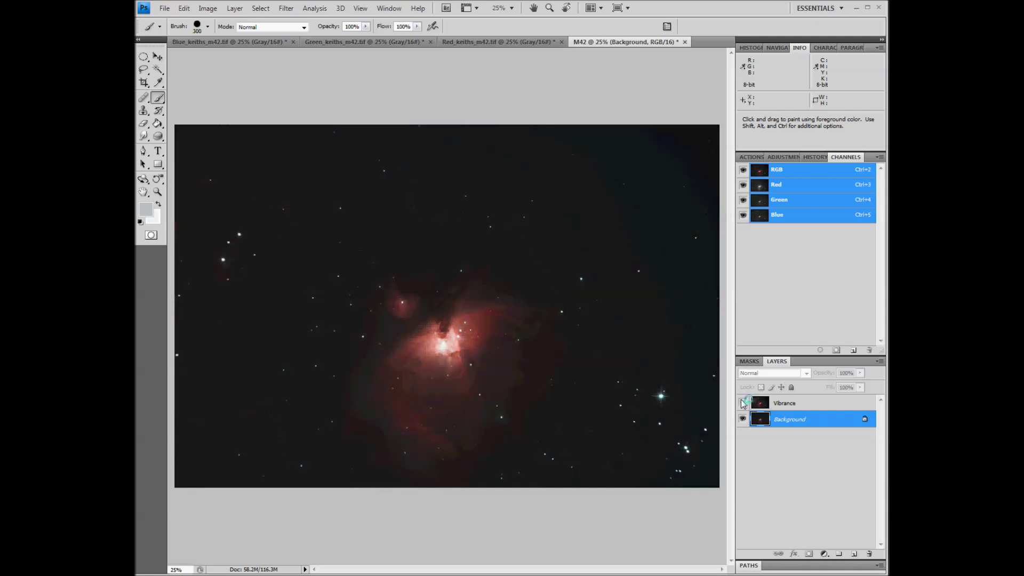
pyautogui.click(744, 402)
pyautogui.click(744, 402)
pyautogui.click(744, 403)
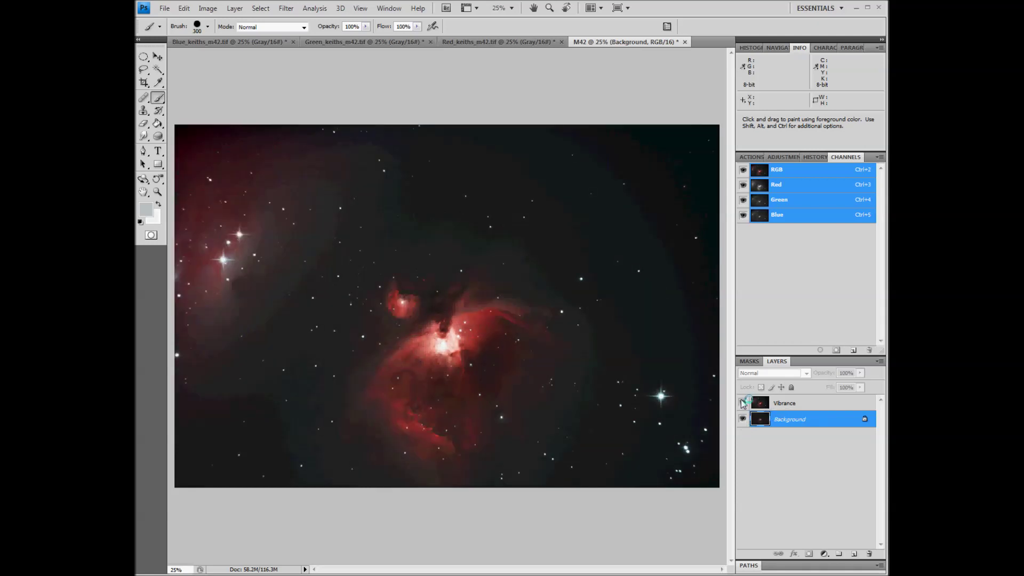
pyautogui.click(744, 403)
pyautogui.click(744, 402)
pyautogui.click(744, 402)
pyautogui.click(744, 402)
pyautogui.click(744, 402)
pyautogui.click(744, 403)
pyautogui.click(744, 402)
pyautogui.click(744, 403)
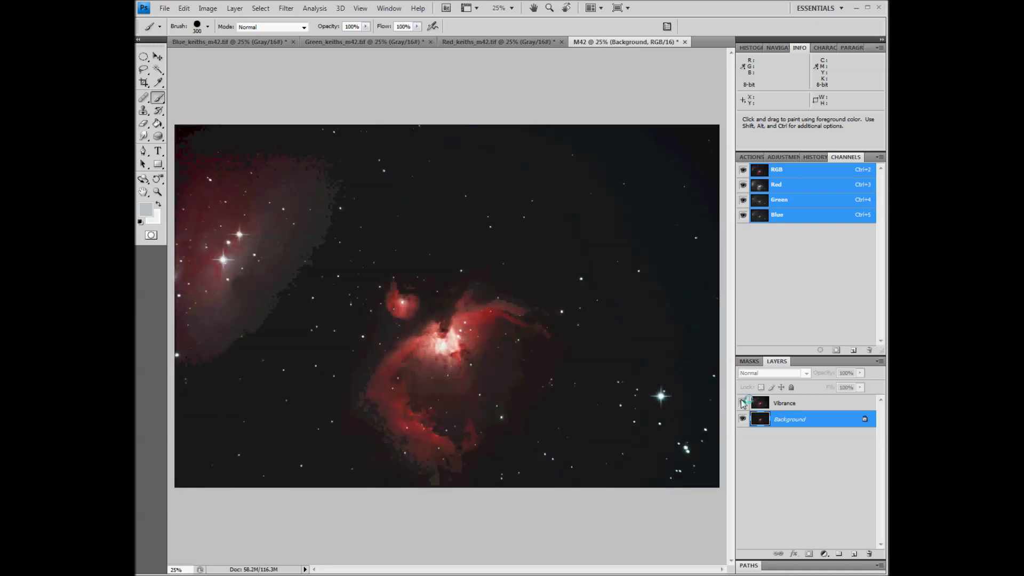
pyautogui.click(799, 404)
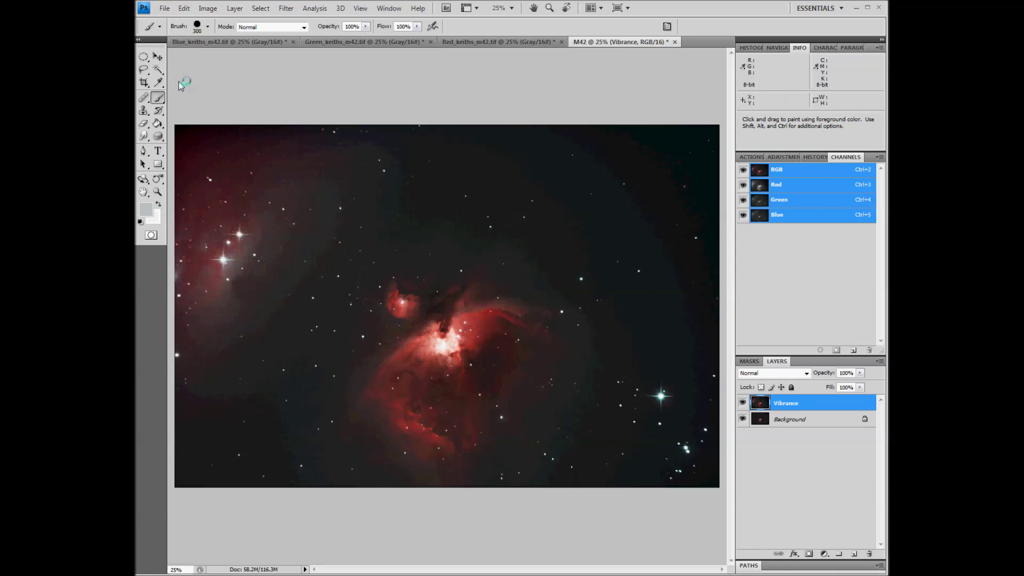
# Open the image in Save for Web & Devices, accepting the size warning, and review the available JPEG quality presets
pyautogui.click(164, 8)
pyautogui.click(202, 179)
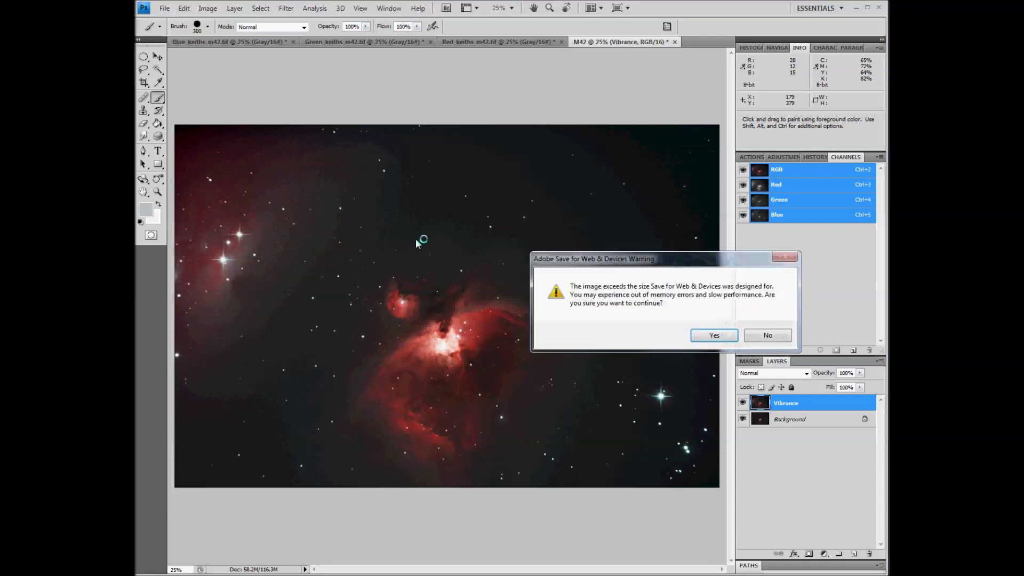
pyautogui.click(716, 337)
pyautogui.moveTo(642, 63); pyautogui.dragTo(473, 73)
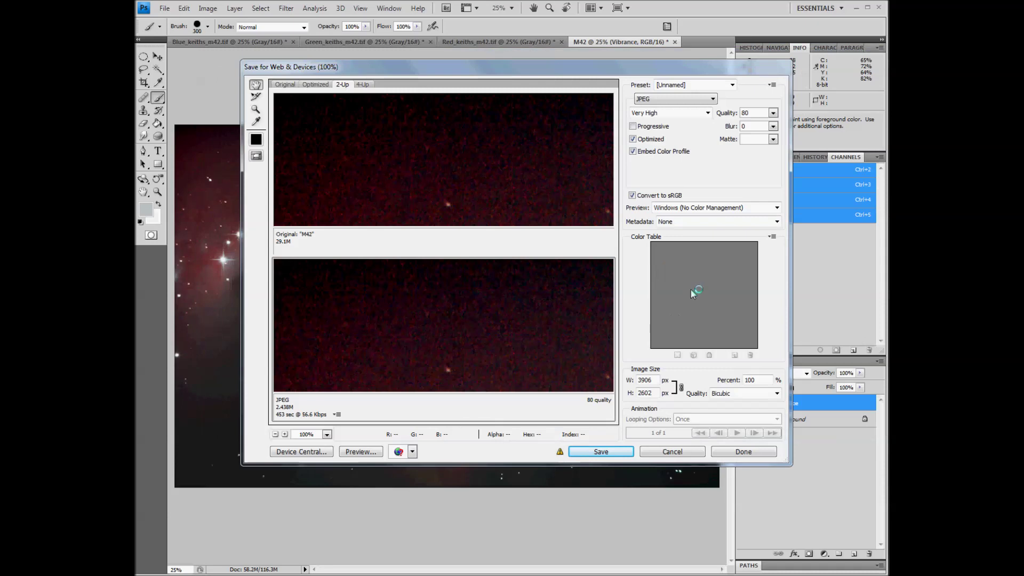
pyautogui.click(707, 114)
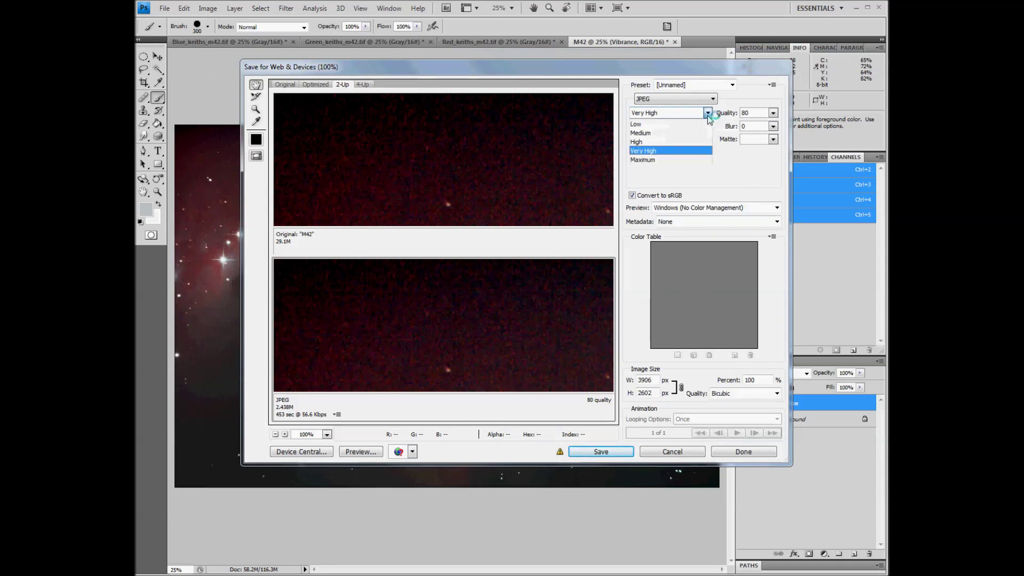
pyautogui.click(733, 176)
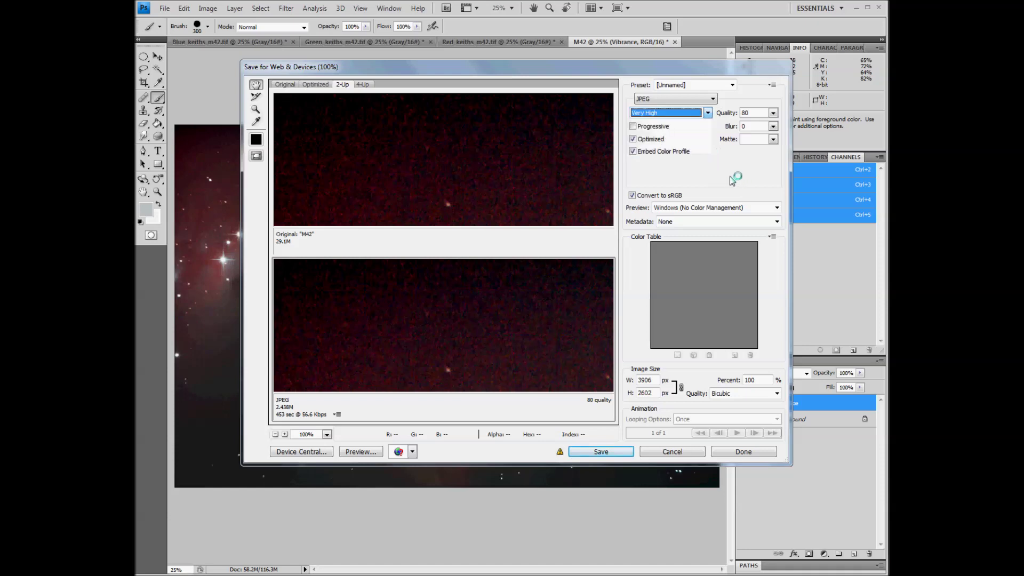
pyautogui.click(709, 113)
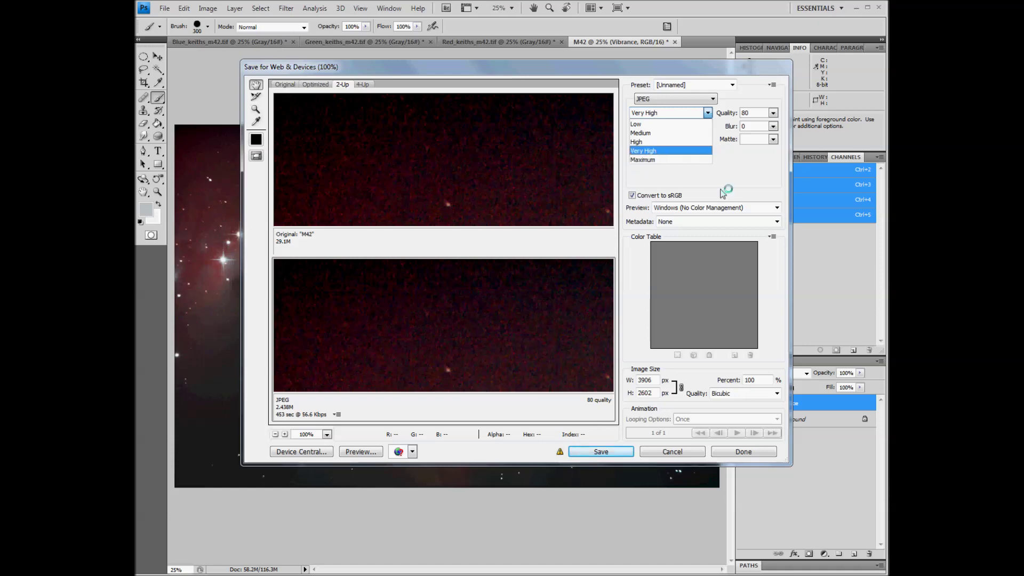
pyautogui.click(747, 169)
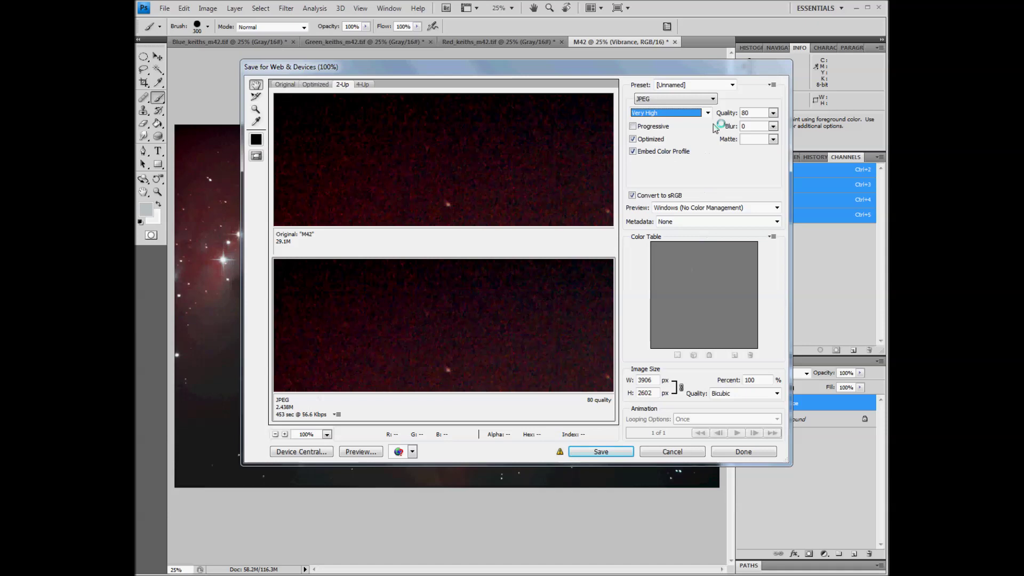
# Preview the JPEG export at Medium quality, inspect other areas of the image against the original, and cancel the export
pyautogui.click(708, 113)
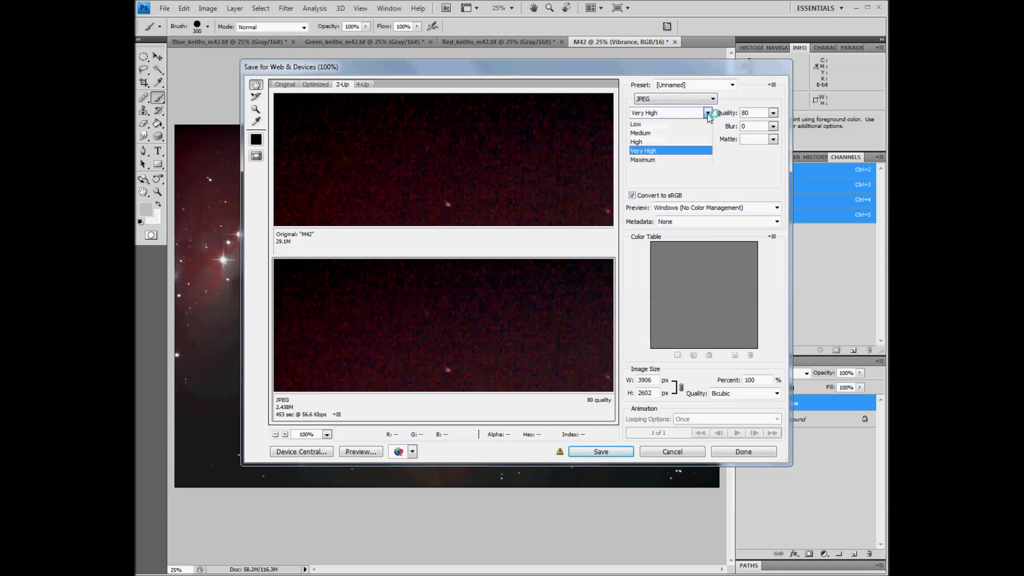
pyautogui.click(640, 133)
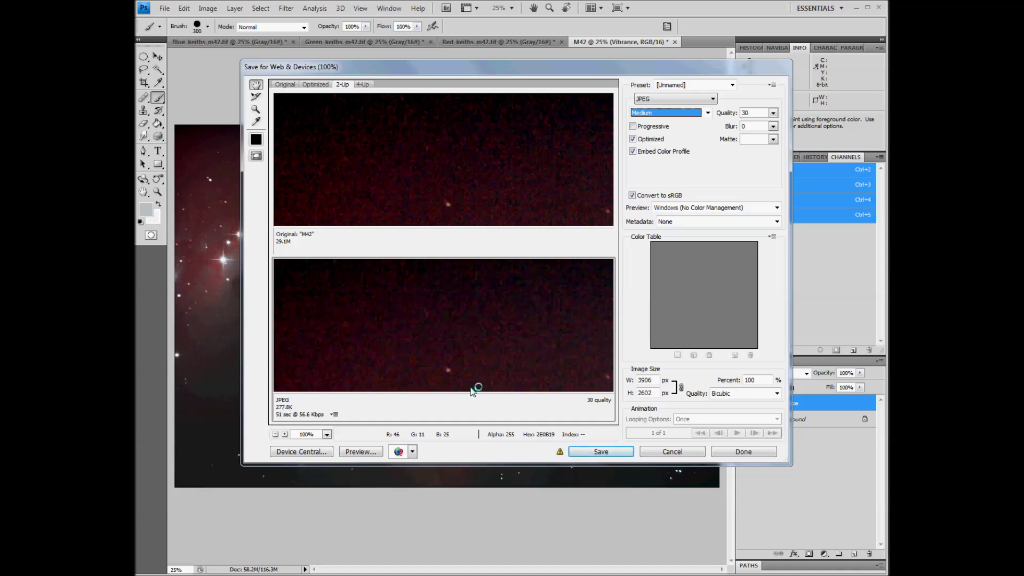
pyautogui.moveTo(508, 332); pyautogui.dragTo(400, 226)
pyautogui.moveTo(578, 368); pyautogui.dragTo(437, 215)
pyautogui.moveTo(464, 355); pyautogui.dragTo(379, 341)
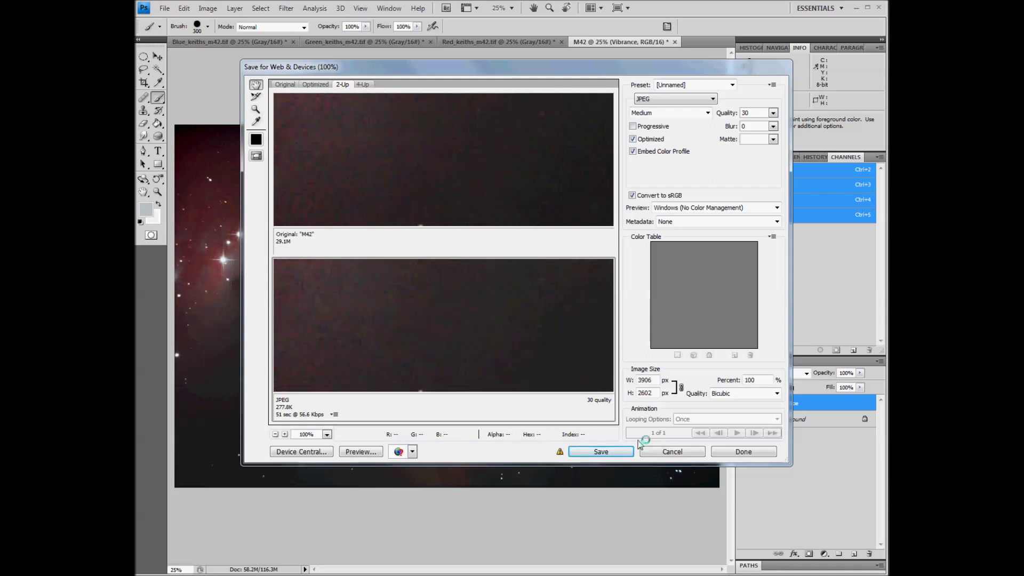
pyautogui.click(661, 452)
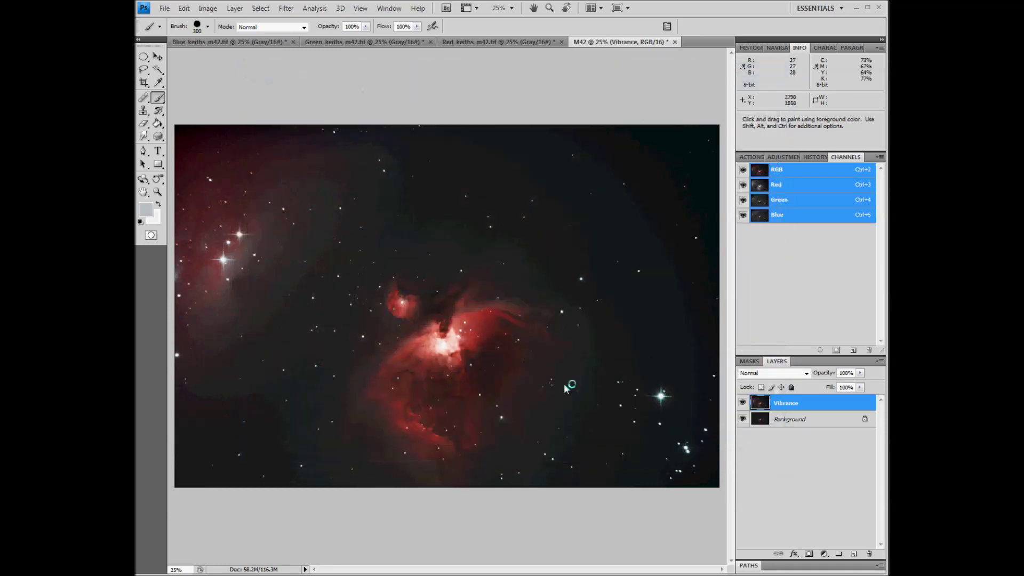